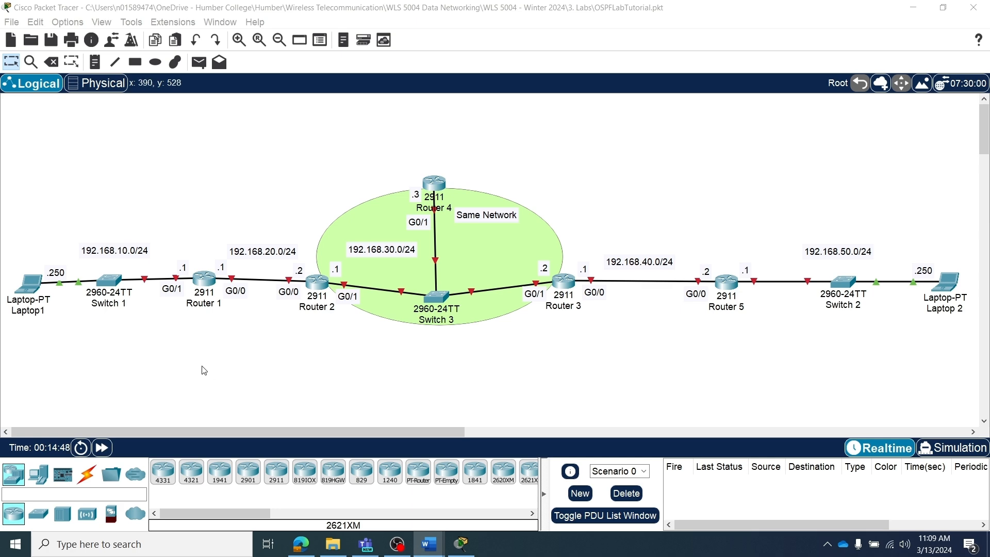
Step: Open the command line interface of Router 1 and enter privileged EXEC mode
{"action": "left_click", "coordinate": [205, 282]}
{"action": "left_click", "coordinate": [205, 283]}
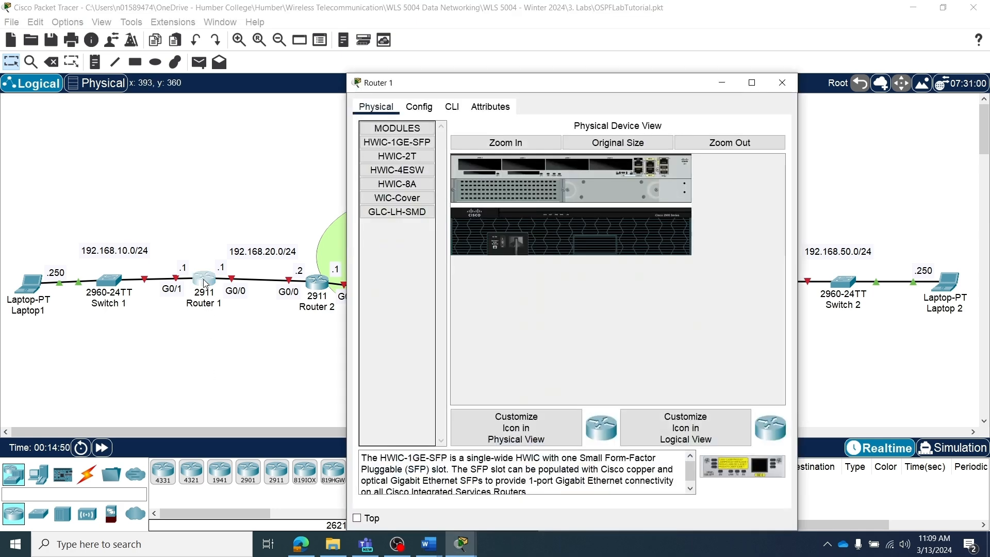
{"action": "left_click", "coordinate": [459, 108]}
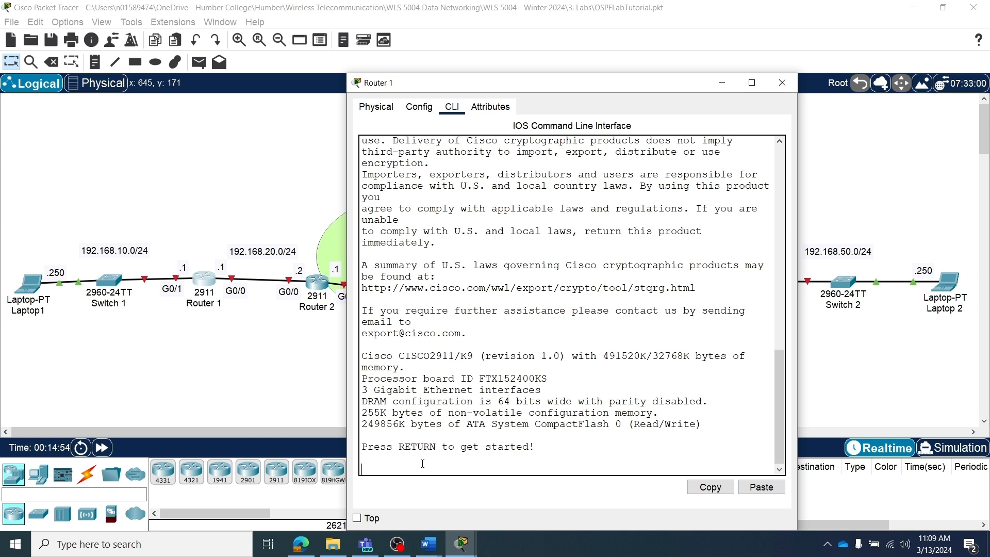
{"action": "left_click_drag", "start_coordinate": [495, 90], "coordinate": [478, 29]}
{"action": "left_click", "coordinate": [368, 404]}
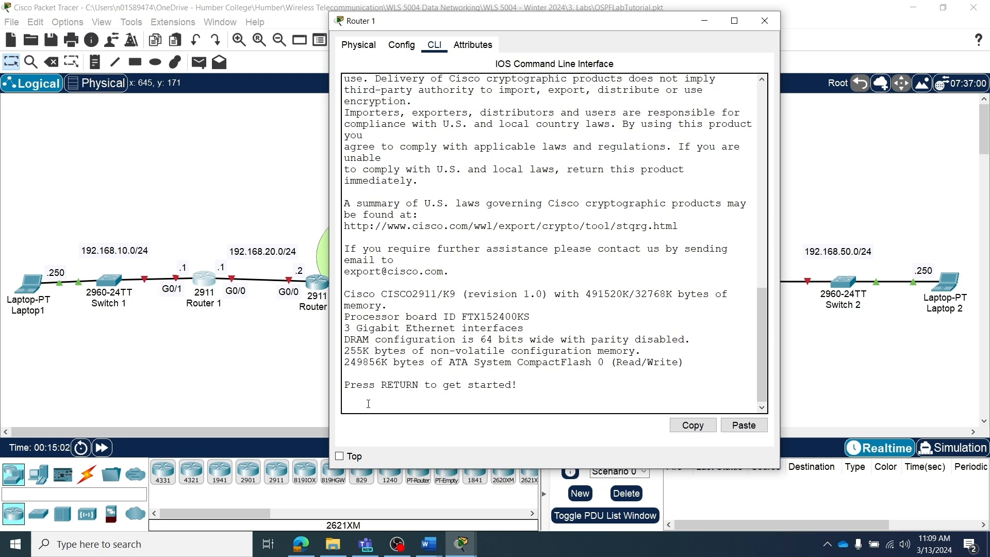
{"action": "key", "text": "Return"}
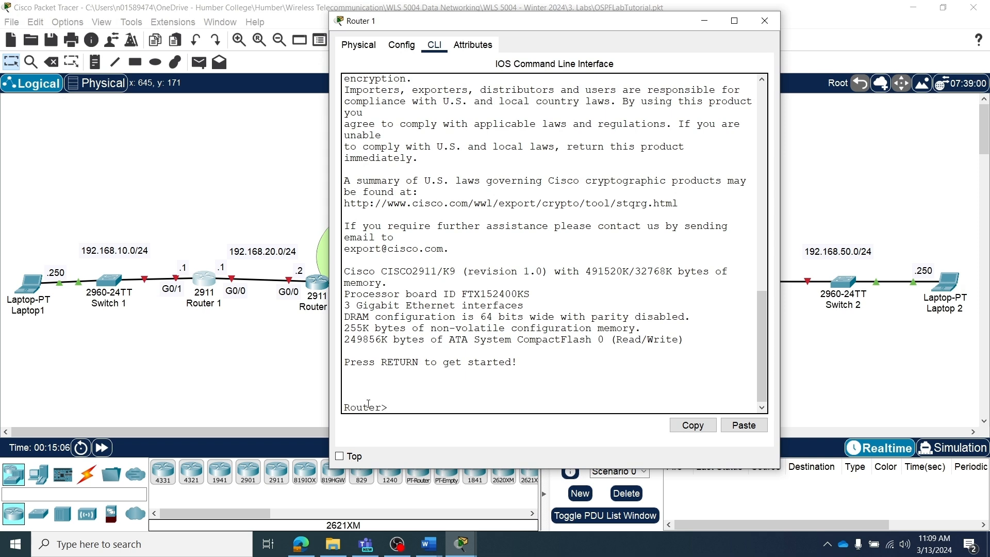
{"action": "type", "text": "en"}
{"action": "key", "text": "Return"}
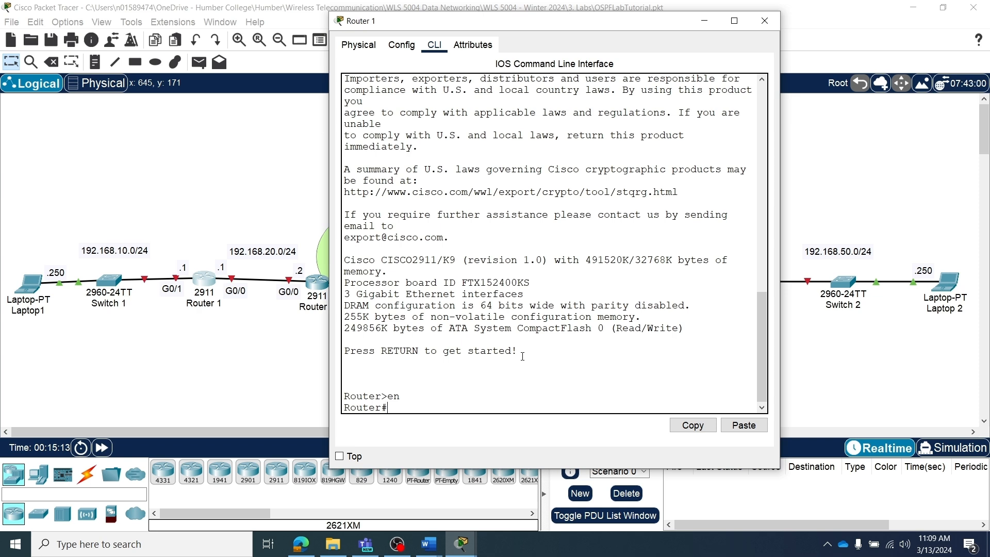
{"action": "type", "text": "host"}
{"action": "key", "text": "Tab"}
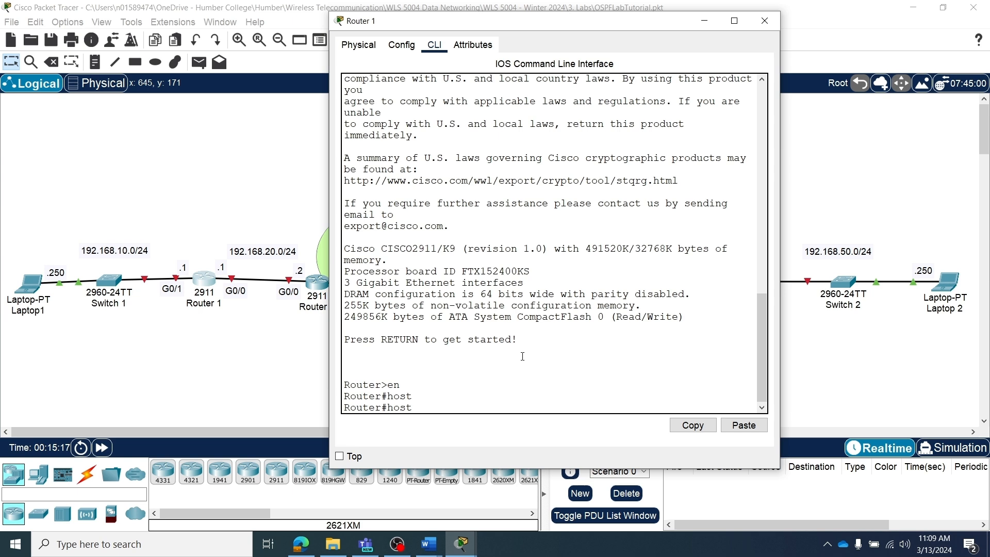
{"action": "key", "text": "BackSpace"}
{"action": "key", "text": "BackSpace"}
{"action": "key", "text": "BackSpace"}
{"action": "key", "text": "BackSpace"}
{"action": "type", "text": "conf"}
{"action": "key", "text": "BackSpace"}
{"action": "type", "text": "n"}
{"action": "key", "text": "Tab"}
{"action": "type", "text": "te"}
{"action": "key", "text": "Tab"}
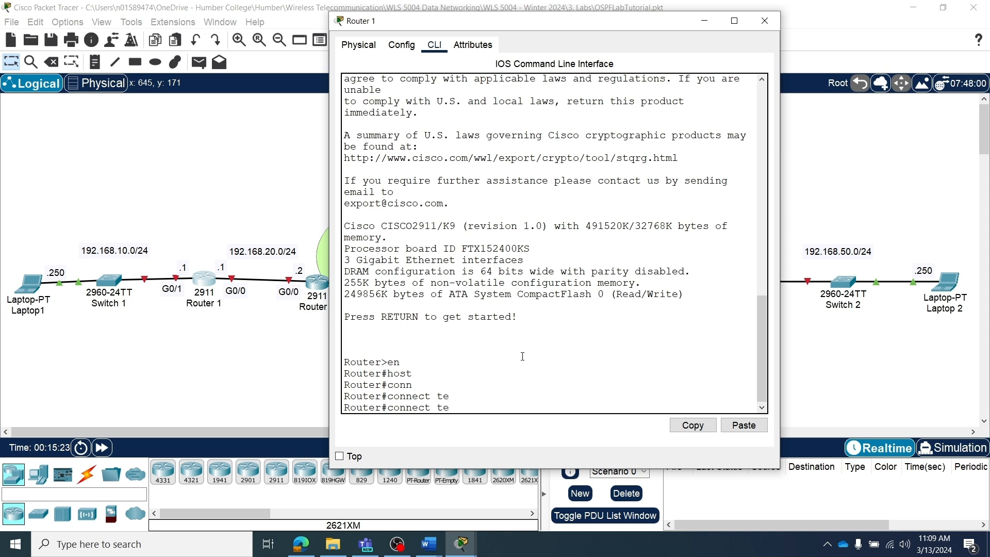
{"action": "type", "text": "r"}
{"action": "key", "text": "Tab"}
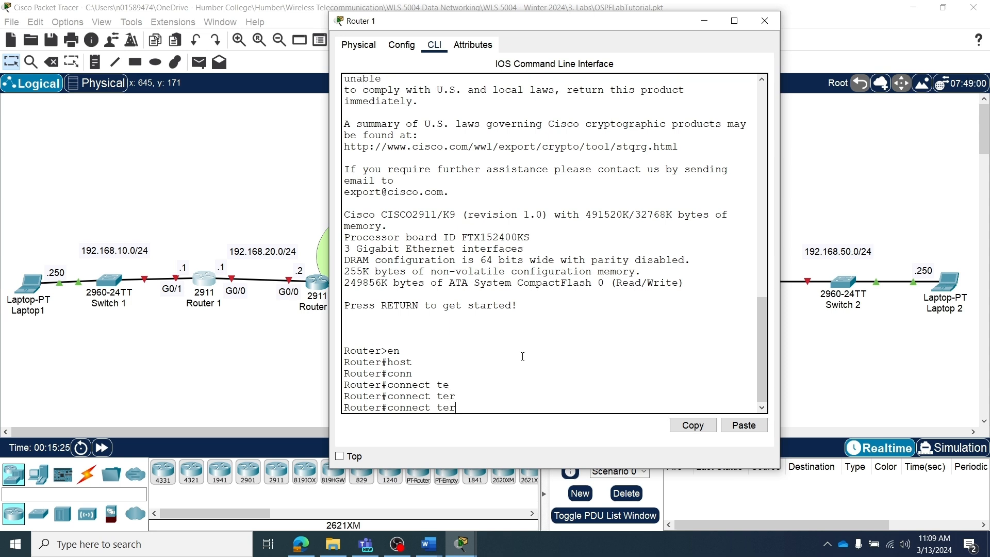
{"action": "key", "text": "BackSpace"}
{"action": "key", "text": "BackSpace"}
{"action": "key", "text": "BackSpace"}
{"action": "key", "text": "BackSpace"}
{"action": "key", "text": "BackSpace"}
{"action": "key", "text": "BackSpace"}
{"action": "key", "text": "BackSpace"}
{"action": "key", "text": "BackSpace"}
{"action": "key", "text": "BackSpace"}
Step: Enter global configuration mode on Router 1 with configure terminal
{"action": "type", "text": "nfi"}
{"action": "key", "text": "Tab"}
{"action": "type", "text": "te"}
{"action": "key", "text": "Tab"}
{"action": "key", "text": "Return"}
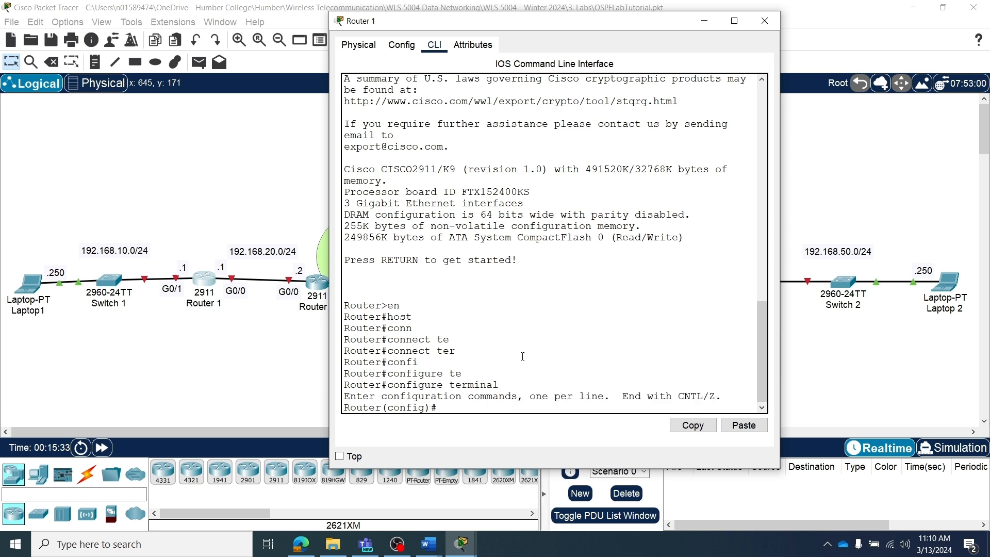
Step: Set Router 1's hostname to R1
{"action": "type", "text": "ho"}
{"action": "key", "text": "Tab"}
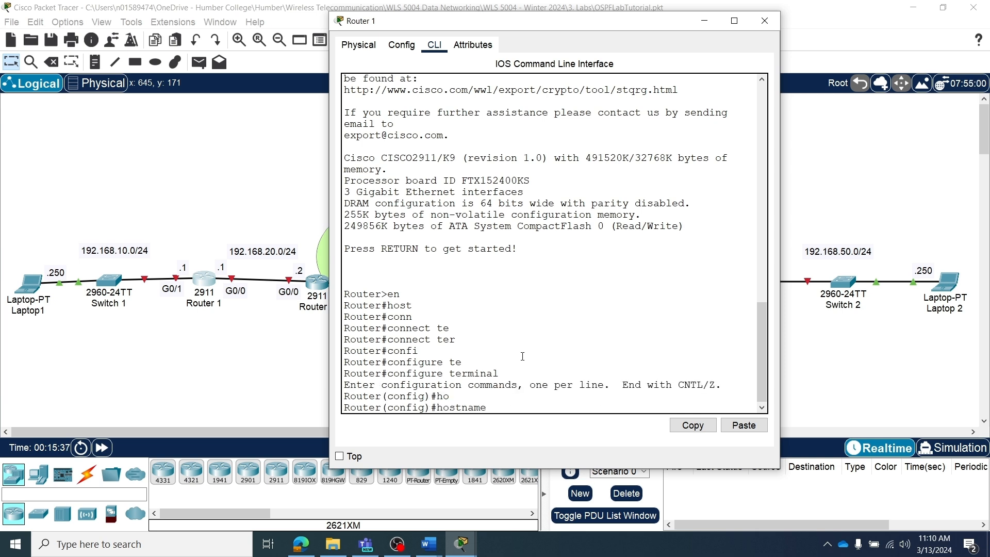
{"action": "type", "text": "R1"}
{"action": "key", "text": "Return"}
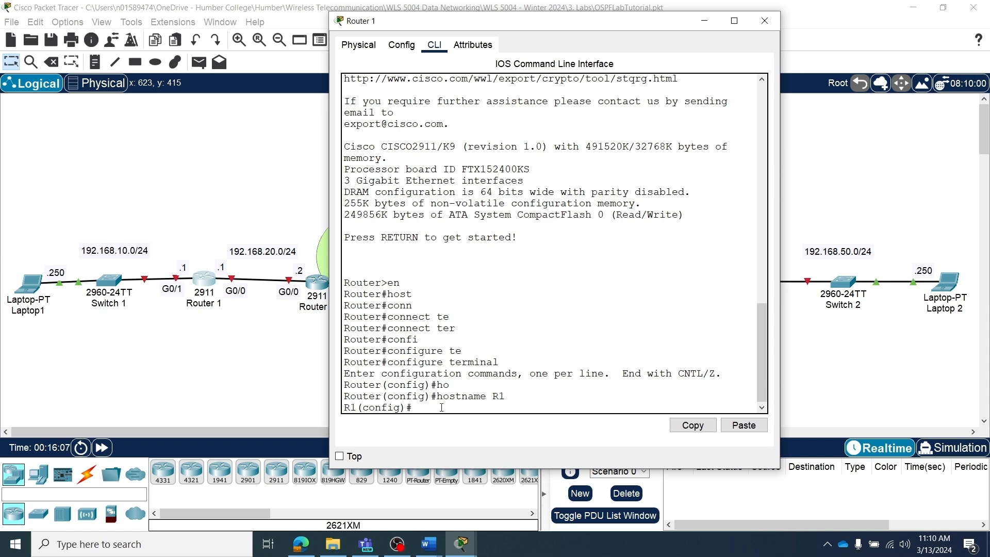
Step: Enter interface configuration mode for GigabitEthernet 0/1 on R1
{"action": "type", "text": "it"}
{"action": "key", "text": "Return"}
{"action": "type", "text": "i"}
{"action": "type", "text": "nterface g"}
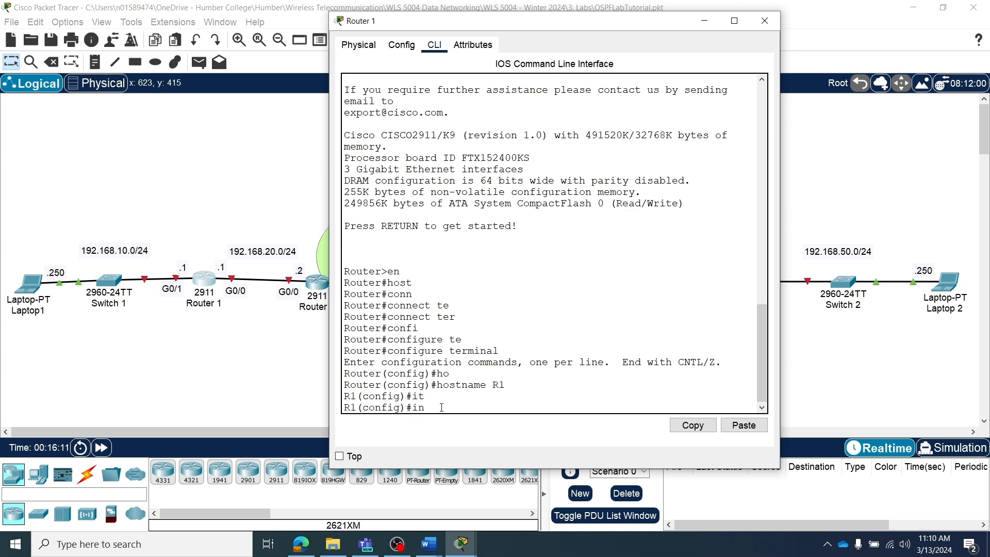
{"action": "key", "text": "Return"}
{"action": "type", "text": "interface gi"}
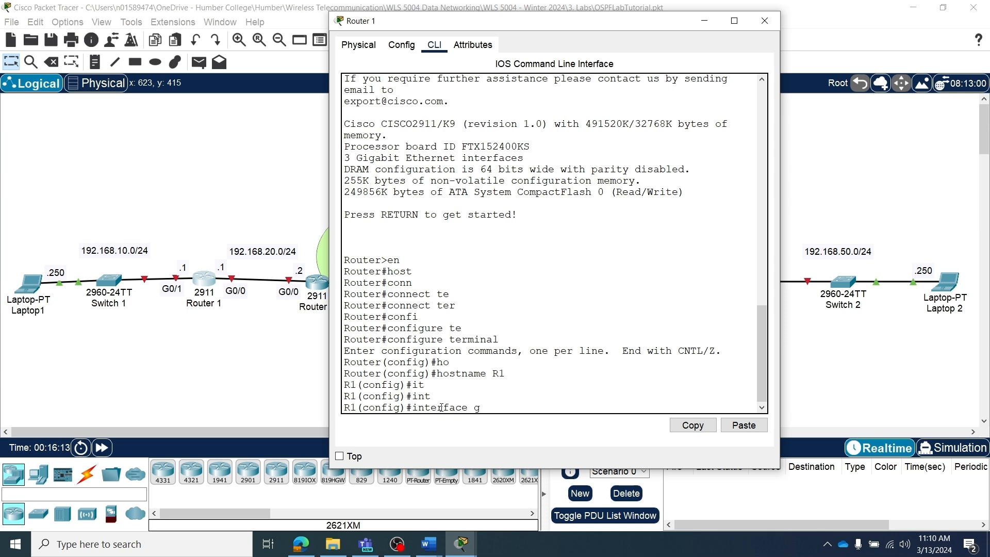
{"action": "key", "text": "Tab"}
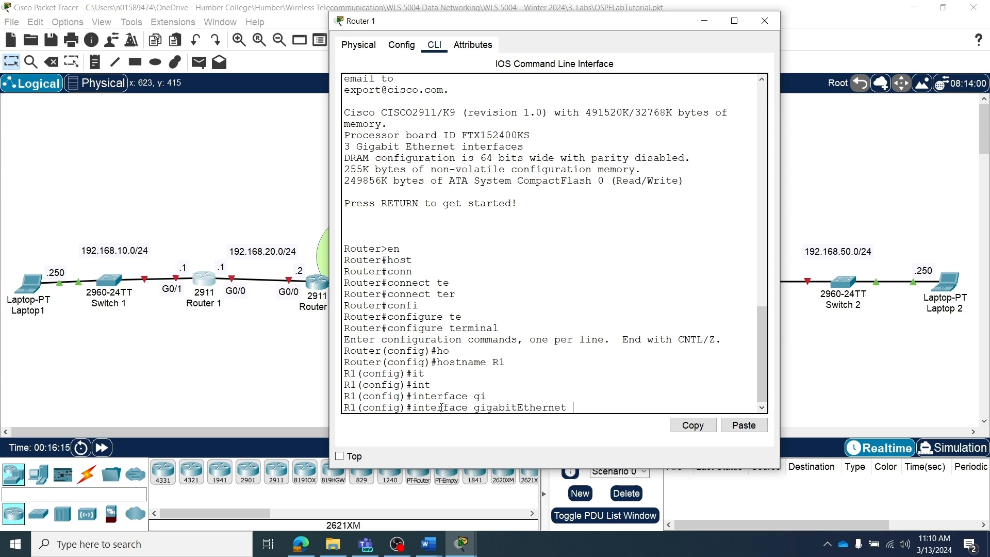
{"action": "type", "text": "0/1"}
{"action": "key", "text": "Return"}
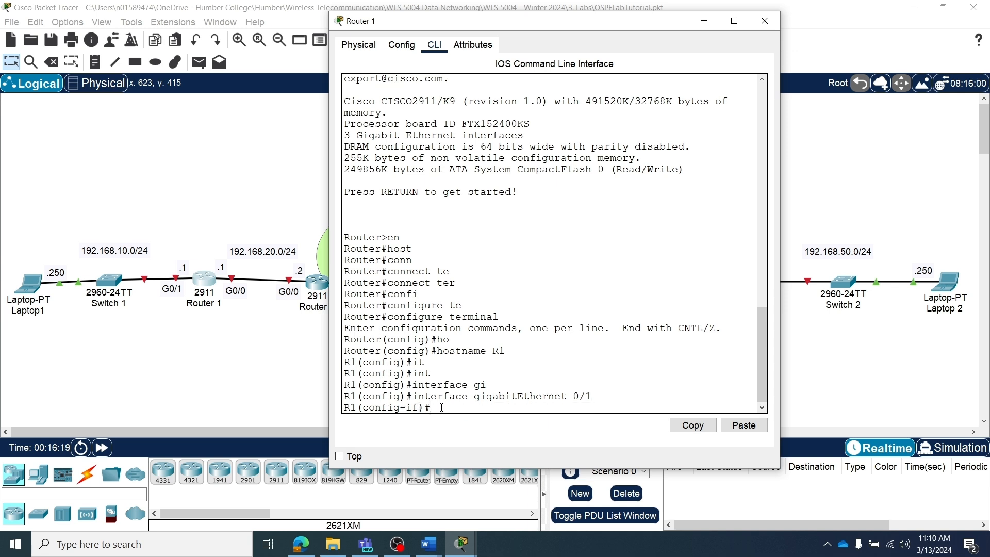
Step: Assign IP address 192.168.10.1 with subnet mask 255.255.255.0 to R1's GigabitEthernet 0/1 interface
{"action": "type", "text": "ip add"}
{"action": "key", "text": "Tab"}
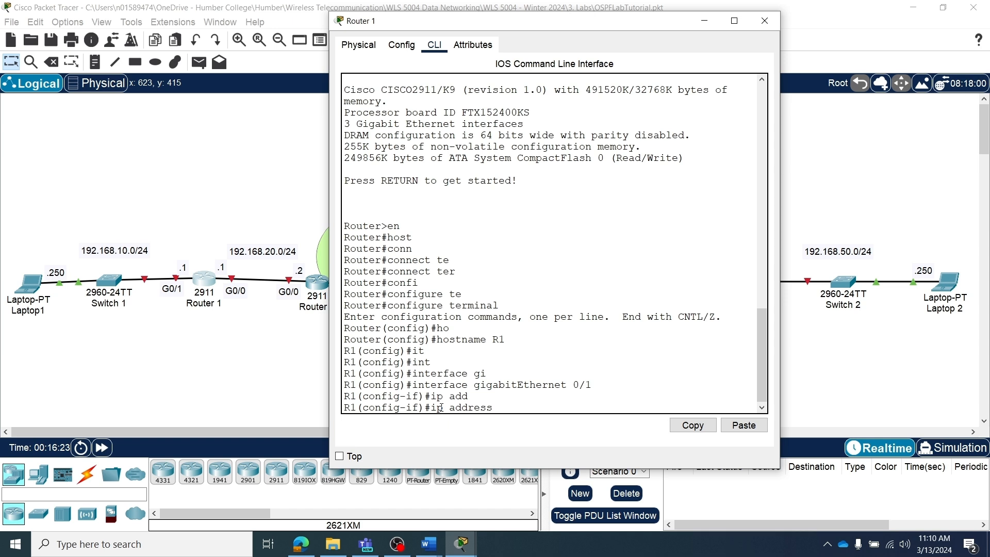
{"action": "type", "text": "192.168.10.1"}
{"action": "key", "text": "Return"}
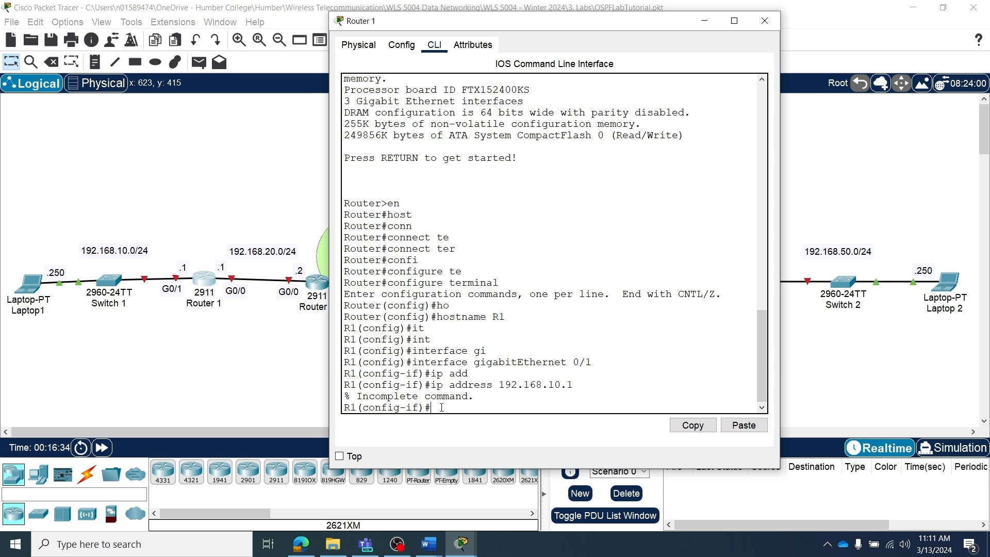
{"action": "key", "text": "Up"}
{"action": "type", "text": "255.255."}
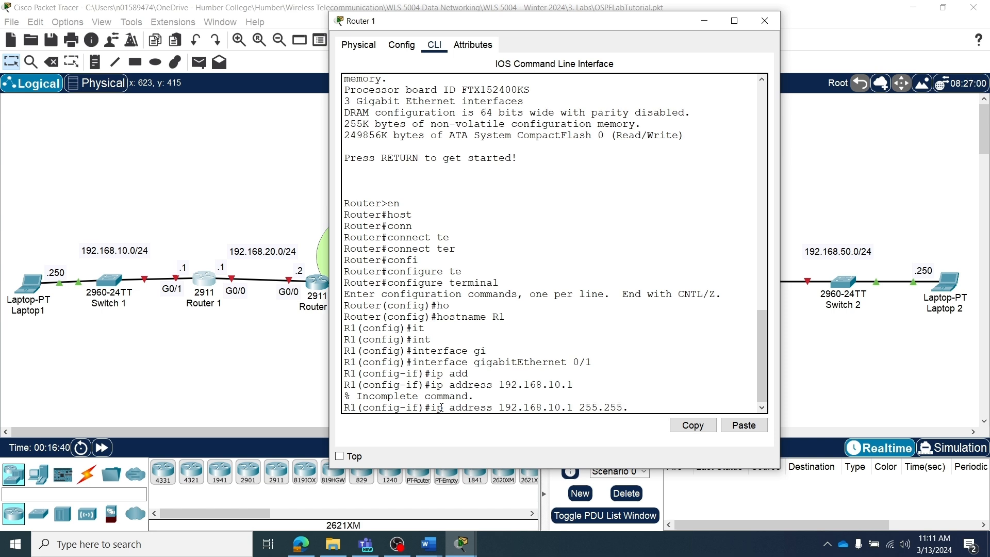
{"action": "type", "text": "255.0"}
{"action": "key", "text": "Return"}
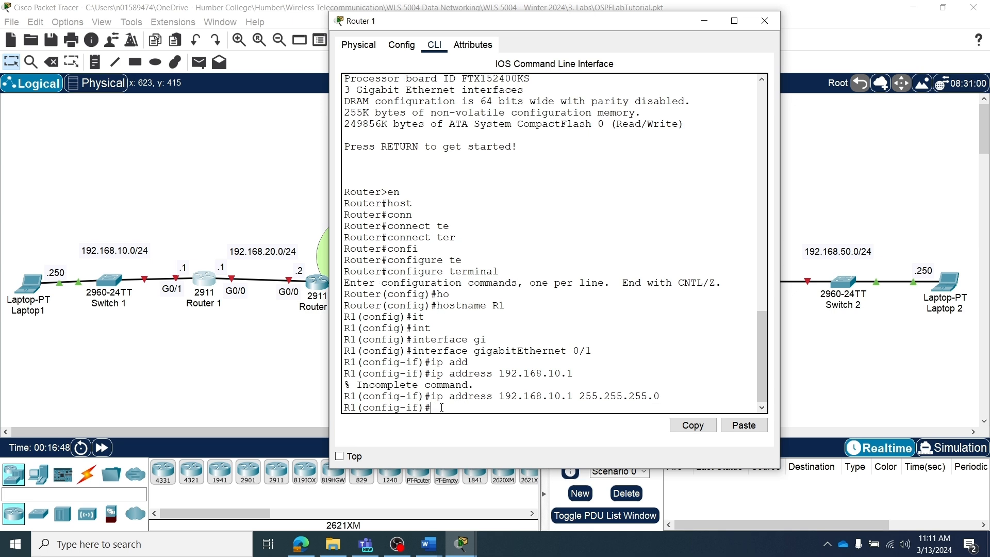
Step: Enable R1's GigabitEthernet 0/1 interface with no shutdown
{"action": "type", "text": "n"}
{"action": "type", "text": "shu"}
{"action": "key", "text": "Tab"}
{"action": "key", "text": "Return"}
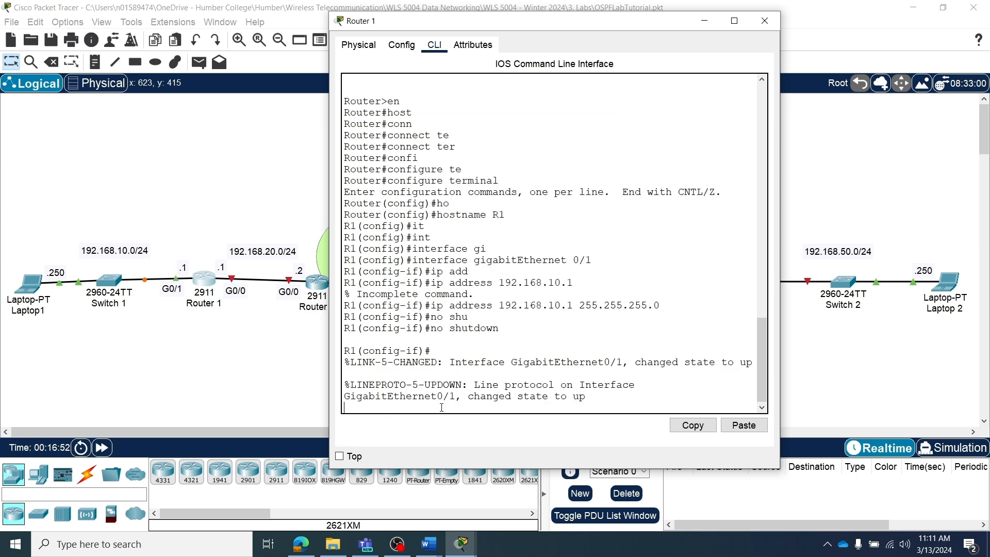
{"action": "key", "text": "Return"}
{"action": "key", "text": "Return"}
{"action": "key", "text": "Return"}
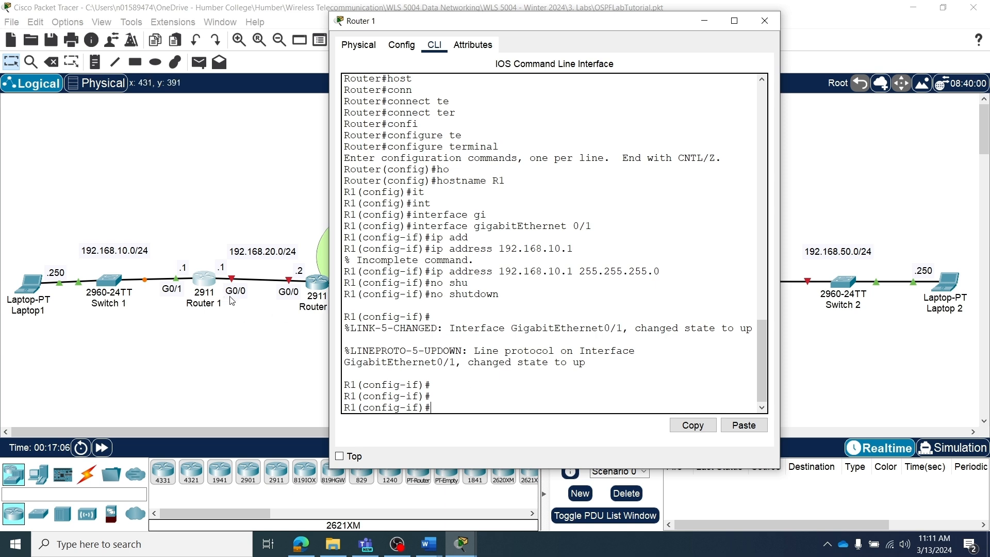
Step: Exit the GigabitEthernet 0/1 configuration and enter interface configuration mode for GigabitEthernet 0/0 on R1
{"action": "type", "text": "xit"}
{"action": "key", "text": "Return"}
{"action": "key", "text": "Return"}
{"action": "type", "text": "ig)#i"}
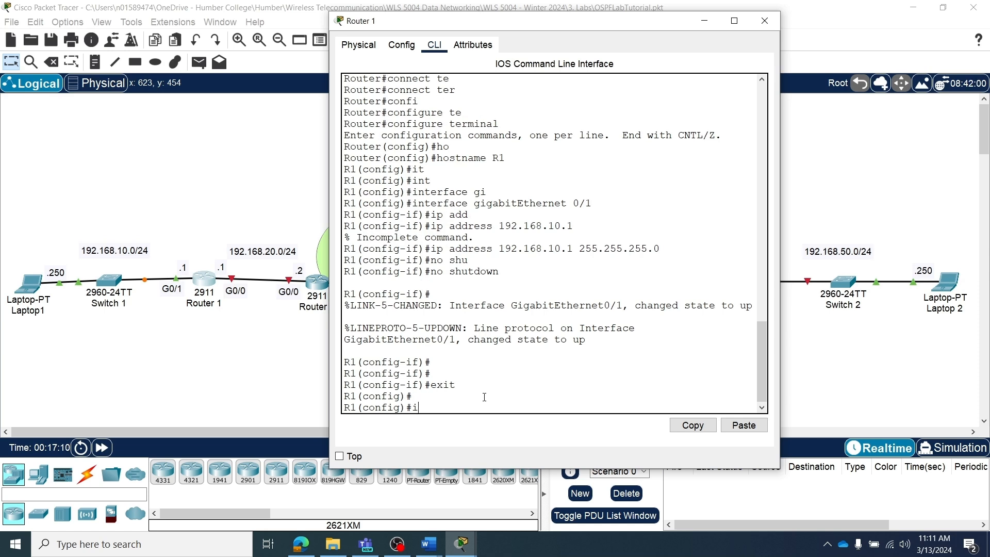
{"action": "key", "text": "Up"}
{"action": "key", "text": "Up"}
{"action": "key", "text": "Up"}
{"action": "key", "text": "Up"}
{"action": "key", "text": "Up"}
{"action": "key", "text": "BackSpace"}
{"action": "type", "text": "0"}
{"action": "key", "text": "Return"}
Step: Assign IP address 192.168.20.1 with subnet mask 255.255.255.0 to R1's GigabitEthernet 0/0 interface
{"action": "key", "text": "Up"}
{"action": "key", "text": "Up"}
{"action": "key", "text": "Up"}
{"action": "key", "text": "Up"}
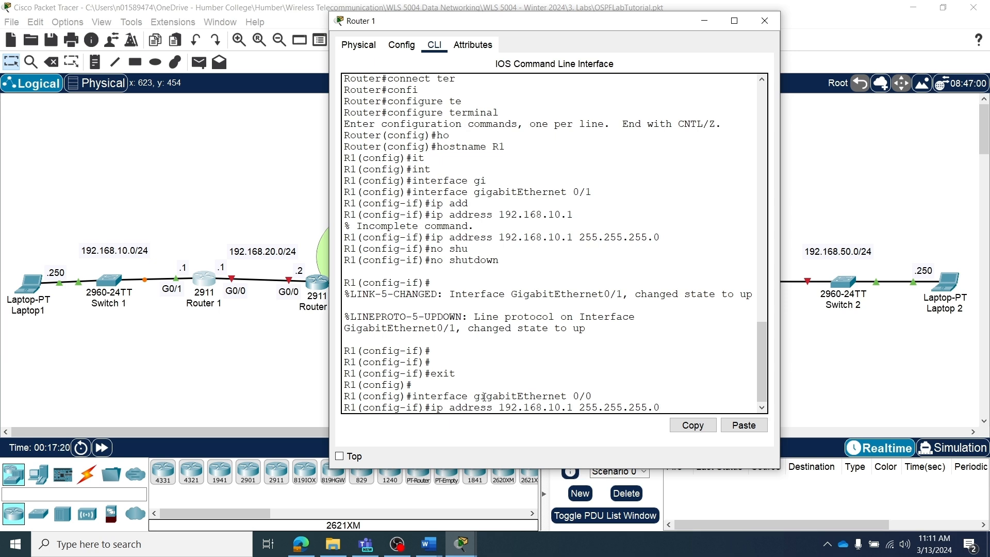
{"action": "key", "text": "Left"}
{"action": "key", "text": "Left"}
{"action": "key", "text": "Left"}
{"action": "key", "text": "Left"}
{"action": "key", "text": "Left"}
{"action": "key", "text": "Left"}
{"action": "key", "text": "Left"}
{"action": "key", "text": "Left"}
{"action": "key", "text": "Left"}
{"action": "key", "text": "BackSpace"}
{"action": "type", "text": "2"}
{"action": "key", "text": "Return"}
Step: Enable R1's GigabitEthernet 0/0 interface with no shutdown
{"action": "type", "text": "n"}
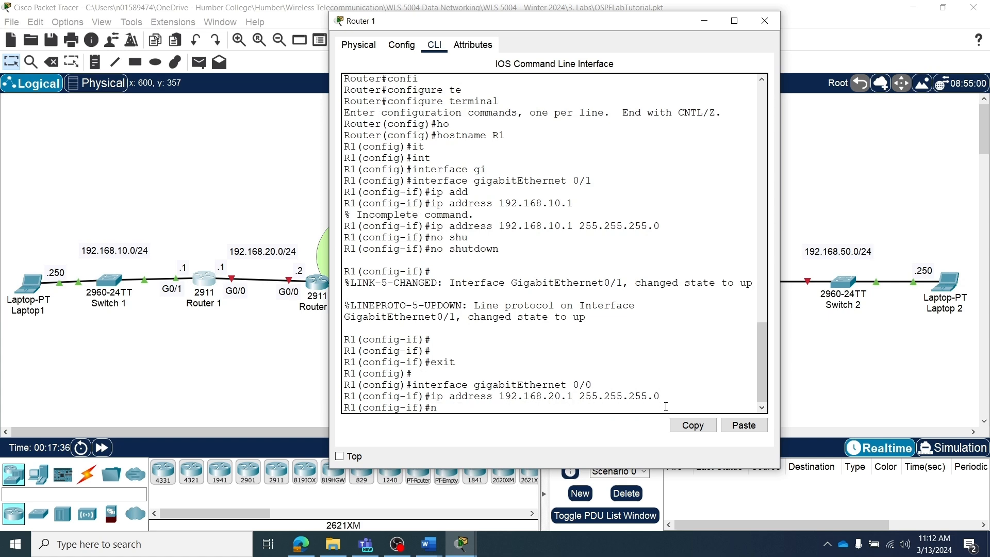
{"action": "type", "text": "o sh"}
{"action": "key", "text": "Tab"}
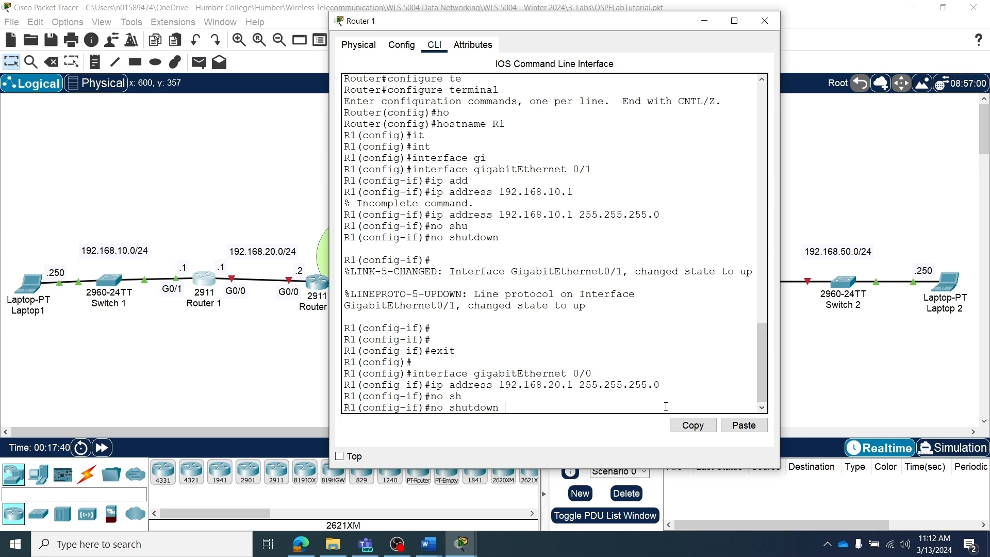
{"action": "key", "text": "Return"}
{"action": "key", "text": "Return"}
{"action": "key", "text": "Return"}
{"action": "key", "text": "Return"}
{"action": "key", "text": "Return"}
Step: Exit interface and global configuration modes on R1, returning to privileged EXEC mode
{"action": "type", "text": "exi"}
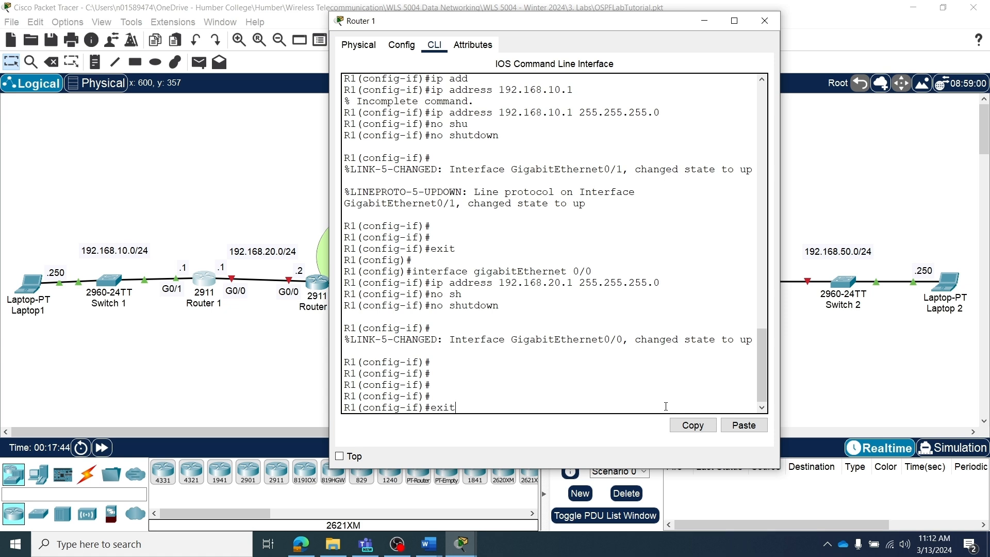
{"action": "type", "text": "t"}
{"action": "key", "text": "Return"}
{"action": "key", "text": "Return"}
{"action": "key", "text": "Return"}
{"action": "key", "text": "Return"}
{"action": "key", "text": "Return"}
{"action": "type", "text": "exit"}
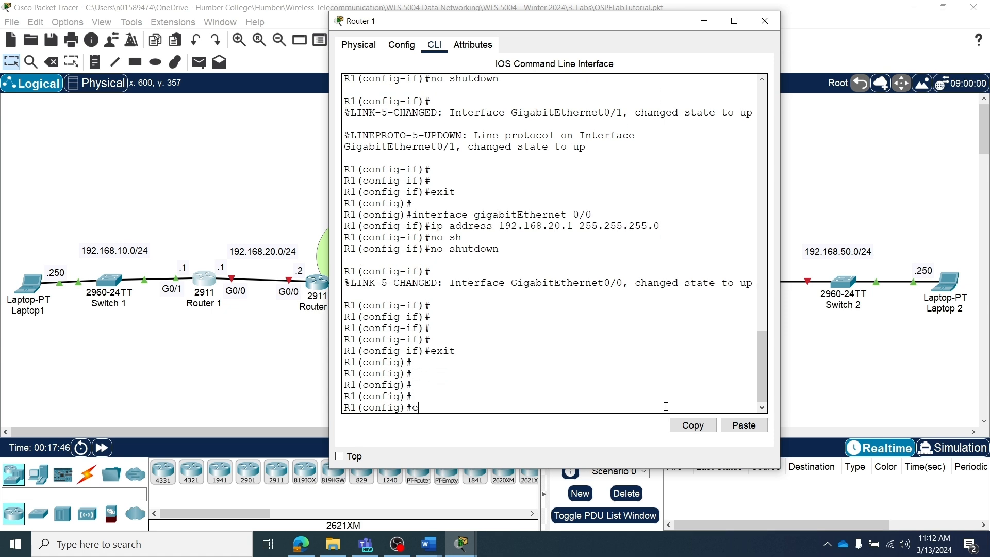
{"action": "key", "text": "Return"}
{"action": "key", "text": "Return"}
{"action": "key", "text": "Return"}
{"action": "key", "text": "Return"}
{"action": "key", "text": "Return"}
Step: Save R1's running configuration with wr and put the Router 1 window away
{"action": "type", "text": "wr"}
{"action": "key", "text": "Return"}
{"action": "key", "text": "Return"}
{"action": "key", "text": "Return"}
{"action": "key", "text": "Return"}
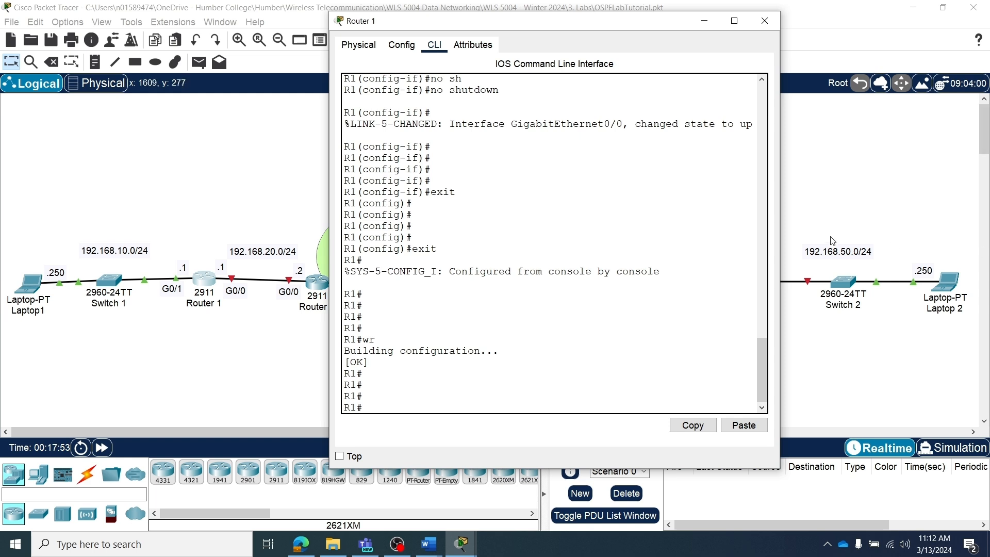
{"action": "left_click_drag", "start_coordinate": [598, 21], "coordinate": [0, 145]}
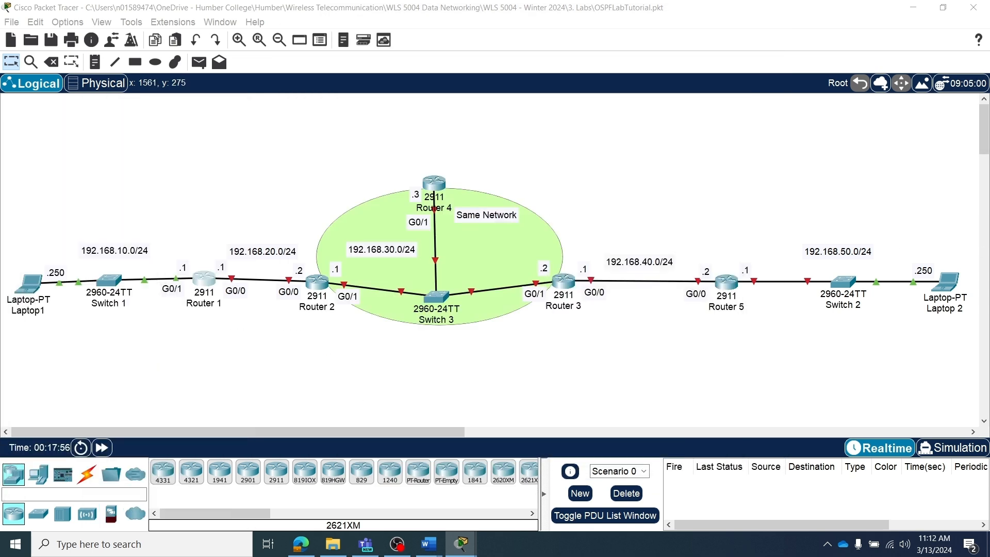
Step: Open the command line interface of Router 2 and enter privileged EXEC mode with enable
{"action": "left_click", "coordinate": [321, 291]}
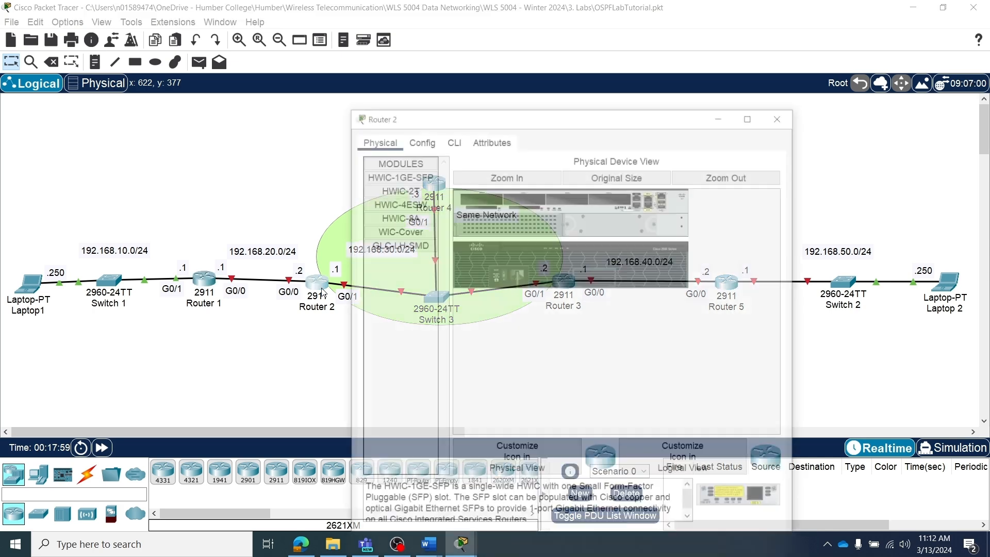
{"action": "left_click", "coordinate": [452, 107]}
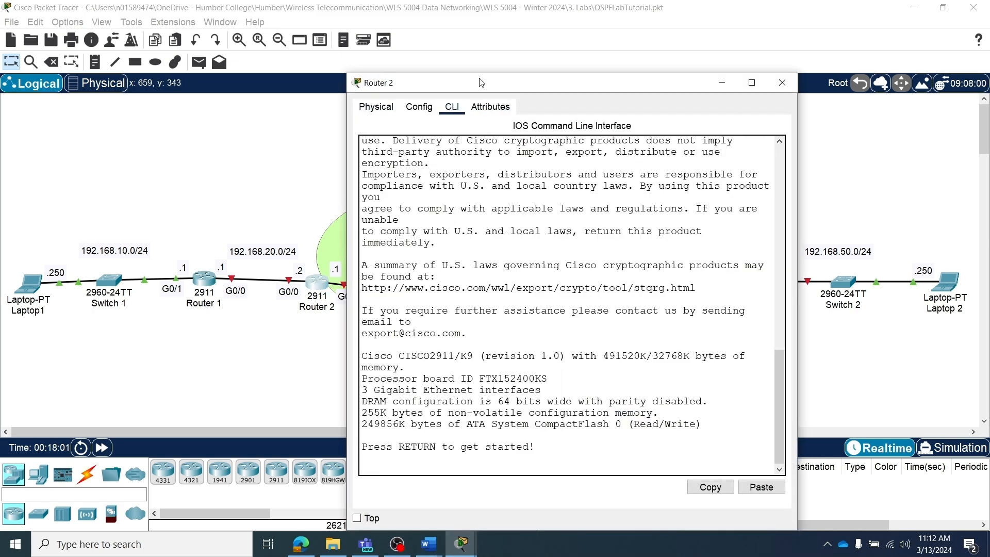
{"action": "left_click_drag", "start_coordinate": [479, 82], "coordinate": [464, 19]}
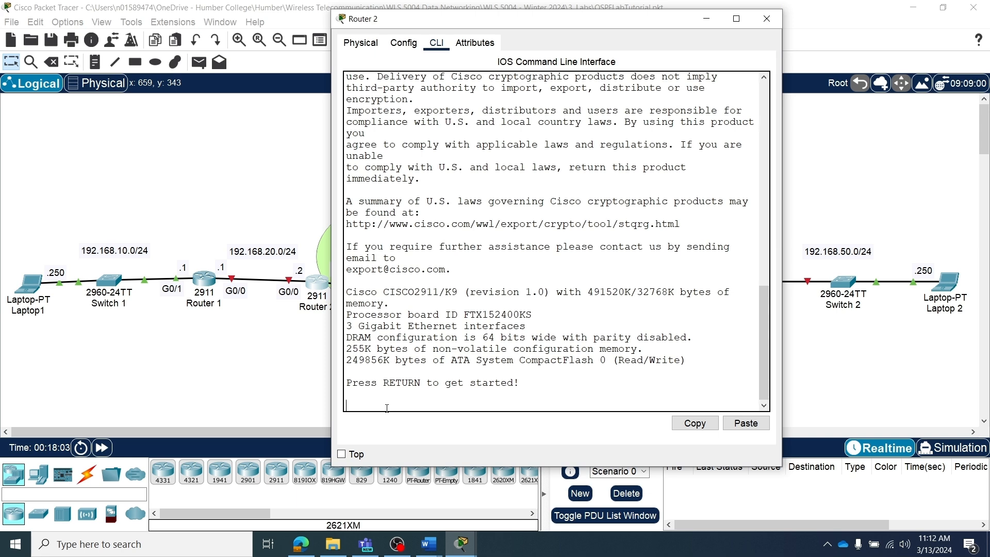
{"action": "key", "text": "Return"}
{"action": "key", "text": "Return"}
{"action": "key", "text": "Return"}
{"action": "key", "text": "Return"}
{"action": "type", "text": "en"}
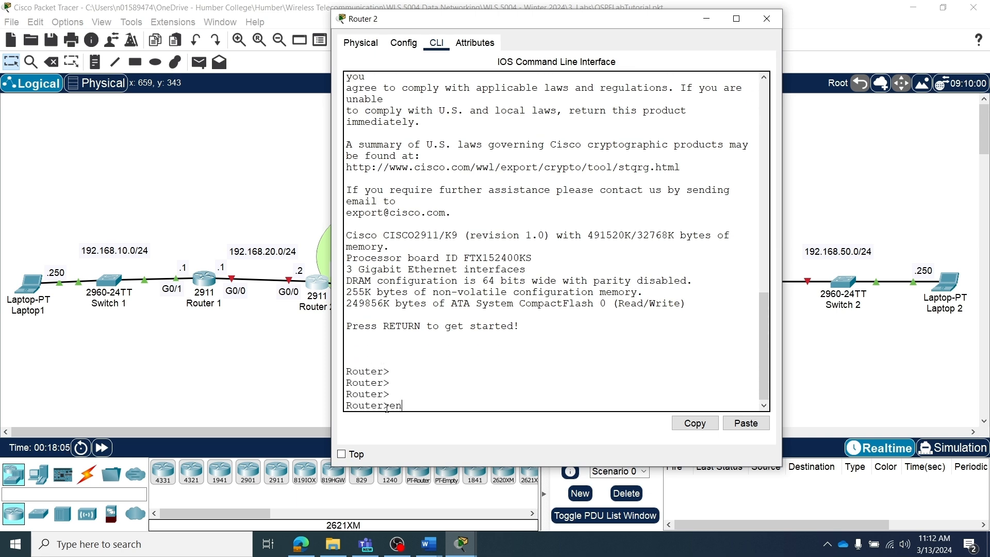
{"action": "key", "text": "Tab"}
{"action": "key", "text": "Return"}
{"action": "key", "text": "Return"}
{"action": "key", "text": "Return"}
{"action": "key", "text": "Return"}
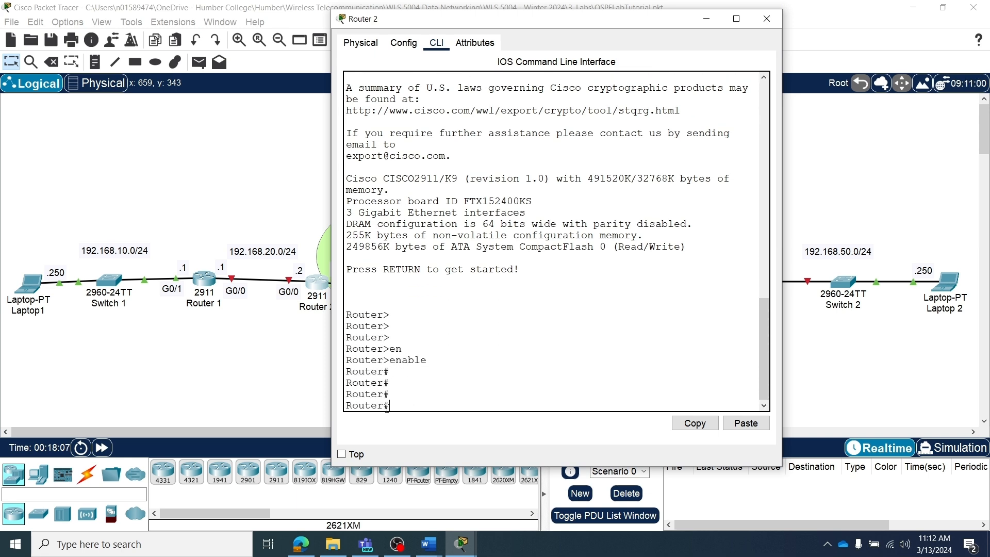
Step: Enter global configuration mode on Router 2 with configure terminal
{"action": "type", "text": "conf"}
{"action": "key", "text": "Tab"}
{"action": "type", "text": "te"}
{"action": "key", "text": "Tab"}
{"action": "key", "text": "Return"}
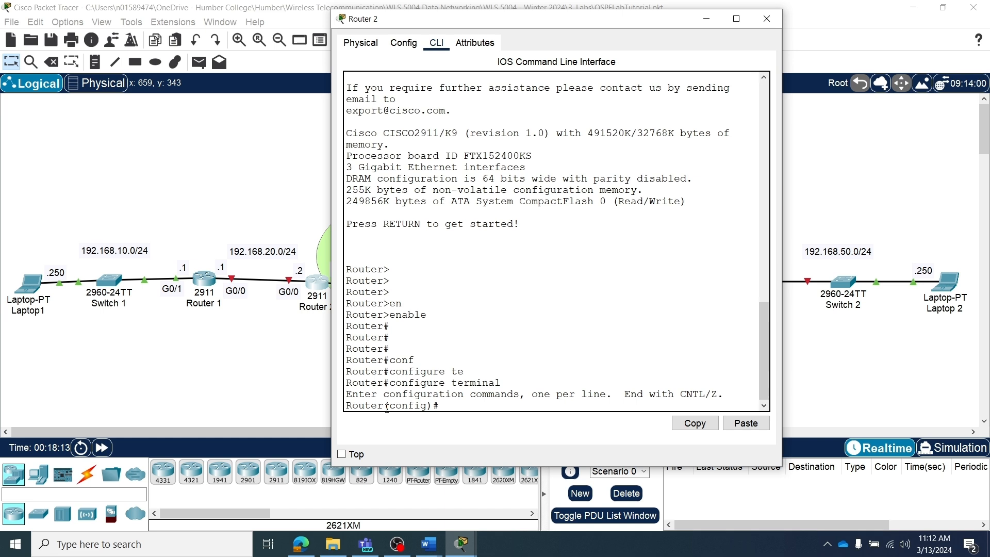
Step: Set Router 2's hostname to R2 from global configuration mode
{"action": "type", "text": "ho"}
{"action": "key", "text": "Tab"}
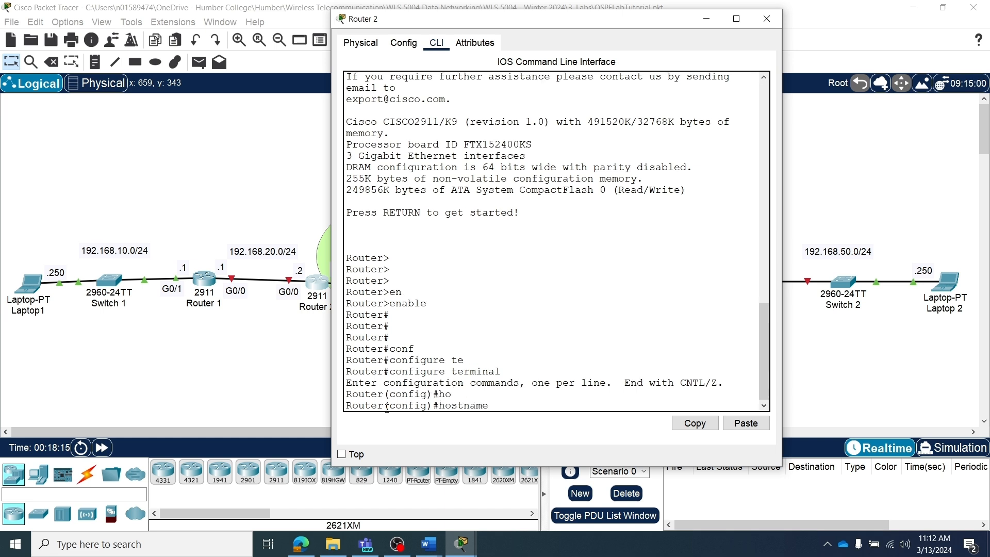
{"action": "type", "text": "R2"}
{"action": "key", "text": "Return"}
{"action": "key", "text": "Return"}
{"action": "key", "text": "Return"}
{"action": "key", "text": "Return"}
{"action": "key", "text": "Return"}
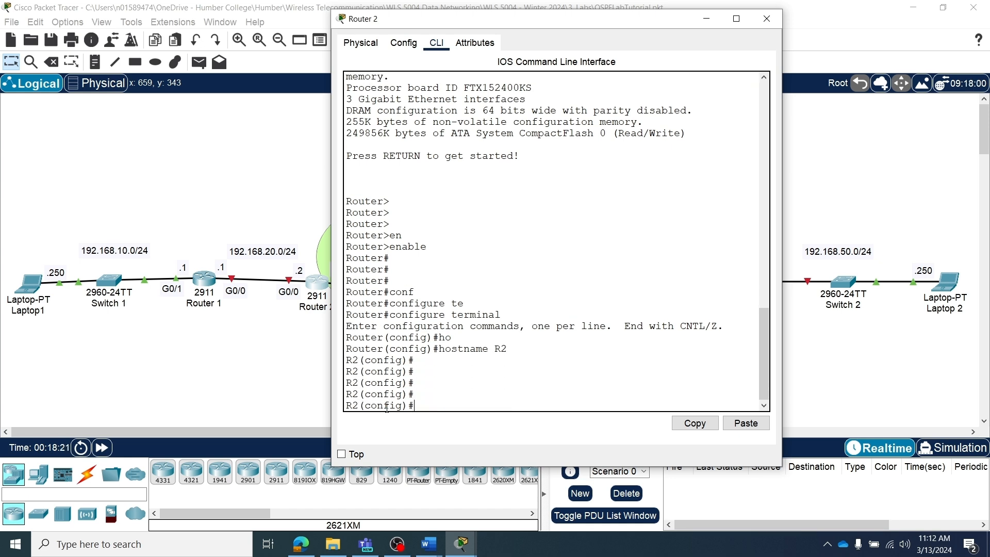
Step: Enter interface configuration mode for gigabitEthernet 0/0 on R2, moving the router window clear of Router 2 in the topology
{"action": "type", "text": "int"}
{"action": "key", "text": "Tab"}
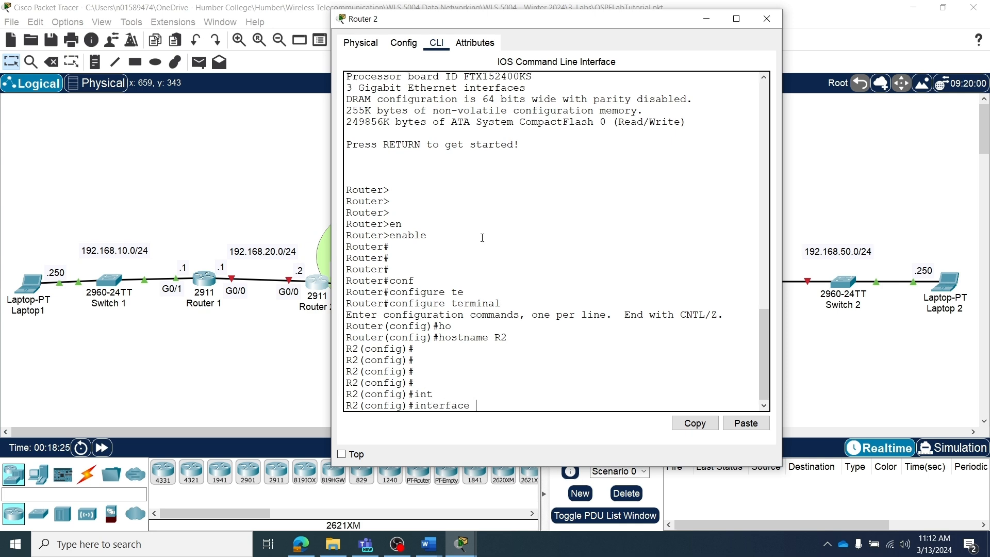
{"action": "left_click_drag", "start_coordinate": [565, 29], "coordinate": [630, 34]}
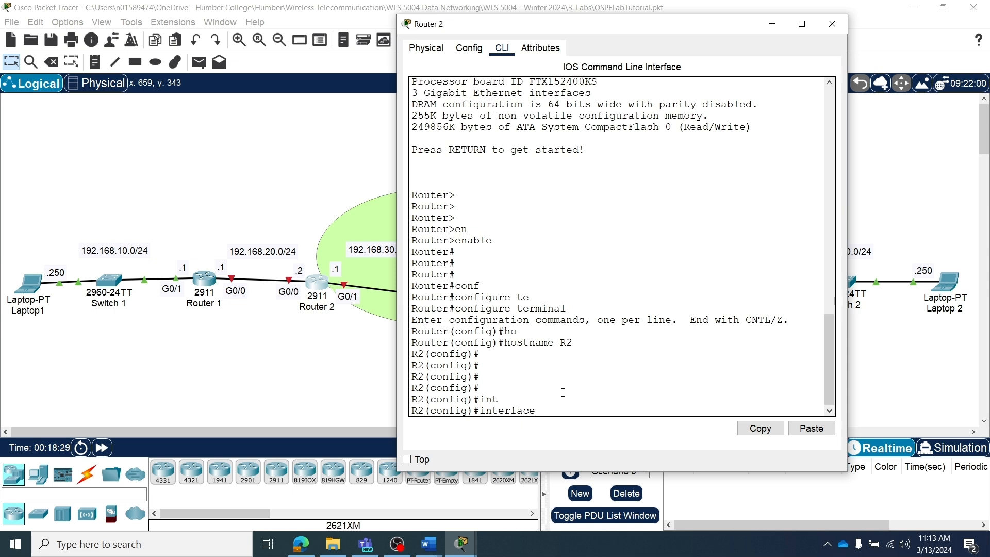
{"action": "type", "text": "gi"}
{"action": "key", "text": "Tab"}
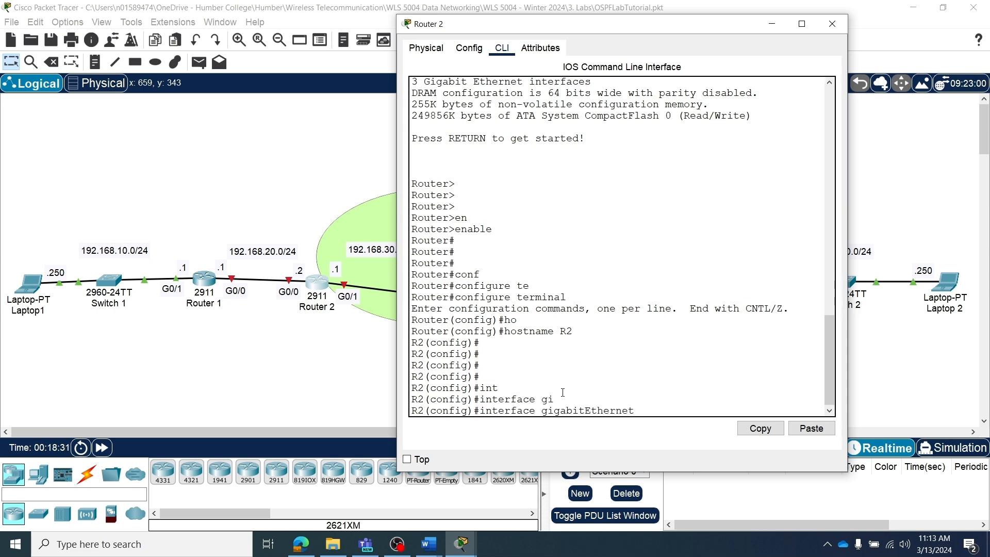
{"action": "type", "text": "0/0"}
{"action": "key", "text": "Return"}
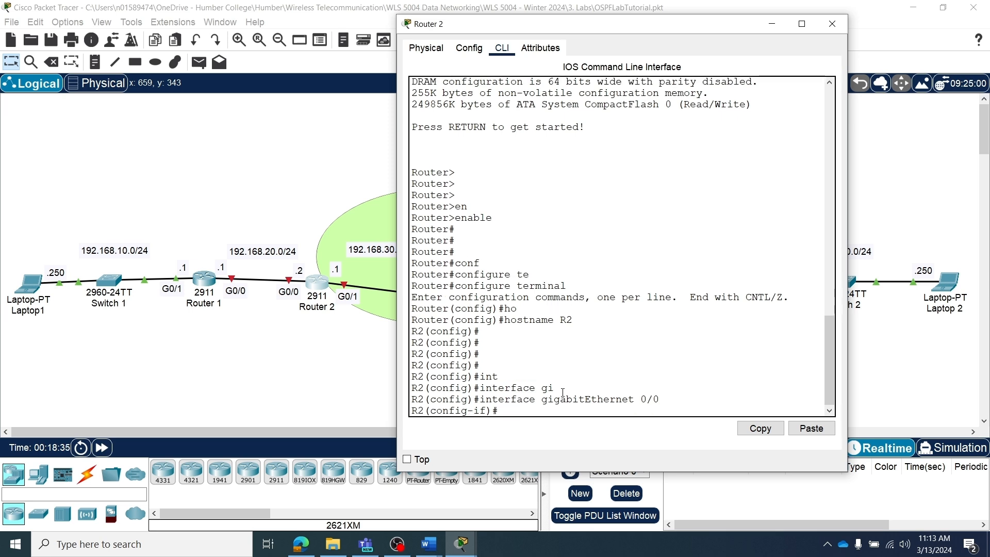
Step: Assign IP address 192.168.20.2 with subnet mask 255.255.255.0 to R2's gigabitEthernet 0/0 interface
{"action": "type", "text": "ip add"}
{"action": "key", "text": "Tab"}
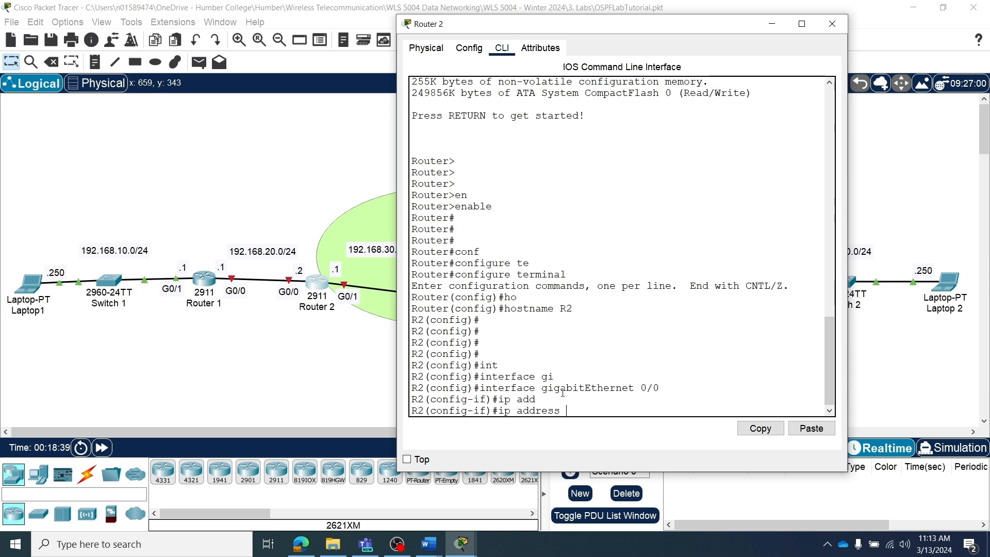
{"action": "type", "text": "192.168."}
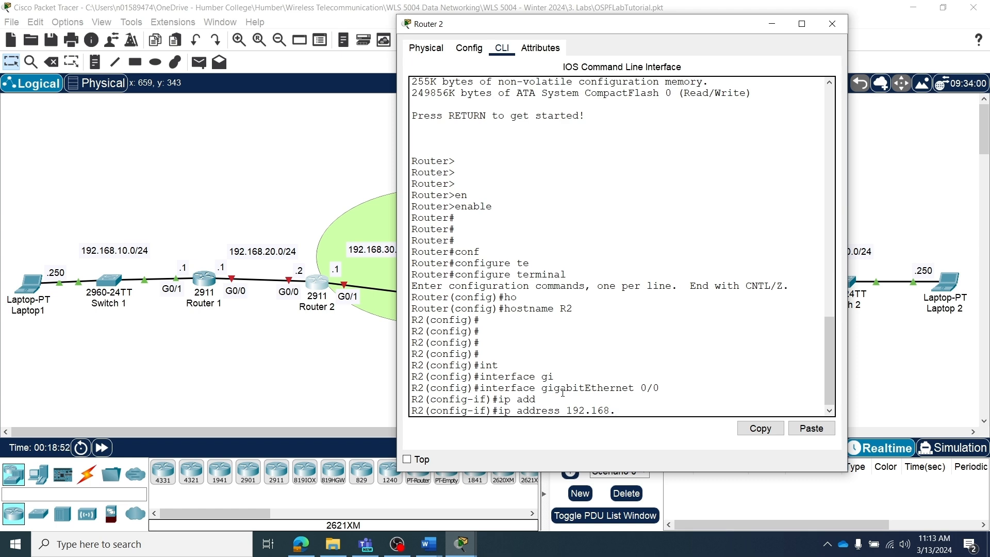
{"action": "type", "text": "20.2 255.255.255.0"}
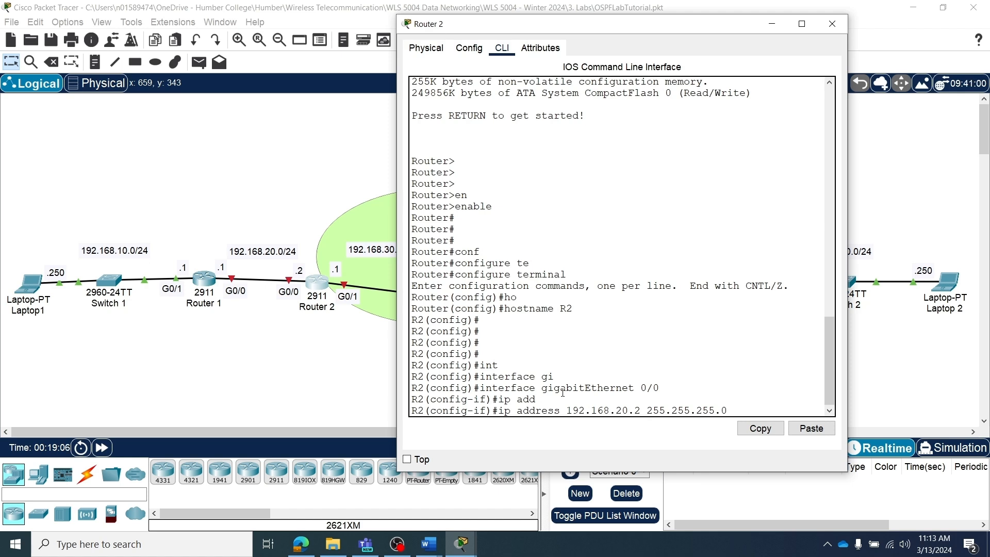
{"action": "key", "text": "Return"}
Step: Enable R2's gigabitEthernet 0/0 interface with no shutdown
{"action": "type", "text": "no shue"}
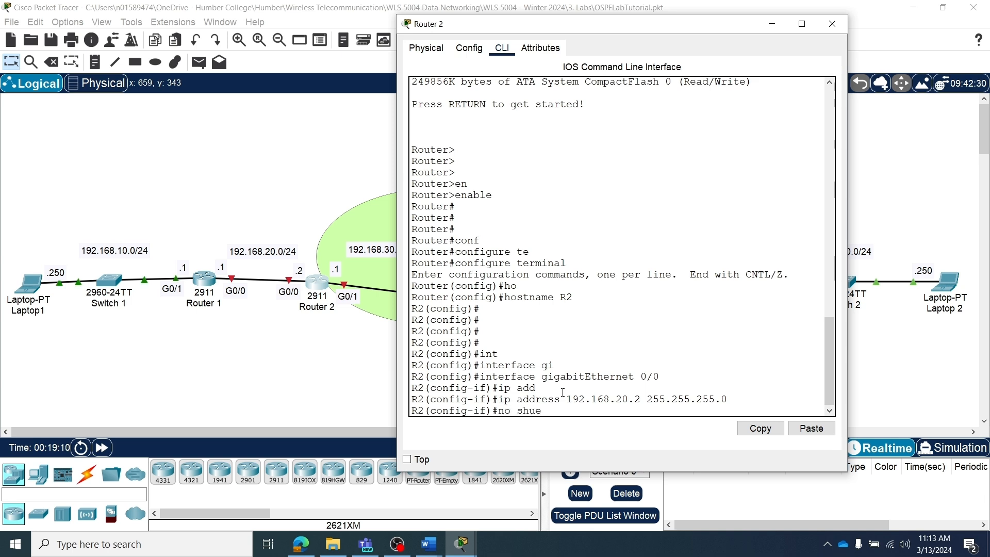
{"action": "key", "text": "Tab"}
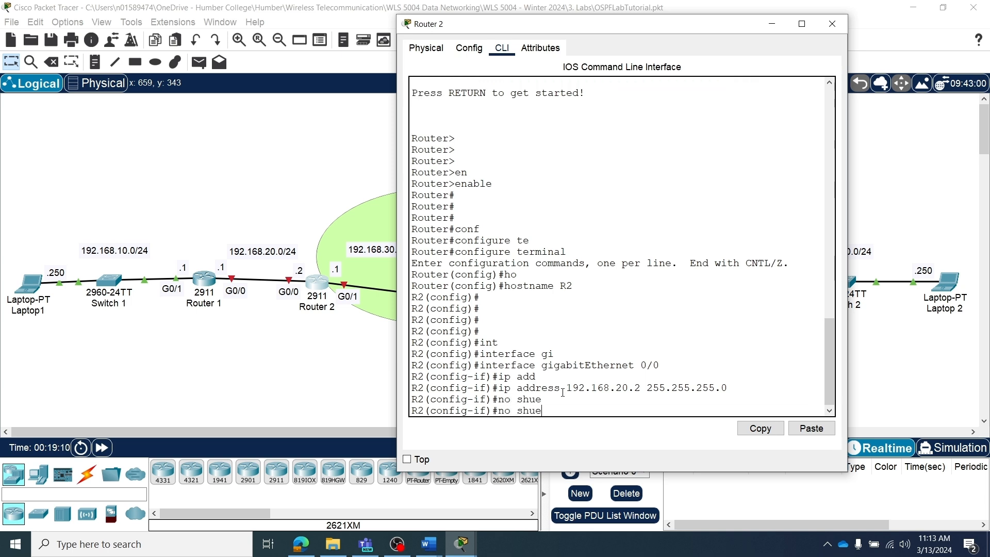
{"action": "key", "text": "BackSpace"}
{"action": "key", "text": "Tab"}
{"action": "key", "text": "Return"}
{"action": "key", "text": "Return"}
{"action": "key", "text": "Return"}
{"action": "key", "text": "Return"}
{"action": "key", "text": "Return"}
{"action": "key", "text": "Return"}
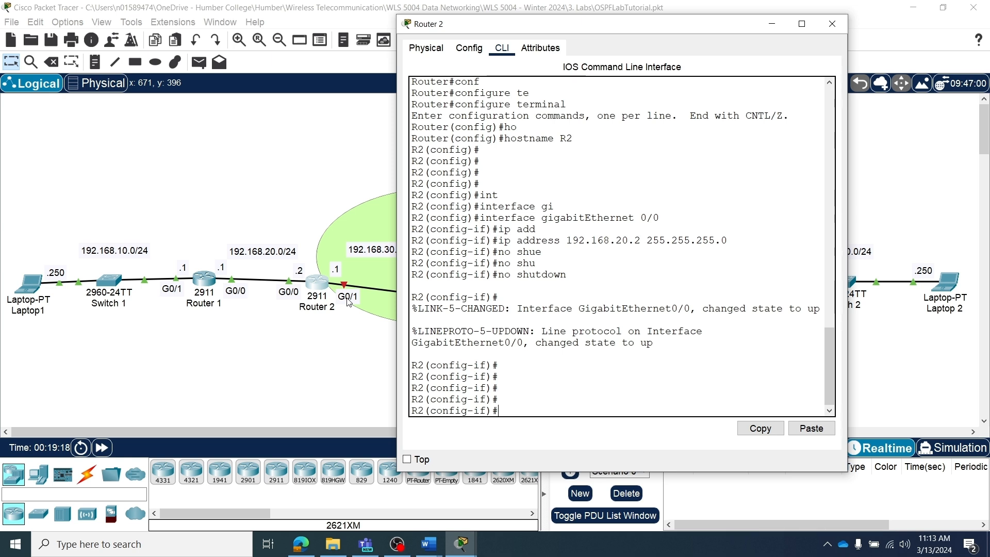
Step: Exit gigabitEthernet 0/0 on R2 and enter interface configuration mode for gigabitEthernet 0/1
{"action": "type", "text": "exit"}
{"action": "key", "text": "Return"}
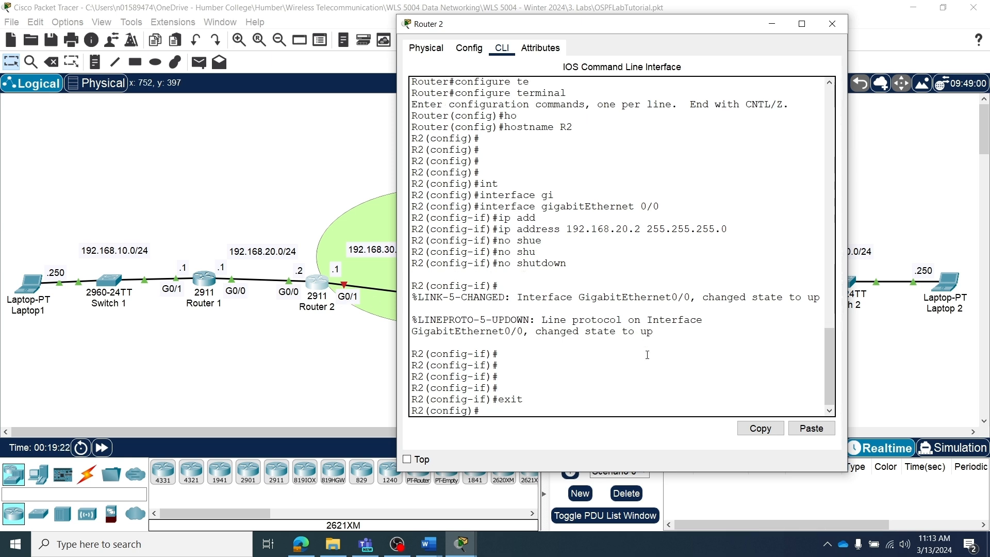
{"action": "type", "text": "exit"}
{"action": "key", "text": "Up"}
{"action": "key", "text": "Up"}
{"action": "key", "text": "Up"}
{"action": "key", "text": "Up"}
{"action": "key", "text": "Up"}
{"action": "key", "text": "Up"}
{"action": "key", "text": "Up"}
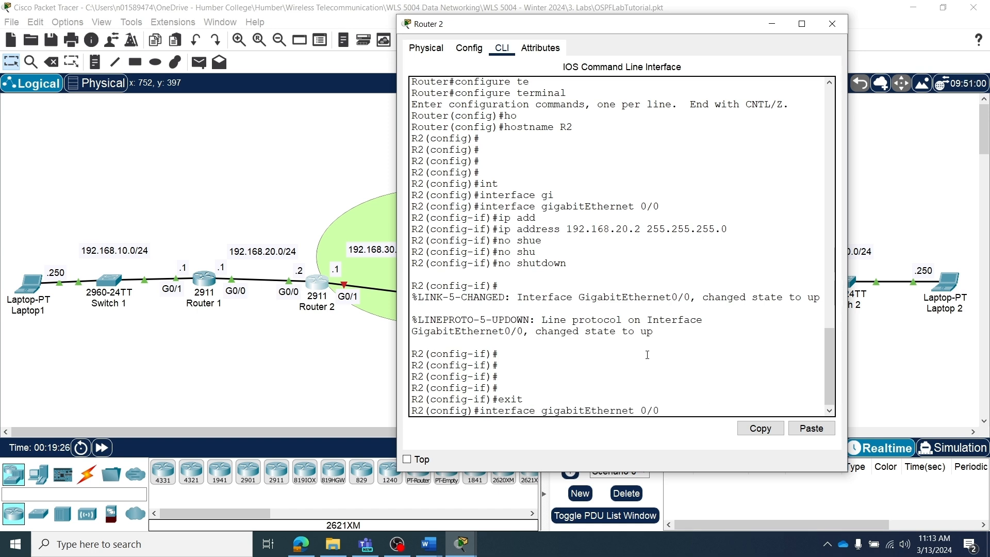
{"action": "key", "text": "BackSpace"}
{"action": "type", "text": "1"}
{"action": "key", "text": "Return"}
Step: Reuse the earlier ip address command to assign 192.168.30.1 255.255.255.0 to R2's gigabitEthernet 0/1 interface
{"action": "key", "text": "Up"}
{"action": "key", "text": "Up"}
{"action": "key", "text": "Up"}
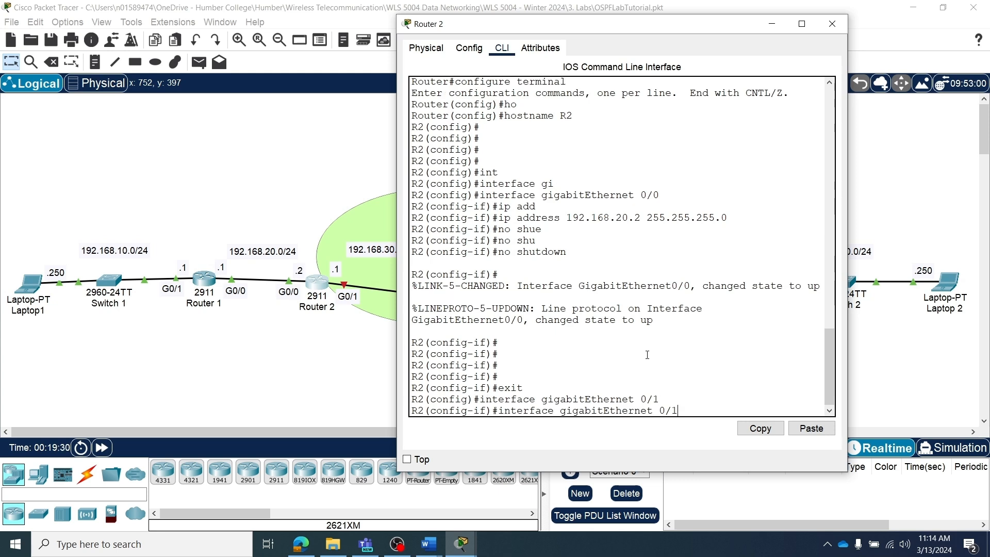
{"action": "key", "text": "Up"}
{"action": "key", "text": "Up"}
{"action": "key", "text": "Up"}
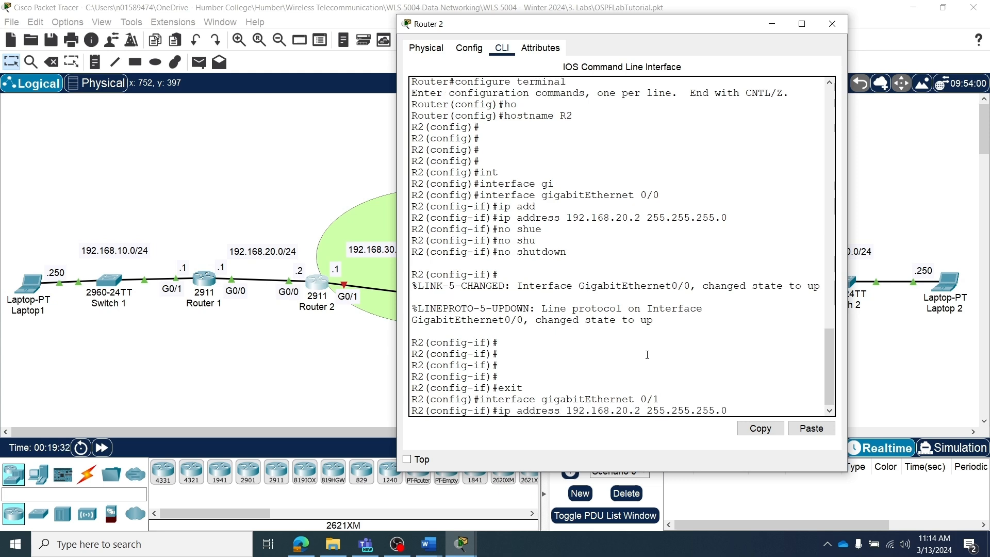
{"action": "left_click_drag", "start_coordinate": [671, 28], "coordinate": [727, 32]}
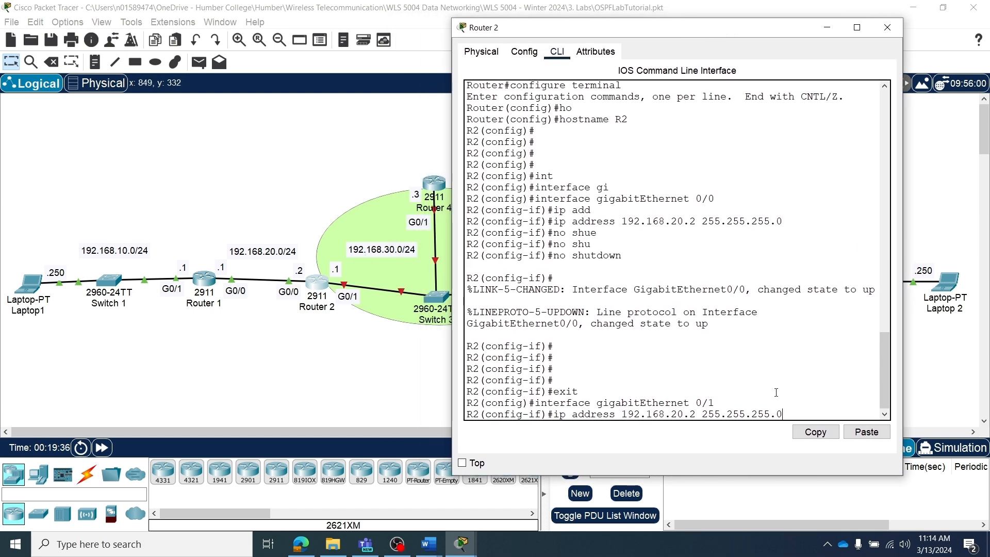
{"action": "key", "text": "Left"}
{"action": "key", "text": "Left"}
{"action": "key", "text": "Left"}
{"action": "key", "text": "Left"}
{"action": "key", "text": "Left"}
{"action": "key", "text": "Left"}
{"action": "key", "text": "Left"}
{"action": "key", "text": "Left"}
{"action": "key", "text": "Return"}
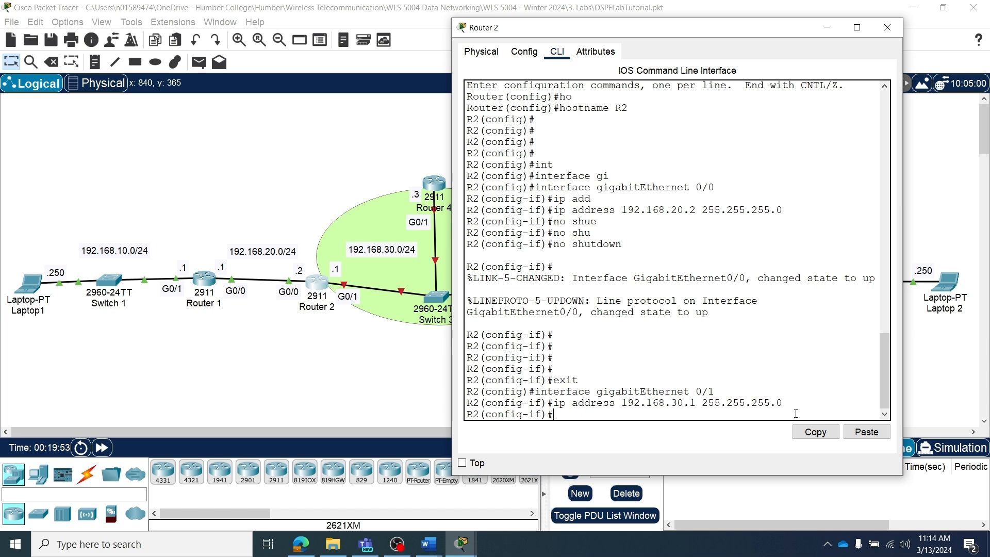
Step: Enable R2's gigabitEthernet 0/1 interface with no shutdown
{"action": "type", "text": "no sh"}
{"action": "key", "text": "Tab"}
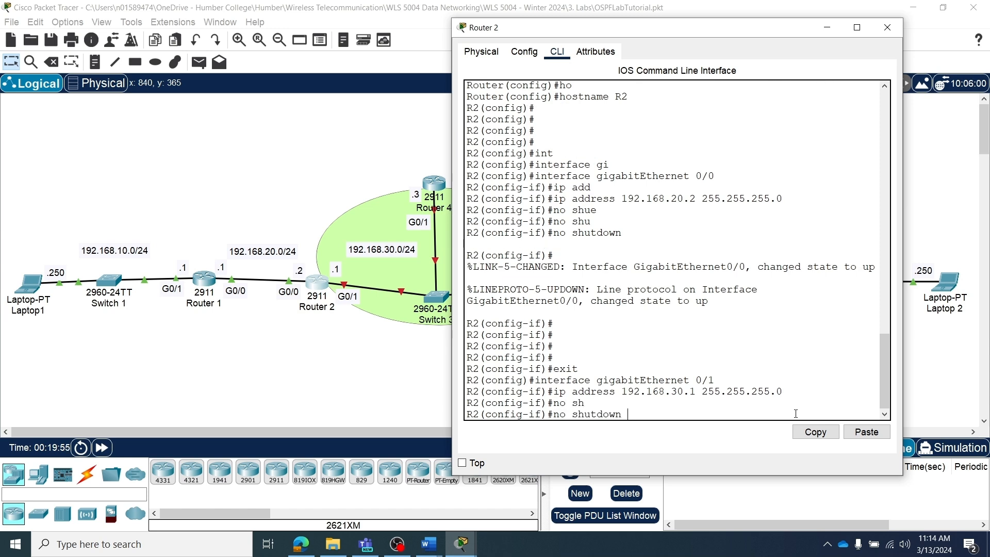
{"action": "key", "text": "Return"}
{"action": "key", "text": "Return"}
{"action": "key", "text": "Return"}
{"action": "key", "text": "Return"}
{"action": "key", "text": "Return"}
Step: Exit interface and global configuration modes on R2, returning to privileged EXEC mode
{"action": "type", "text": "exit"}
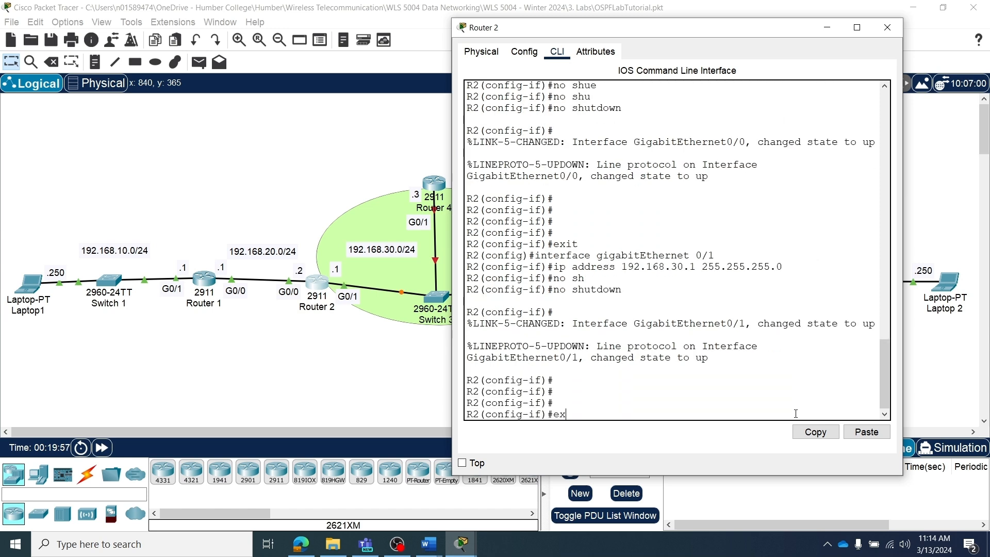
{"action": "key", "text": "Return"}
{"action": "key", "text": "Return"}
{"action": "key", "text": "Return"}
{"action": "key", "text": "Return"}
{"action": "type", "text": "exit"}
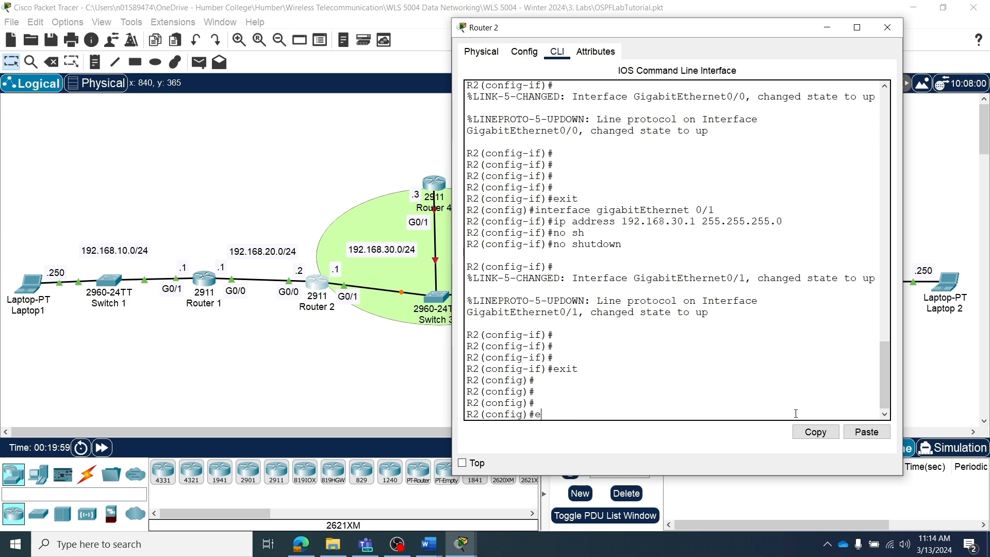
{"action": "key", "text": "Return"}
{"action": "key", "text": "Return"}
{"action": "key", "text": "Return"}
{"action": "key", "text": "Return"}
Step: Save R2's running configuration with wr and put the Router 2 window away
{"action": "type", "text": "wr"}
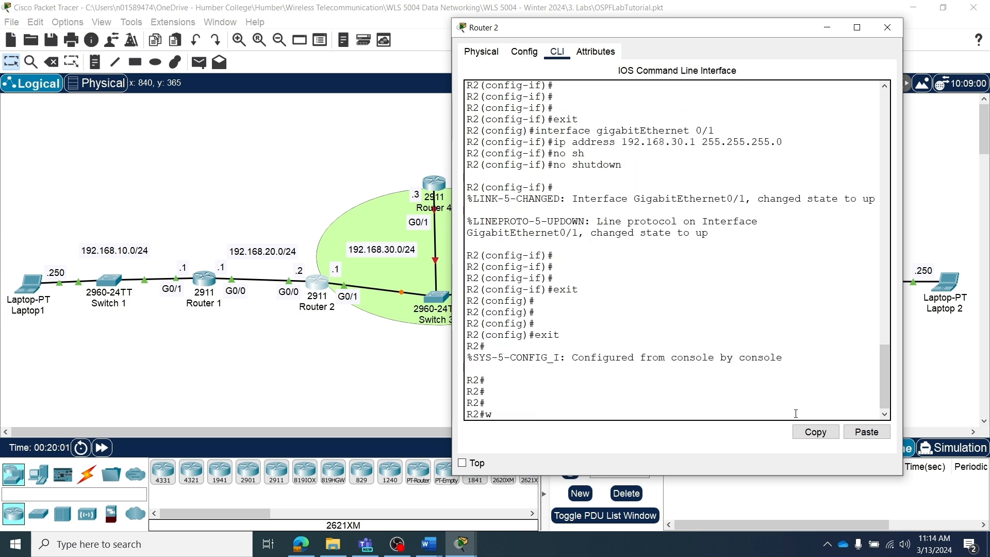
{"action": "key", "text": "Return"}
{"action": "key", "text": "Return"}
{"action": "key", "text": "Return"}
{"action": "key", "text": "Return"}
{"action": "key", "text": "Return"}
{"action": "key", "text": "Return"}
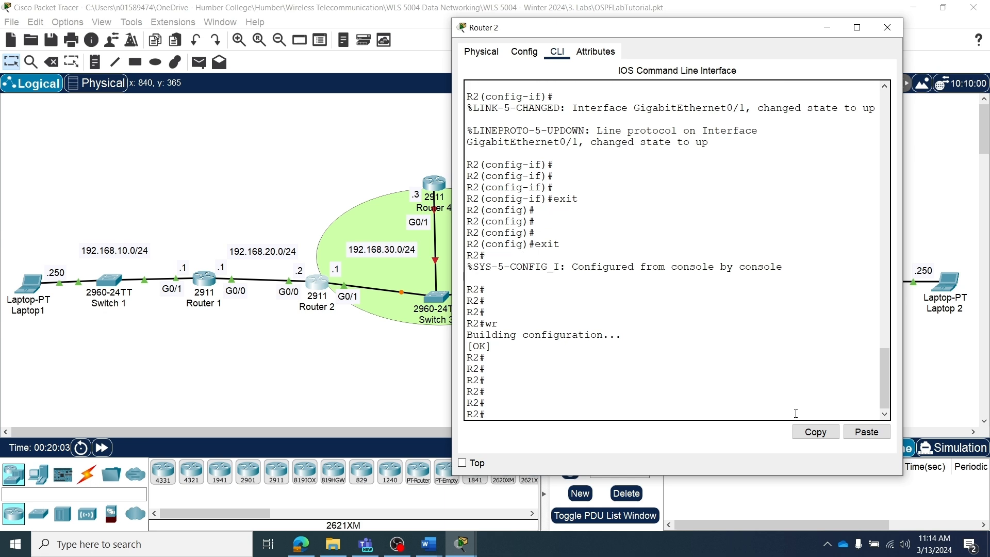
{"action": "key", "text": "alt+Tab"}
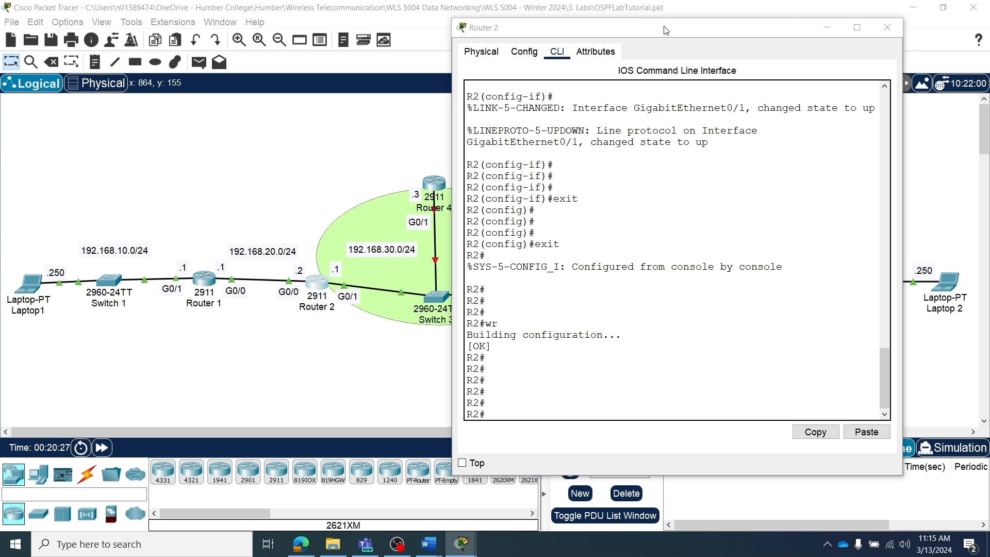
{"action": "left_click_drag", "start_coordinate": [667, 32], "coordinate": [989, 103]}
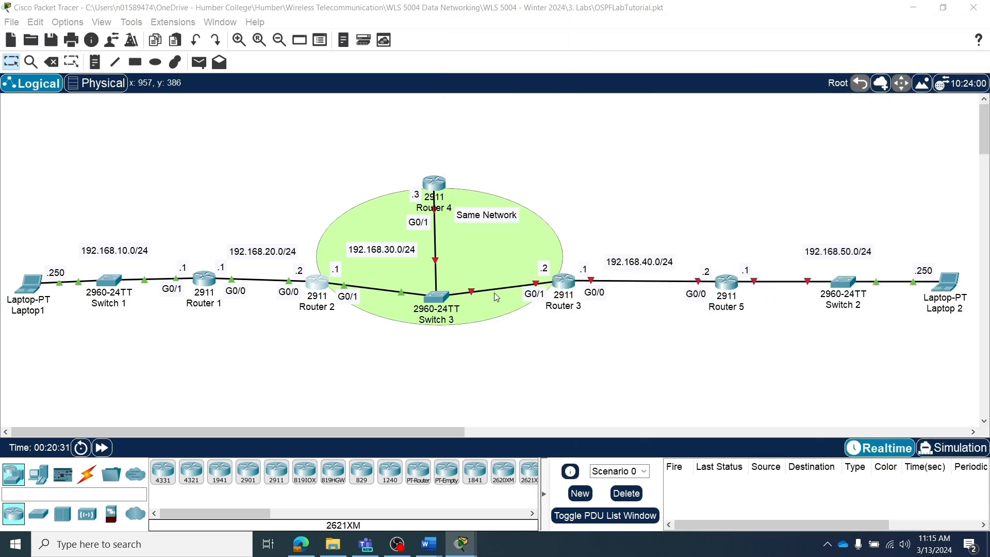
Step: Open the command line interface of Router 3 and enter privileged EXEC mode with enable
{"action": "left_click", "coordinate": [563, 285]}
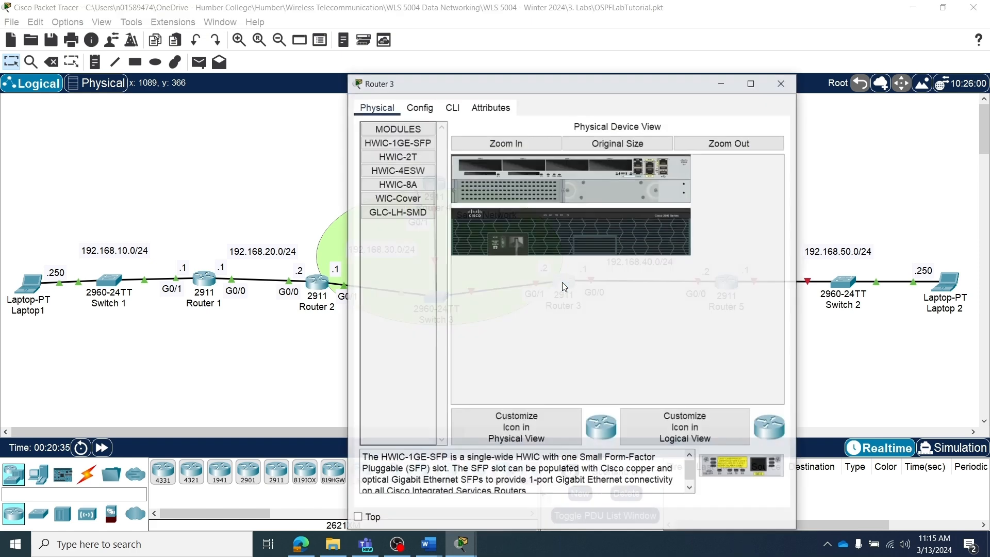
{"action": "left_click", "coordinate": [456, 108]}
{"action": "left_click_drag", "start_coordinate": [523, 83], "coordinate": [663, 33]}
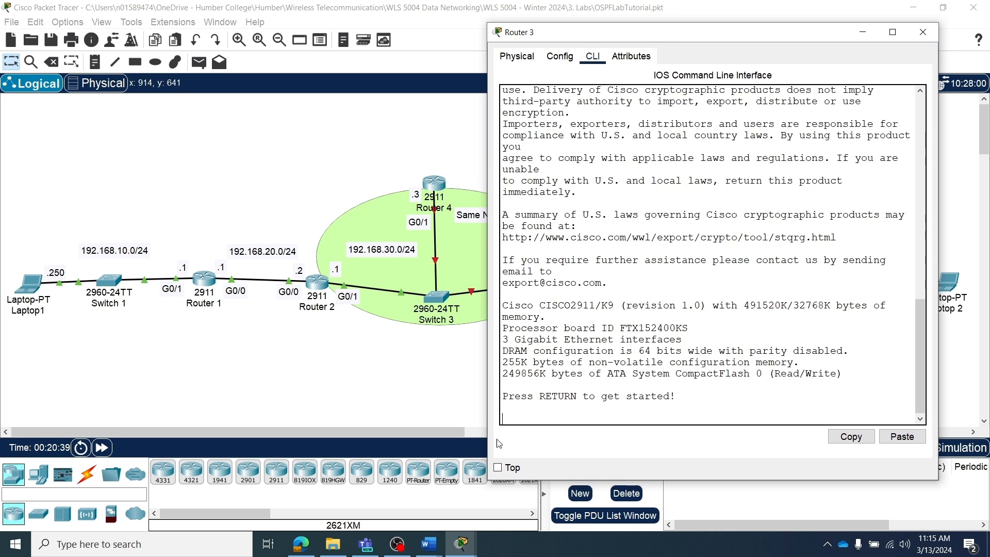
{"action": "key", "text": "Return"}
{"action": "key", "text": "Return"}
{"action": "key", "text": "Return"}
{"action": "type", "text": "en"}
{"action": "key", "text": "Tab"}
{"action": "key", "text": "Return"}
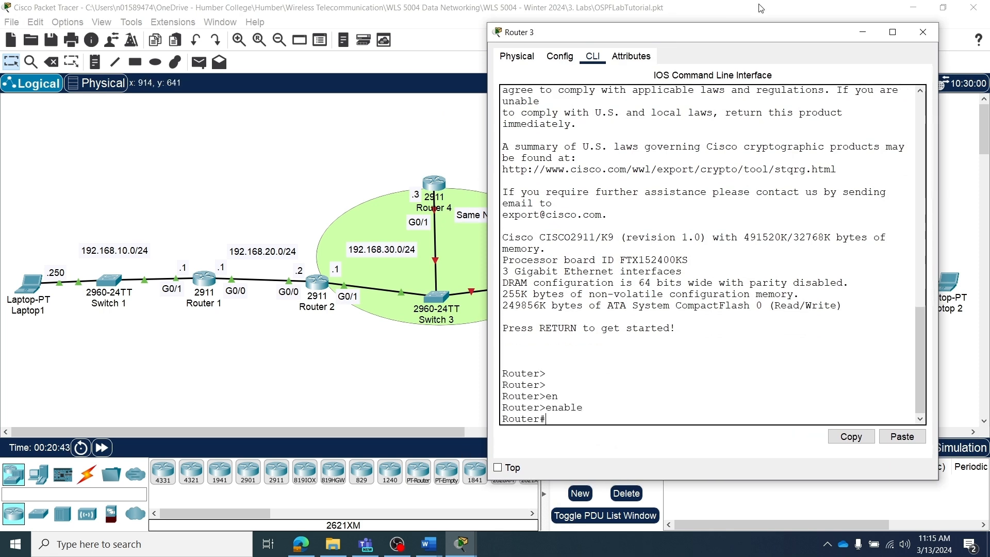
Step: Move the router window clear of Router 3 in the topology and enter global configuration mode with configure terminal
{"action": "left_click_drag", "start_coordinate": [747, 38], "coordinate": [312, 29]}
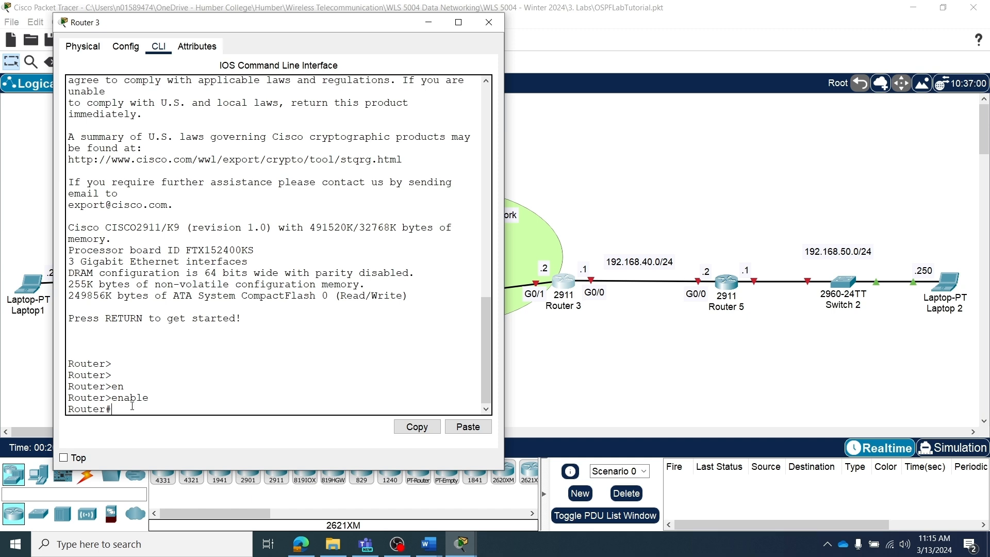
{"action": "type", "text": "conf"}
{"action": "key", "text": "Tab"}
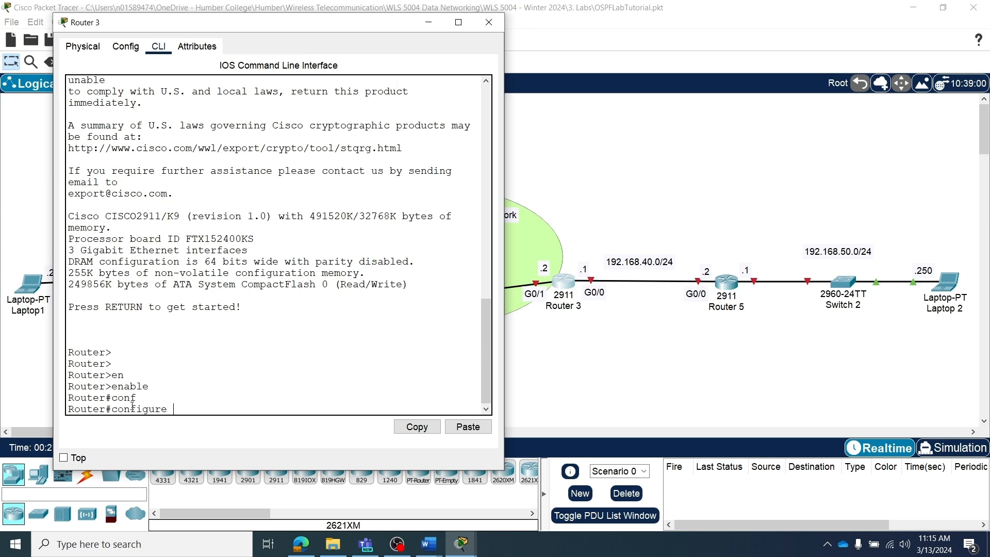
{"action": "type", "text": "te"}
{"action": "key", "text": "Tab"}
{"action": "key", "text": "Return"}
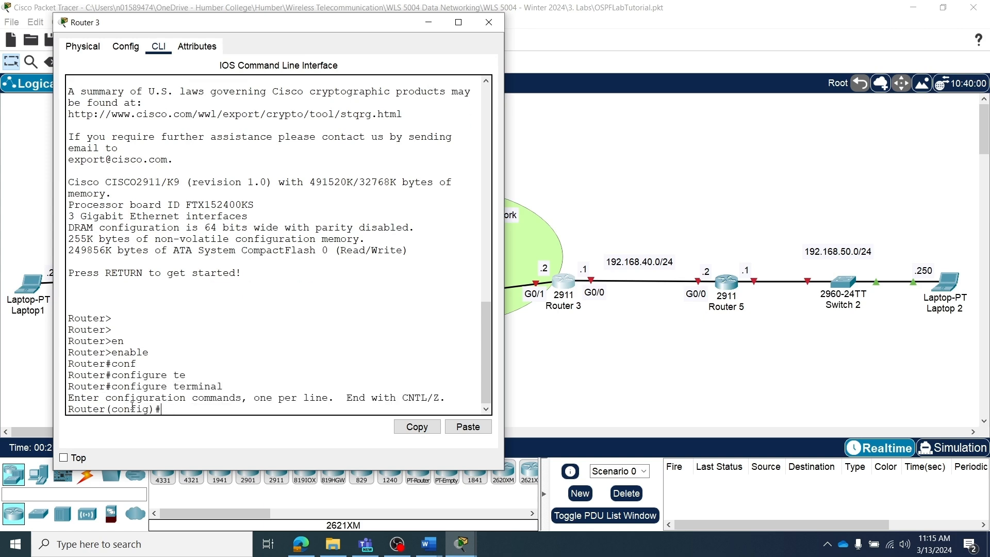
Step: Set Router 3's hostname to R3 from global configuration mode
{"action": "type", "text": "host"}
{"action": "key", "text": "Tab"}
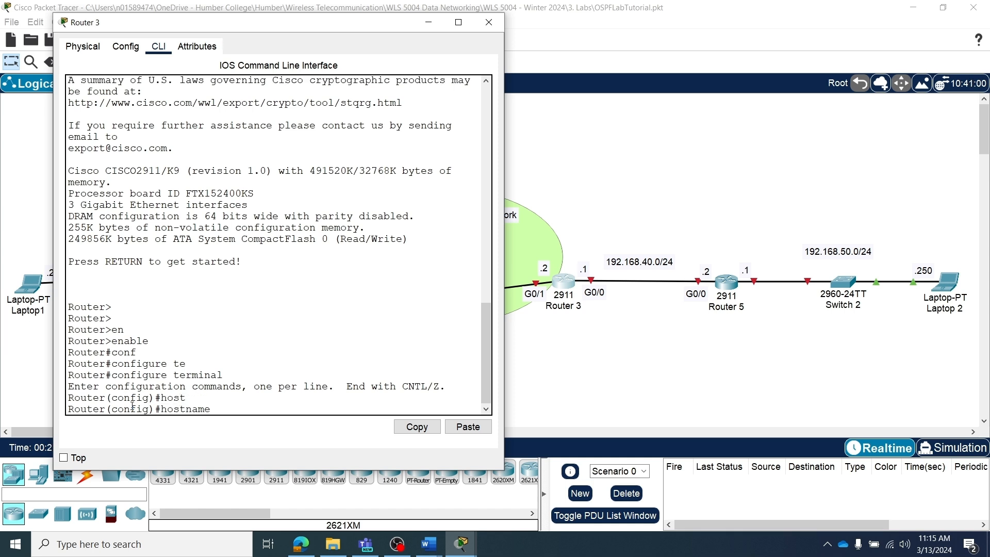
{"action": "type", "text": "R3"}
{"action": "key", "text": "Return"}
{"action": "key", "text": "Return"}
{"action": "key", "text": "Return"}
{"action": "key", "text": "Return"}
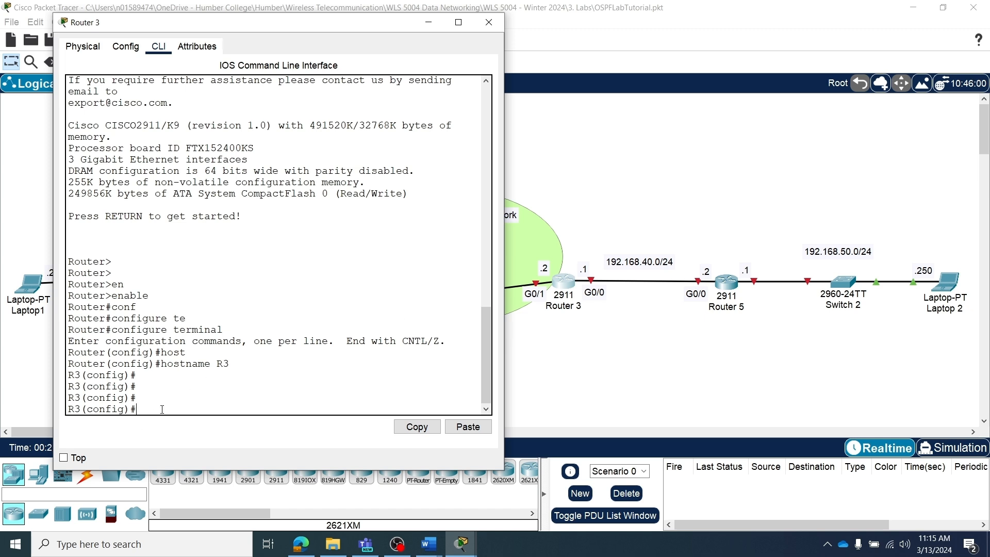
Step: Enter interface configuration mode for gigabitEthernet 0/1 on R3
{"action": "type", "text": "int"}
{"action": "key", "text": "Tab"}
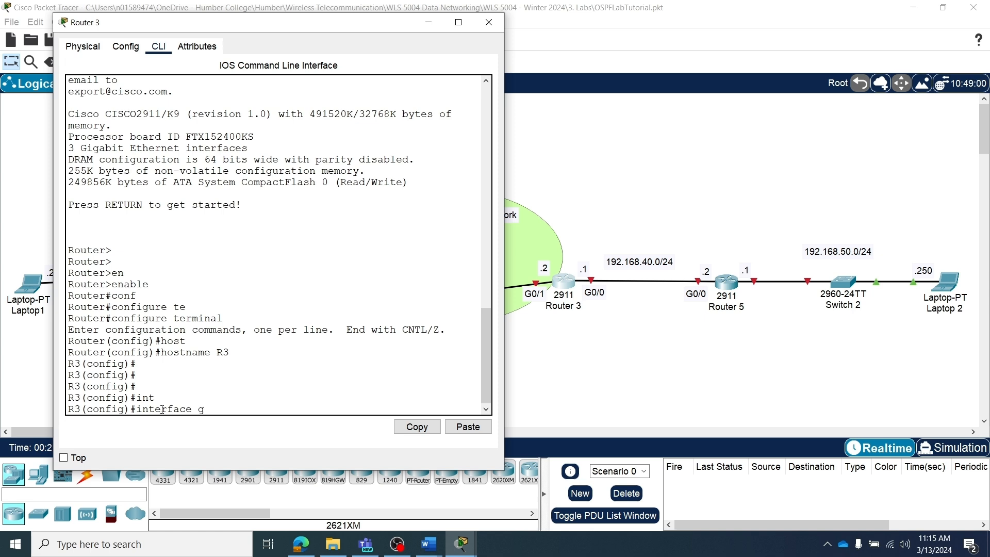
{"action": "type", "text": "gi"}
{"action": "key", "text": "Tab"}
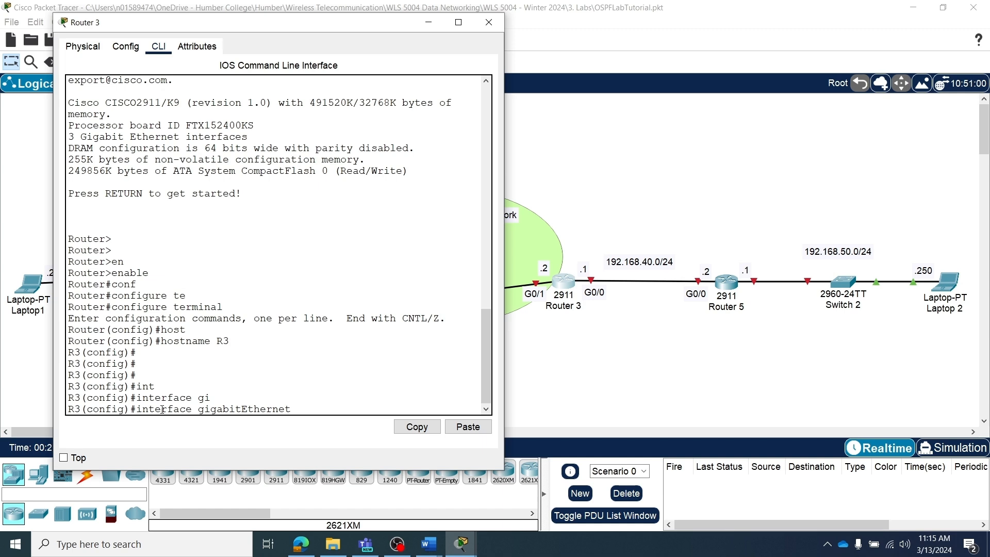
{"action": "type", "text": "0/1"}
{"action": "key", "text": "Return"}
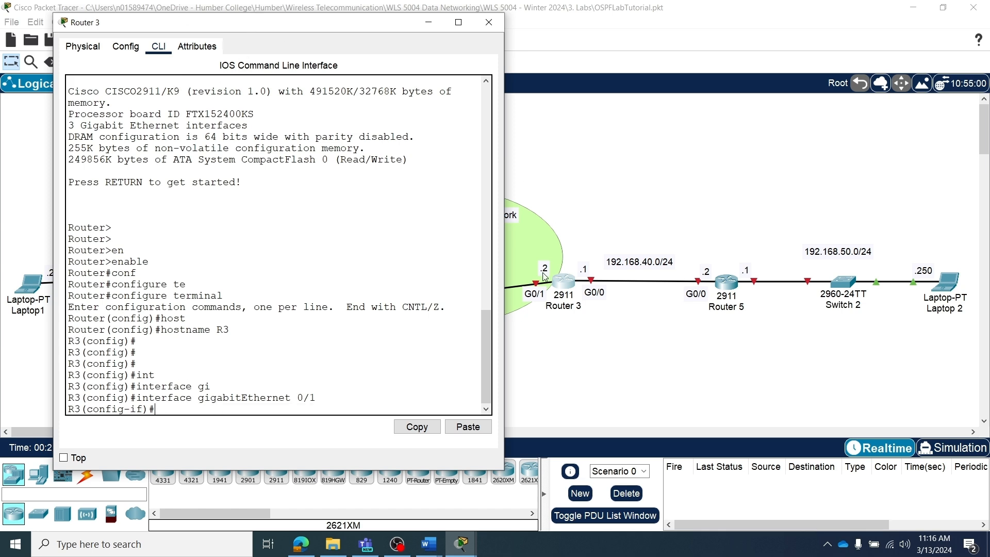
Step: Move the Router 3 window clear of the 192.168.30.0/24 network and assign R3's G0/1 the IP address 192.168.30.2 255.255.255.0
{"action": "left_click_drag", "start_coordinate": [331, 34], "coordinate": [743, 46]}
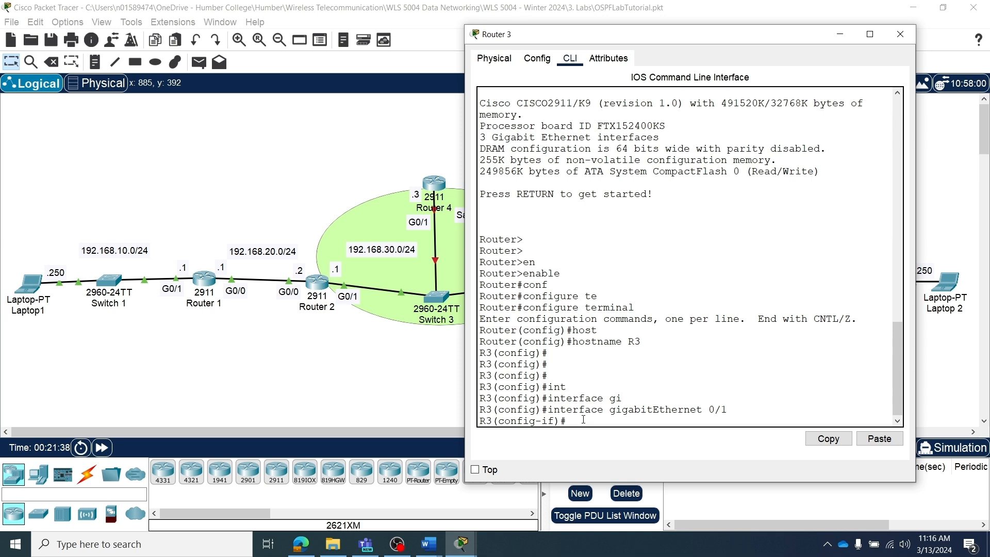
{"action": "type", "text": "ip ad"}
{"action": "key", "text": "Tab"}
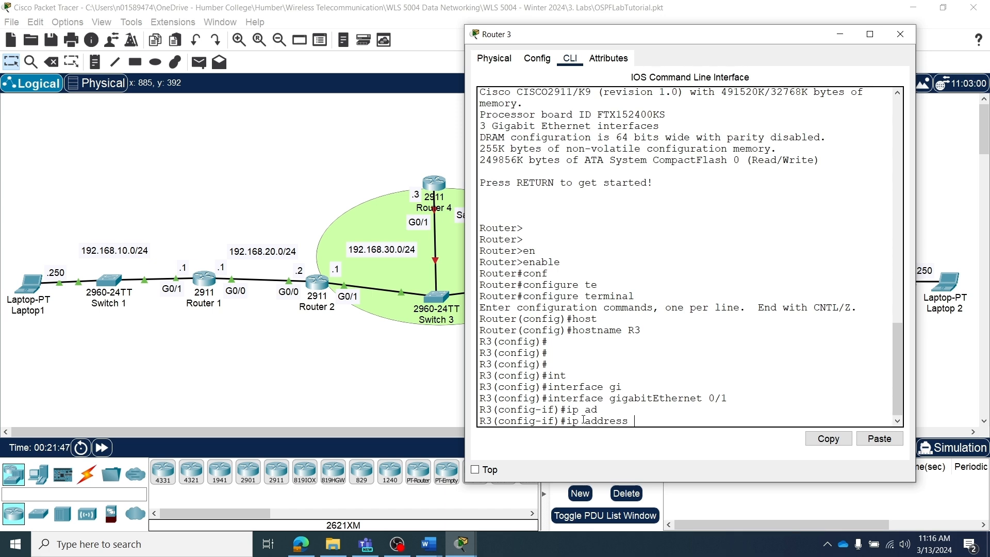
{"action": "type", "text": "192.168.30.2 255.255.255"}
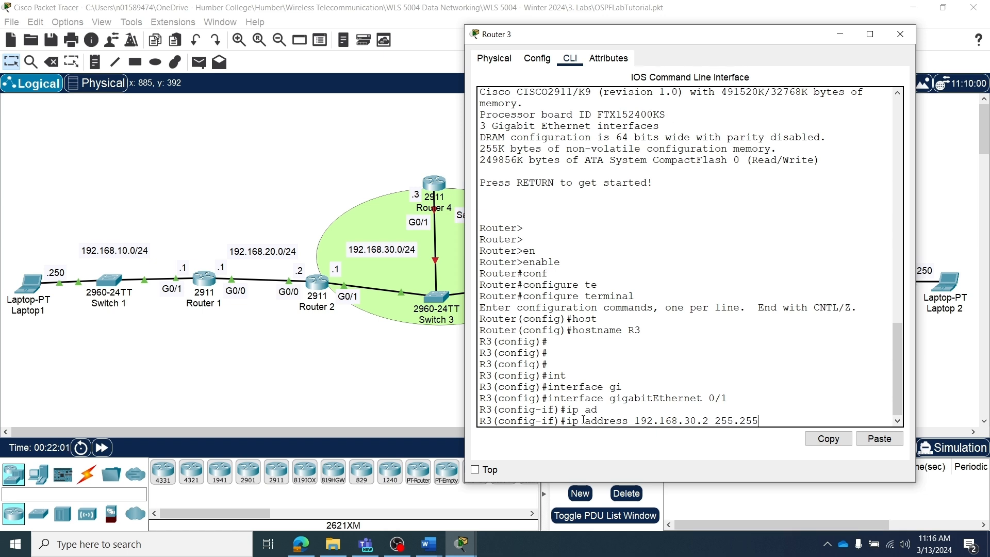
{"action": "type", "text": ".0"}
{"action": "key", "text": "Return"}
Step: Enable R3's gigabitEthernet 0/1 interface with no shutdown
{"action": "type", "text": "n"}
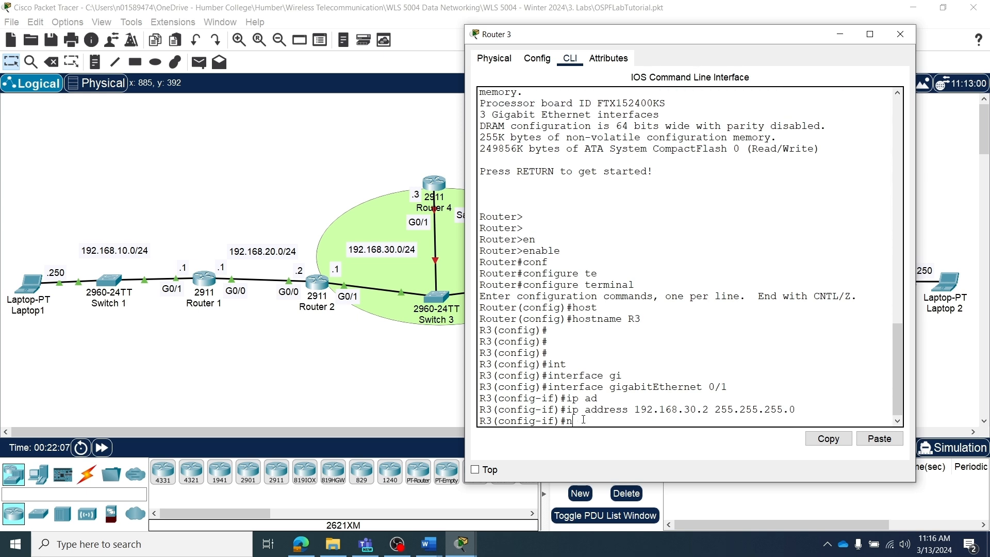
{"action": "type", "text": "o su"}
{"action": "key", "text": "Tab"}
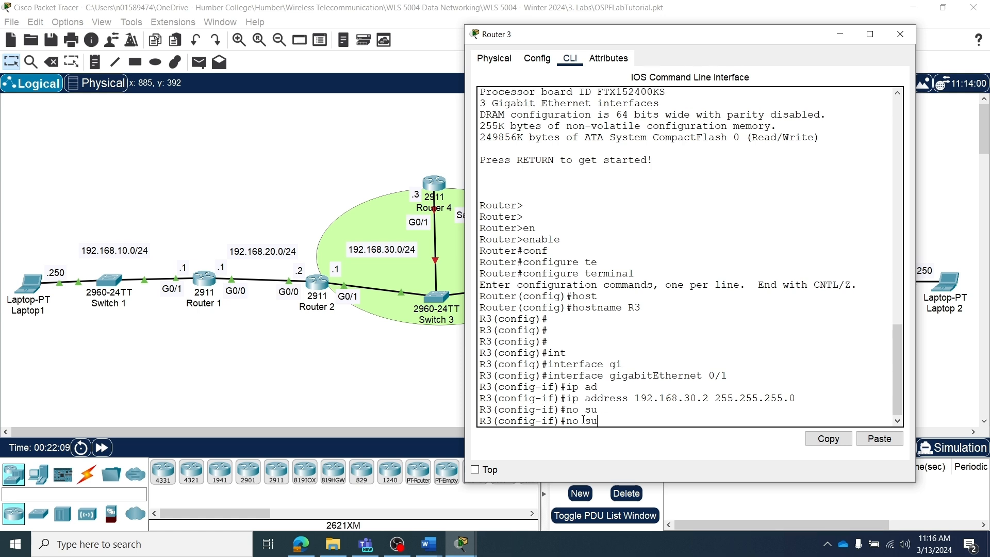
{"action": "key", "text": "BackSpace"}
{"action": "type", "text": "h"}
{"action": "key", "text": "Tab"}
{"action": "key", "text": "Return"}
{"action": "key", "text": "Return"}
{"action": "key", "text": "Return"}
{"action": "key", "text": "Return"}
{"action": "key", "text": "Return"}
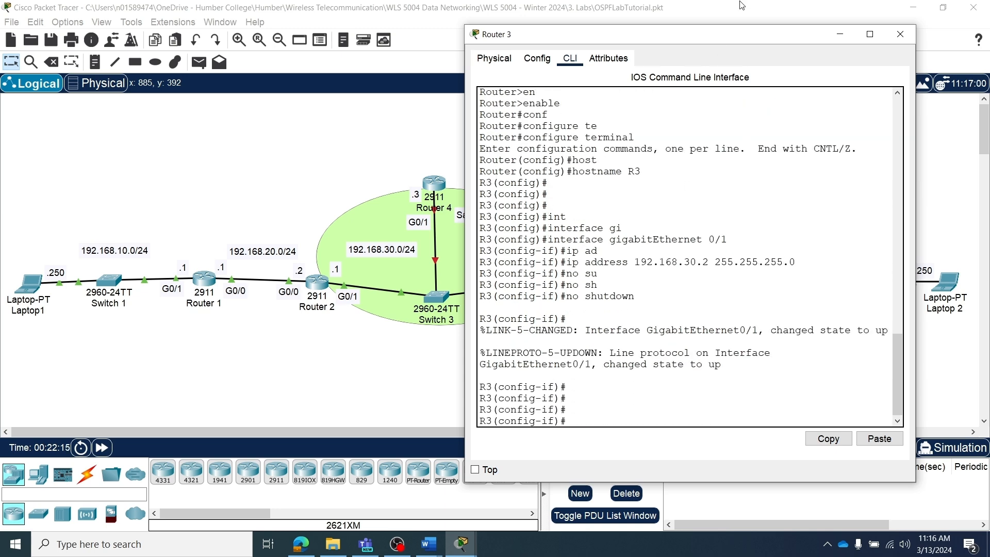
Step: Move the router window clear of the 192.168.40.0/24 link and switch R3 from G0/1 to interface configuration for gigabitEthernet 0/0
{"action": "left_click_drag", "start_coordinate": [736, 34], "coordinate": [347, 29]}
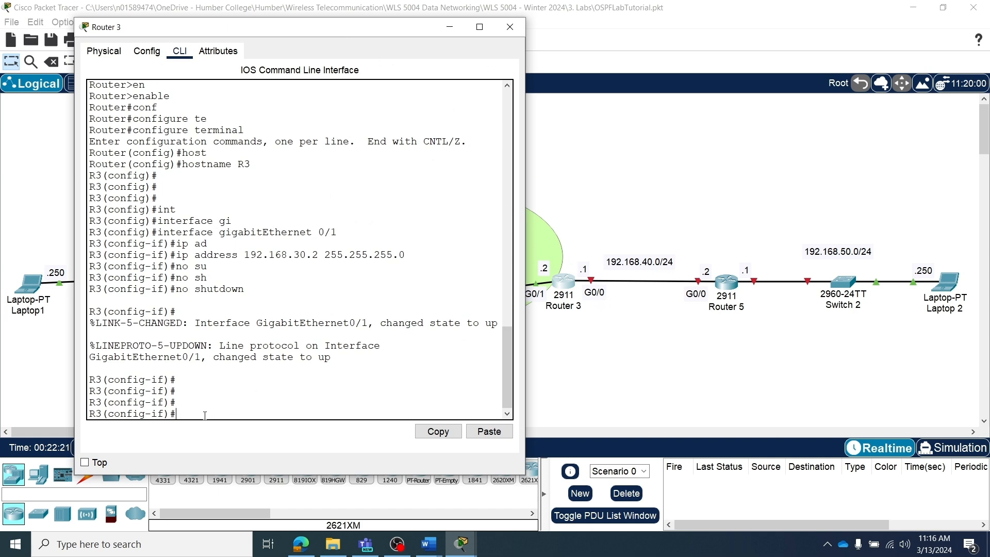
{"action": "type", "text": "exit"}
{"action": "key", "text": "Return"}
{"action": "key", "text": "Return"}
{"action": "key", "text": "Return"}
{"action": "key", "text": "Return"}
{"action": "key", "text": "Up"}
{"action": "key", "text": "Up"}
{"action": "key", "text": "Up"}
{"action": "key", "text": "Up"}
{"action": "key", "text": "Up"}
{"action": "key", "text": "Up"}
{"action": "key", "text": "Up"}
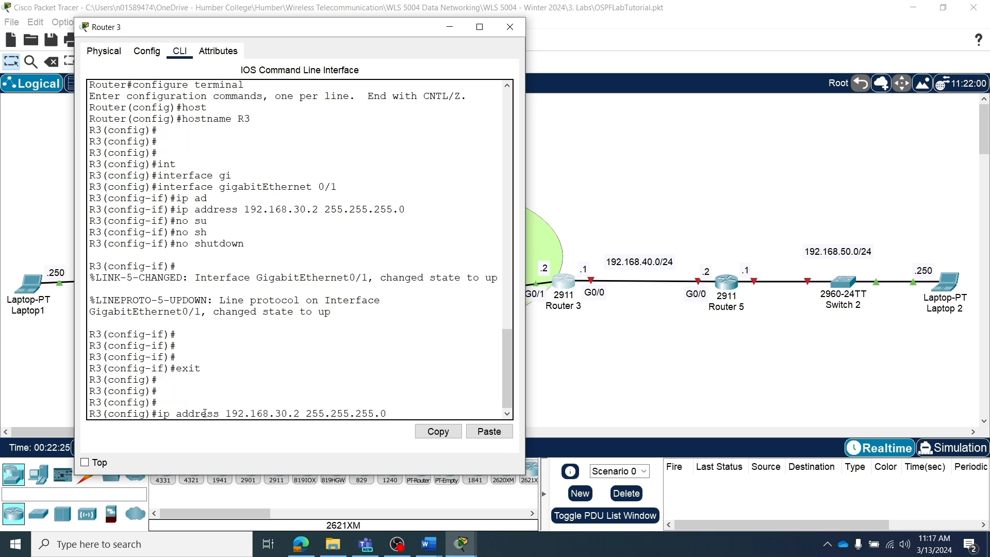
{"action": "key", "text": "BackSpace"}
{"action": "type", "text": "0/0"}
{"action": "key", "text": "Return"}
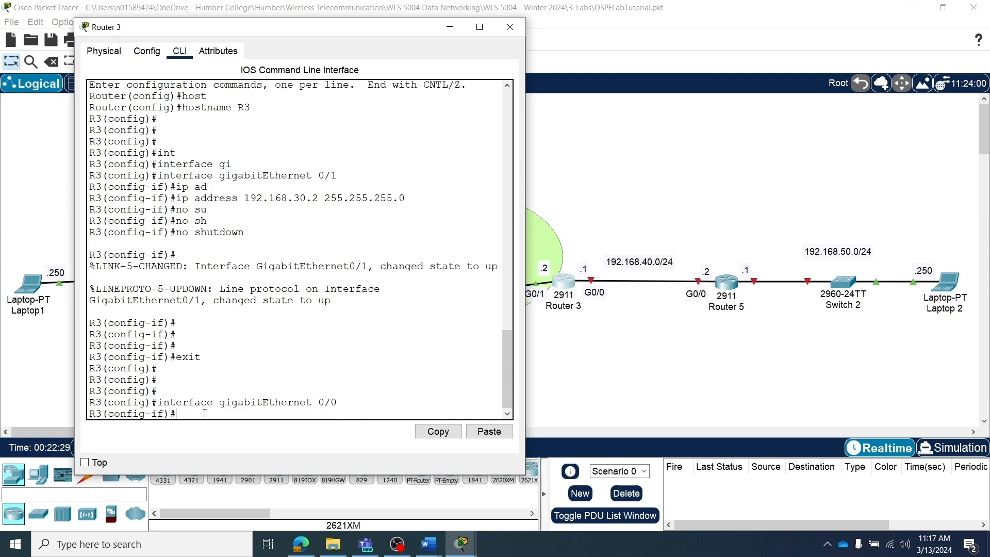
Step: Assign R3's gigabitEthernet 0/0 interface the IP address 192.168.40.1 with subnet mask 255.255.255.0
{"action": "type", "text": "ip add"}
{"action": "key", "text": "Tab"}
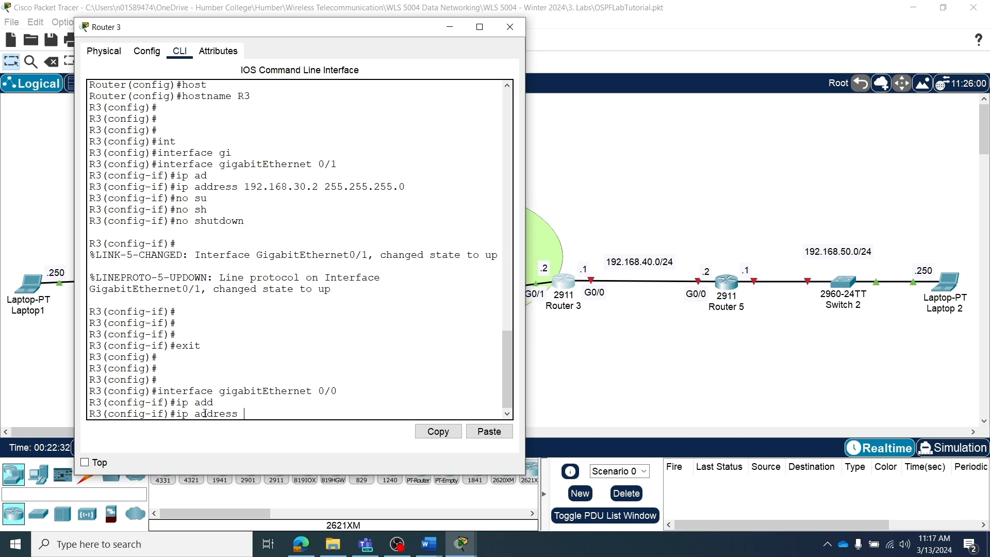
{"action": "type", "text": "192.168.40.1 255.255.255"}
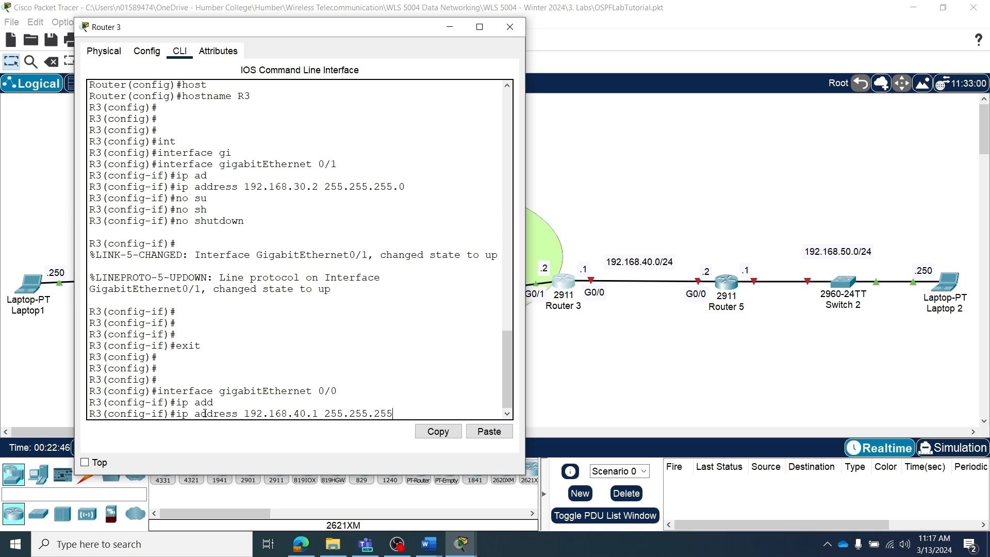
{"action": "type", "text": ".0"}
{"action": "key", "text": "Return"}
Step: Enable R3's gigabitEthernet 0/0 interface with no shutdown and move the Router 3 window out of the way
{"action": "type", "text": "no "}
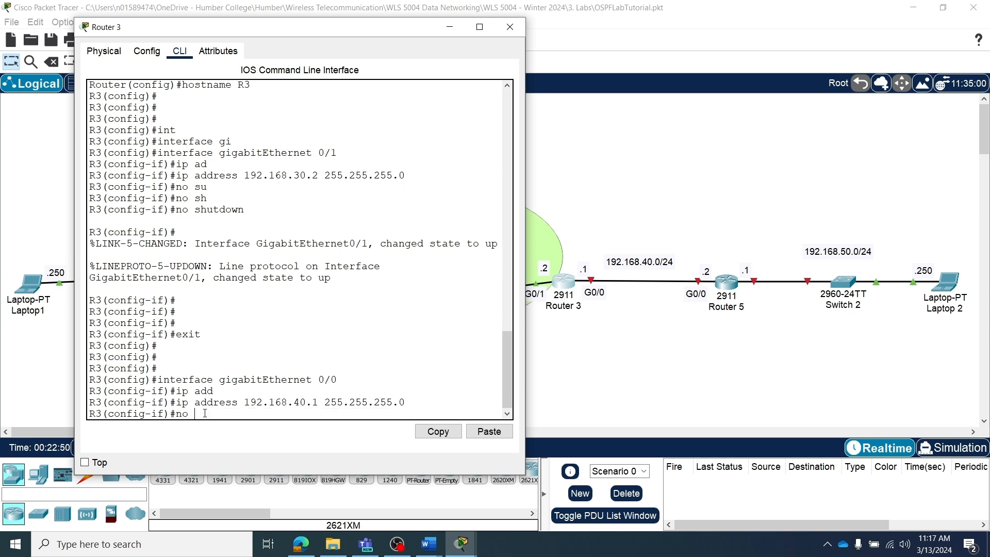
{"action": "type", "text": "shu"}
{"action": "key", "text": "Tab"}
{"action": "key", "text": "Return"}
{"action": "key", "text": "Return"}
{"action": "key", "text": "Return"}
{"action": "key", "text": "Return"}
{"action": "key", "text": "Return"}
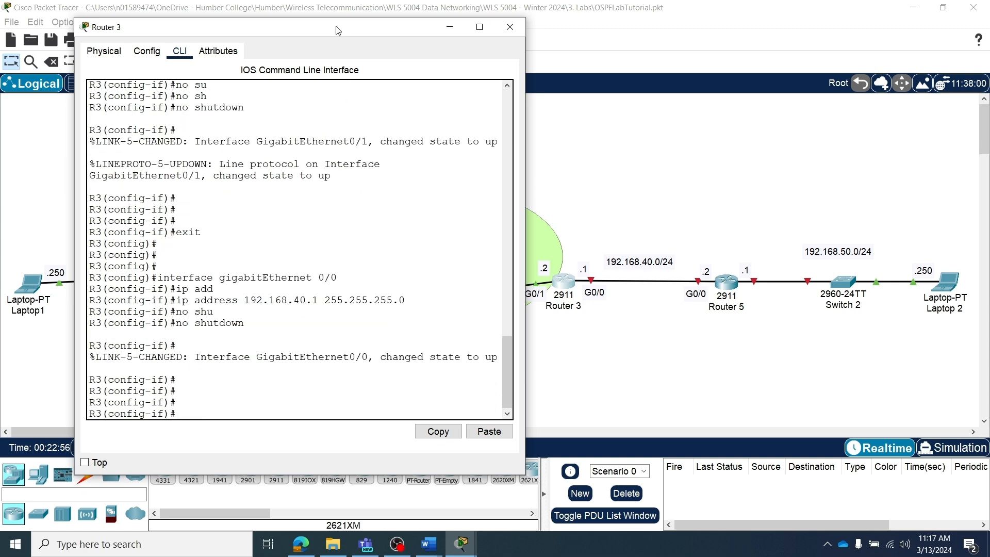
{"action": "left_click_drag", "start_coordinate": [338, 28], "coordinate": [530, 555]}
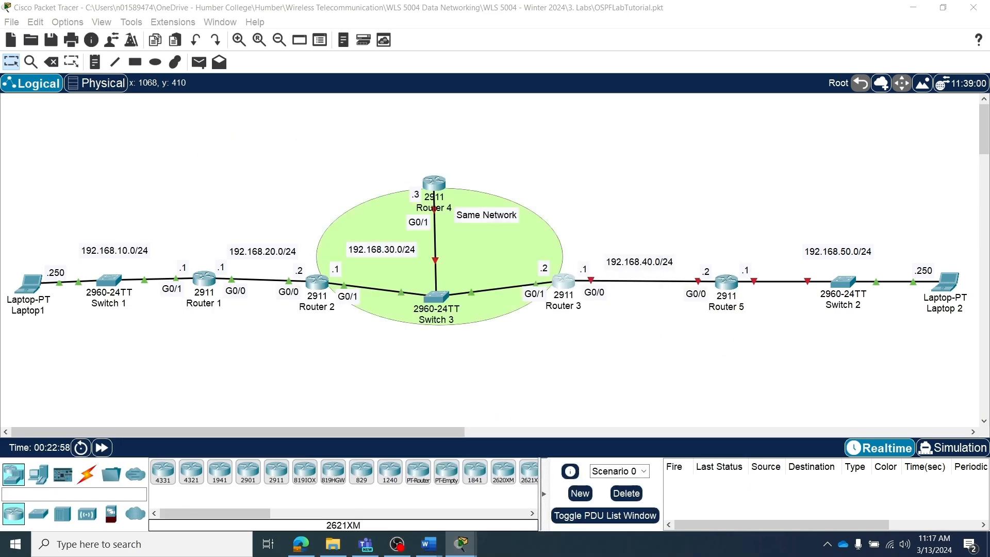
Step: Open the command line interface of Router 4 beside the topology and enter privileged EXEC mode with enable
{"action": "left_click", "coordinate": [440, 187]}
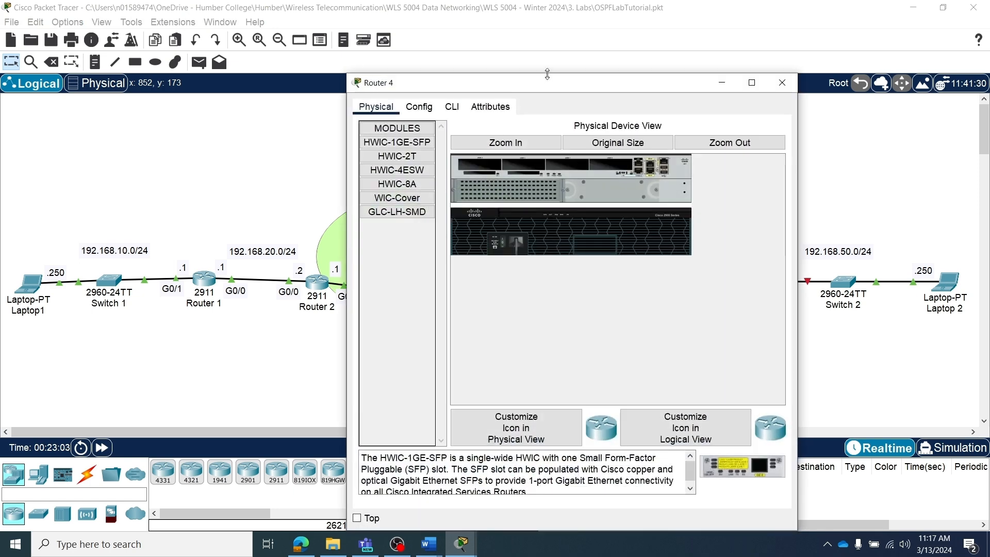
{"action": "left_click", "coordinate": [452, 107]}
{"action": "left_click_drag", "start_coordinate": [496, 88], "coordinate": [644, 33]}
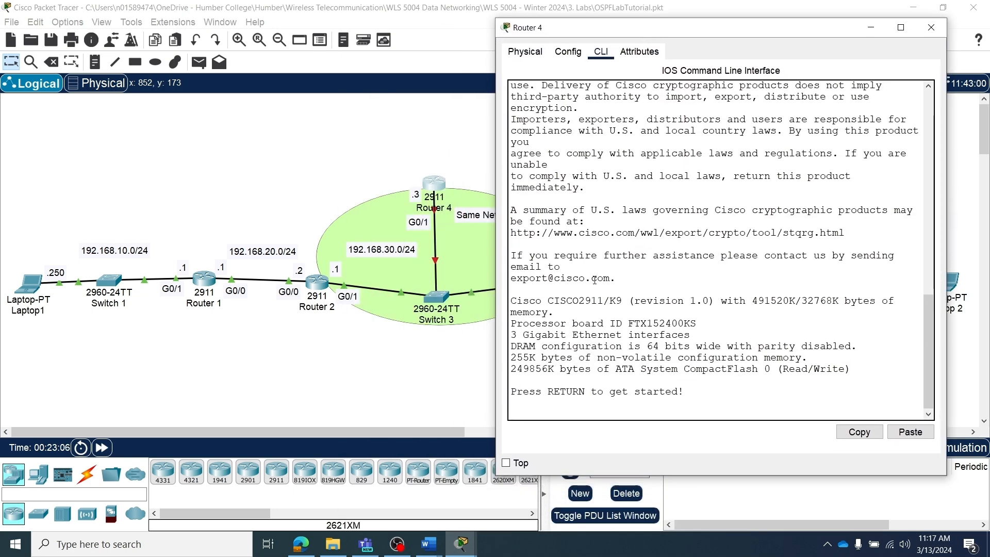
{"action": "key", "text": "Return"}
{"action": "key", "text": "Return"}
{"action": "key", "text": "Return"}
{"action": "key", "text": "Return"}
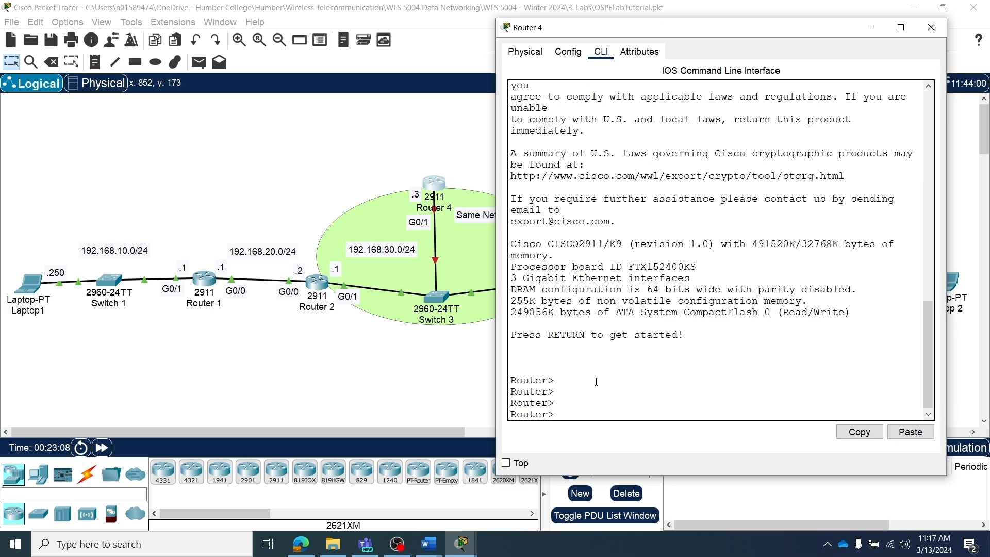
{"action": "type", "text": "en"}
{"action": "key", "text": "Tab"}
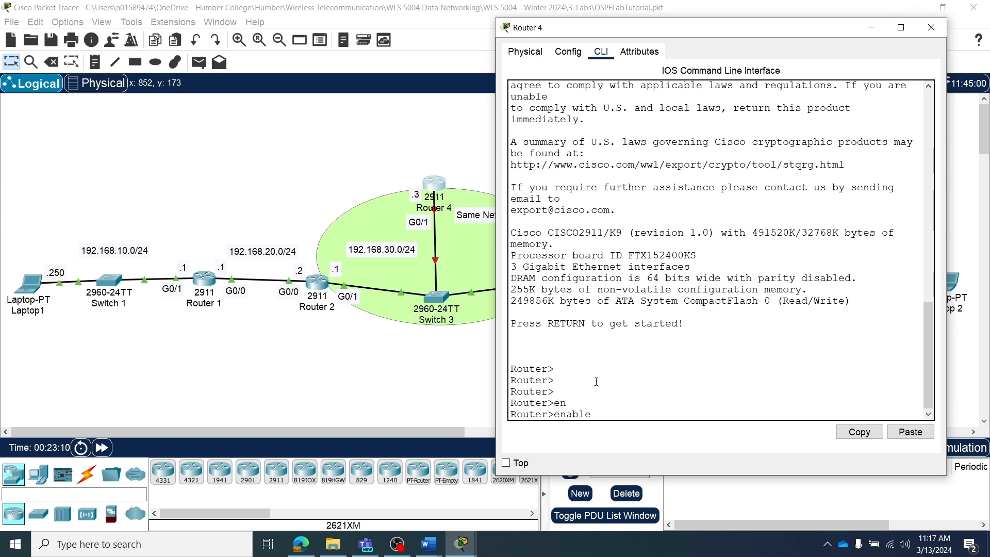
{"action": "key", "text": "Return"}
Step: Enter global configuration mode on Router 4 with configure terminal
{"action": "type", "text": "configure t"}
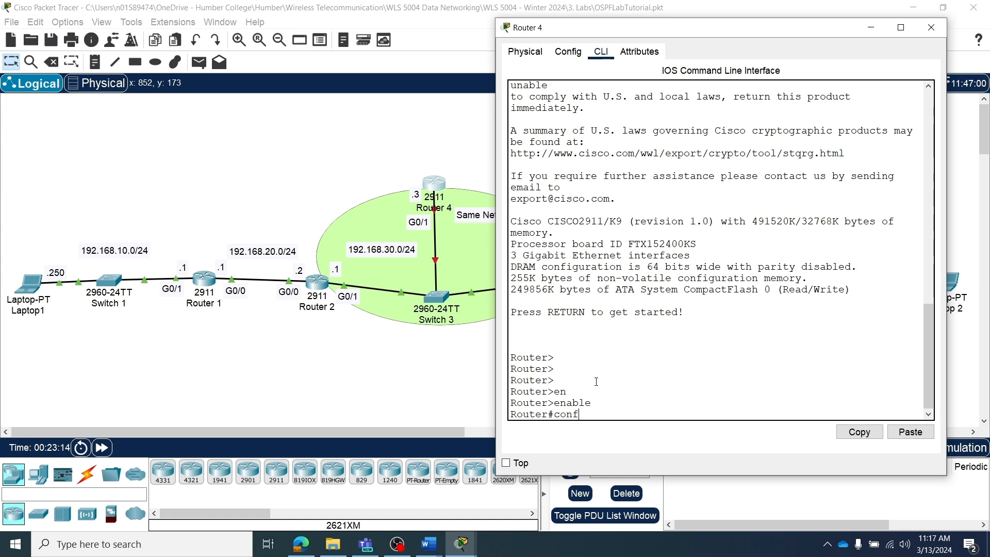
{"action": "key", "text": "Tab"}
{"action": "type", "text": "te"}
{"action": "key", "text": "Tab"}
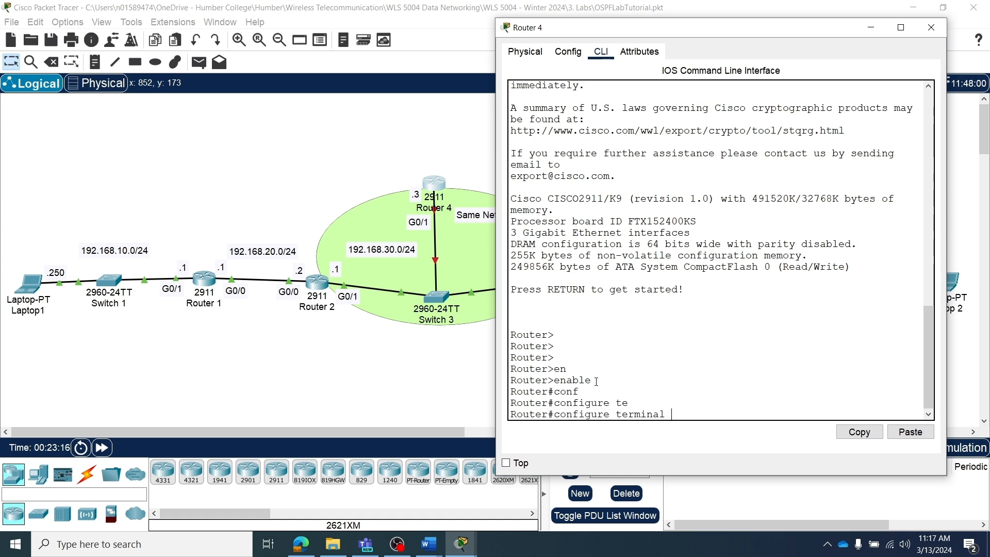
{"action": "key", "text": "Return"}
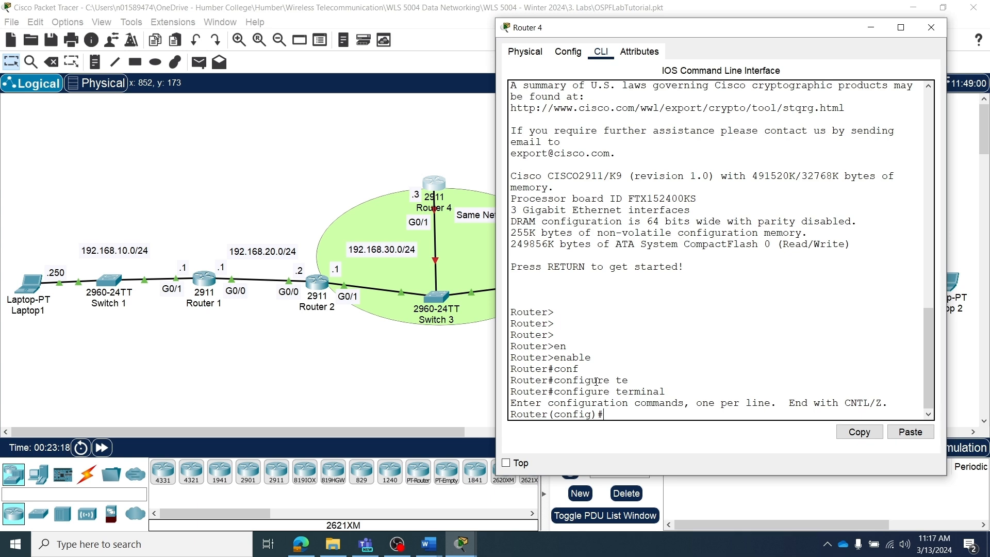
Step: Set Router 4's hostname to R4
{"action": "type", "text": "ho"}
{"action": "key", "text": "Tab"}
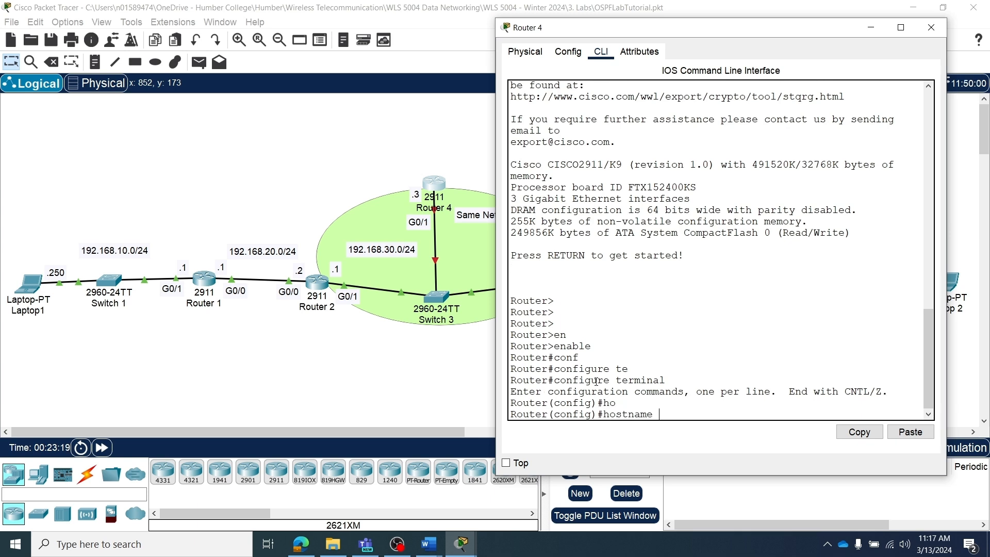
{"action": "type", "text": "R"}
{"action": "type", "text": "4"}
{"action": "key", "text": "Return"}
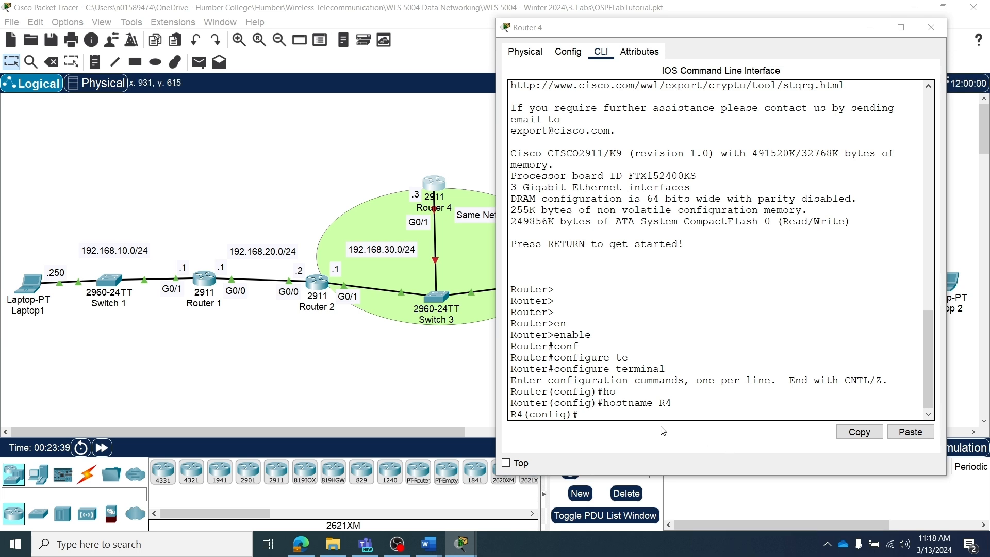
Step: Enter interface configuration mode for gigabitEthernet 0/1 on R4
{"action": "left_click", "coordinate": [641, 414]}
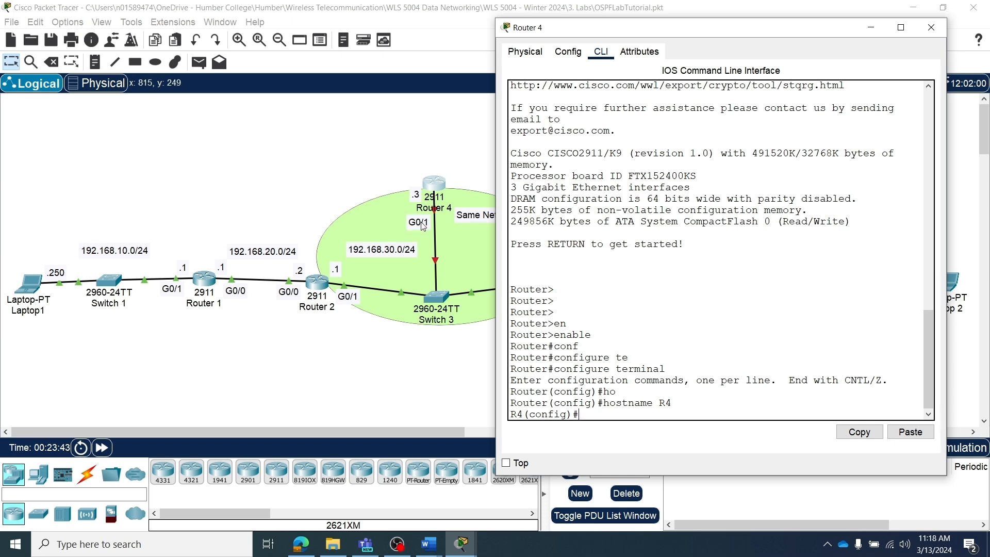
{"action": "type", "text": "int"}
{"action": "key", "text": "Tab"}
{"action": "type", "text": "gi"}
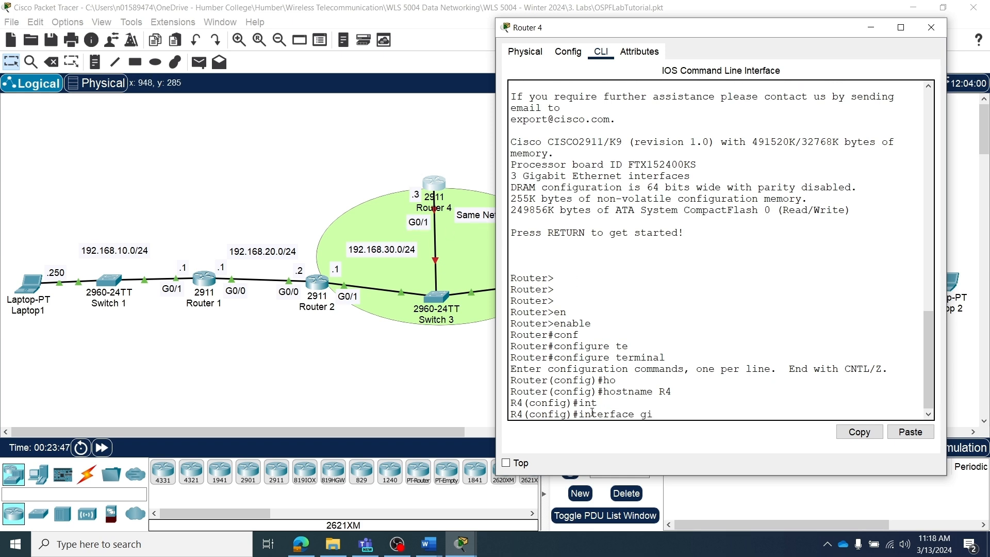
{"action": "key", "text": "Tab"}
{"action": "type", "text": "0/1"}
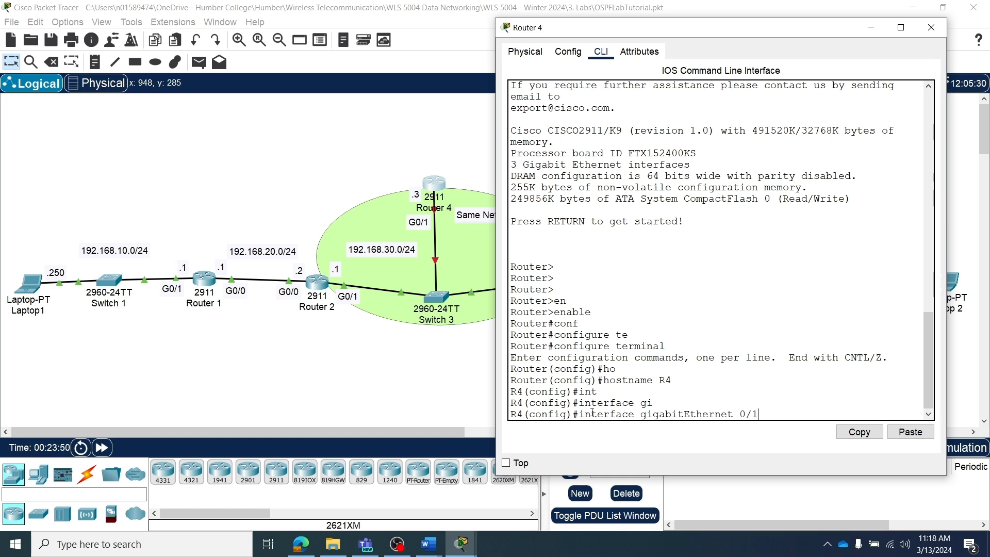
{"action": "key", "text": "Return"}
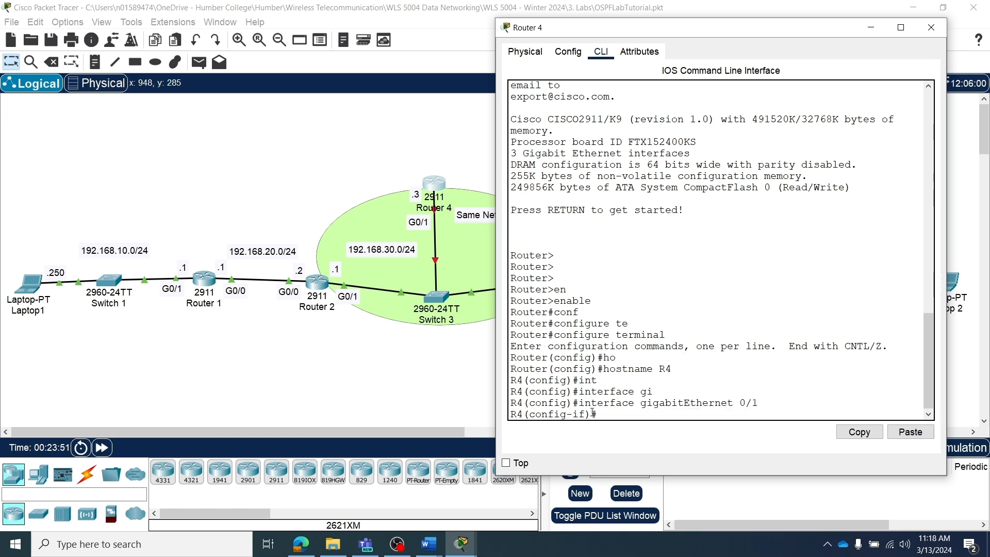
Step: Assign R4's gigabitEthernet 0/1 interface the IP address 192.168.30.3 with subnet mask 255.255.255.0
{"action": "type", "text": "ip ad"}
{"action": "key", "text": "Tab"}
{"action": "type", "text": "19"}
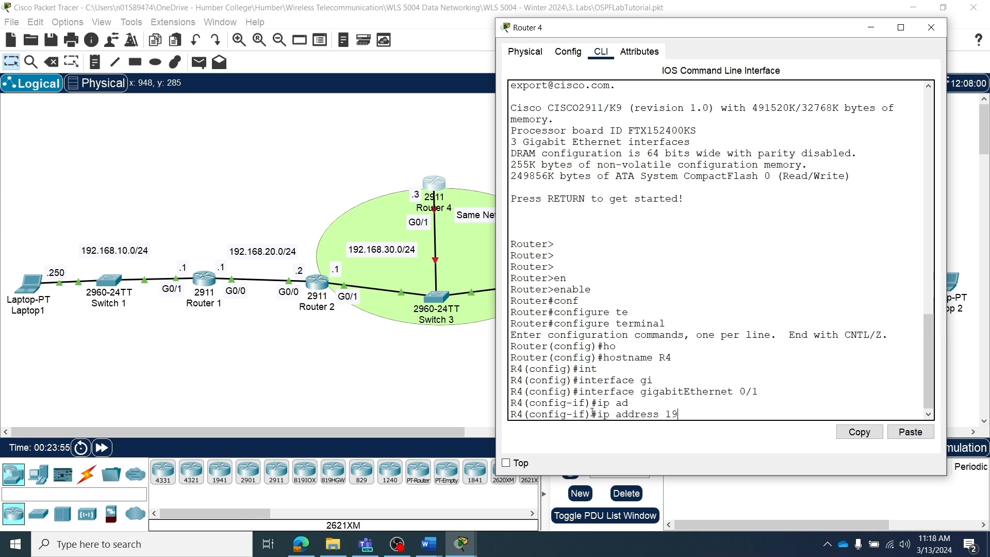
{"action": "type", "text": "2.168.30.3"}
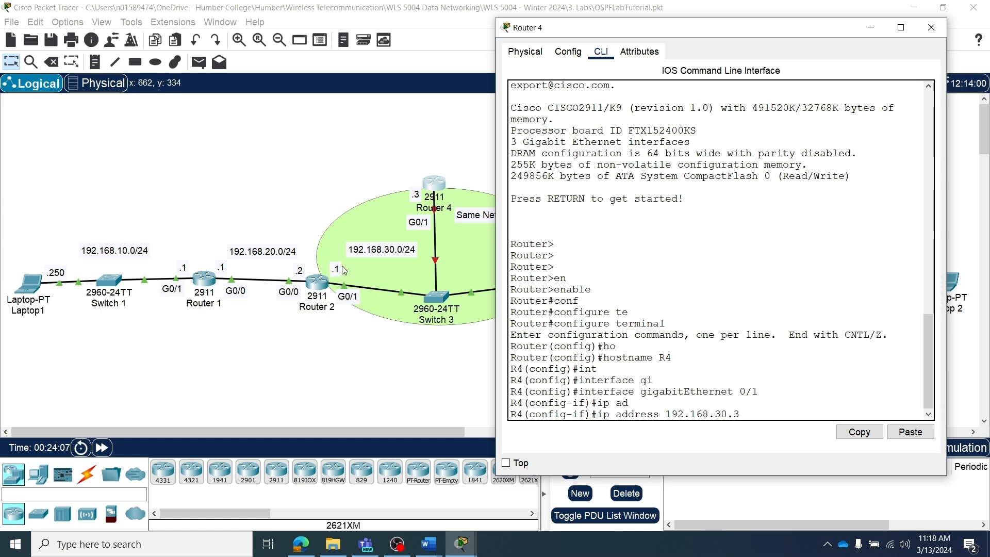
{"action": "left_click_drag", "start_coordinate": [723, 34], "coordinate": [532, 349]}
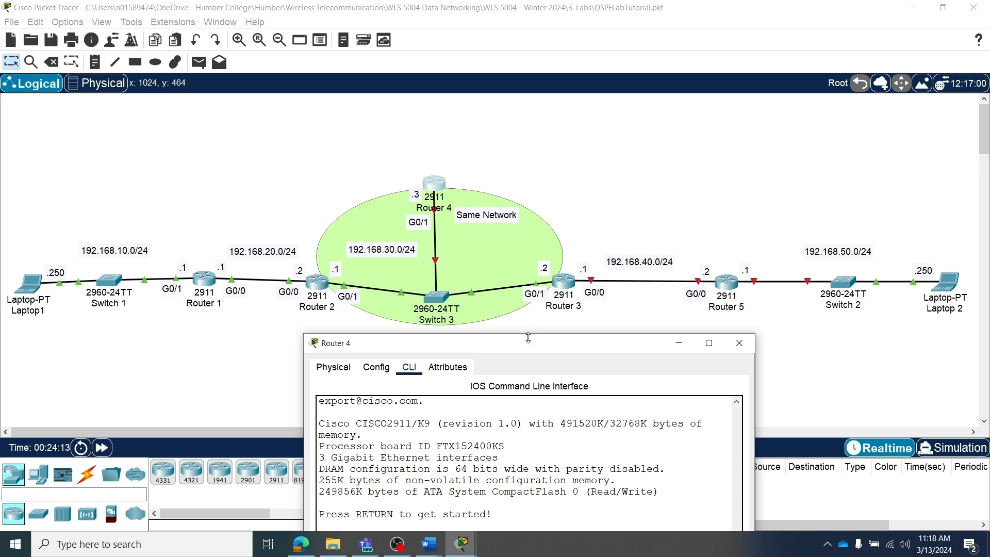
{"action": "left_click_drag", "start_coordinate": [528, 343], "coordinate": [655, 23]}
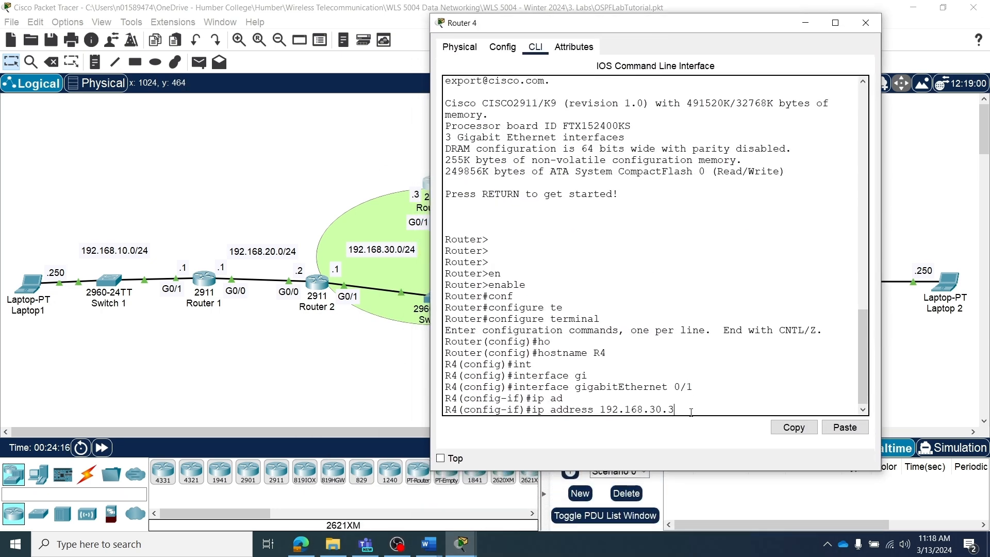
{"action": "type", "text": "255.255.255.0"}
{"action": "key", "text": "Return"}
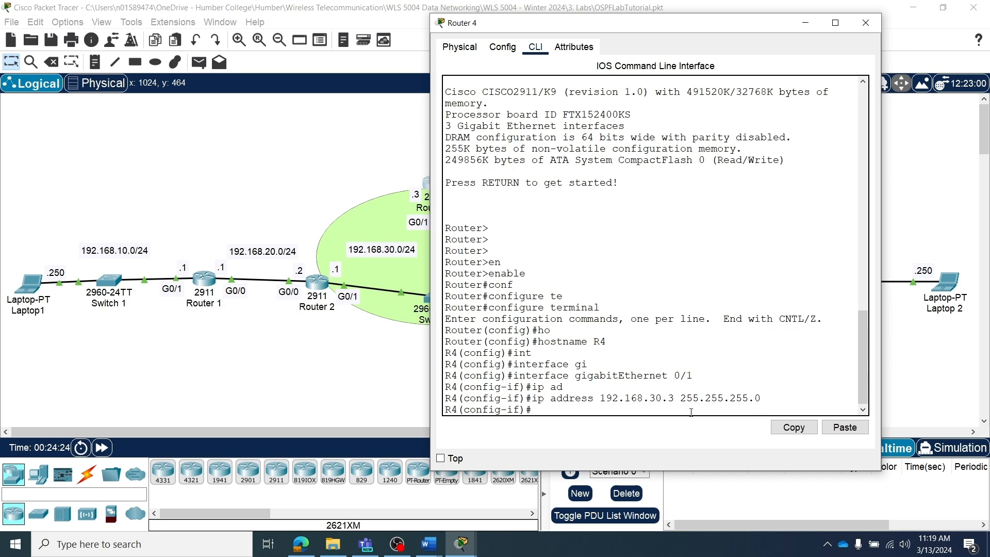
Step: Enable R4's gigabitEthernet 0/1 interface with no shutdown
{"action": "type", "text": "no sh"}
{"action": "key", "text": "Tab"}
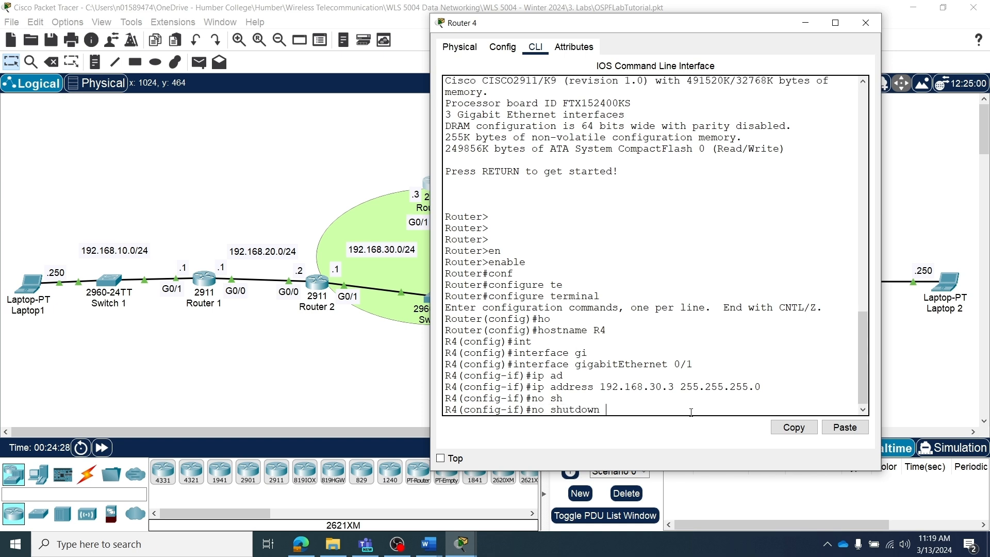
{"action": "key", "text": "Return"}
{"action": "key", "text": "Return"}
{"action": "key", "text": "Return"}
{"action": "key", "text": "Return"}
{"action": "key", "text": "Return"}
{"action": "key", "text": "Return"}
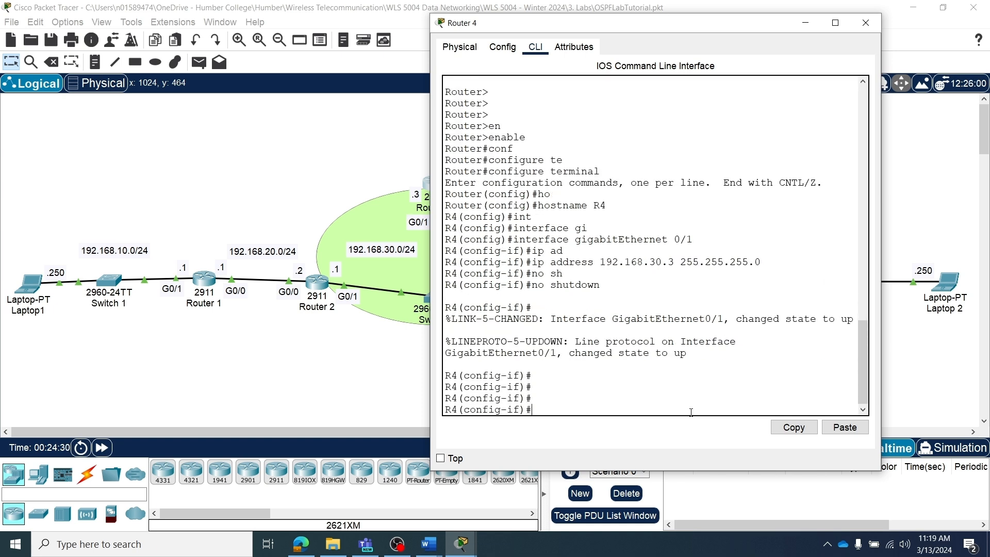
Step: Exit interface and global configuration modes on R4 to return to privileged EXEC mode
{"action": "type", "text": "exit"}
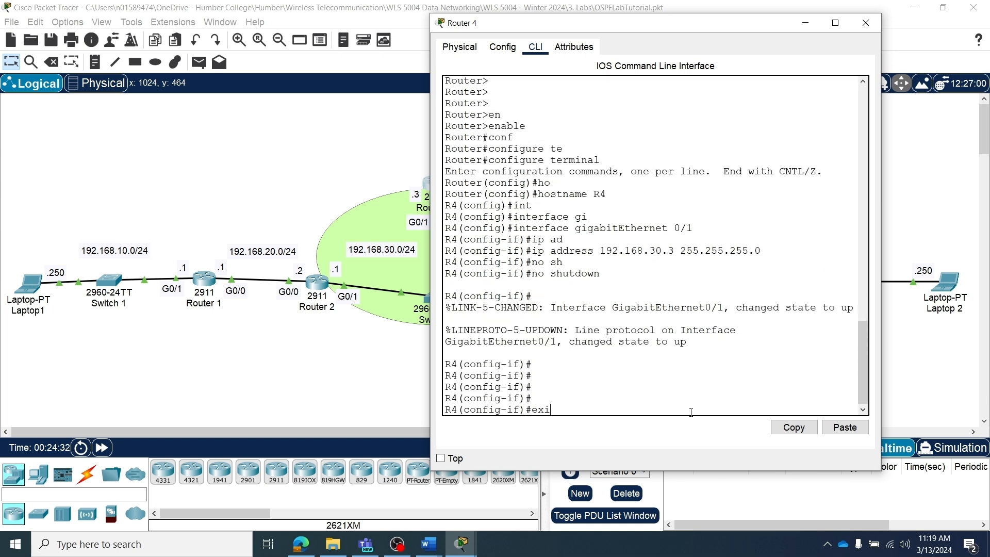
{"action": "key", "text": "Return"}
{"action": "key", "text": "Return"}
{"action": "key", "text": "Return"}
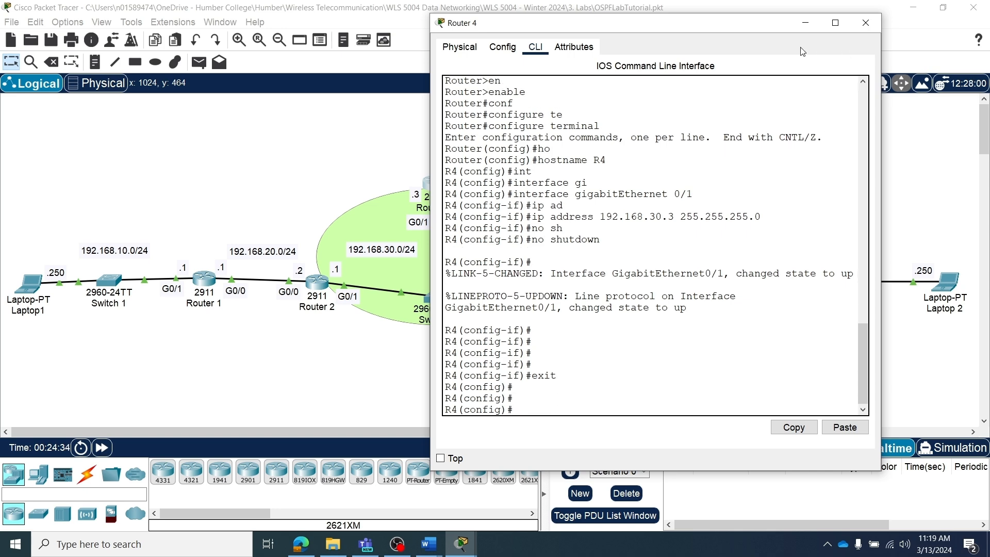
{"action": "left_click_drag", "start_coordinate": [749, 28], "coordinate": [812, 41]}
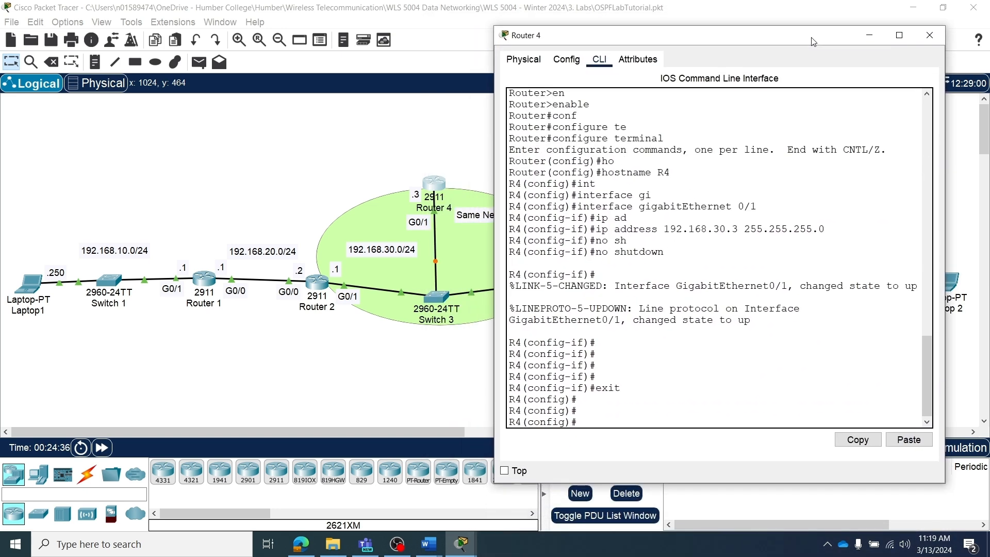
{"action": "type", "text": "exit"}
{"action": "key", "text": "Return"}
{"action": "key", "text": "Return"}
{"action": "key", "text": "Return"}
Step: Save R4's running configuration with the wr command
{"action": "type", "text": "wr"}
{"action": "key", "text": "Return"}
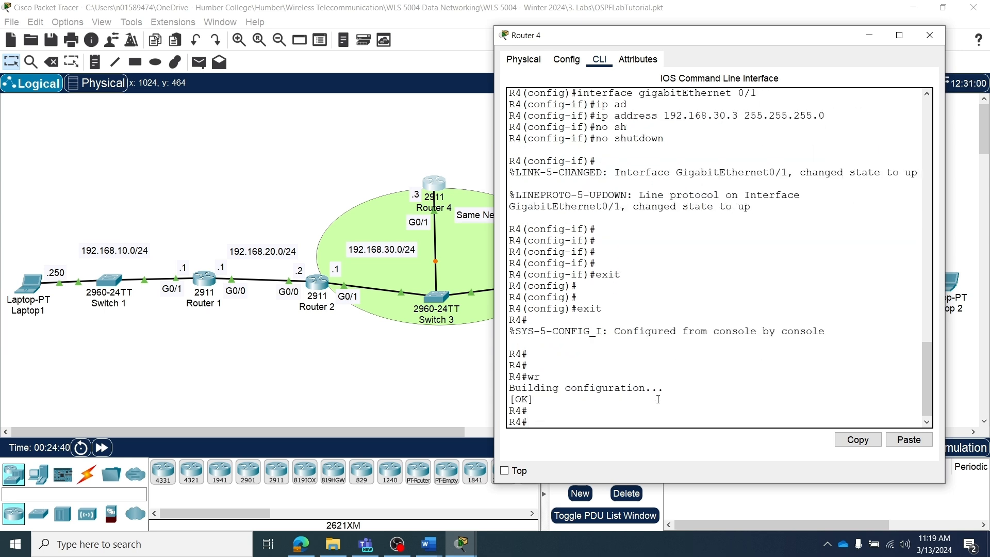
{"action": "key", "text": "Return"}
{"action": "key", "text": "Return"}
{"action": "key", "text": "Return"}
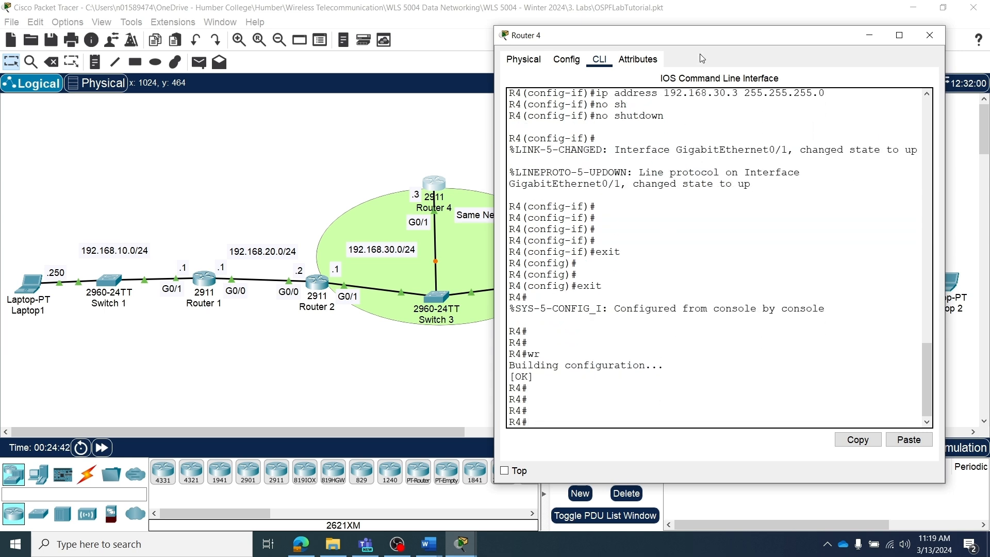
Step: Uncover the topology and open Router 5's command-line interface at the user EXEC prompt
{"action": "left_click_drag", "start_coordinate": [713, 35], "coordinate": [989, 225]}
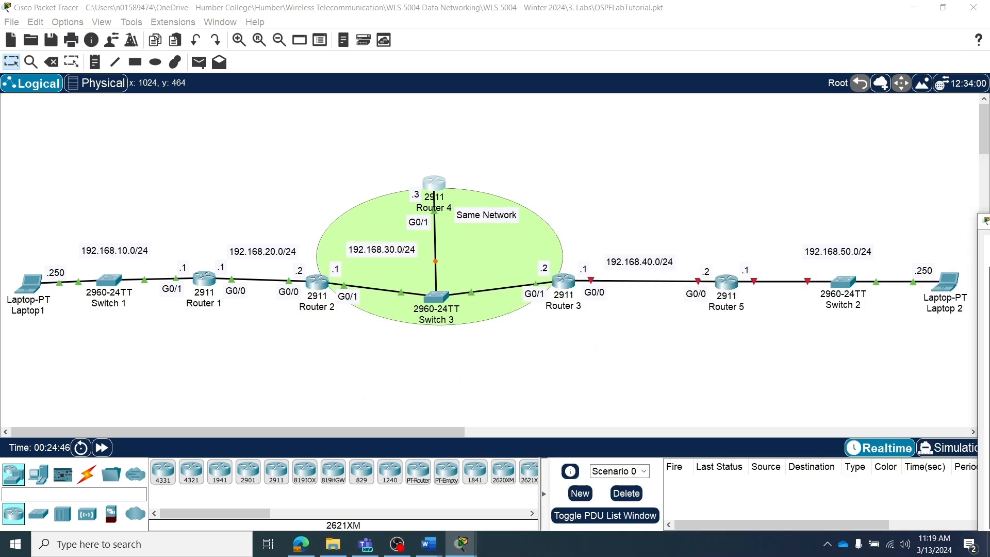
{"action": "left_click", "coordinate": [731, 282]}
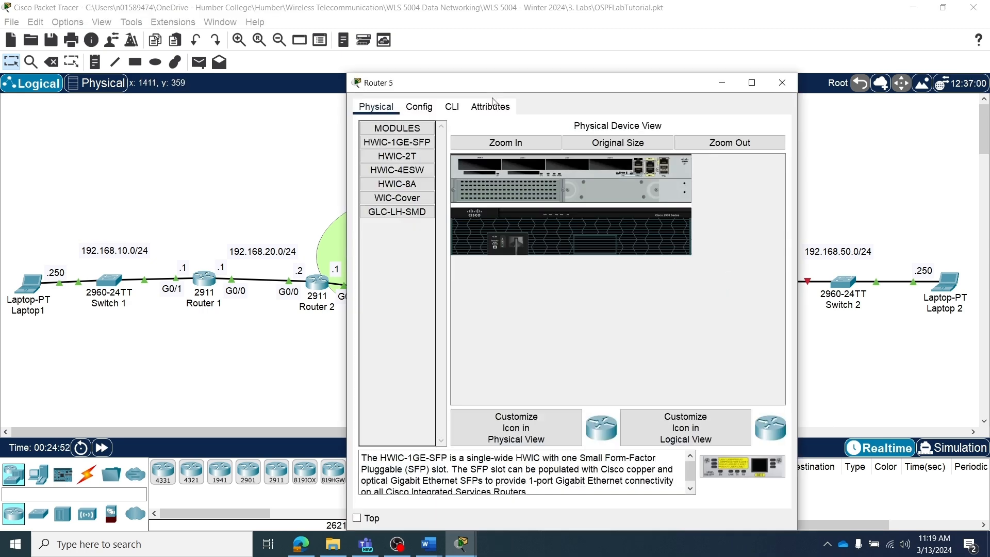
{"action": "left_click", "coordinate": [447, 107]}
{"action": "left_click_drag", "start_coordinate": [442, 89], "coordinate": [358, 17]}
{"action": "key", "text": "Return"}
{"action": "key", "text": "Return"}
{"action": "key", "text": "Return"}
{"action": "key", "text": "Return"}
{"action": "key", "text": "Return"}
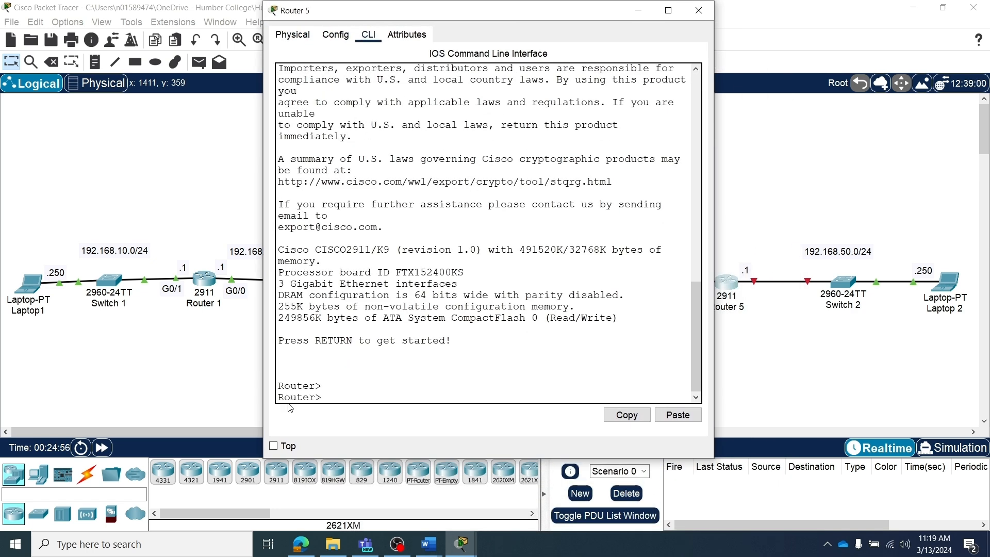
Step: Enter privileged EXEC mode on Router 5 with en
{"action": "type", "text": "en"}
{"action": "key", "text": "Return"}
{"action": "key", "text": "Return"}
{"action": "key", "text": "Return"}
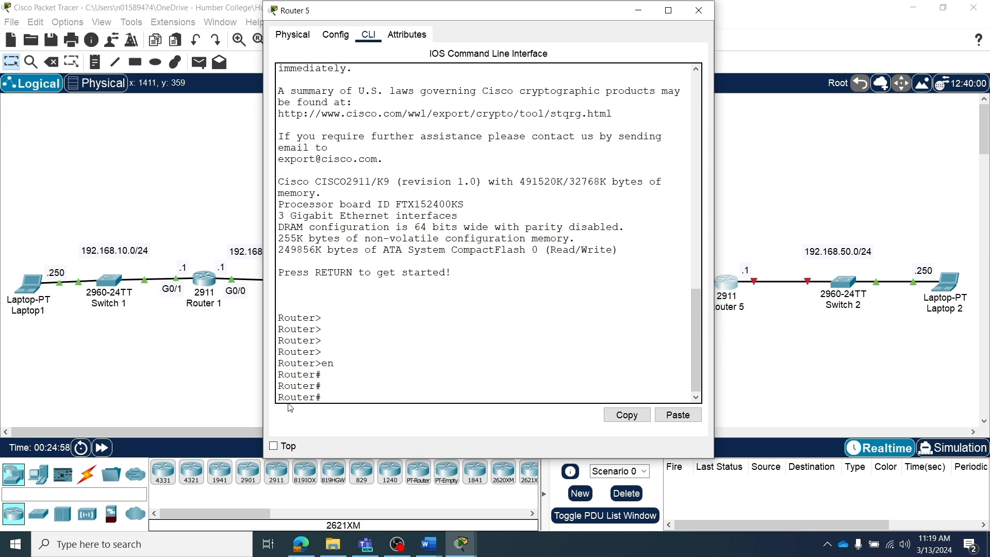
Step: Enter global configuration mode on Router 5 with configure terminal
{"action": "type", "text": "co"}
{"action": "key", "text": "Tab"}
{"action": "type", "text": "f"}
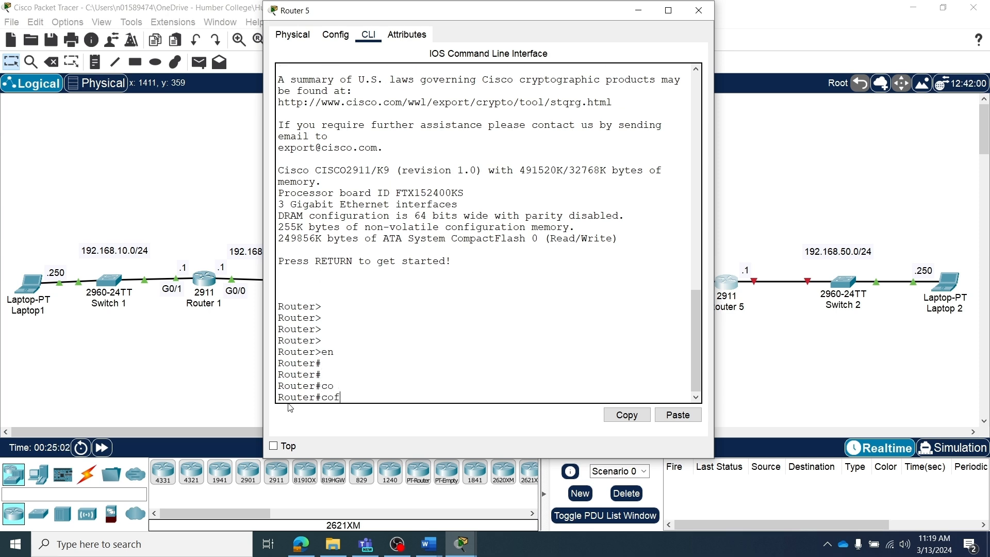
{"action": "key", "text": "Tab"}
{"action": "key", "text": "BackSpace"}
{"action": "type", "text": "nfigure"}
{"action": "key", "text": "Tab"}
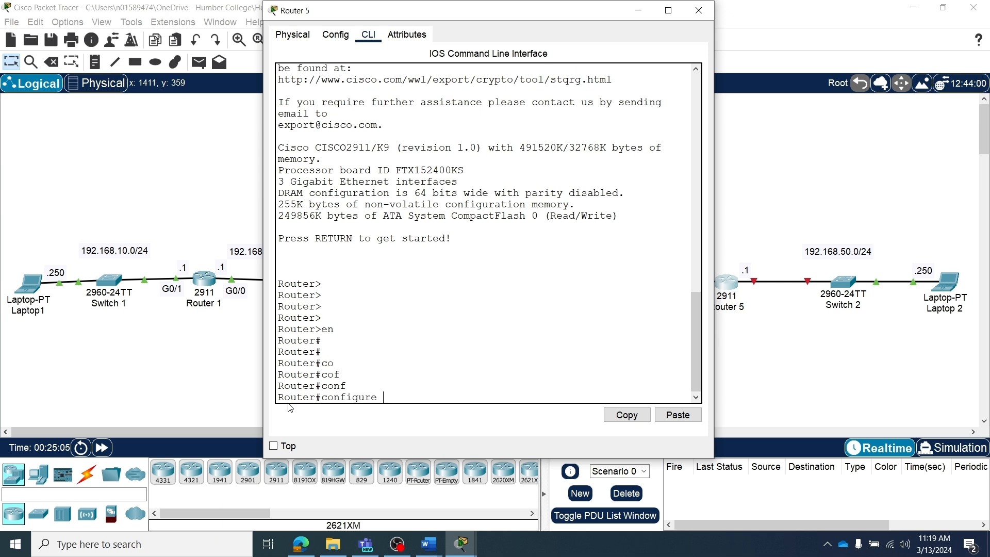
{"action": "type", "text": "te"}
{"action": "key", "text": "Tab"}
{"action": "key", "text": "Return"}
{"action": "key", "text": "Return"}
{"action": "key", "text": "Return"}
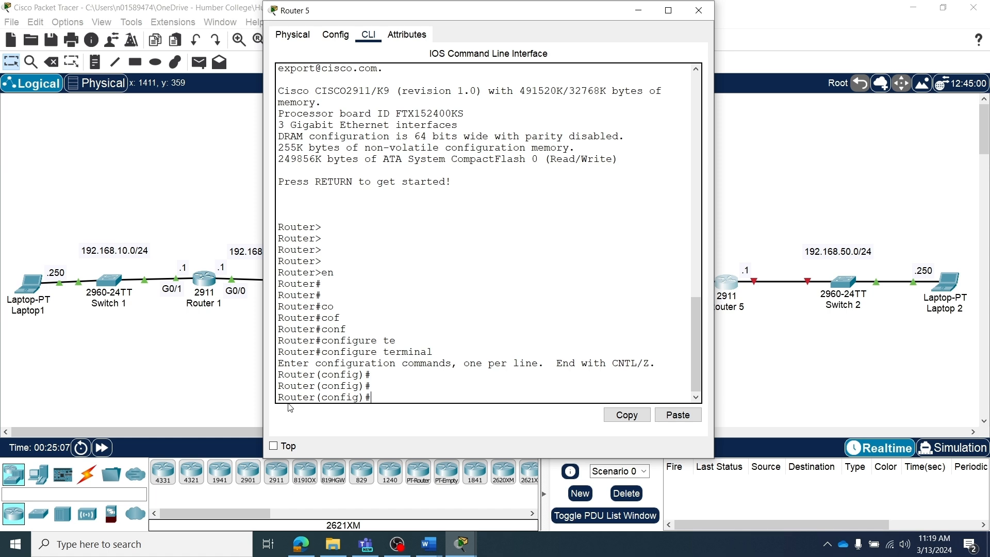
Step: Set Router 5's hostname to R5
{"action": "type", "text": "ho"}
{"action": "key", "text": "Tab"}
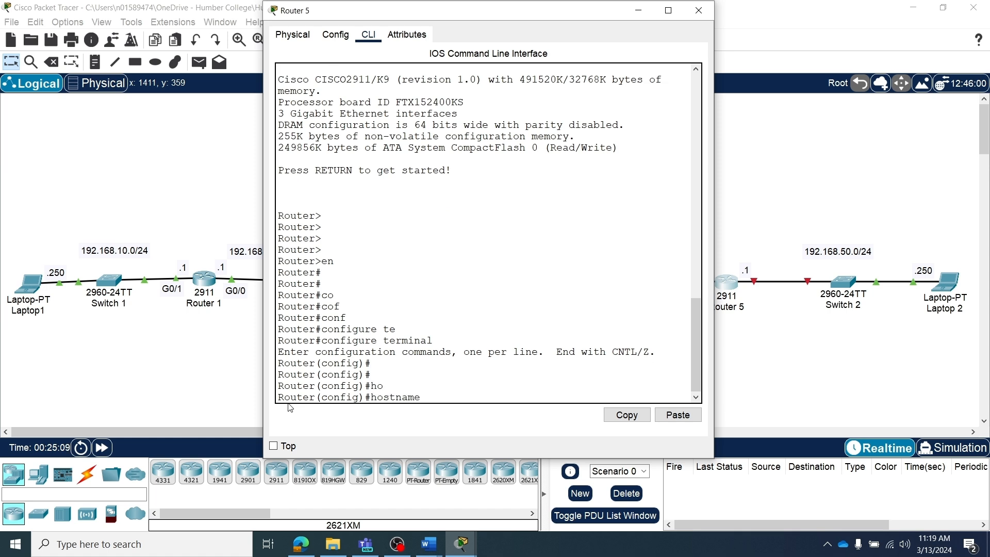
{"action": "type", "text": "R5"}
{"action": "key", "text": "Return"}
{"action": "key", "text": "Return"}
{"action": "key", "text": "Return"}
{"action": "key", "text": "Return"}
{"action": "key", "text": "Return"}
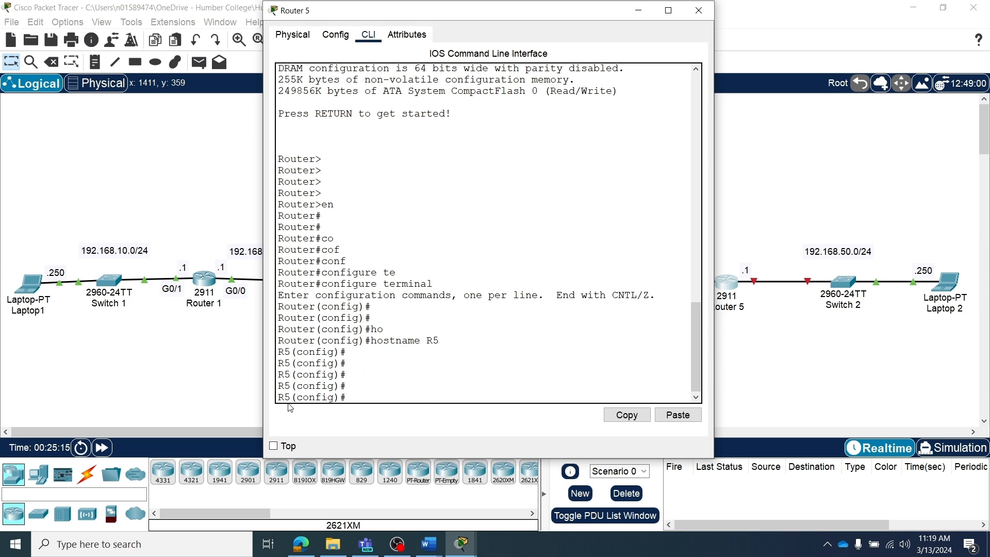
Step: Uncover Router 5's link labels and enter interface configuration mode for gigabitEthernet 0/0 on R5
{"action": "left_click_drag", "start_coordinate": [475, 20], "coordinate": [349, 33]}
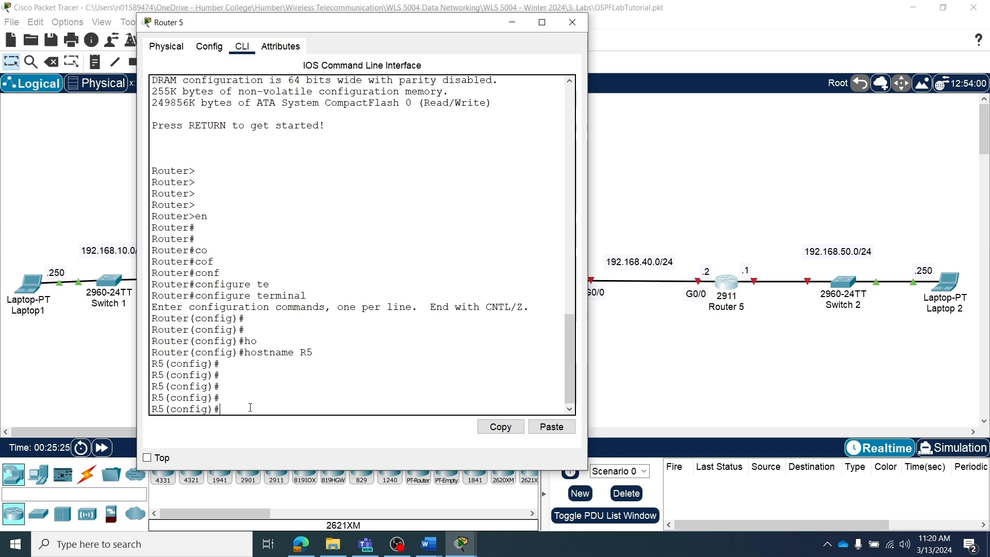
{"action": "type", "text": "int"}
{"action": "key", "text": "Tab"}
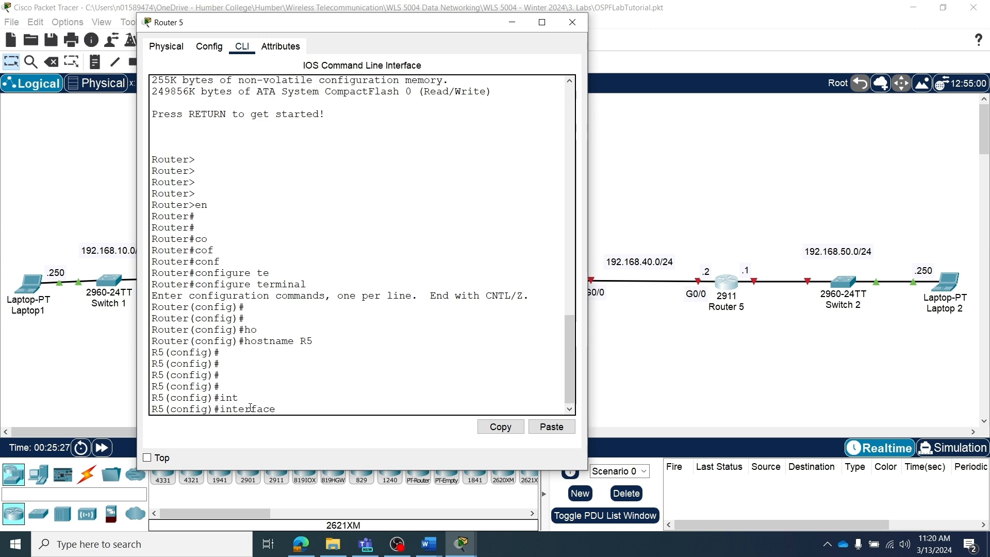
{"action": "type", "text": "gi"}
{"action": "key", "text": "Tab"}
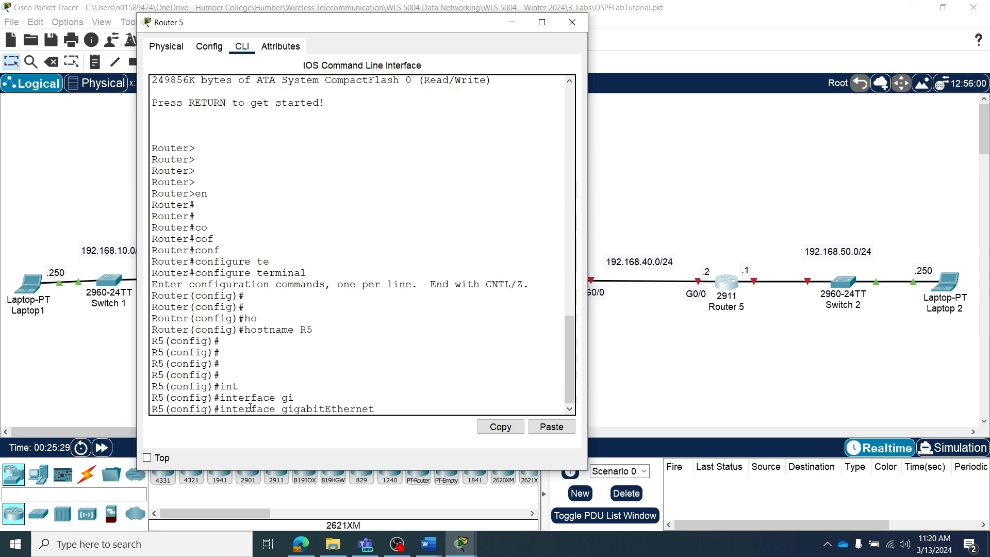
{"action": "type", "text": "0/0"}
{"action": "key", "text": "Return"}
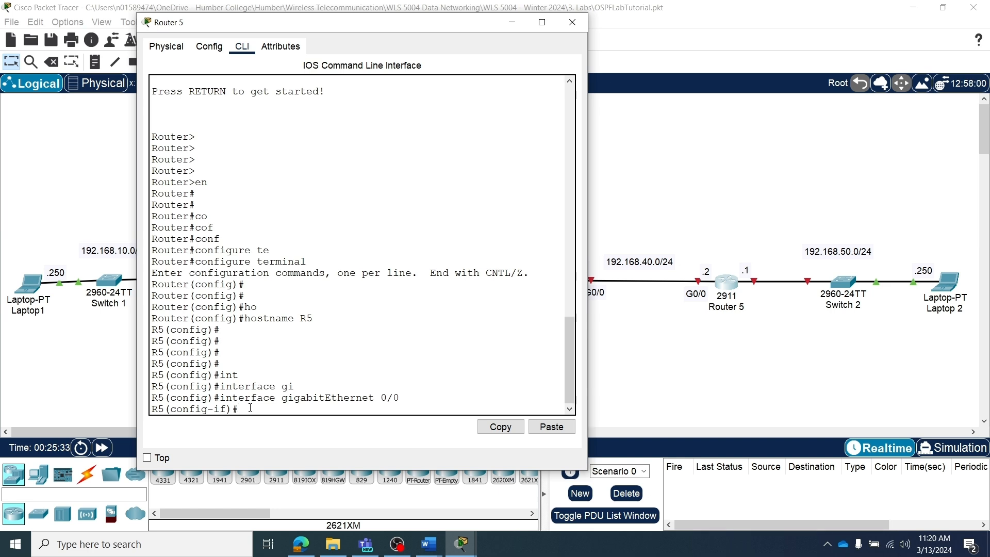
Step: Assign R5's gigabitEthernet 0/0 interface the IP address 192.168.40.2 with subnet mask 255.255.255.0
{"action": "type", "text": "ip add"}
{"action": "key", "text": "Tab"}
{"action": "type", "text": "1"}
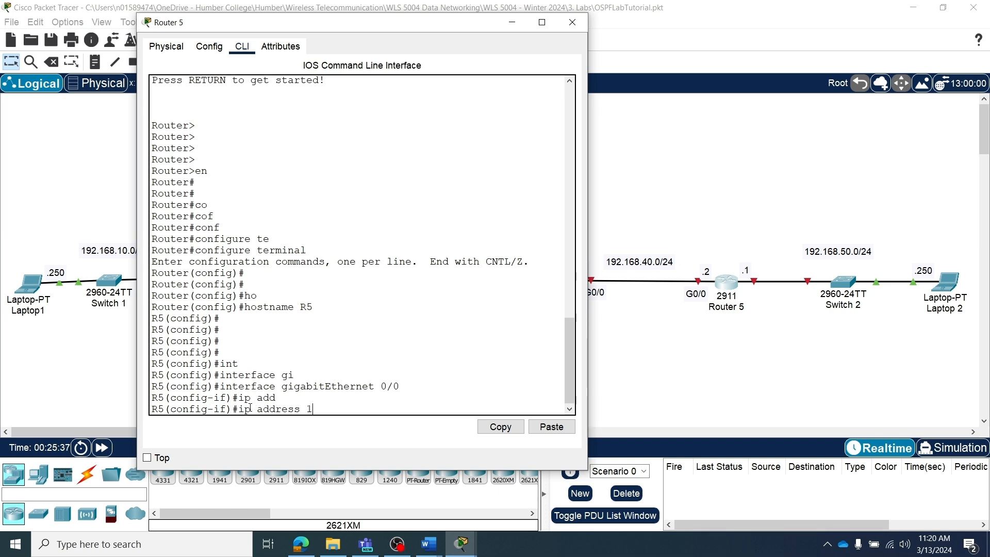
{"action": "type", "text": "92.168.40.2 255."}
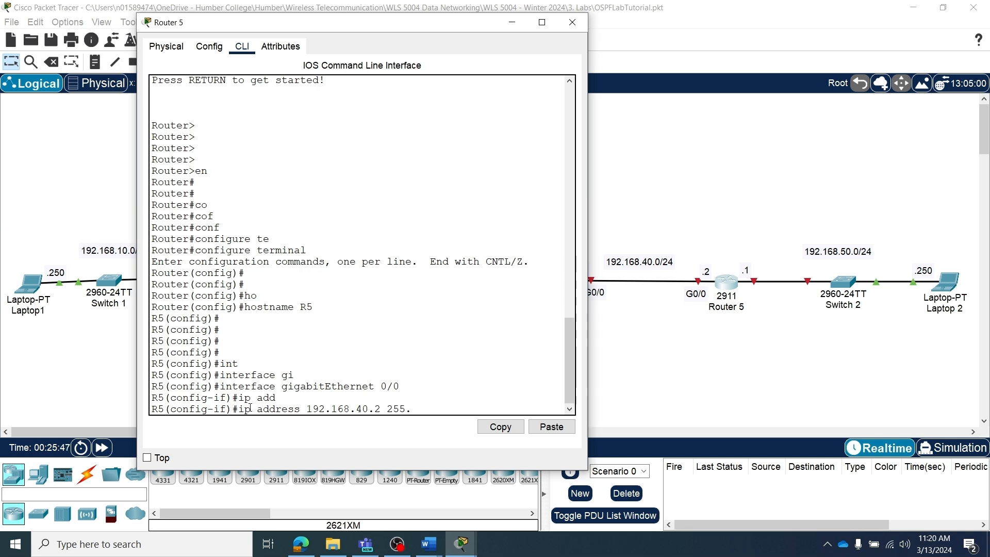
{"action": "type", "text": "255.255.0"}
{"action": "key", "text": "Return"}
Step: Enable R5's gigabitEthernet 0/0 interface with no shutdown
{"action": "type", "text": "no shu"}
{"action": "key", "text": "Tab"}
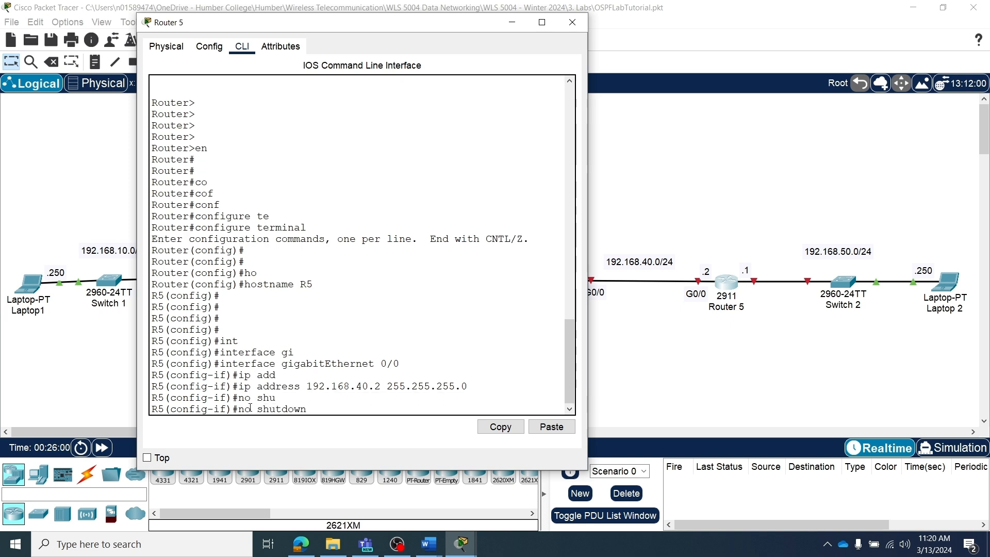
{"action": "key", "text": "Return"}
{"action": "key", "text": "Return"}
{"action": "key", "text": "Return"}
{"action": "key", "text": "Return"}
{"action": "key", "text": "Return"}
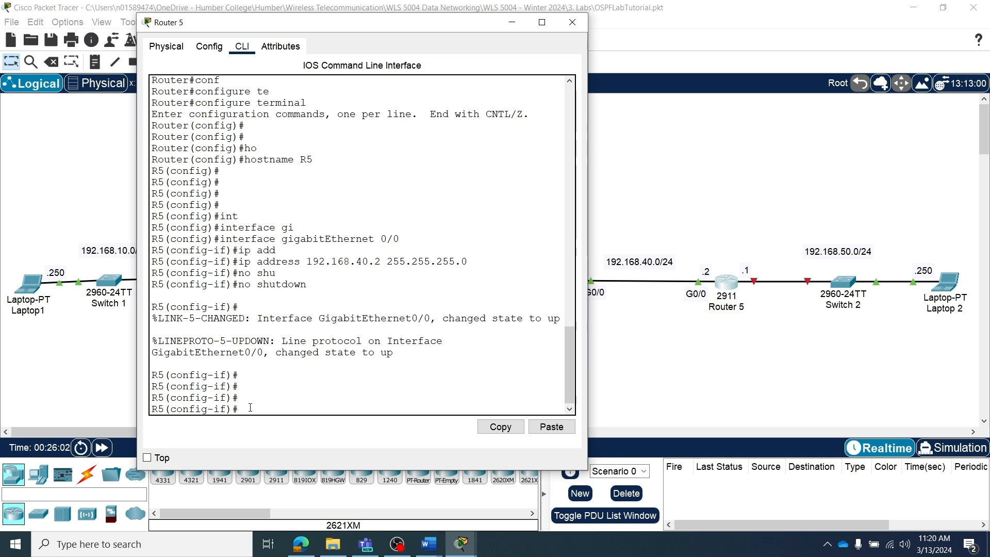
Step: Exit gigabitEthernet 0/0 and enter interface configuration mode for gigabitEthernet 0/1 on R5
{"action": "type", "text": "exit"}
{"action": "key", "text": "Return"}
{"action": "key", "text": "Return"}
{"action": "key", "text": "Return"}
{"action": "key", "text": "Return"}
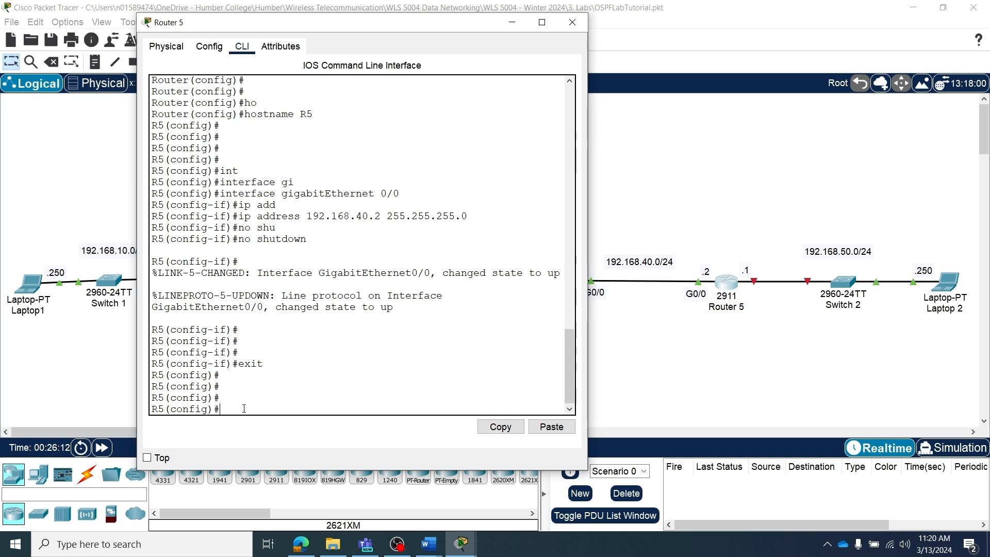
{"action": "key", "text": "Up"}
{"action": "key", "text": "Up"}
{"action": "key", "text": "Up"}
{"action": "key", "text": "Up"}
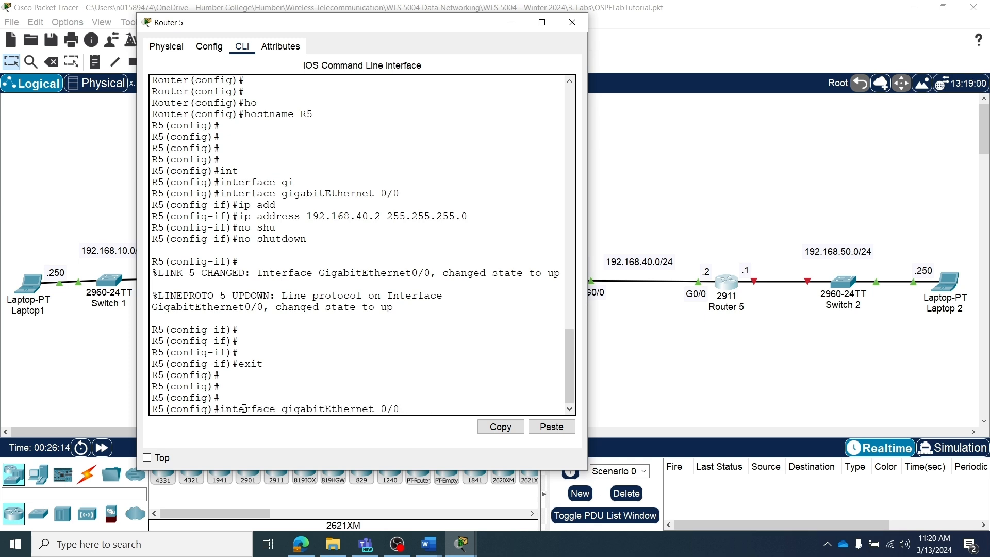
{"action": "key", "text": "BackSpace"}
{"action": "type", "text": "1"}
{"action": "key", "text": "Return"}
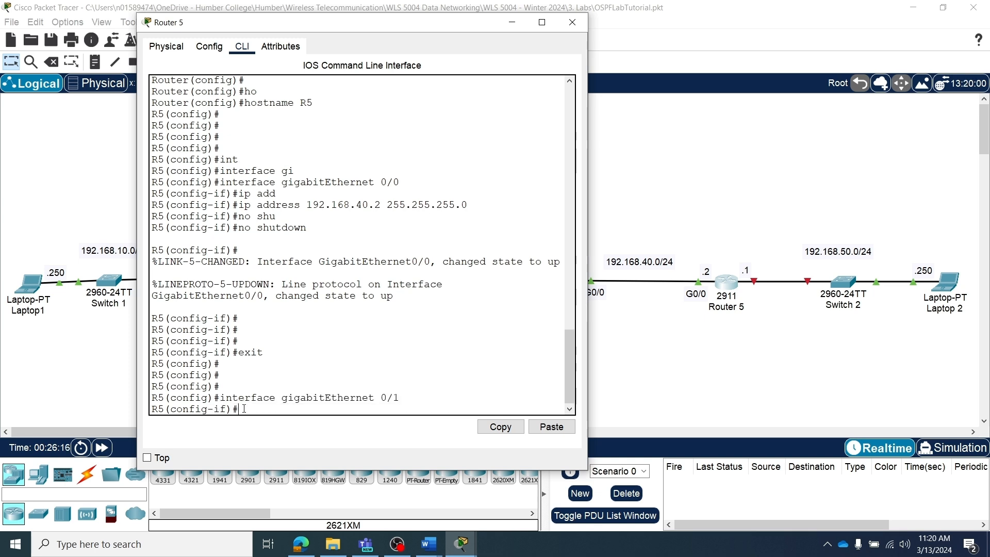
Step: Assign R5's gigabitEthernet 0/1 interface the IP address 192.168.50.1 with subnet mask 255.255.255.0
{"action": "key", "text": "Up"}
{"action": "key", "text": "Up"}
{"action": "key", "text": "Up"}
{"action": "key", "text": "Up"}
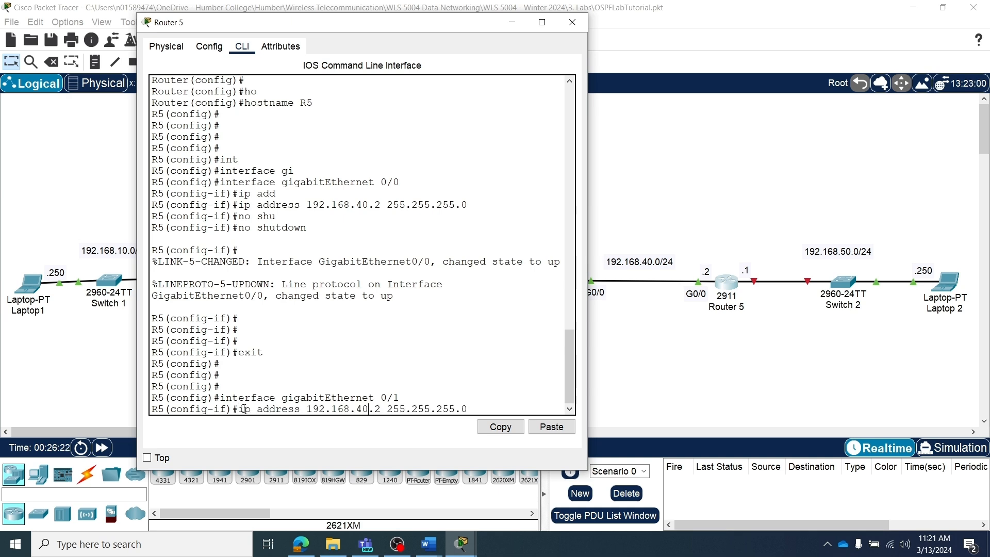
{"action": "key", "text": "BackSpace"}
{"action": "type", "text": "5"}
{"action": "key", "text": "BackSpace"}
{"action": "type", "text": "1"}
{"action": "key", "text": "Right"}
{"action": "key", "text": "Right"}
{"action": "key", "text": "Return"}
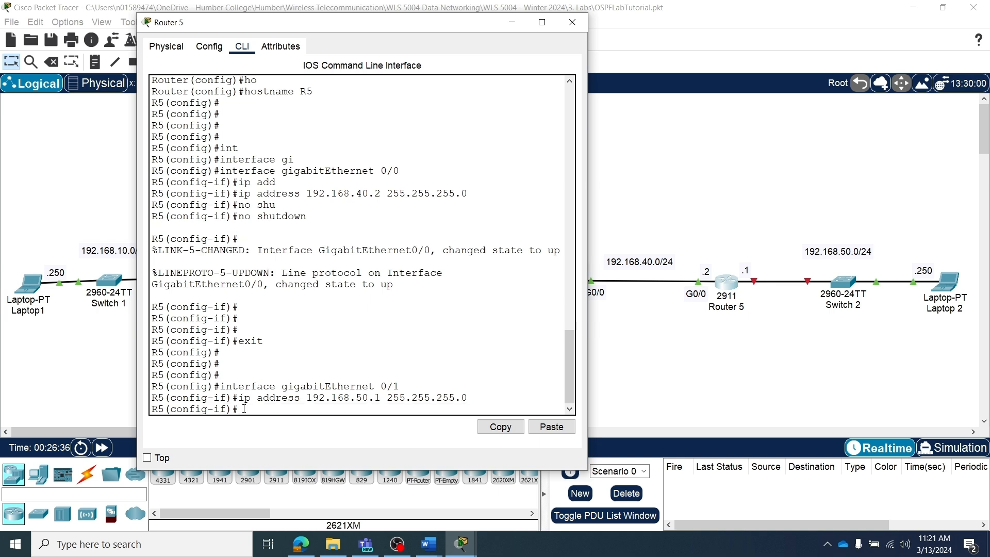
Step: Enable R5's gigabitEthernet 0/1 interface with no shutdown
{"action": "type", "text": "no s"}
{"action": "key", "text": "Tab"}
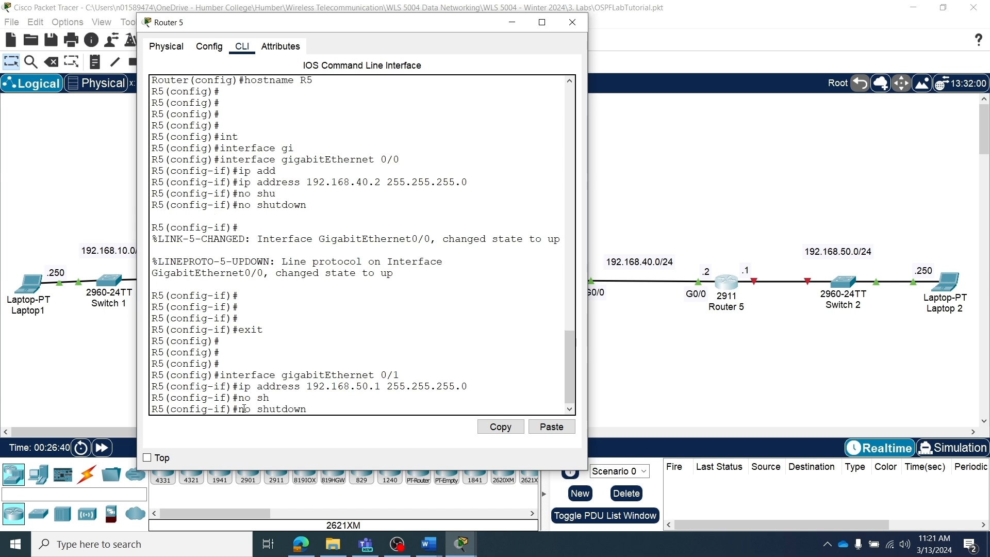
{"action": "key", "text": "Return"}
{"action": "key", "text": "Return"}
{"action": "key", "text": "Return"}
{"action": "key", "text": "Return"}
{"action": "key", "text": "Return"}
Step: Exit interface and global configuration modes on R5 to return to privileged EXEC mode
{"action": "type", "text": "exit"}
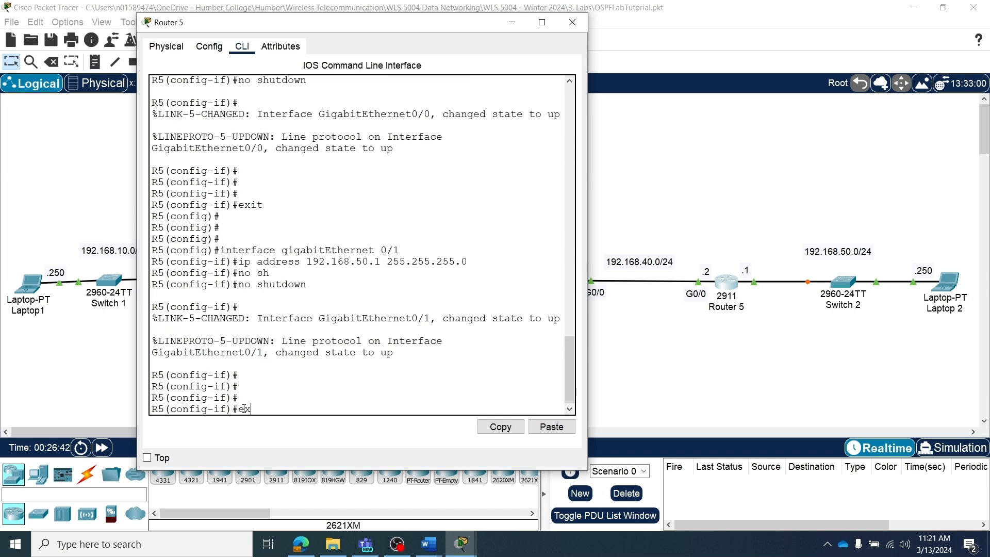
{"action": "key", "text": "Return"}
{"action": "key", "text": "Return"}
{"action": "key", "text": "Return"}
{"action": "key", "text": "Return"}
{"action": "key", "text": "Return"}
{"action": "type", "text": "exit"}
{"action": "key", "text": "Return"}
{"action": "key", "text": "Return"}
{"action": "key", "text": "Return"}
{"action": "key", "text": "Return"}
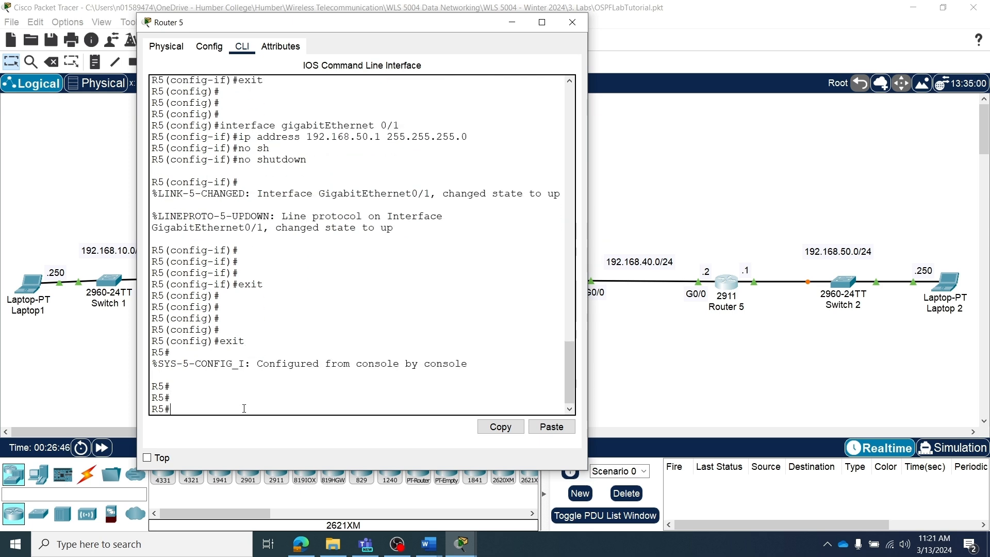
Step: Save R5's running configuration with the wr command
{"action": "type", "text": "wr"}
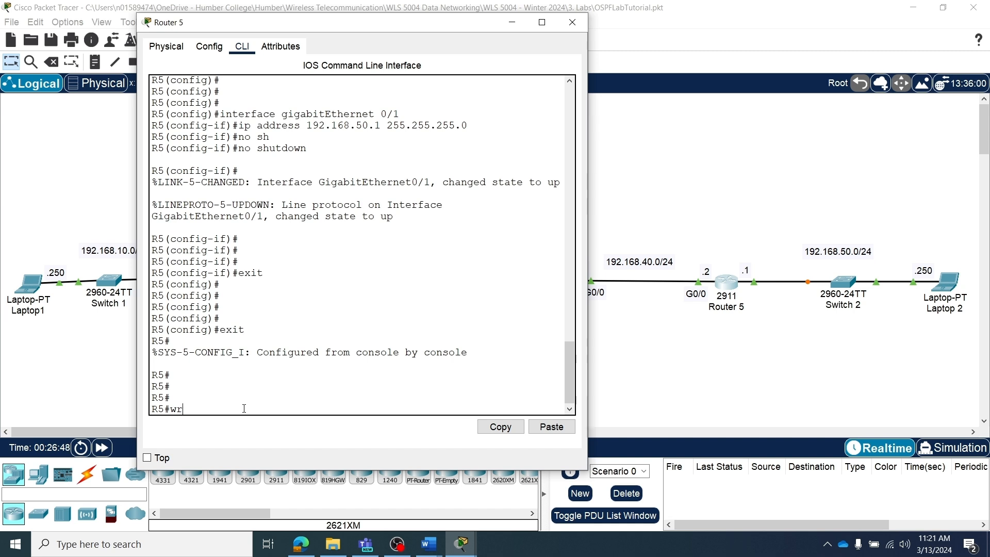
{"action": "key", "text": "Return"}
{"action": "key", "text": "Return"}
{"action": "key", "text": "Return"}
{"action": "key", "text": "Return"}
{"action": "key", "text": "Return"}
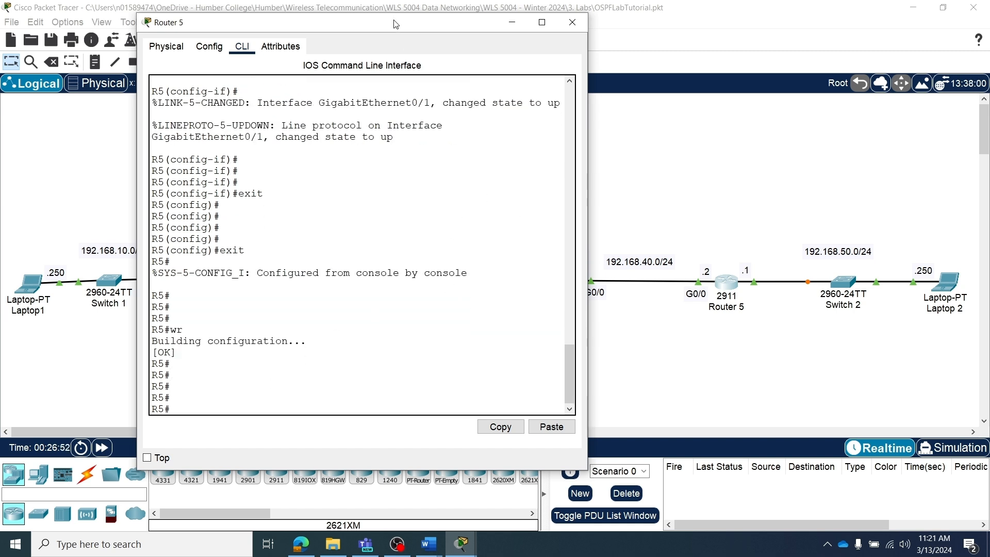
{"action": "left_click_drag", "start_coordinate": [395, 25], "coordinate": [424, 21]}
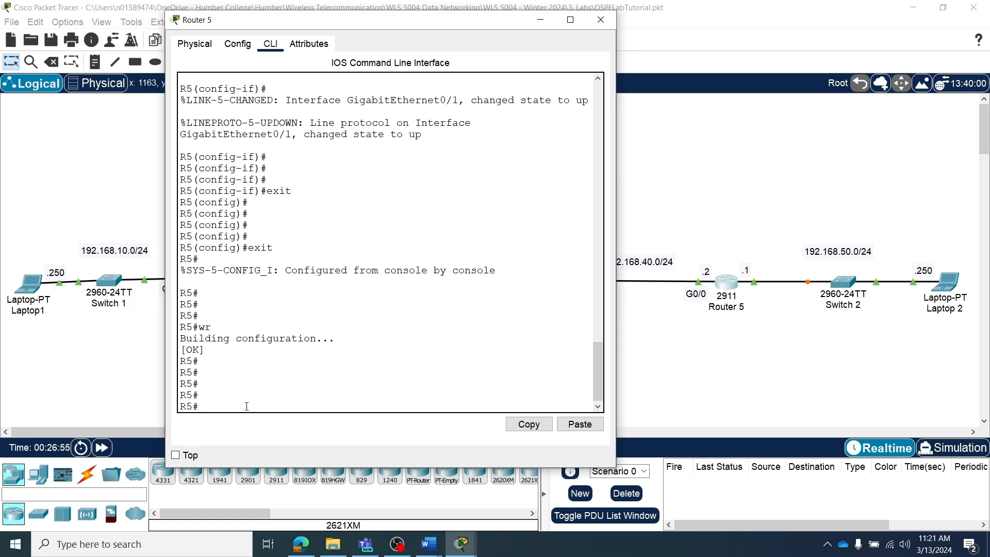
Step: Display R5's interface summary with show ip interface brief, widening the CLI window so the table rows fit on one line
{"action": "type", "text": "h ip int"}
{"action": "key", "text": "Tab"}
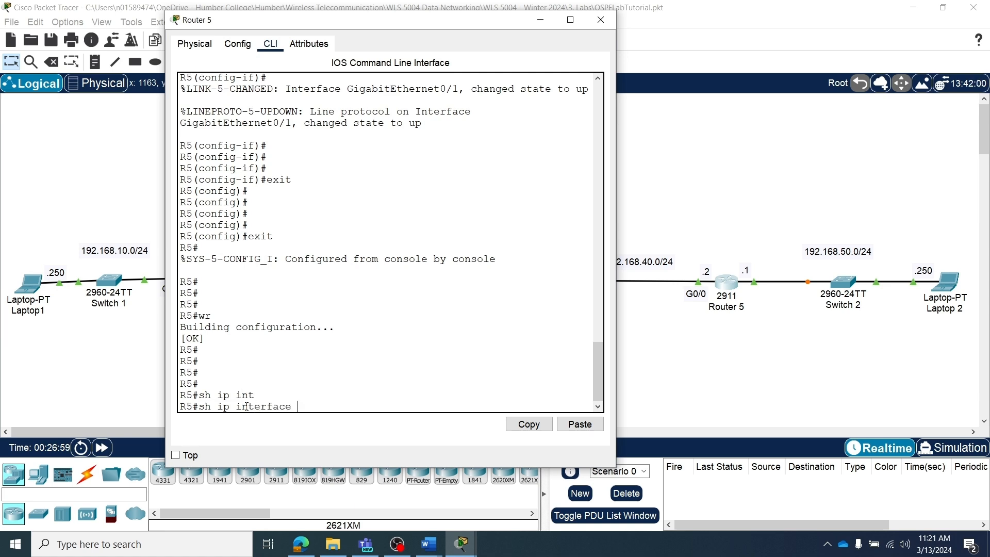
{"action": "type", "text": "br"}
{"action": "key", "text": "Tab"}
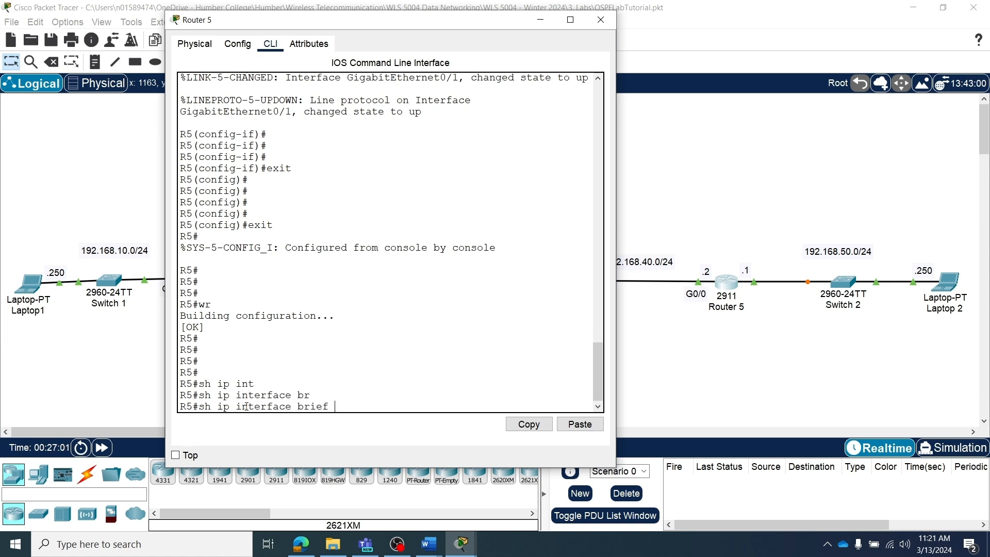
{"action": "key", "text": "Return"}
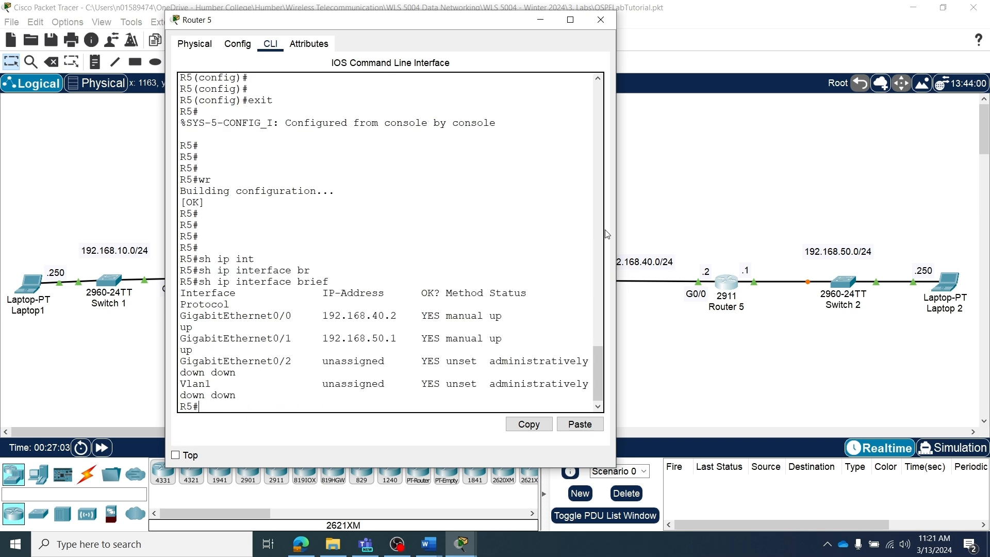
{"action": "left_click_drag", "start_coordinate": [617, 226], "coordinate": [757, 224]}
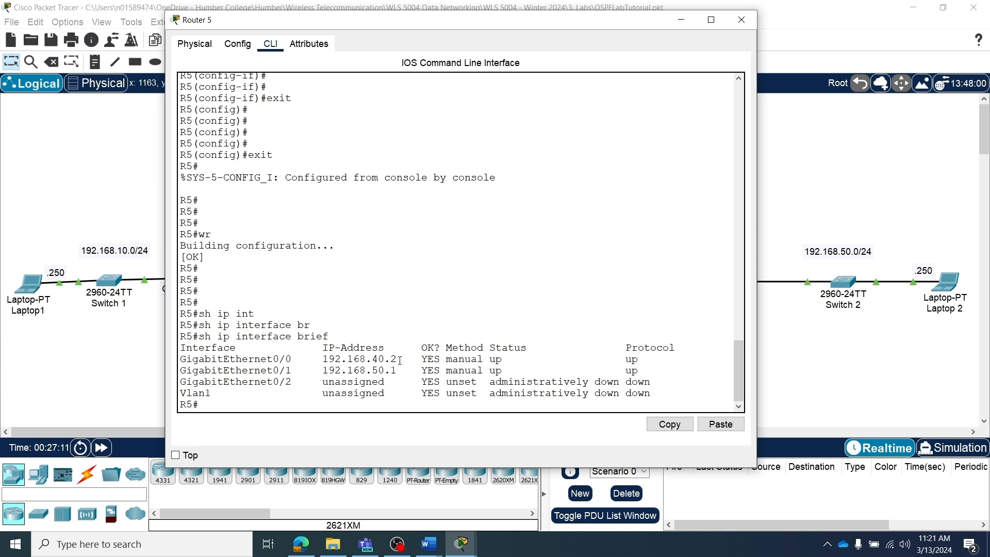
{"action": "left_click_drag", "start_coordinate": [484, 19], "coordinate": [368, 19]}
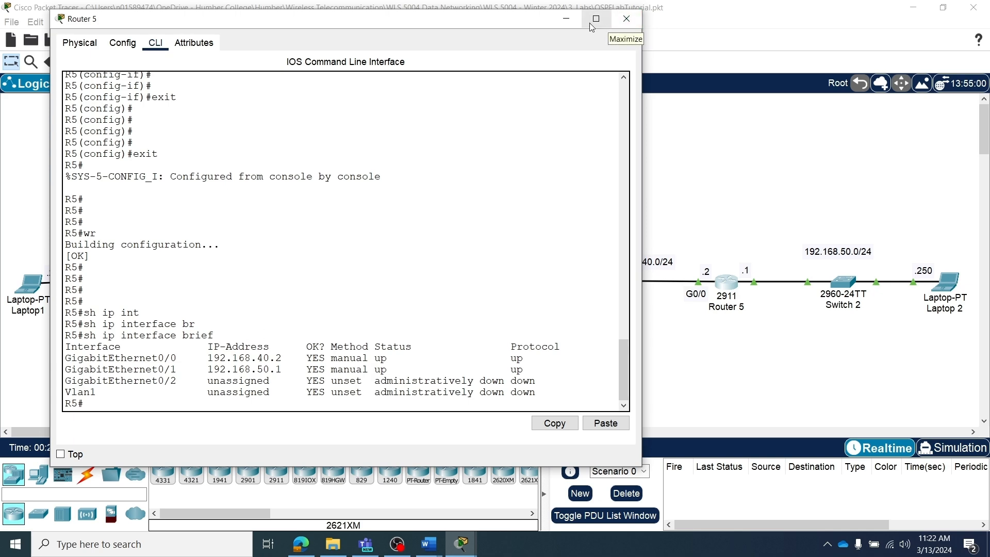
{"action": "left_click_drag", "start_coordinate": [503, 26], "coordinate": [989, 154]}
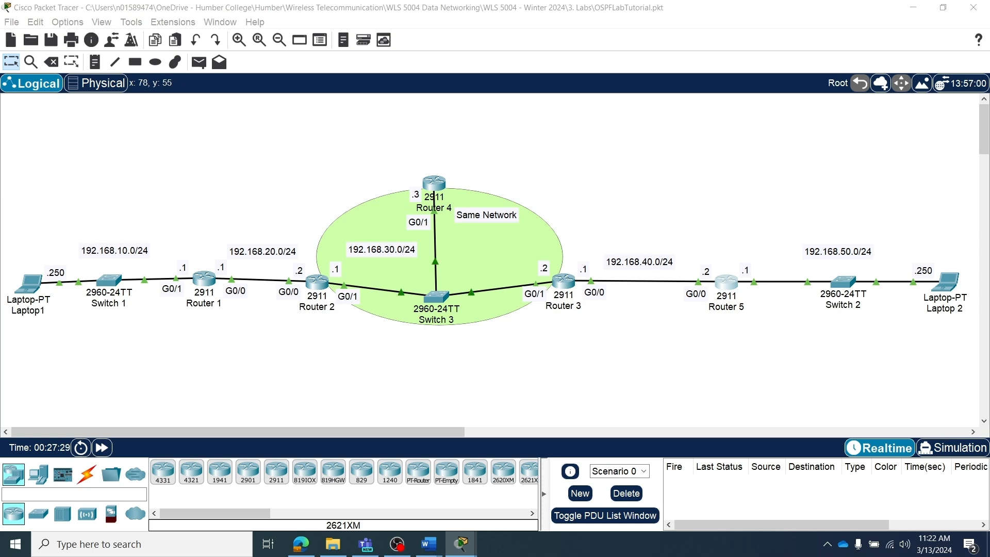
Step: Display Router 3's interface summary with show ip interface brief in a widened CLI window
{"action": "left_click_drag", "start_coordinate": [0, 129], "coordinate": [301, 33]}
{"action": "scroll", "coordinate": [380, 368], "scroll_direction": "down", "scroll_amount": 6}
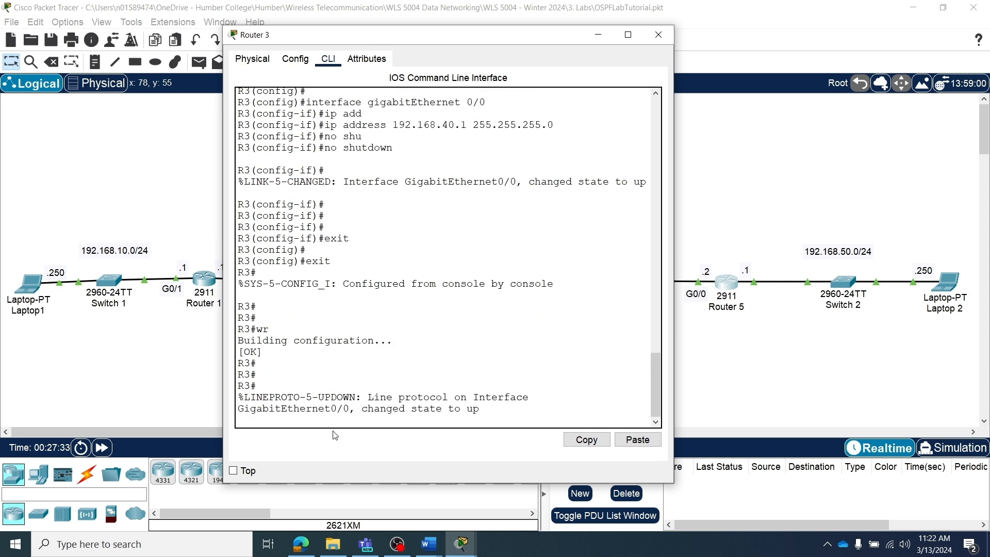
{"action": "key", "text": "Return"}
{"action": "key", "text": "Return"}
{"action": "key", "text": "Return"}
{"action": "key", "text": "Return"}
{"action": "key", "text": "Return"}
{"action": "type", "text": "sh"}
{"action": "key", "text": "Tab"}
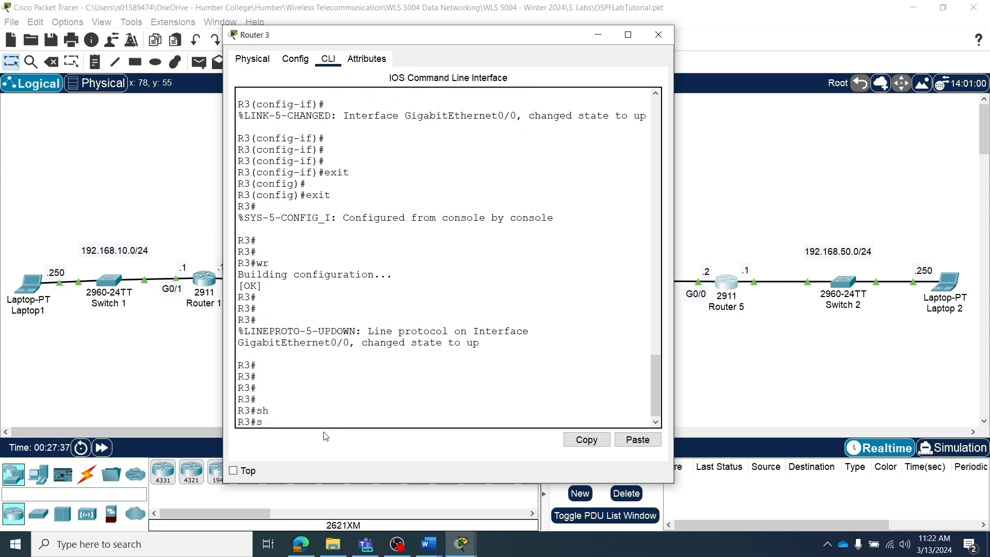
{"action": "key", "text": "BackSpace"}
{"action": "key", "text": "BackSpace"}
{"action": "key", "text": "Tab"}
{"action": "type", "text": "h"}
{"action": "key", "text": "Tab"}
{"action": "type", "text": "ip int"}
{"action": "key", "text": "Tab"}
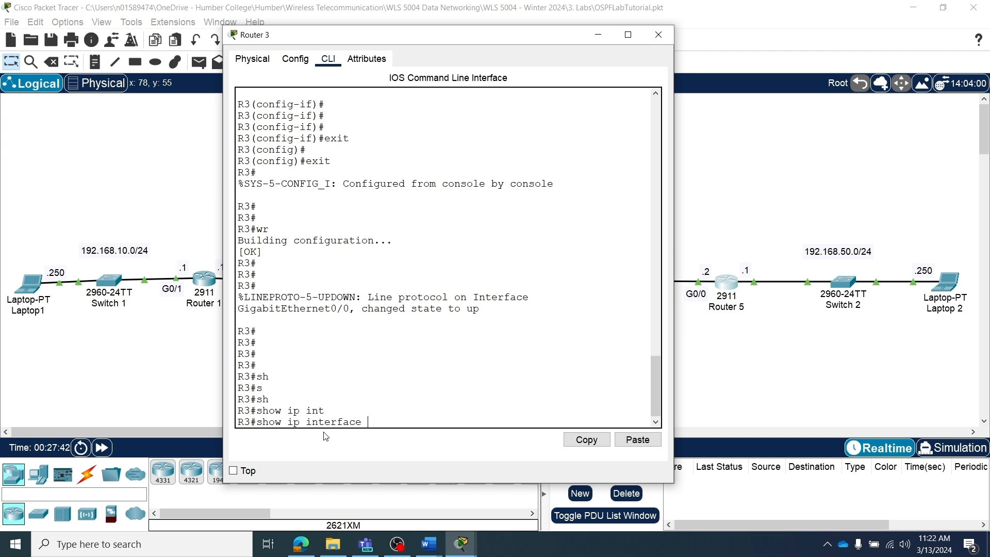
{"action": "type", "text": "br"}
{"action": "key", "text": "Tab"}
{"action": "key", "text": "Return"}
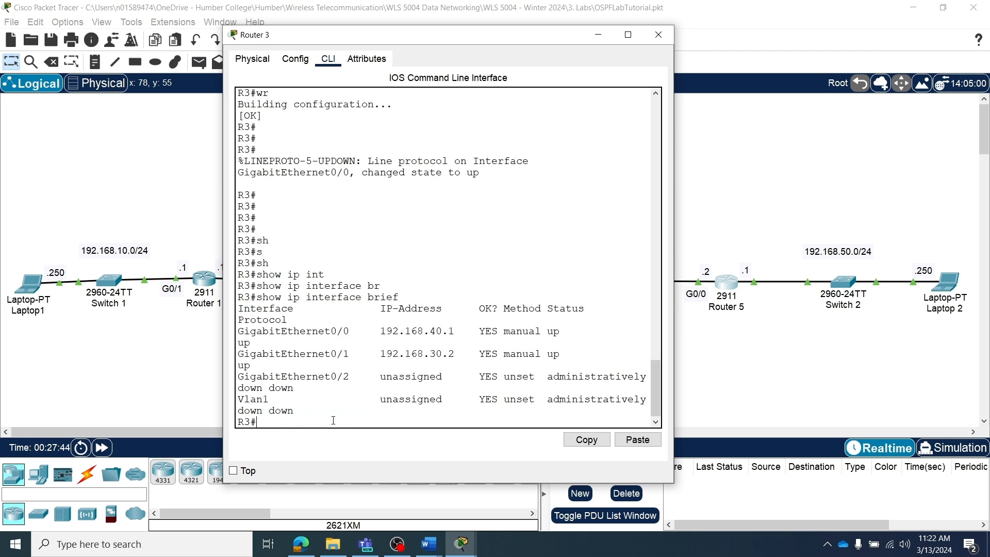
{"action": "left_click_drag", "start_coordinate": [673, 256], "coordinate": [819, 248]}
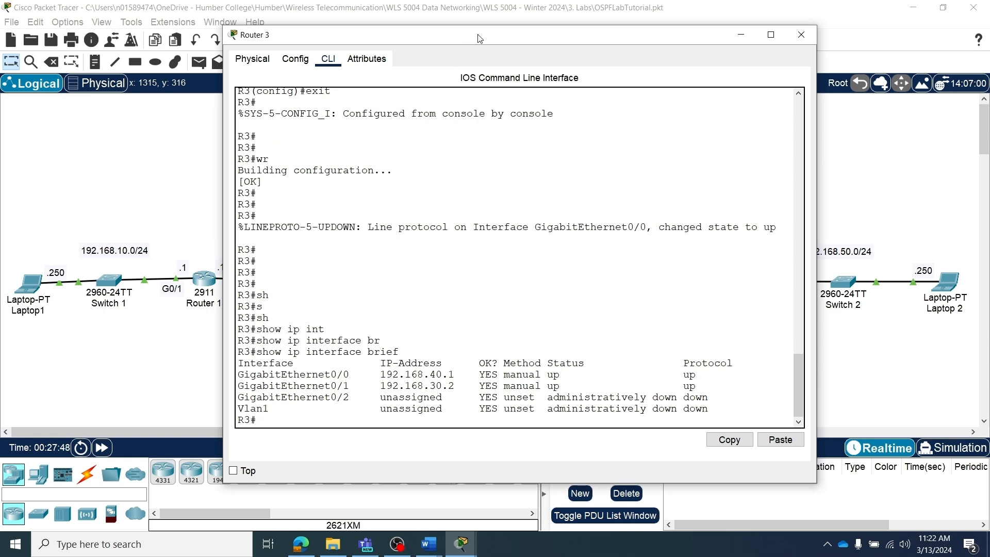
Step: Compare Router 3's GigabitEthernet0/0 and GigabitEthernet0/1 addresses with the network labels in the topology
{"action": "left_click_drag", "start_coordinate": [477, 36], "coordinate": [439, 351]}
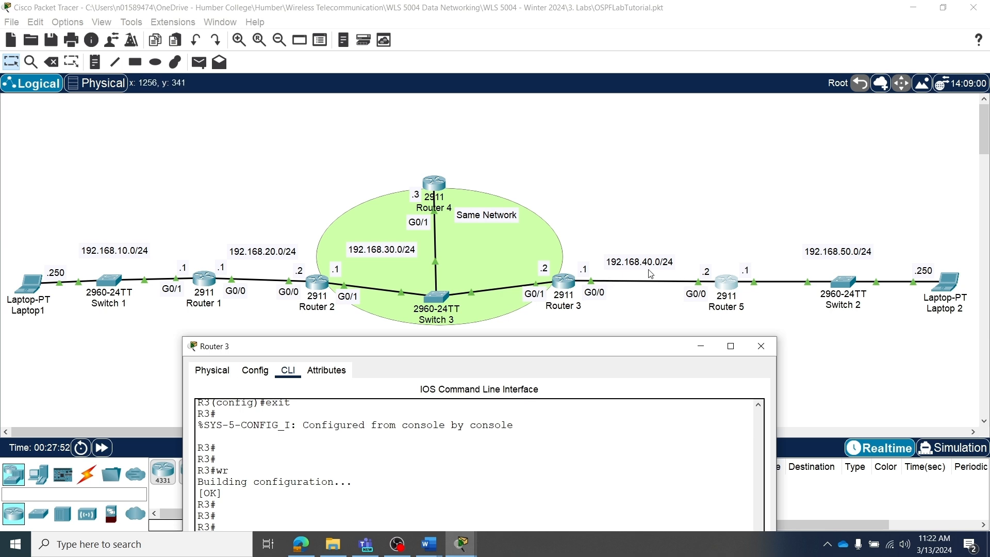
{"action": "left_click_drag", "start_coordinate": [513, 353], "coordinate": [531, 53]}
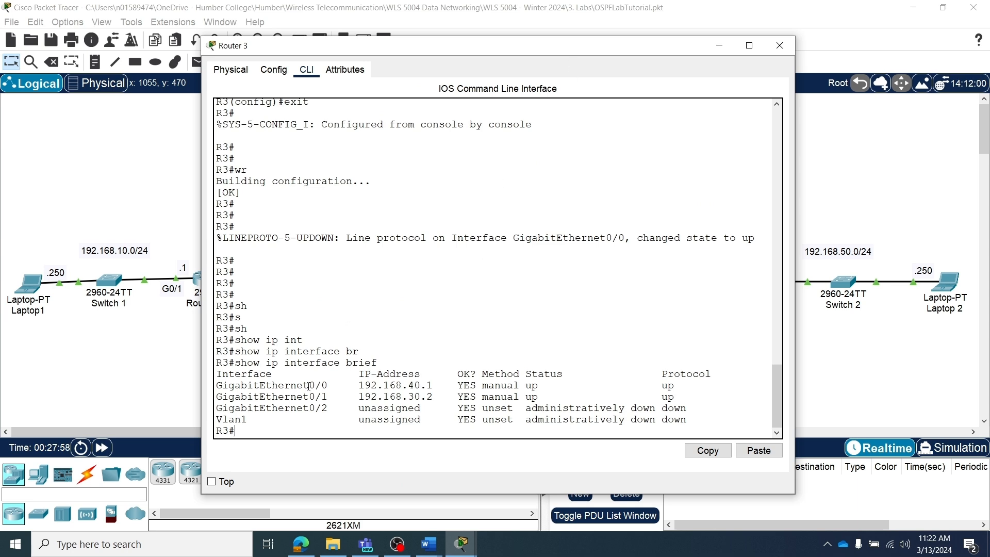
{"action": "left_click_drag", "start_coordinate": [223, 385], "coordinate": [454, 382]}
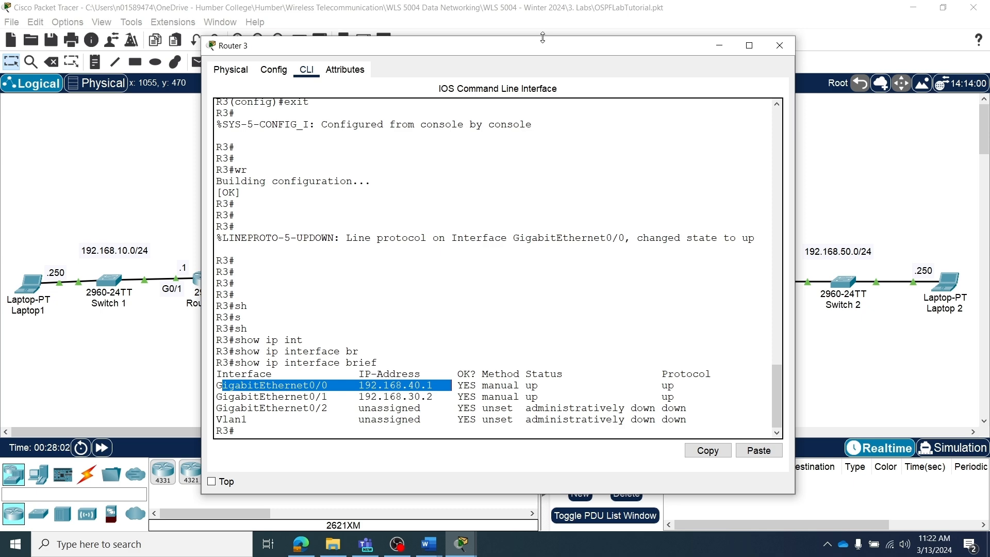
{"action": "left_click_drag", "start_coordinate": [544, 45], "coordinate": [517, 359]}
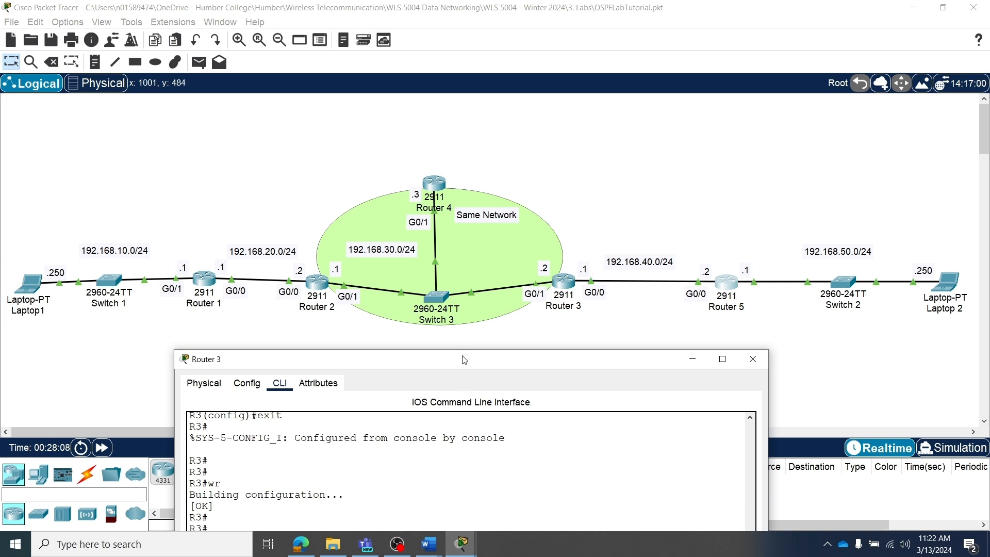
{"action": "left_click_drag", "start_coordinate": [463, 364], "coordinate": [473, 92]}
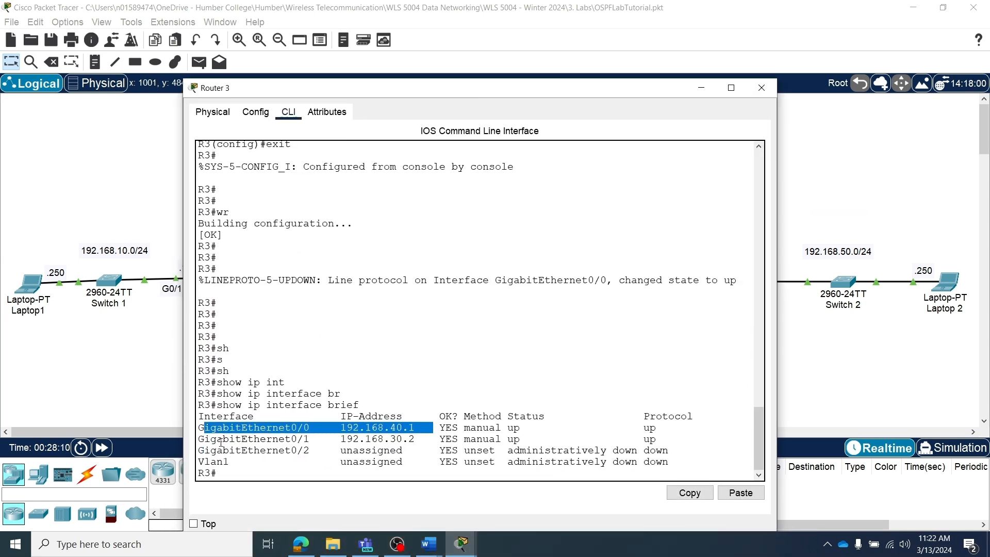
{"action": "left_click_drag", "start_coordinate": [211, 442], "coordinate": [406, 440]}
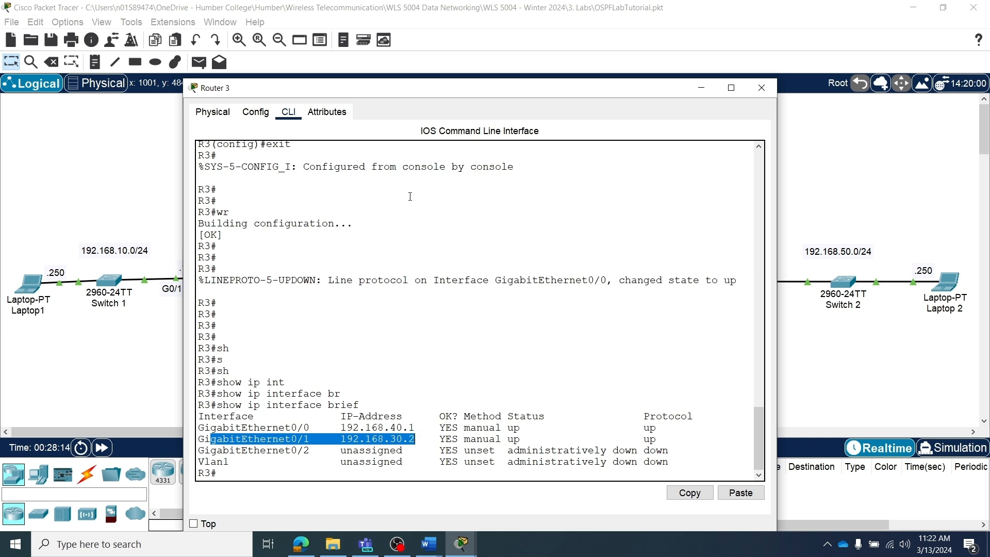
{"action": "left_click_drag", "start_coordinate": [432, 90], "coordinate": [416, 349]}
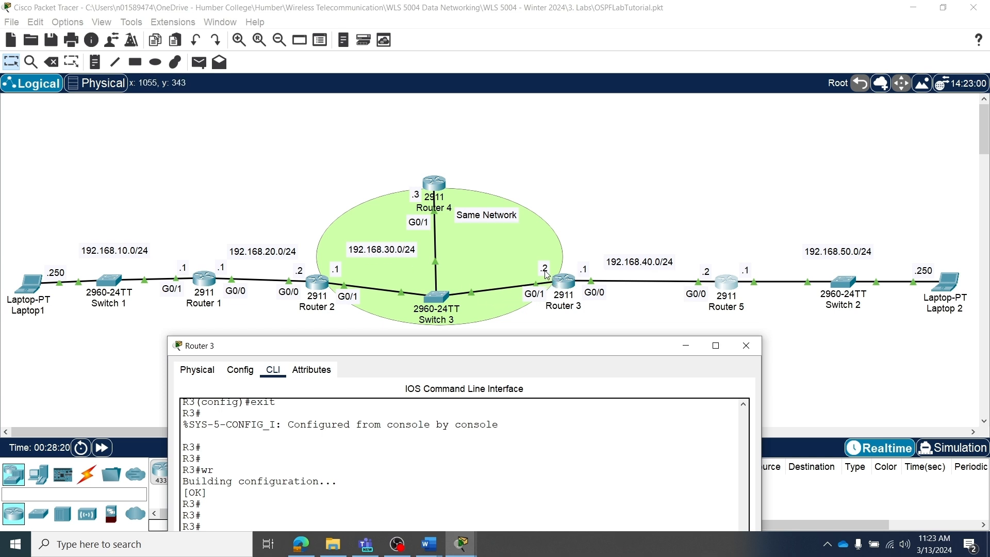
{"action": "left_click_drag", "start_coordinate": [641, 351], "coordinate": [0, 72]}
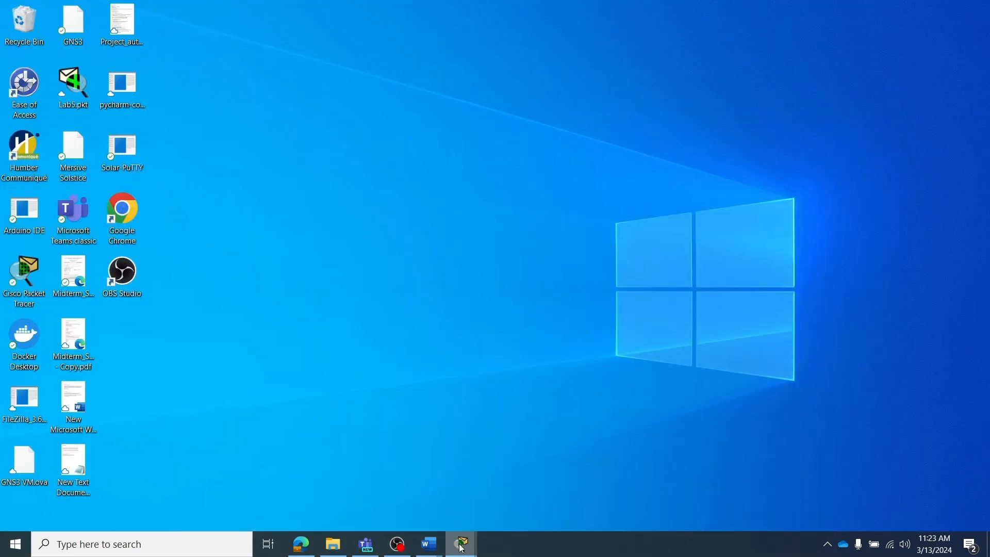
{"action": "mouse_move", "coordinate": [461, 546]}
{"action": "left_click", "coordinate": [234, 487]}
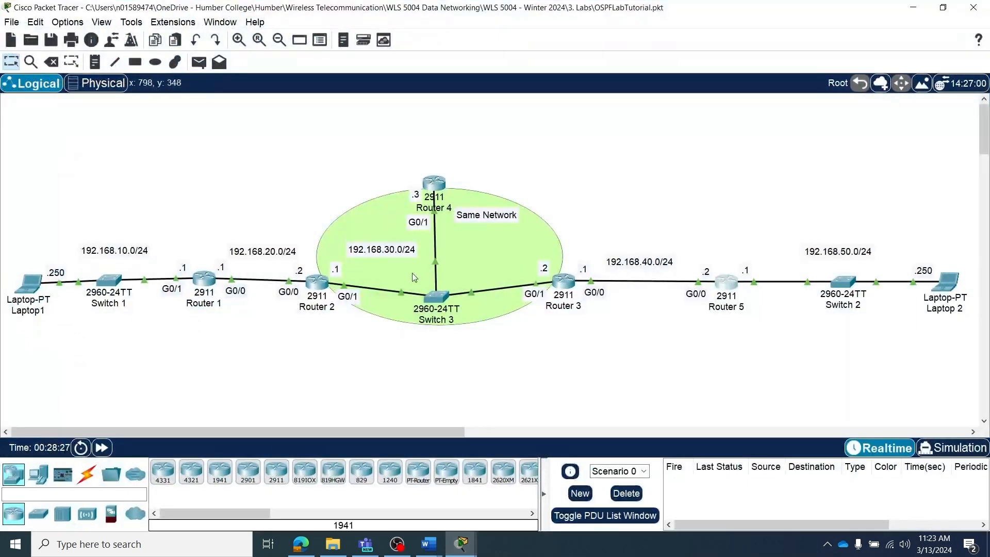
Step: Assign Laptop1 the static IPv4 address 192.168.10.250 with subnet mask 255.255.255.0
{"action": "left_click", "coordinate": [36, 290]}
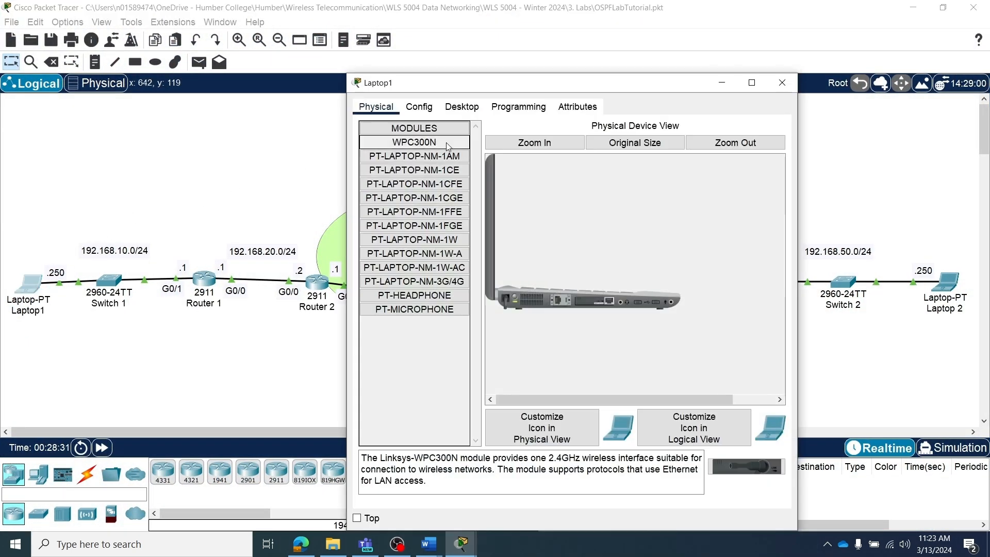
{"action": "left_click", "coordinate": [461, 107]}
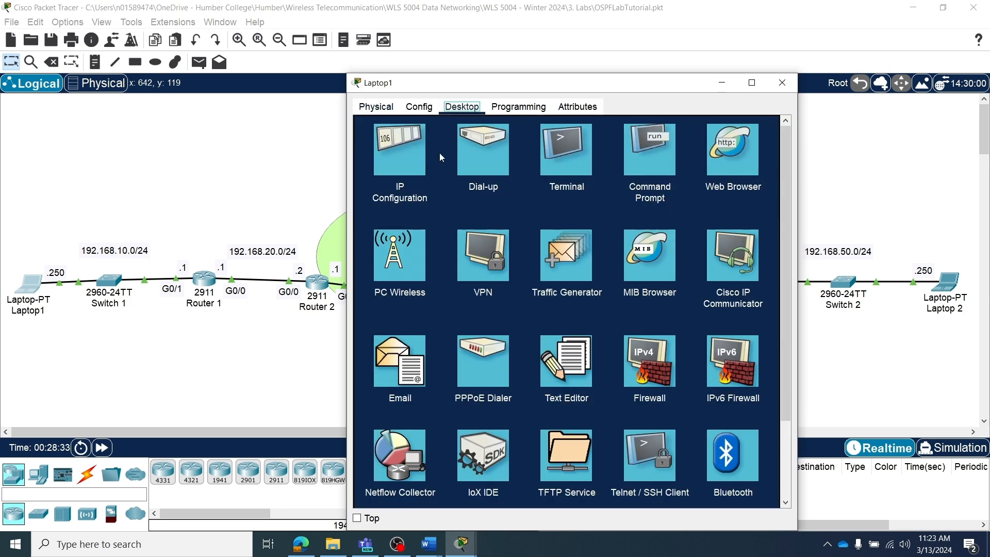
{"action": "left_click", "coordinate": [409, 153]}
{"action": "left_click", "coordinate": [513, 190]}
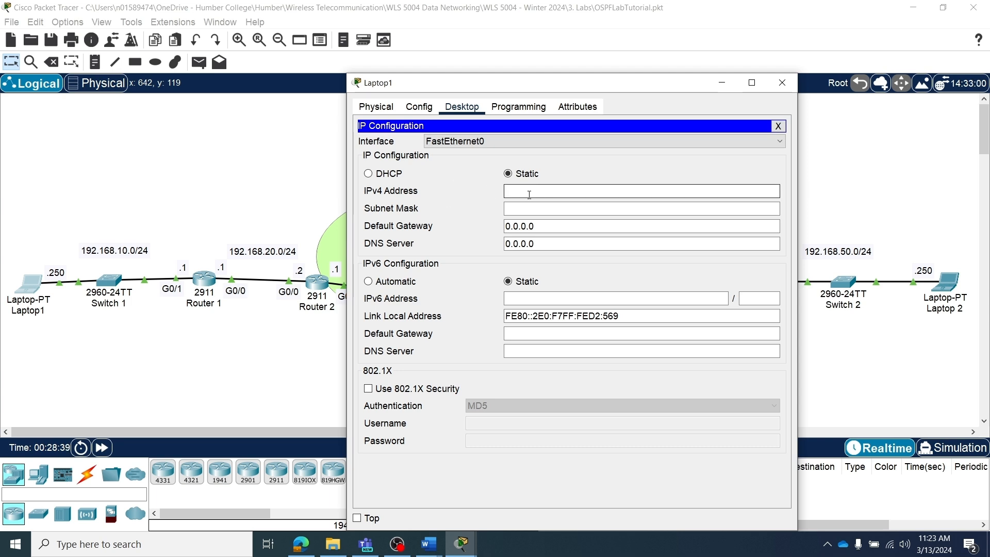
{"action": "type", "text": "192.168.10.250"}
{"action": "left_click", "coordinate": [558, 205]}
Step: Set Laptop1's default gateway to 192.168.10.1 and close its configuration window
{"action": "left_click", "coordinate": [554, 225]}
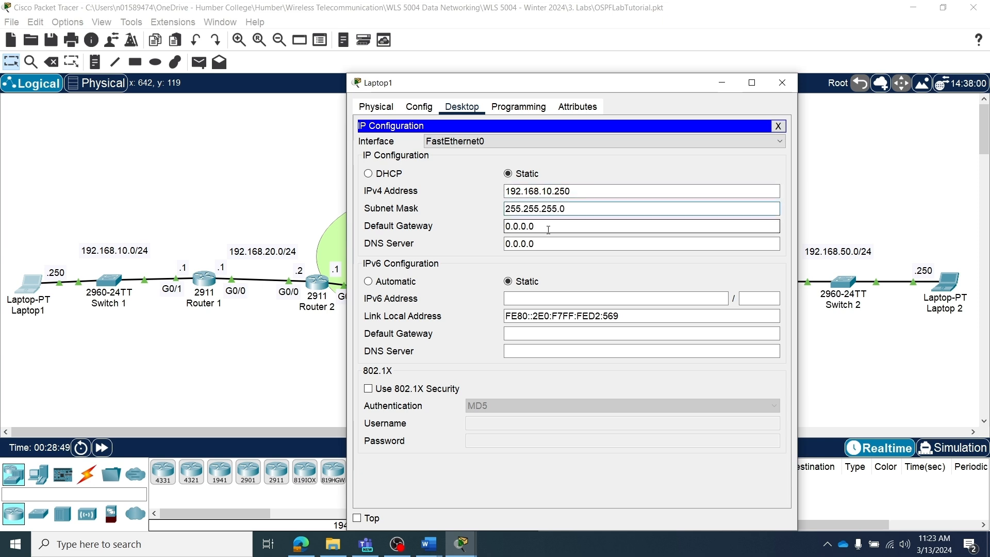
{"action": "key", "text": "BackSpace"}
{"action": "key", "text": "BackSpace"}
{"action": "key", "text": "BackSpace"}
{"action": "key", "text": "BackSpace"}
{"action": "key", "text": "BackSpace"}
{"action": "key", "text": "BackSpace"}
{"action": "key", "text": "BackSpace"}
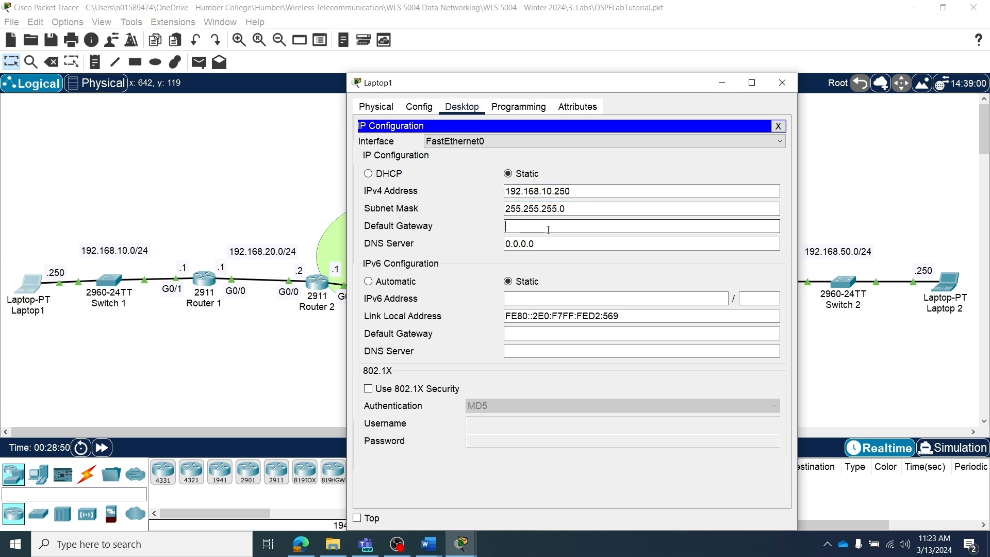
{"action": "type", "text": "192"}
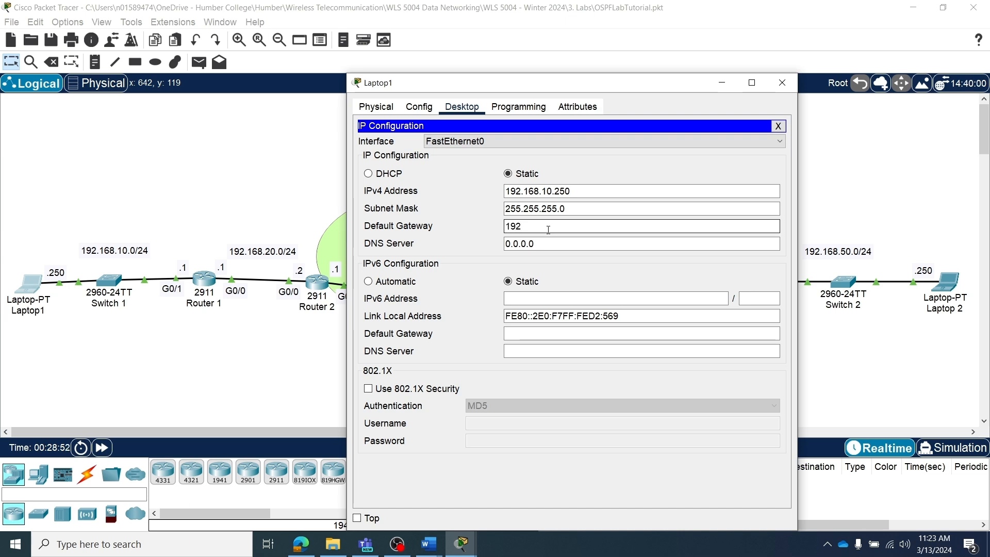
{"action": "type", "text": ".168.10.1"}
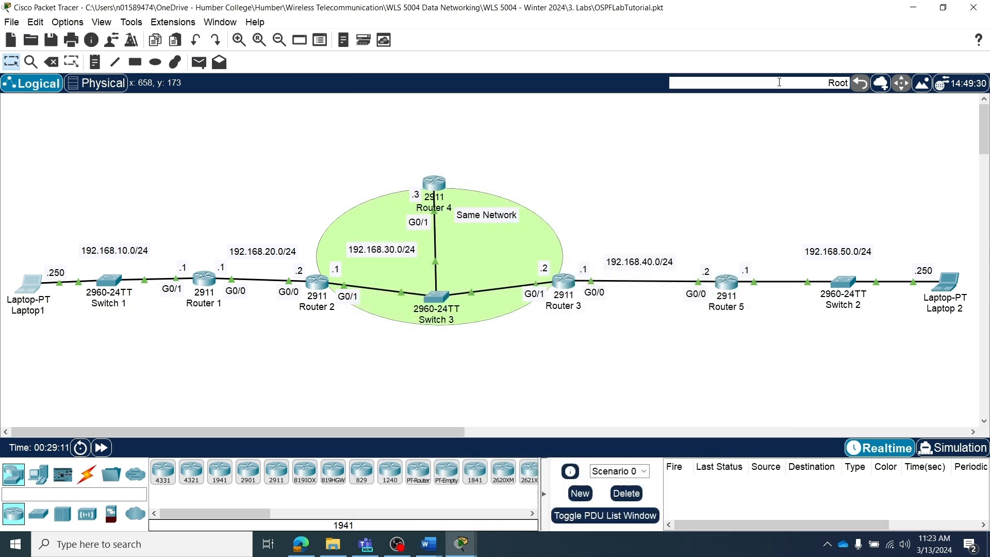
{"action": "left_click", "coordinate": [781, 85]}
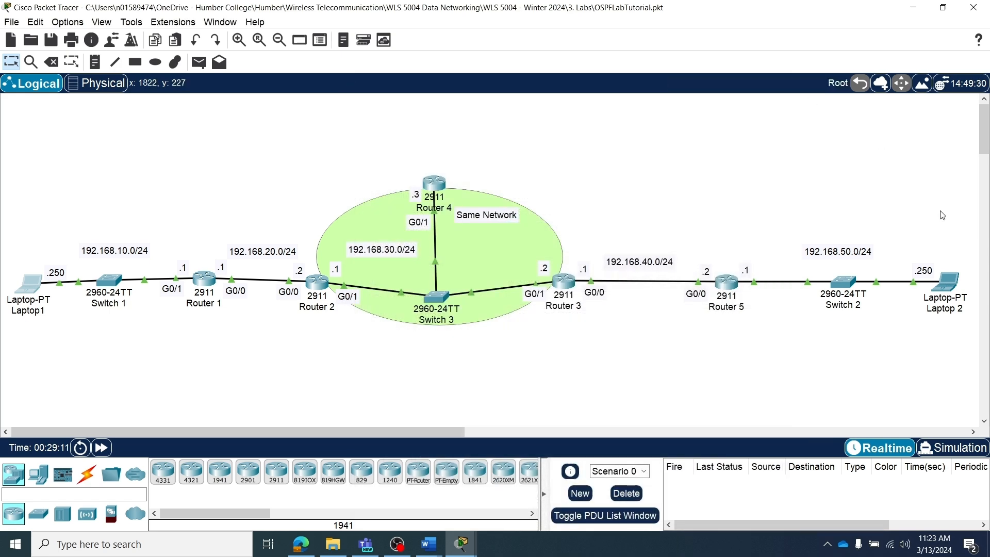
Step: Assign Laptop 2 the static IPv4 address 192.168.50.250 with subnet mask 255.255.255.0
{"action": "left_click", "coordinate": [954, 284]}
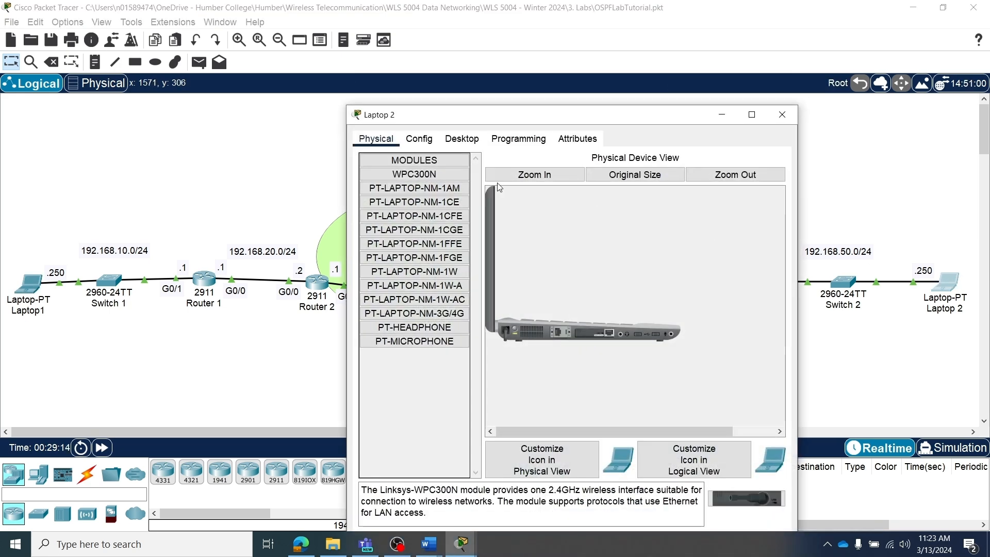
{"action": "left_click", "coordinate": [467, 148]}
{"action": "left_click", "coordinate": [403, 206]}
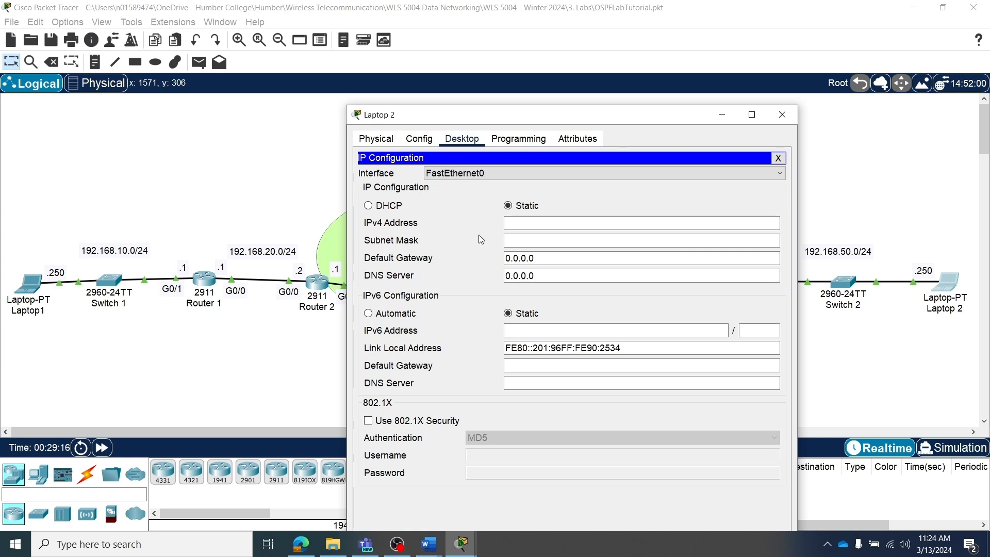
{"action": "left_click", "coordinate": [524, 223]}
{"action": "type", "text": "192.16"}
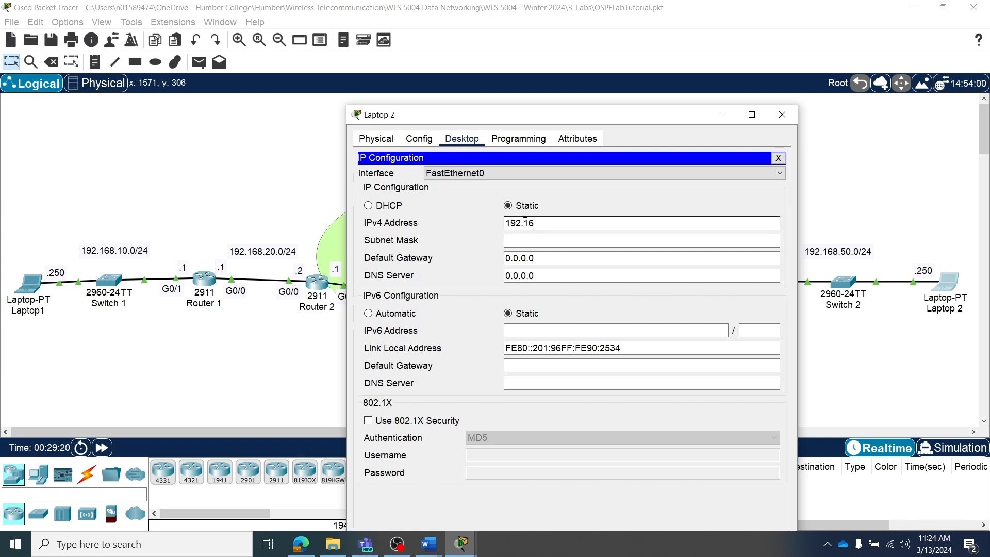
{"action": "type", "text": "8.50.250"}
{"action": "left_click", "coordinate": [539, 240]}
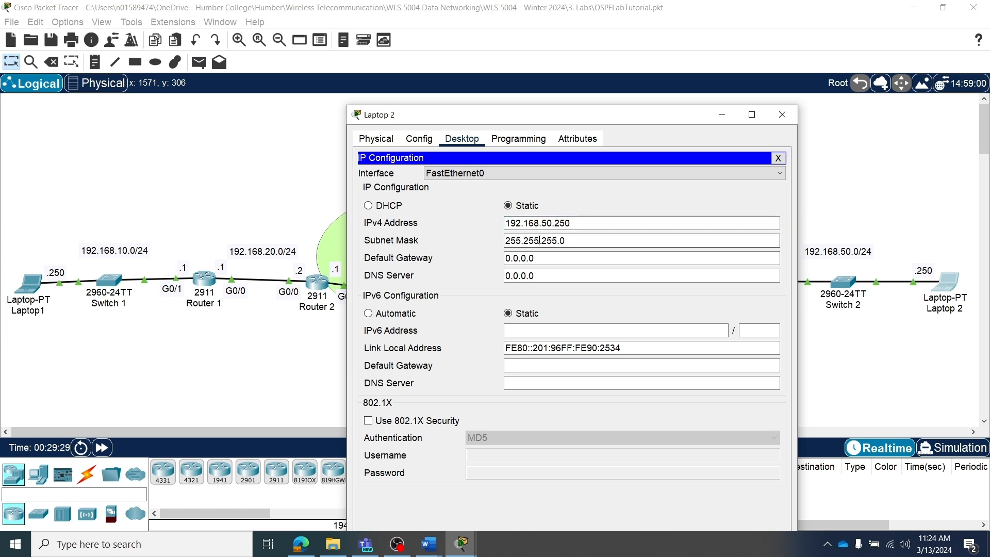
Step: Set Laptop 2's default gateway to 192.168.50.1 and close its configuration window
{"action": "left_click", "coordinate": [565, 260]}
{"action": "key", "text": "BackSpace"}
{"action": "key", "text": "BackSpace"}
{"action": "key", "text": "BackSpace"}
{"action": "key", "text": "BackSpace"}
{"action": "key", "text": "BackSpace"}
{"action": "key", "text": "BackSpace"}
{"action": "key", "text": "BackSpace"}
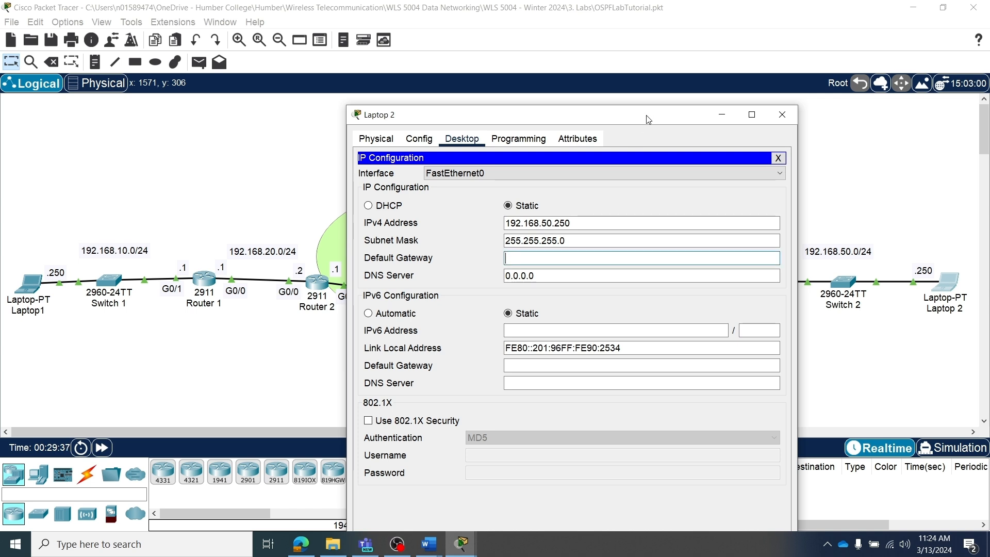
{"action": "left_click_drag", "start_coordinate": [648, 118], "coordinate": [432, 81]}
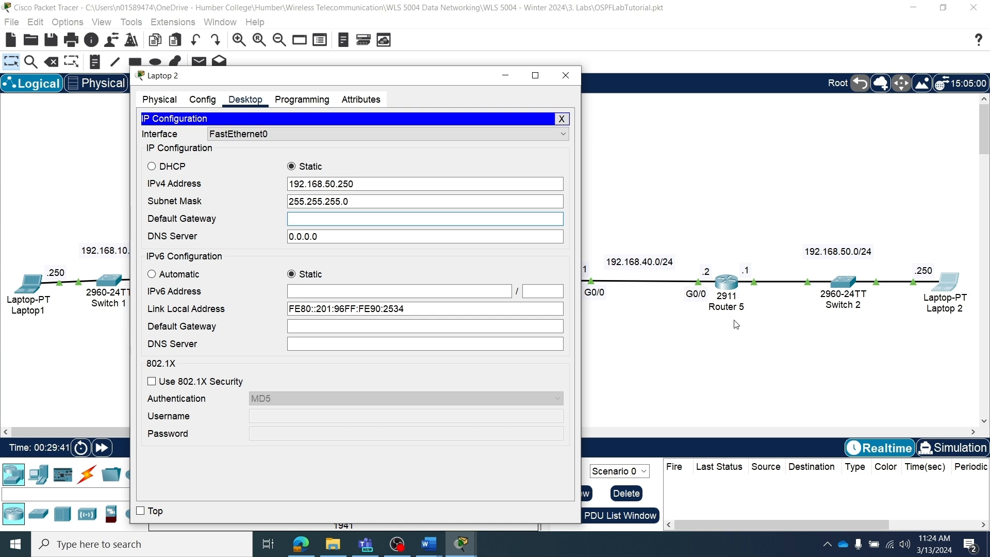
{"action": "left_click", "coordinate": [744, 290]}
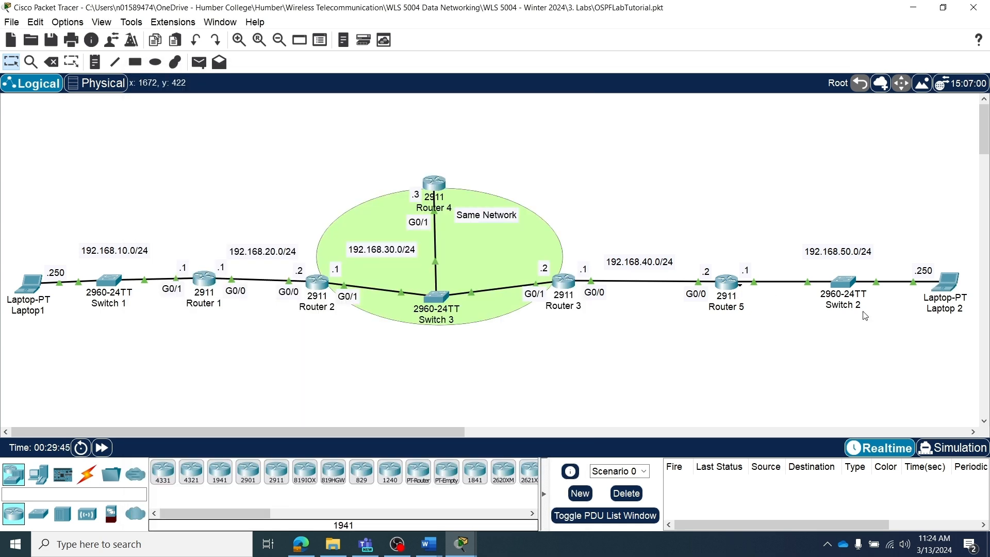
{"action": "left_click", "coordinate": [953, 288]}
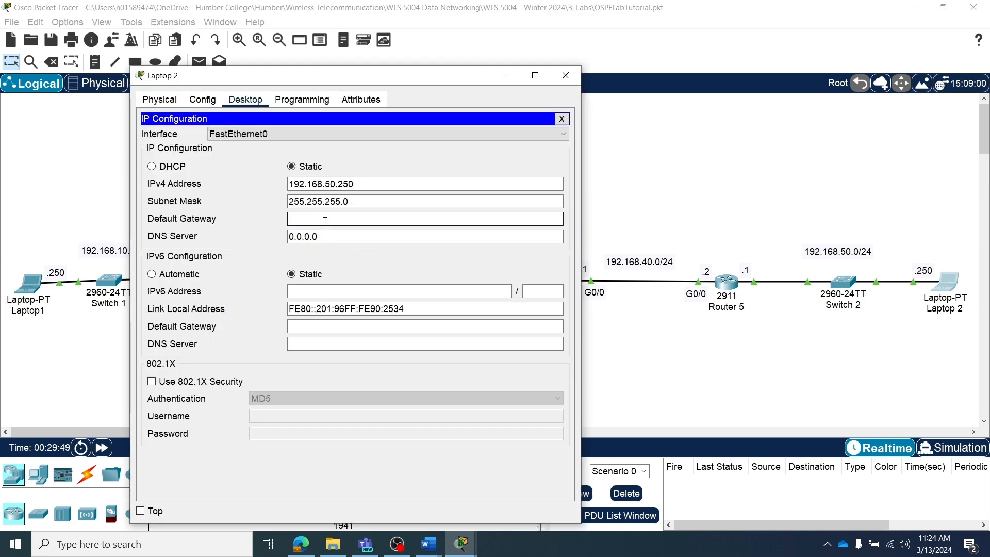
{"action": "type", "text": "192.168"}
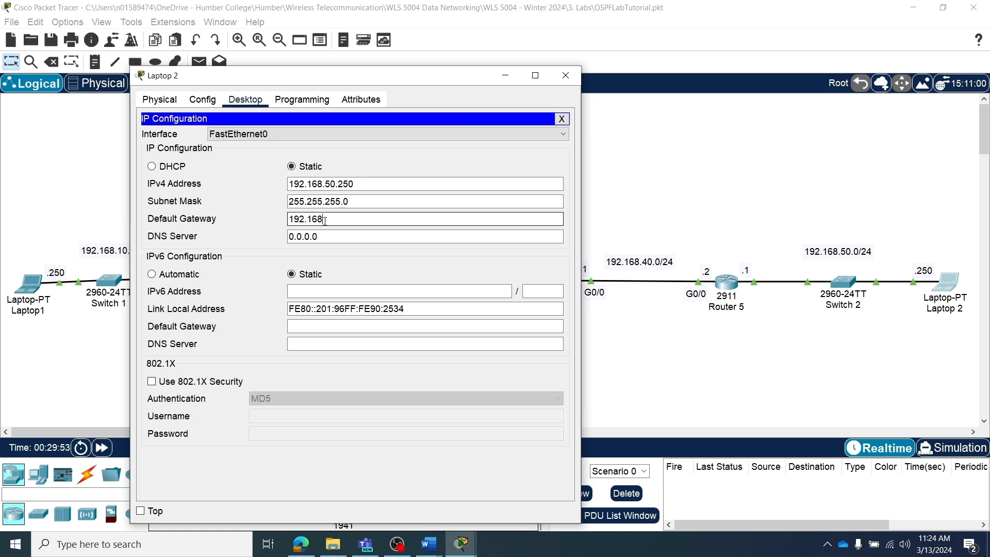
{"action": "type", "text": "50."}
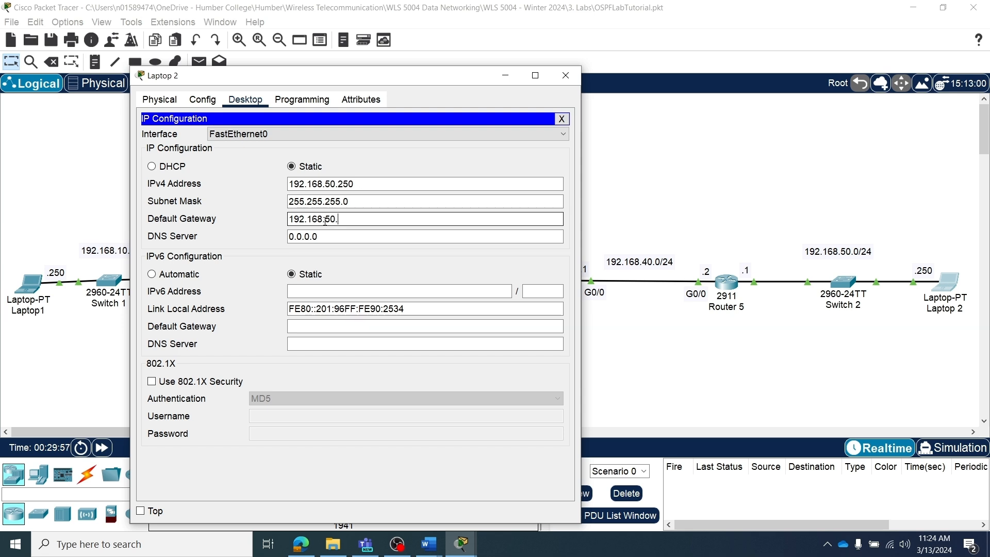
{"action": "type", "text": "1"}
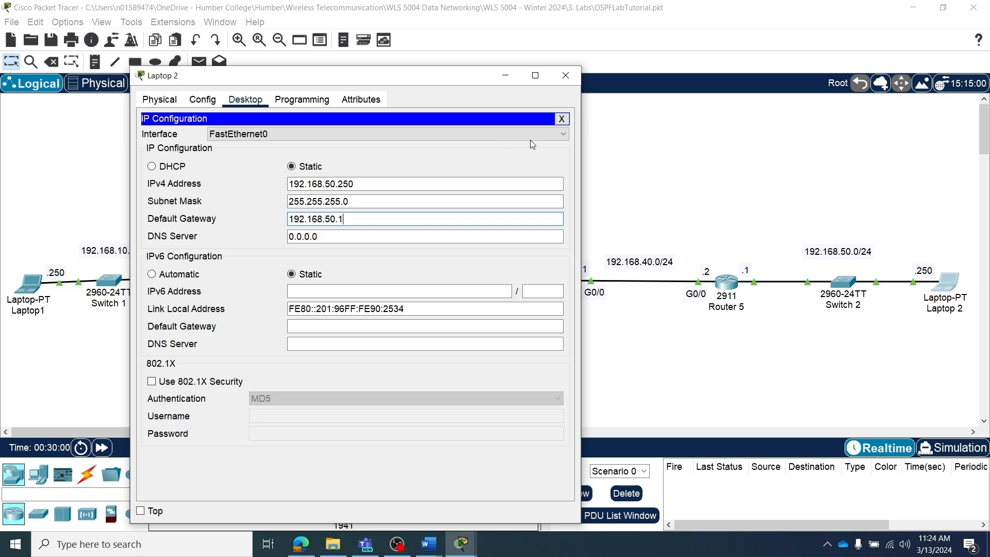
{"action": "left_click", "coordinate": [574, 75]}
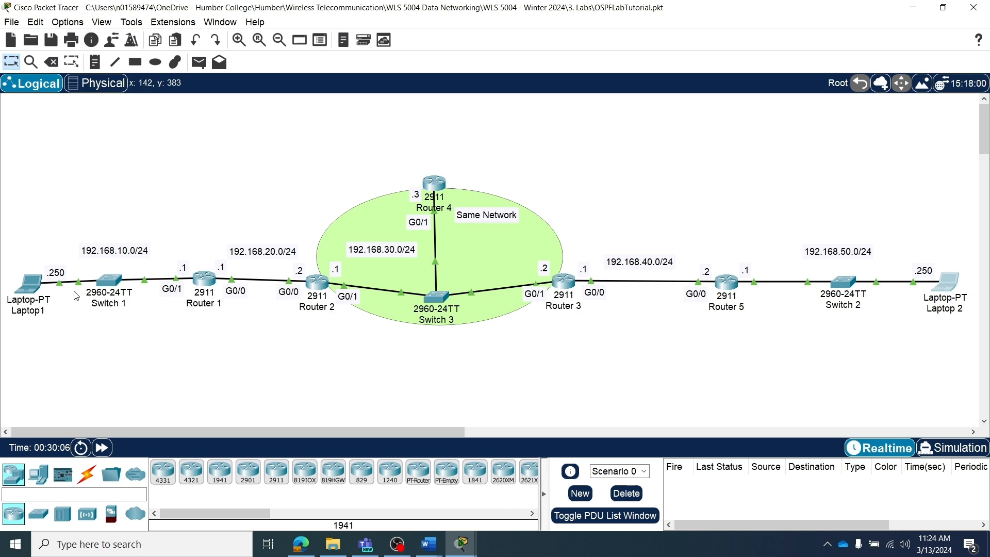
Step: Ping 192.168.50.250 from Laptop1's command prompt to test end-to-end connectivity, then close the laptop's window
{"action": "left_click", "coordinate": [31, 284]}
{"action": "left_click", "coordinate": [650, 155]}
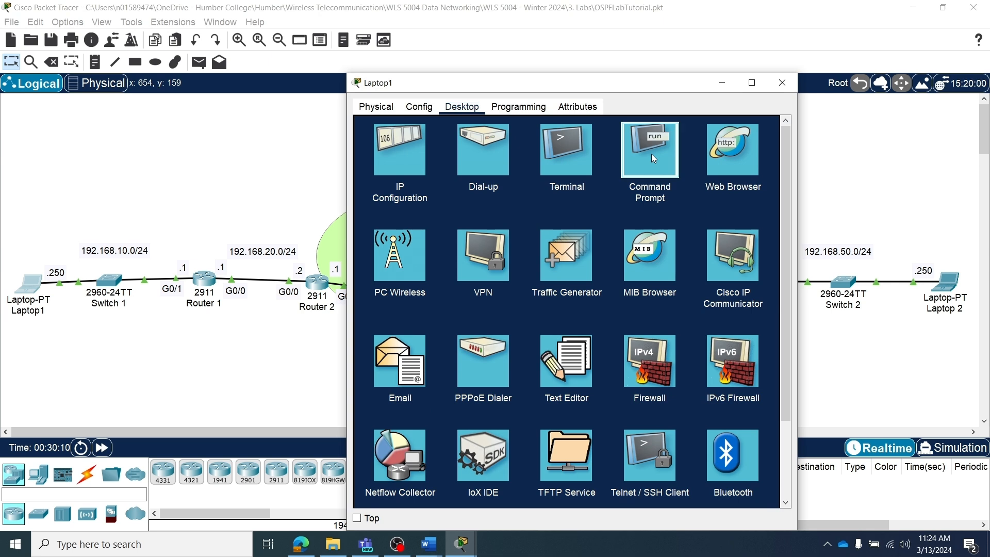
{"action": "type", "text": "pi"}
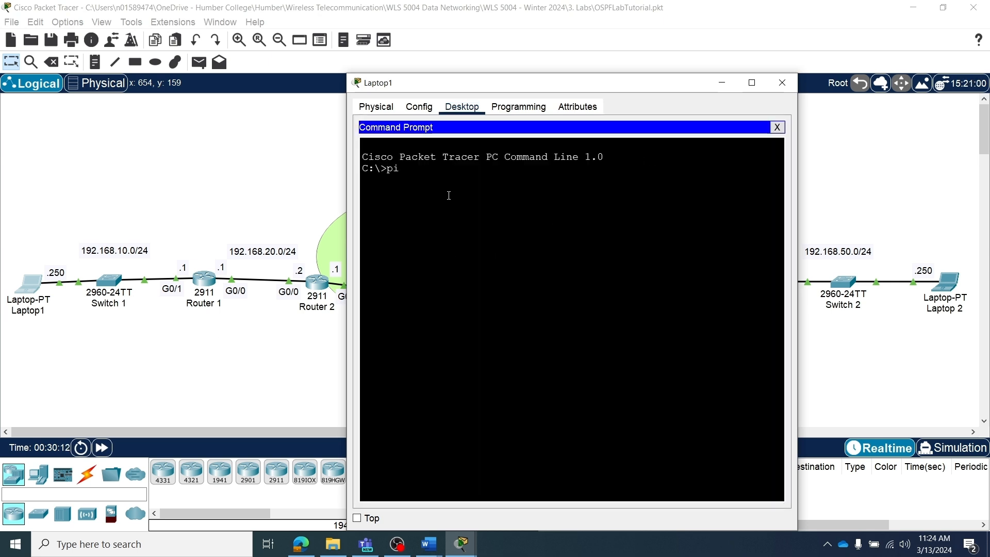
{"action": "type", "text": "ng 192.168"}
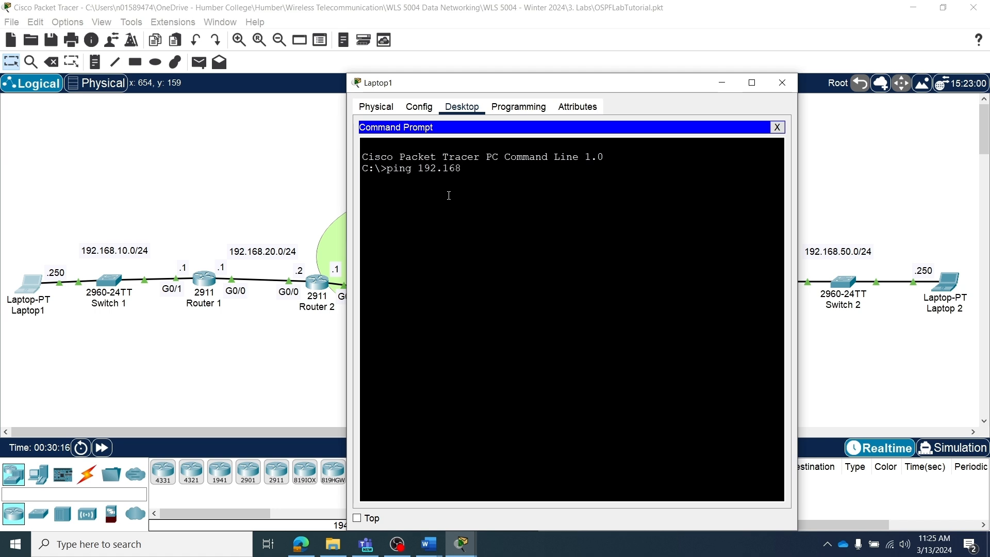
{"action": "type", "text": ".50.250"}
{"action": "key", "text": "Return"}
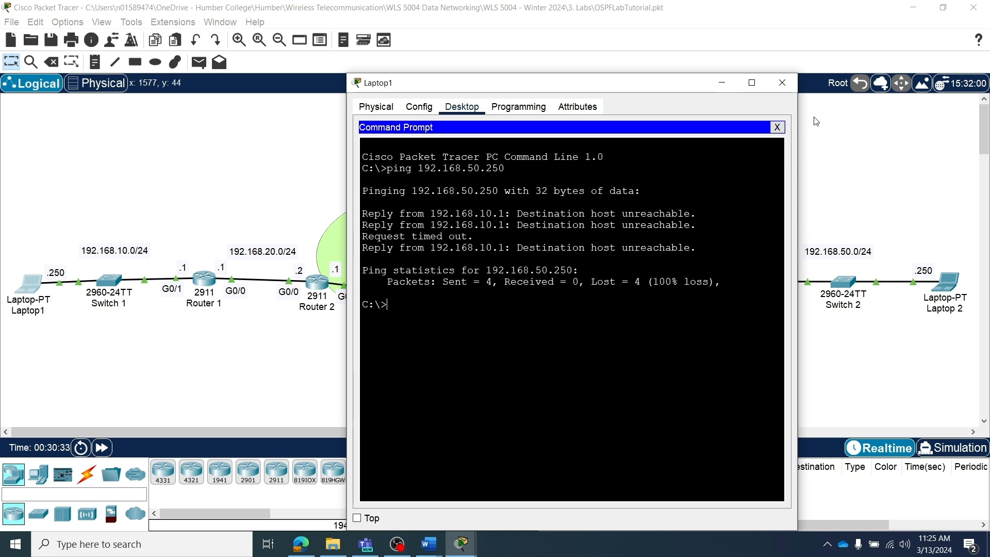
{"action": "left_click", "coordinate": [787, 88]}
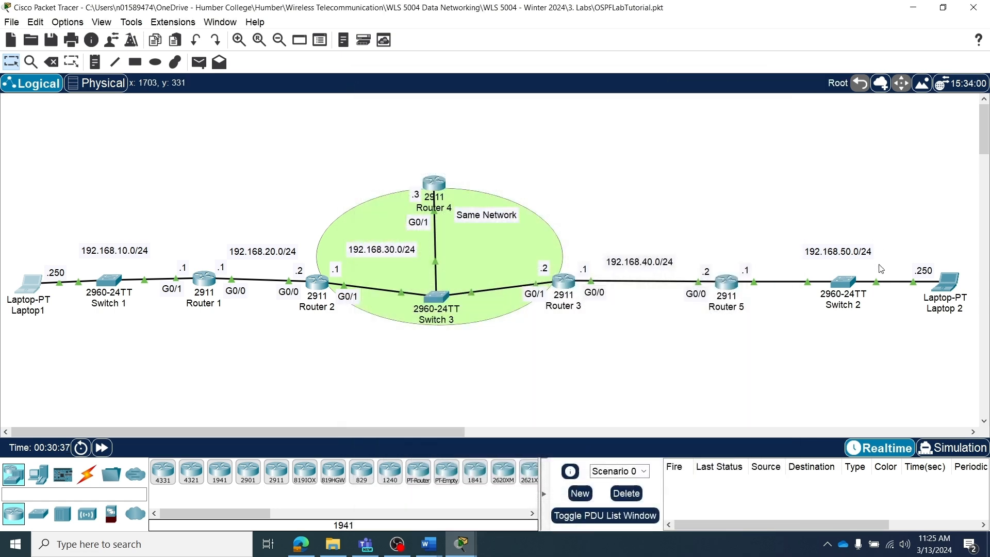
Step: Check Laptop 2's IPv4 address, subnet mask and default gateway settings, and close its window
{"action": "left_click", "coordinate": [953, 285]}
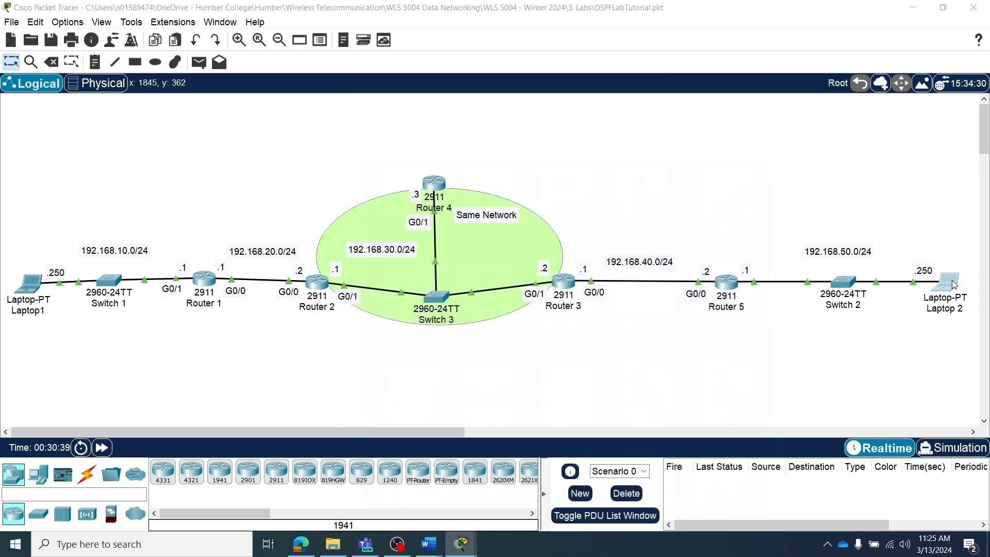
{"action": "left_click", "coordinate": [416, 160]}
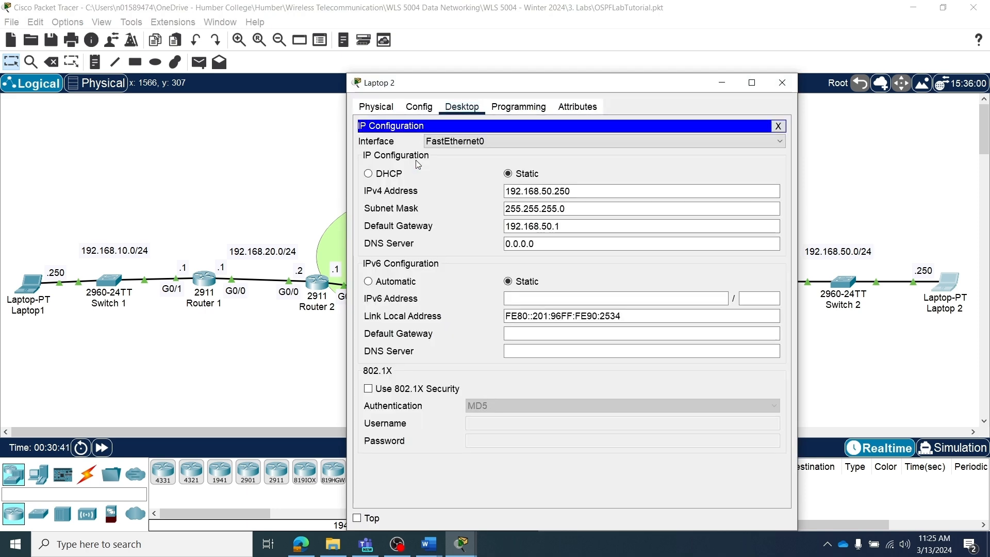
{"action": "left_click", "coordinate": [778, 84]}
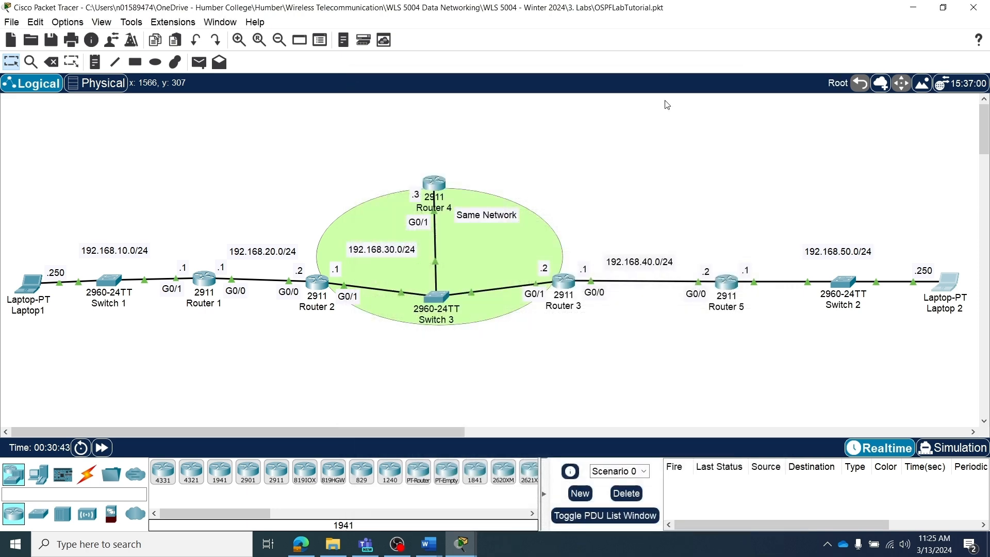
Step: Open Router 1's command line at full-screen size and enter privileged EXEC mode with "en"
{"action": "mouse_move", "coordinate": [32, 308]}
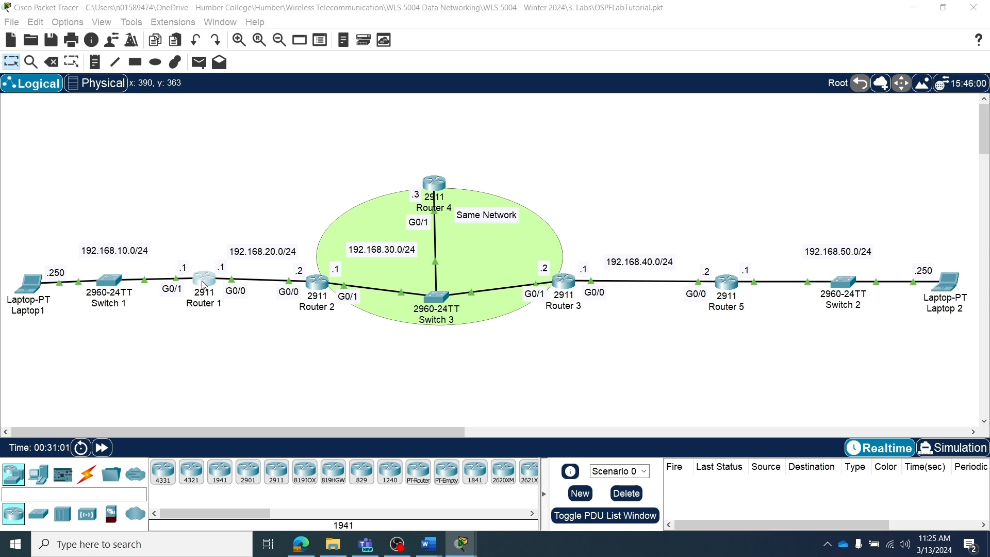
{"action": "left_click_drag", "start_coordinate": [0, 220], "coordinate": [509, 38]}
{"action": "left_click", "coordinate": [754, 34]}
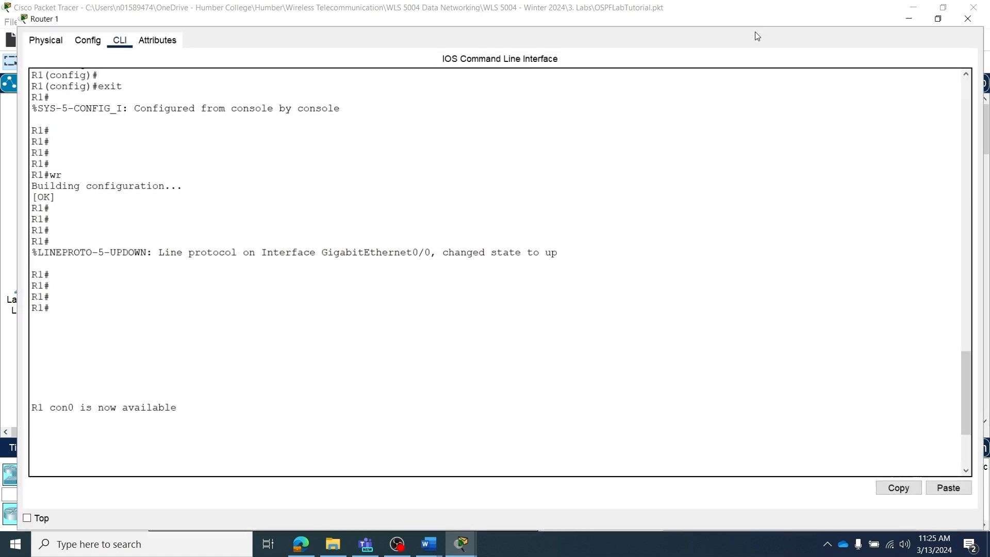
{"action": "key", "text": "Return"}
{"action": "key", "text": "Return"}
{"action": "key", "text": "Return"}
{"action": "key", "text": "Return"}
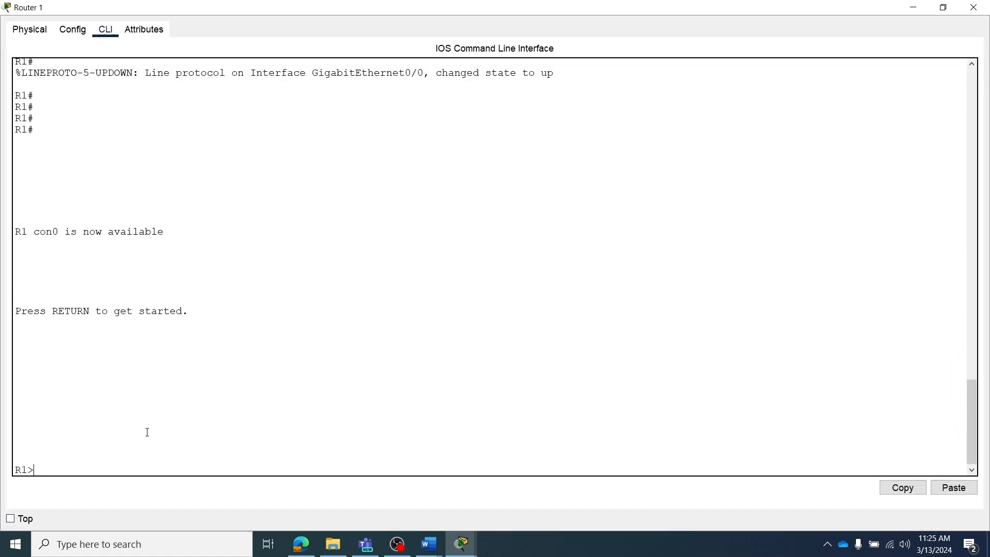
{"action": "type", "text": "en"}
{"action": "key", "text": "Return"}
{"action": "key", "text": "Return"}
{"action": "key", "text": "Return"}
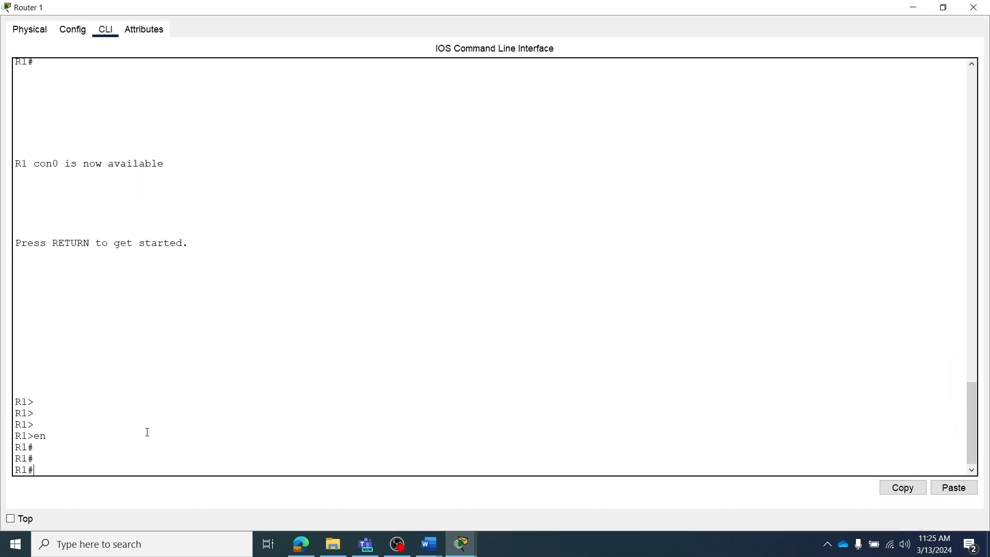
Step: Display Router 1's routing table with "sh ip route", examine its listed networks, and close the router window
{"action": "type", "text": "sh ip route"}
{"action": "key", "text": "Return"}
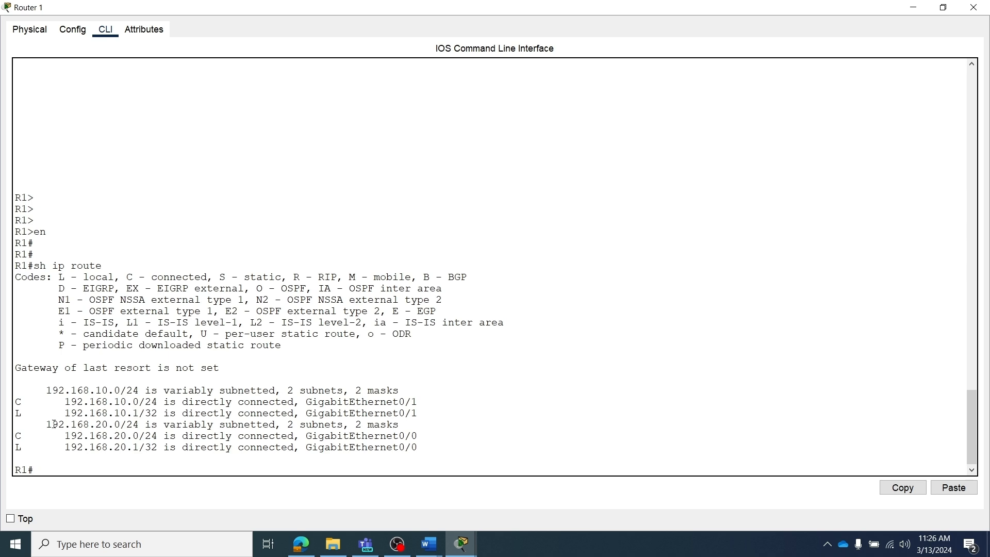
{"action": "left_click_drag", "start_coordinate": [43, 424], "coordinate": [175, 424]}
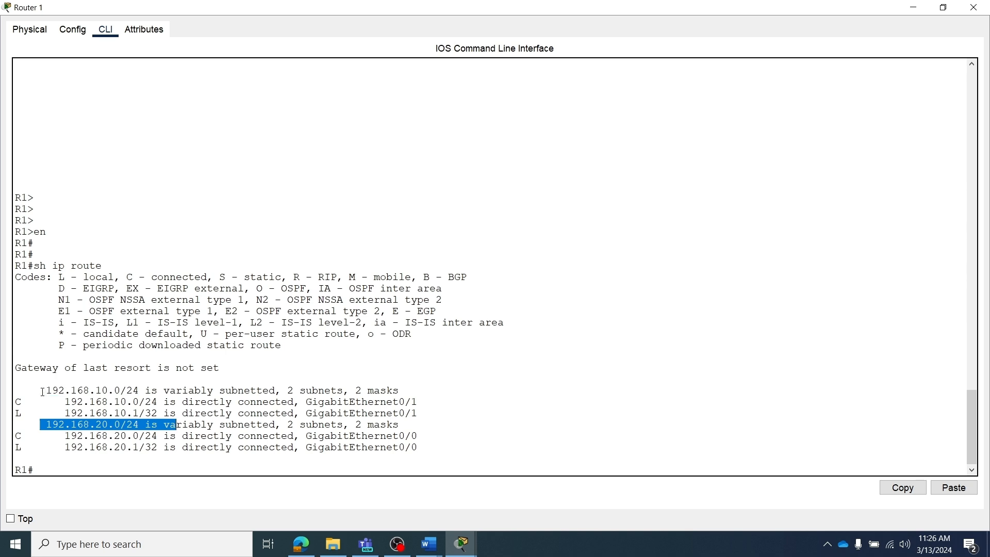
{"action": "left_click_drag", "start_coordinate": [43, 390], "coordinate": [176, 391]}
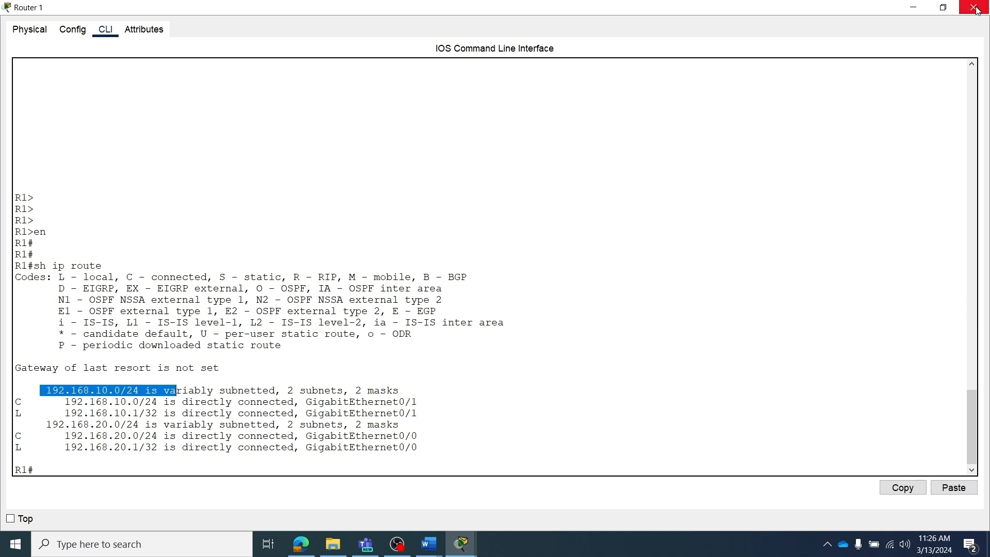
{"action": "left_click", "coordinate": [942, 7]}
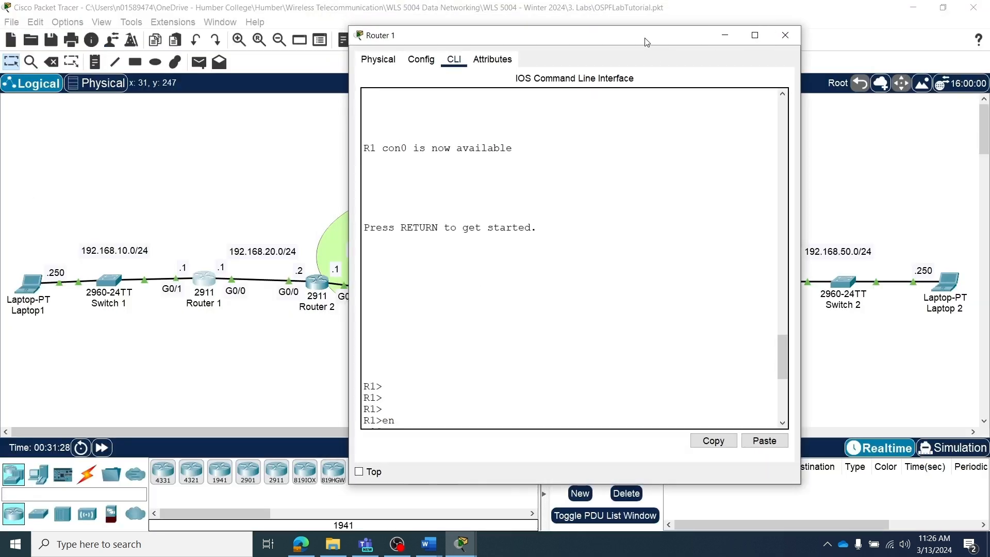
{"action": "left_click", "coordinate": [785, 35]}
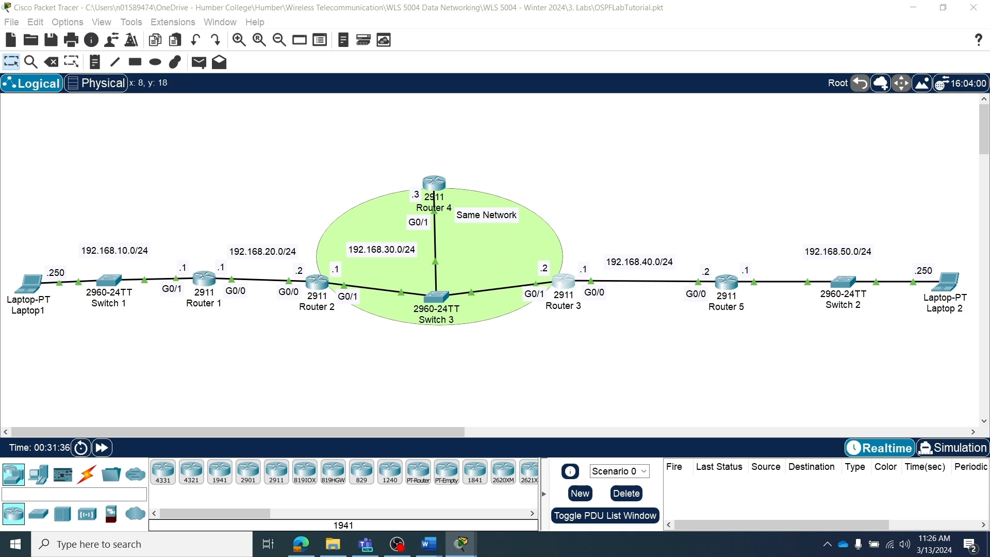
Step: Open Router 3's command line at full-screen size, exit the current session, and re-enter privileged EXEC mode with "en"
{"action": "left_click_drag", "start_coordinate": [0, 105], "coordinate": [529, 47]}
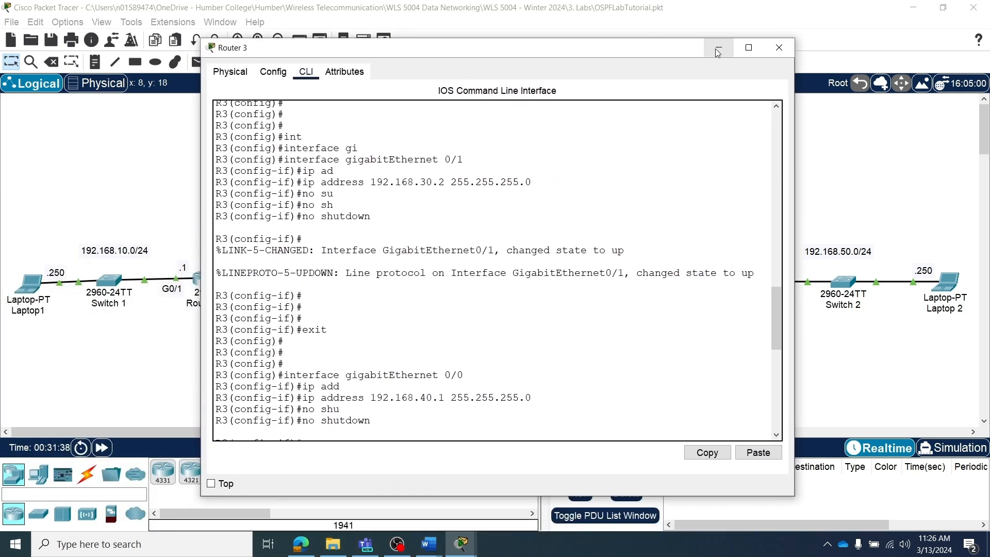
{"action": "left_click", "coordinate": [750, 48]}
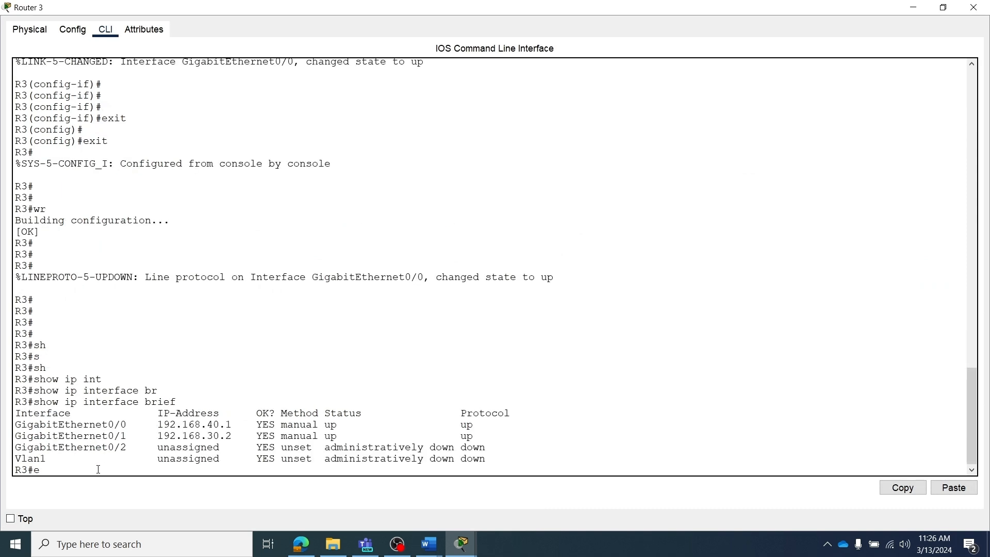
{"action": "type", "text": "xit"}
{"action": "key", "text": "Return"}
{"action": "key", "text": "Return"}
{"action": "key", "text": "Return"}
{"action": "key", "text": "Return"}
{"action": "key", "text": "Return"}
{"action": "type", "text": "en"}
{"action": "key", "text": "Return"}
{"action": "key", "text": "Return"}
{"action": "key", "text": "Return"}
{"action": "key", "text": "Return"}
{"action": "key", "text": "Return"}
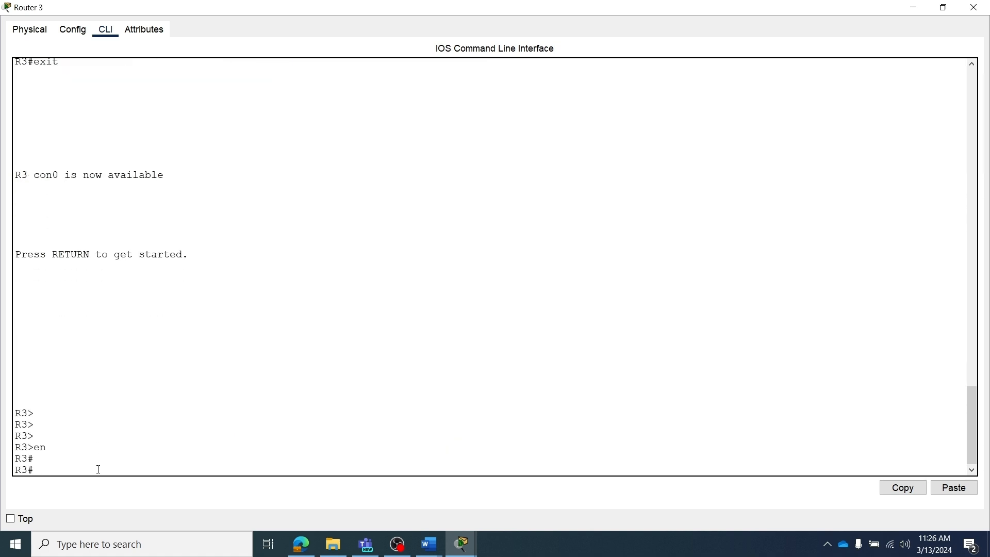
Step: Display Router 3's routing table with "sh ip route", examine its listed networks, and minimize the router window
{"action": "type", "text": "sh ip ro"}
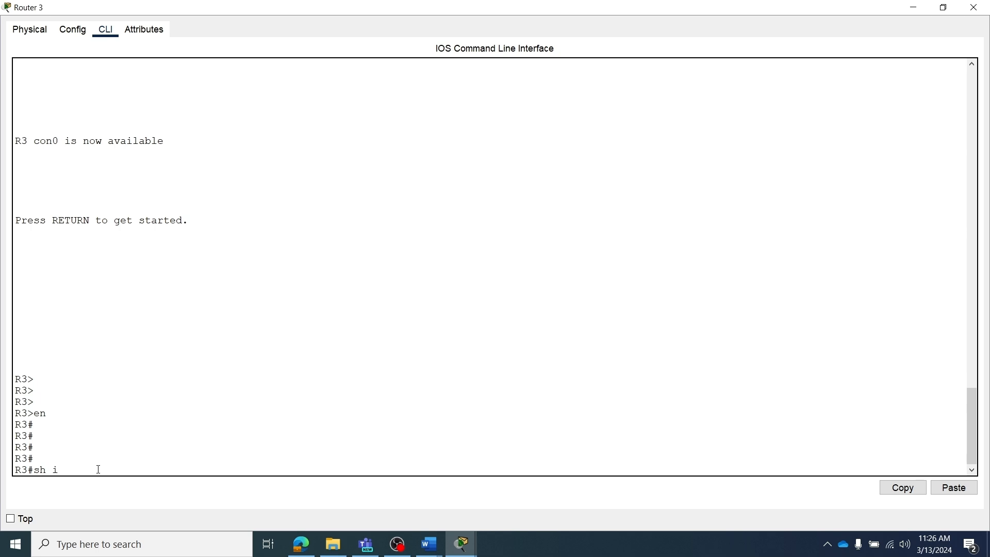
{"action": "key", "text": "Tab"}
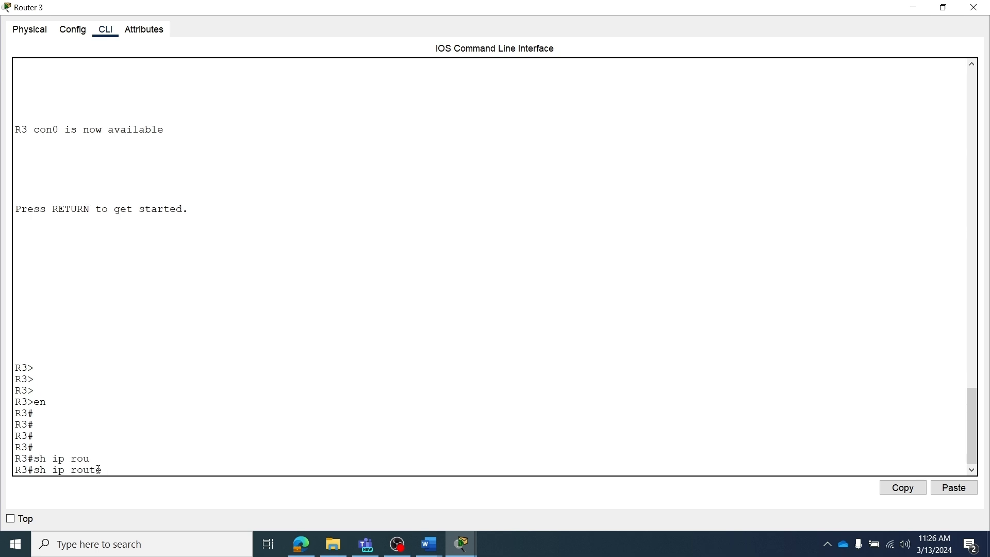
{"action": "key", "text": "Return"}
{"action": "key", "text": "Return"}
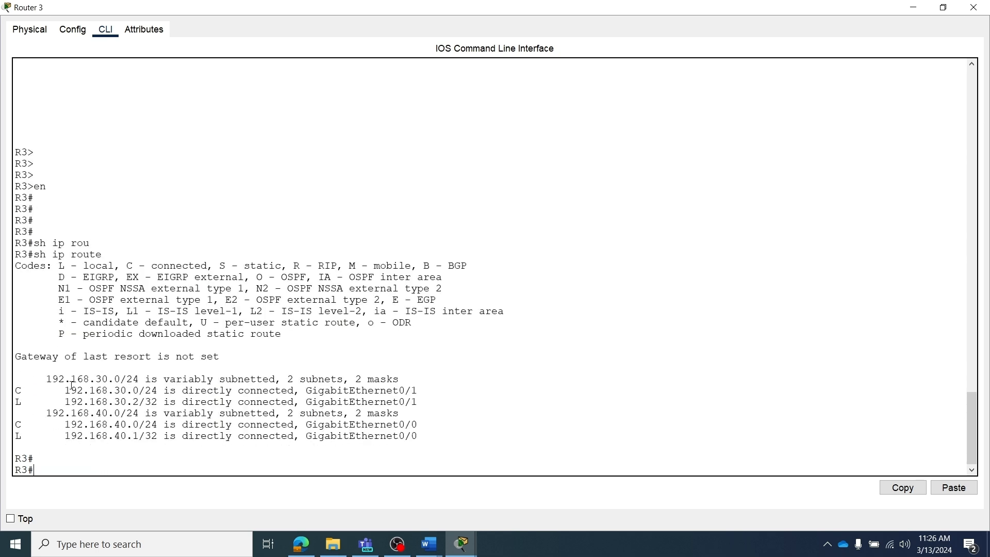
{"action": "left_click_drag", "start_coordinate": [49, 380], "coordinate": [146, 379]}
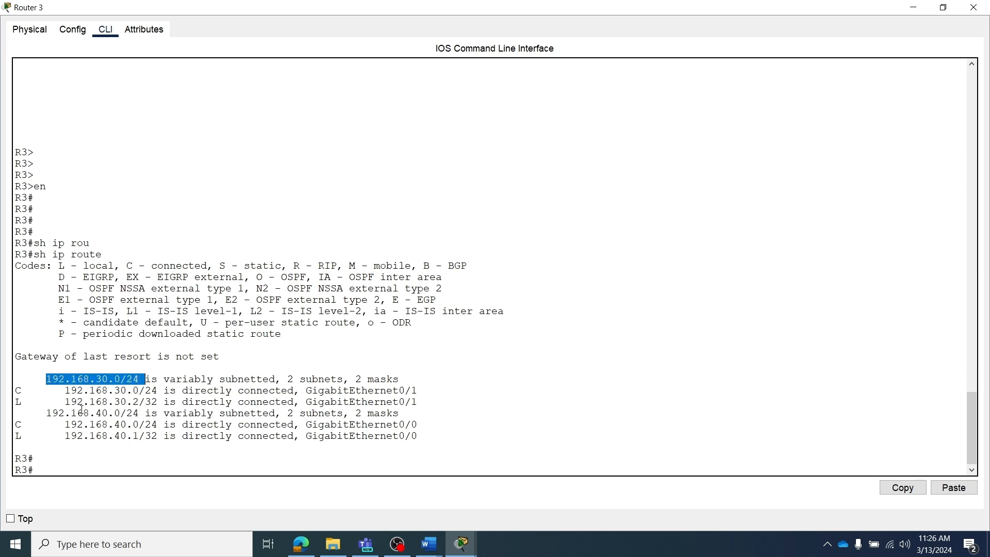
{"action": "left_click_drag", "start_coordinate": [47, 414], "coordinate": [177, 413]}
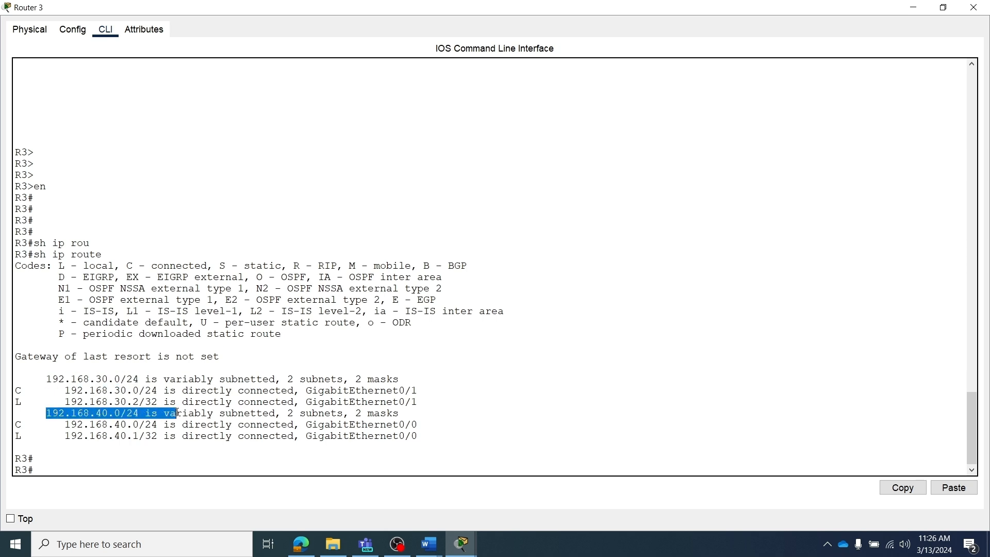
{"action": "left_click", "coordinate": [944, 7]}
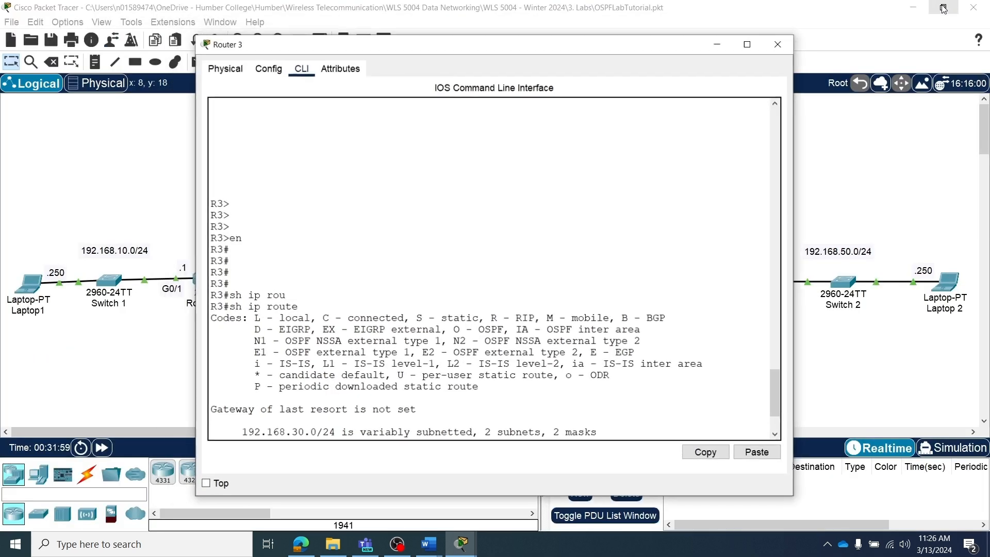
{"action": "left_click", "coordinate": [719, 48]}
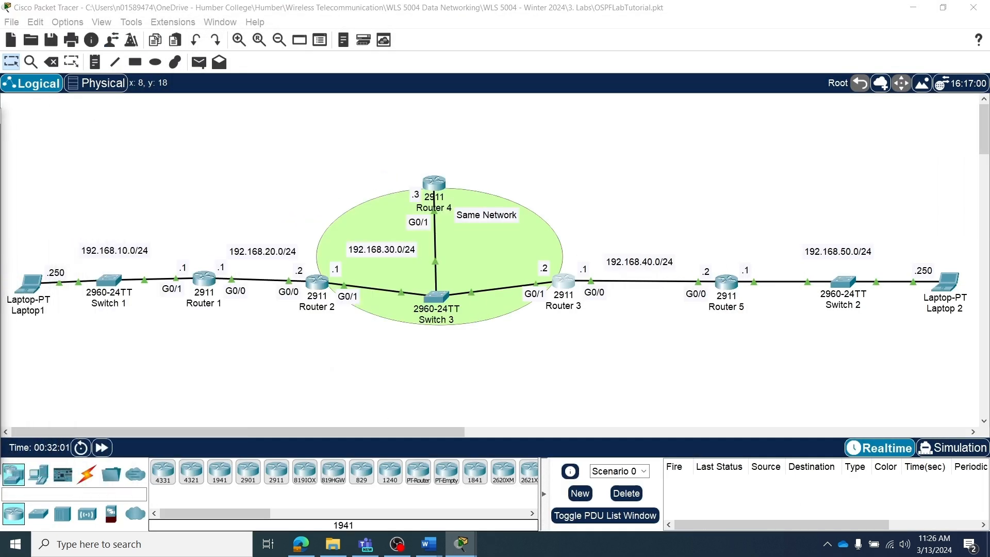
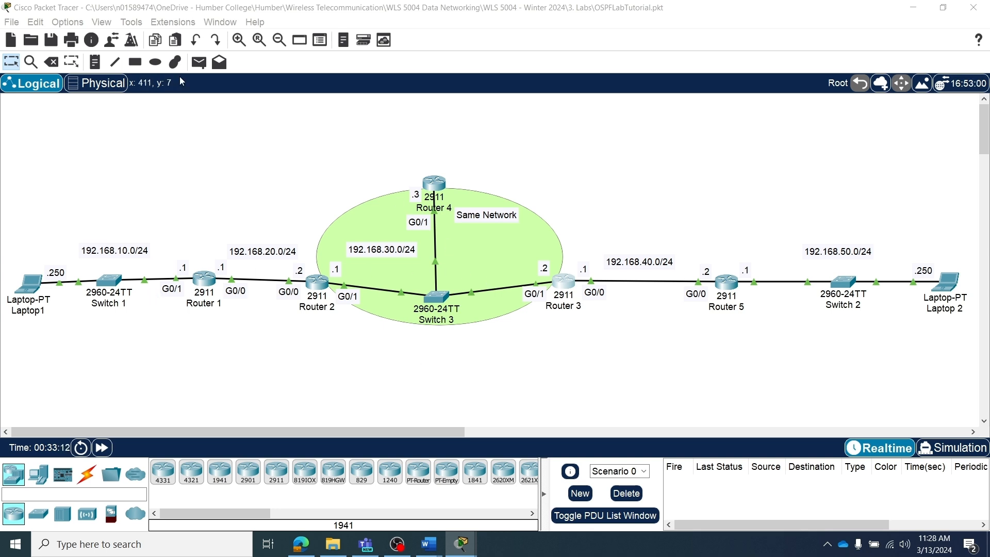
Step: Add a text note reading "OSPF" to the workspace and position it just above Router 4
{"action": "left_click", "coordinate": [95, 63]}
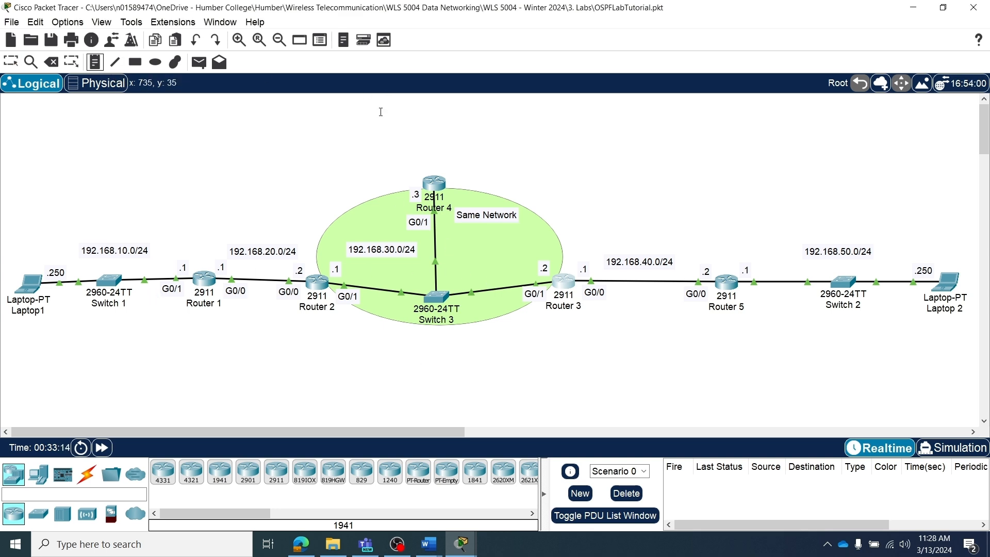
{"action": "left_click", "coordinate": [355, 122]}
{"action": "type", "text": "OSPF"}
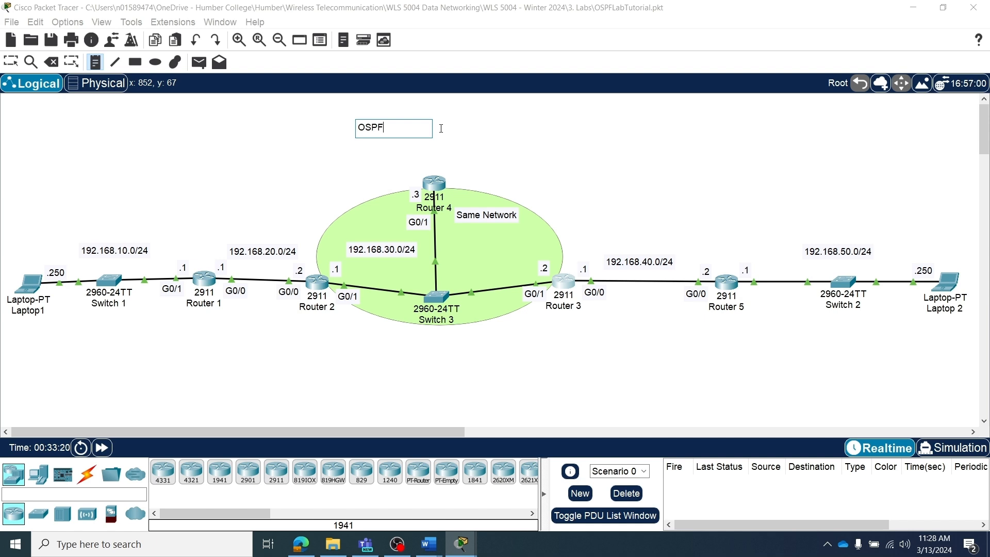
{"action": "left_click", "coordinate": [440, 128]}
{"action": "left_click_drag", "start_coordinate": [374, 131], "coordinate": [438, 146]}
{"action": "left_click", "coordinate": [513, 373]}
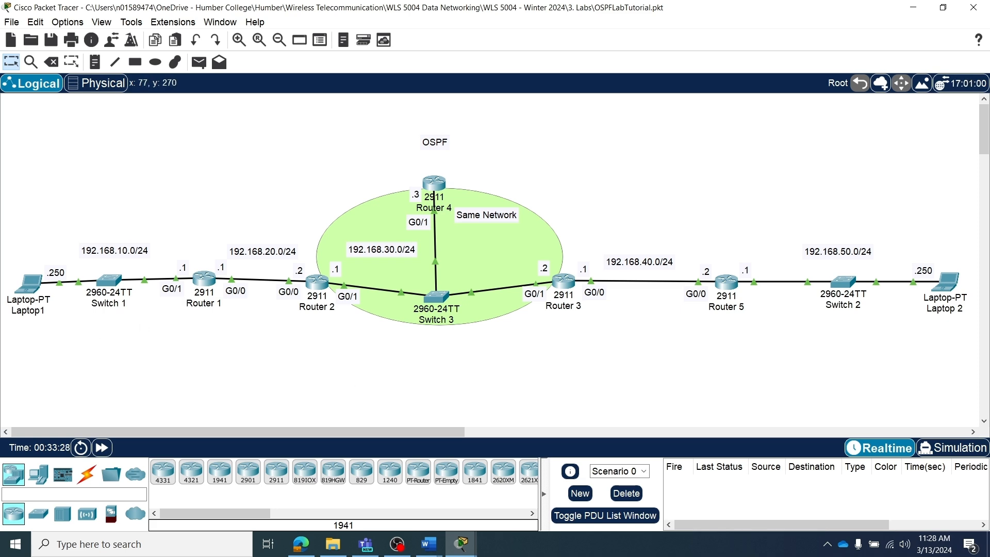
Step: Open Router 1's command-line interface and go to a fresh privileged prompt at the end of its output
{"action": "left_click_drag", "start_coordinate": [0, 237], "coordinate": [989, 107]}
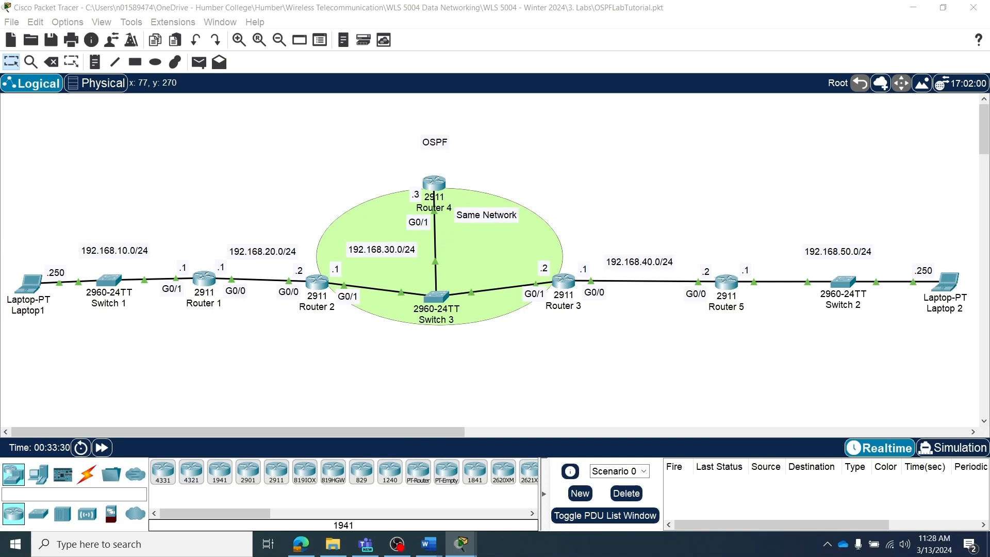
{"action": "left_click_drag", "start_coordinate": [0, 227], "coordinate": [363, 86]}
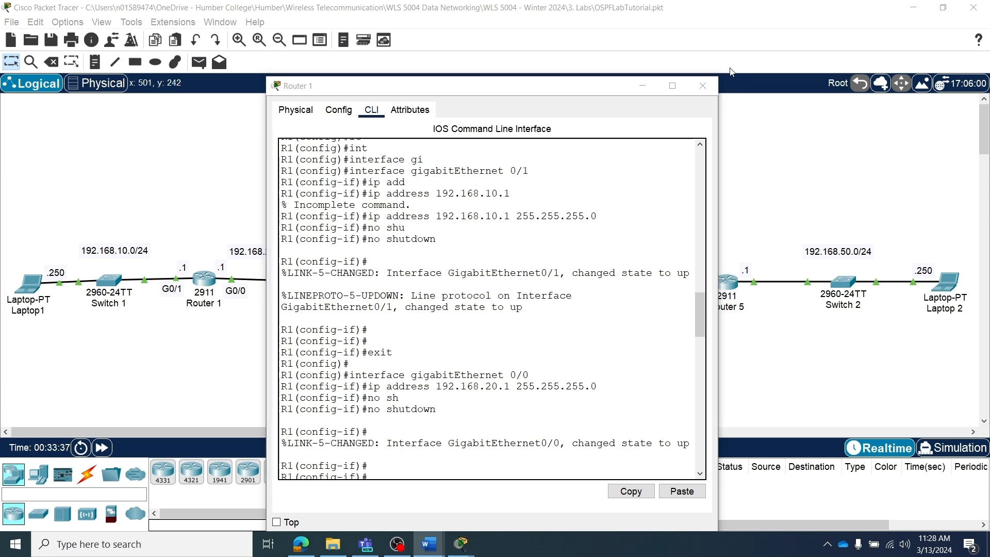
{"action": "left_click_drag", "start_coordinate": [472, 88], "coordinate": [544, 35]}
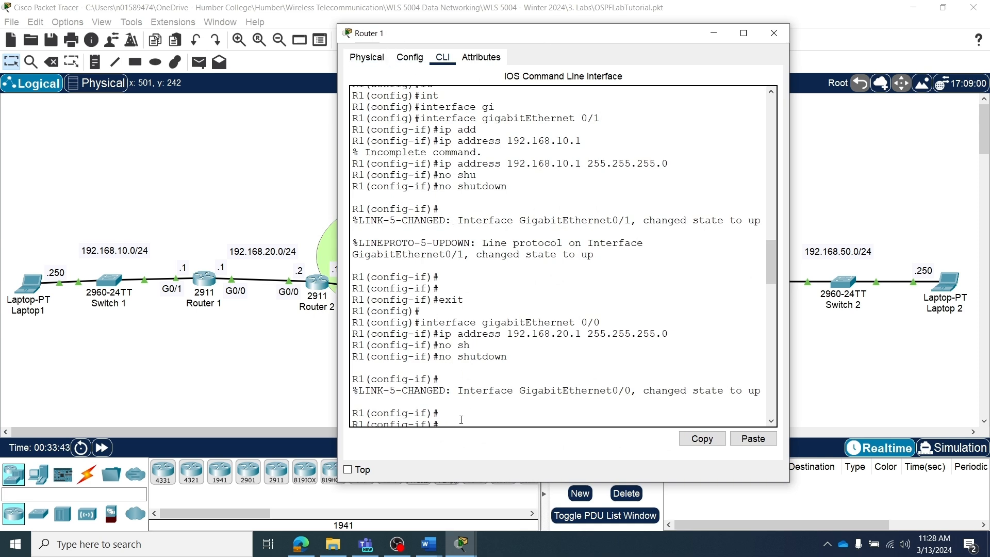
{"action": "scroll", "coordinate": [461, 420], "scroll_direction": "down", "scroll_amount": 11}
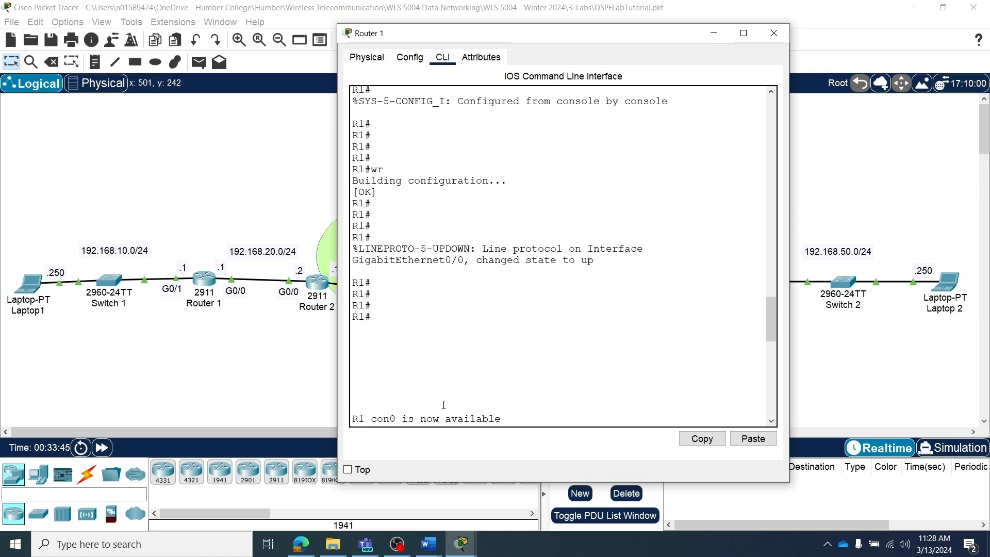
{"action": "scroll", "coordinate": [398, 373], "scroll_direction": "down", "scroll_amount": 5}
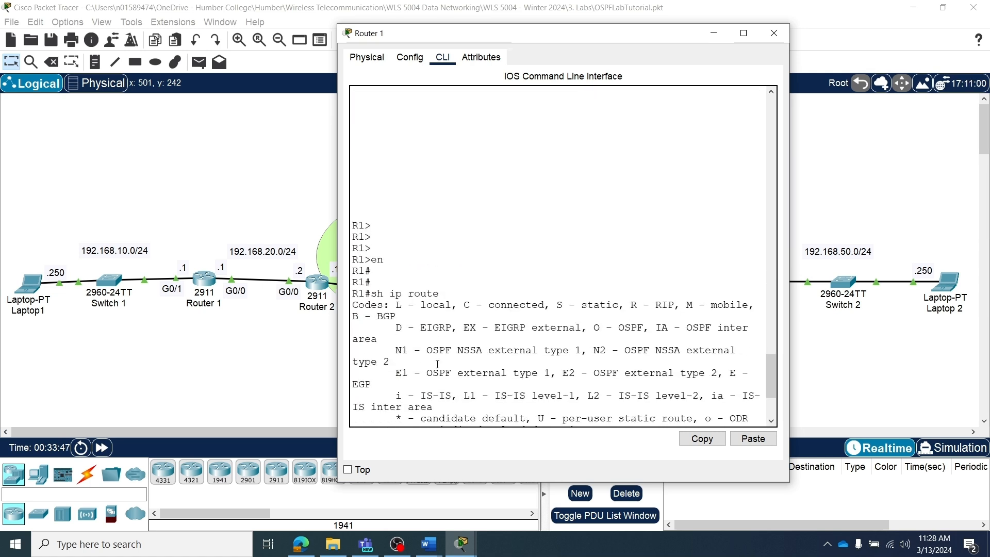
{"action": "scroll", "coordinate": [436, 364], "scroll_direction": "down", "scroll_amount": 4}
{"action": "key", "text": "Return"}
{"action": "key", "text": "Return"}
{"action": "key", "text": "Return"}
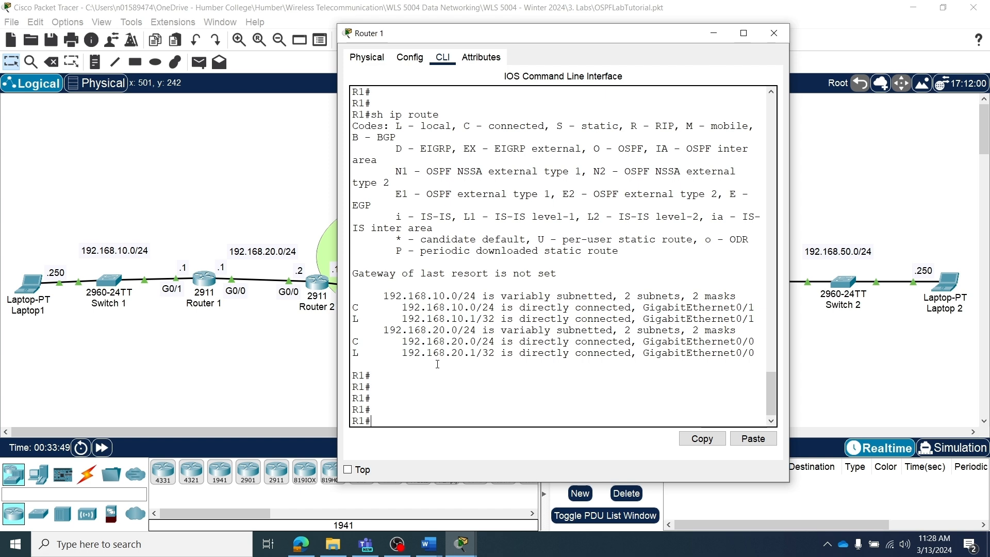
Step: Show Router 1's running configuration and examine the IP addresses on GigabitEthernet0/0 and GigabitEthernet0/1
{"action": "type", "text": "sh ru"}
{"action": "key", "text": "Tab"}
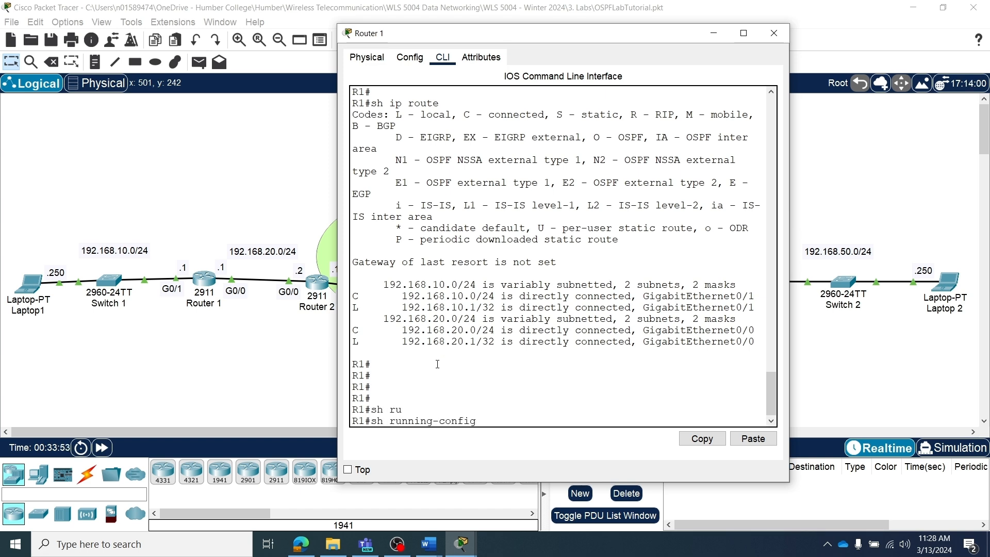
{"action": "key", "text": "Return"}
{"action": "key", "text": "space"}
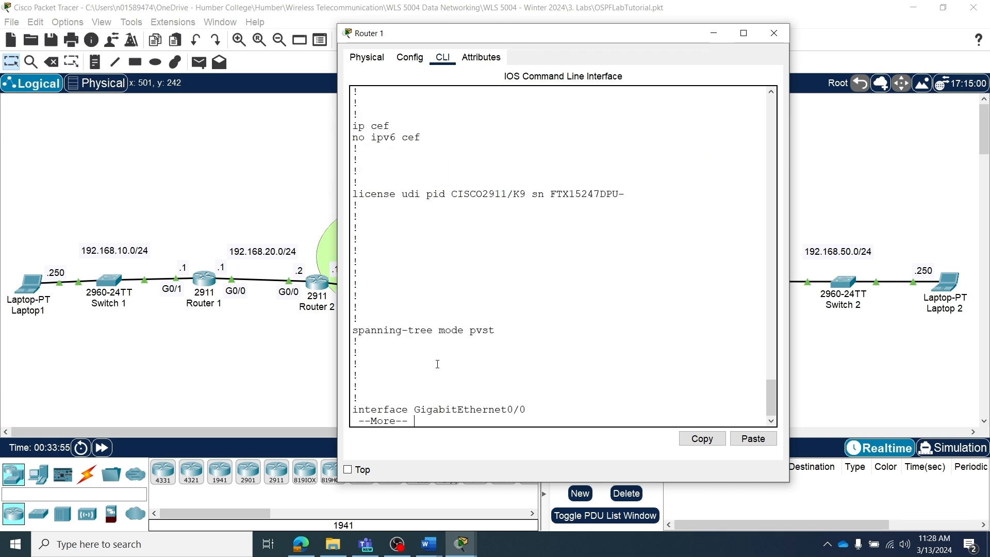
{"action": "key", "text": "space"}
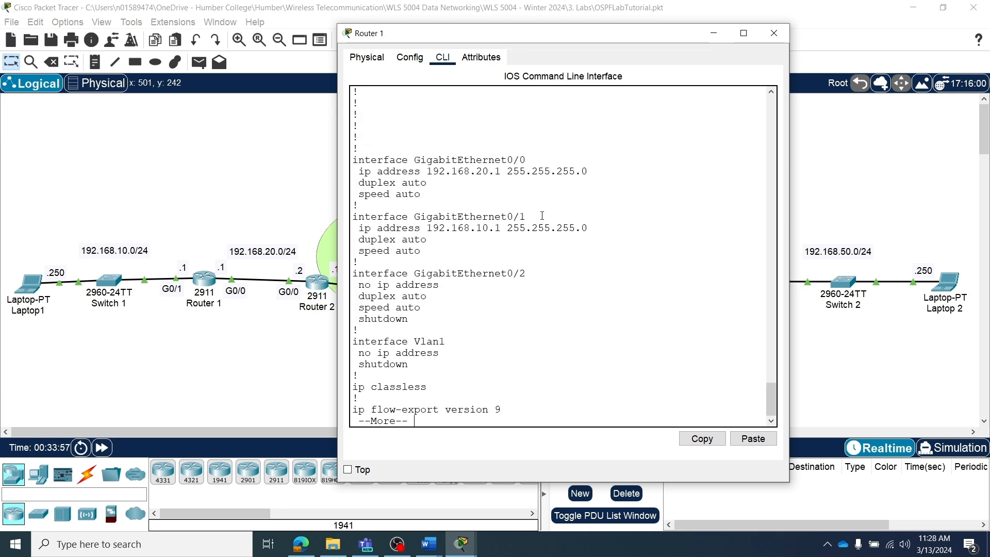
{"action": "left_click_drag", "start_coordinate": [592, 172], "coordinate": [394, 161]}
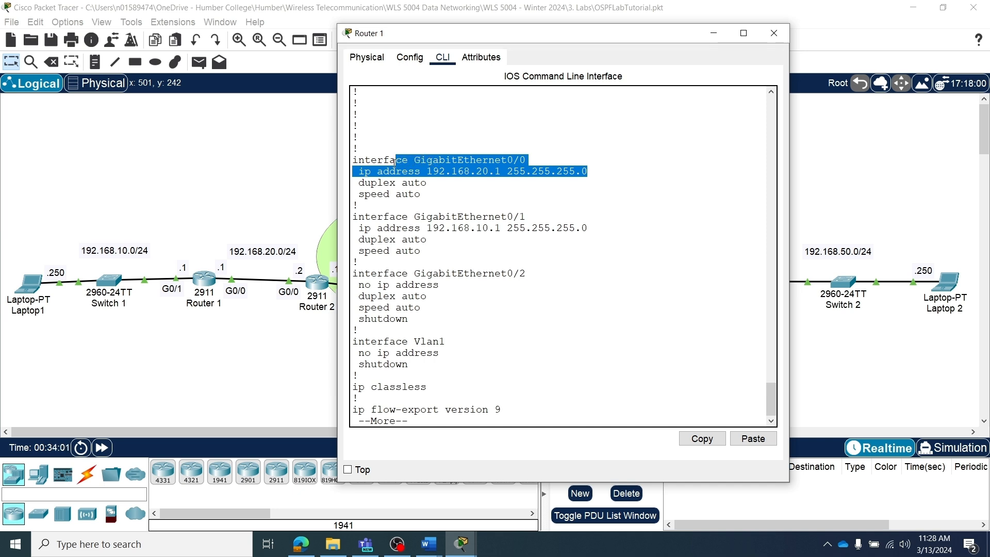
{"action": "left_click", "coordinate": [596, 230]}
{"action": "left_click_drag", "start_coordinate": [596, 230], "coordinate": [490, 213]}
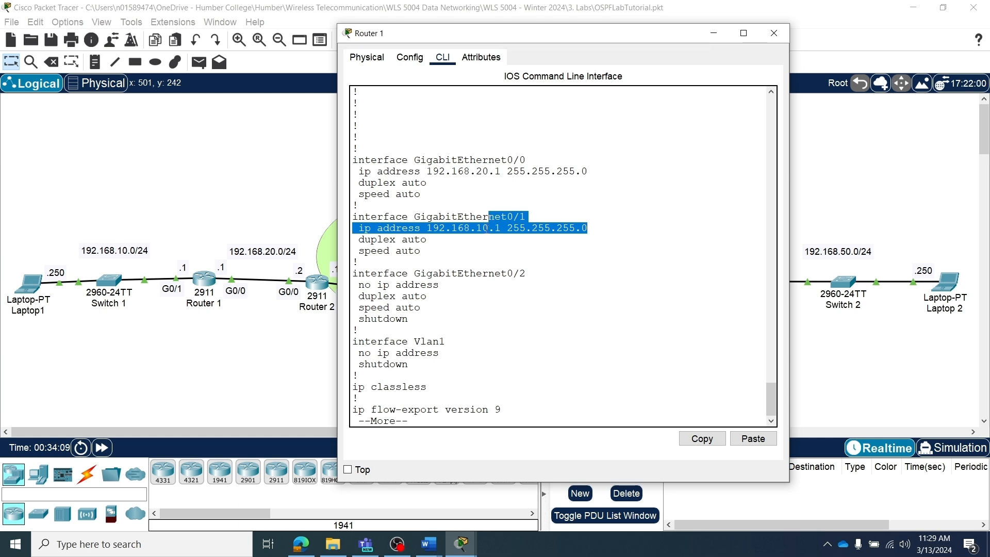
{"action": "key", "text": "space"}
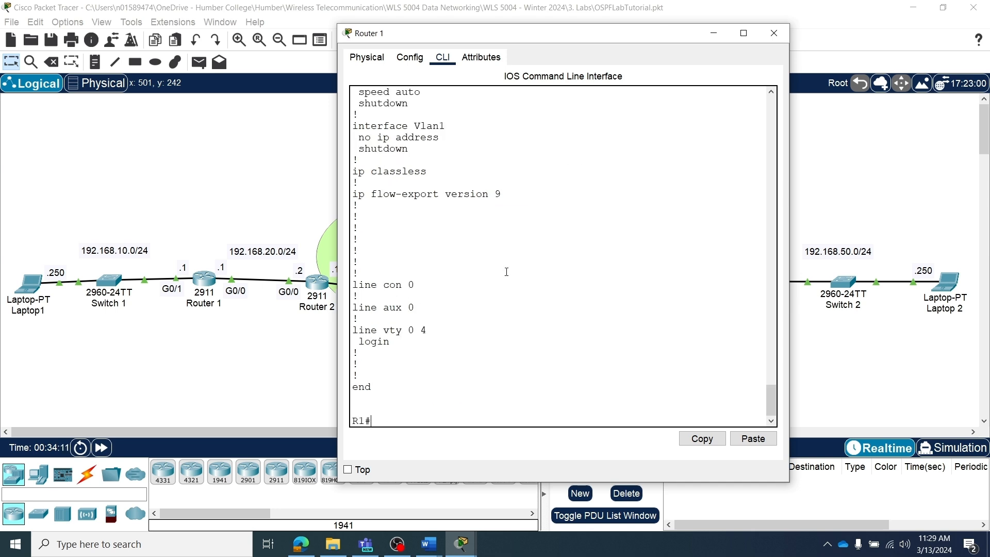
{"action": "scroll", "coordinate": [509, 278], "scroll_direction": "up", "scroll_amount": 4}
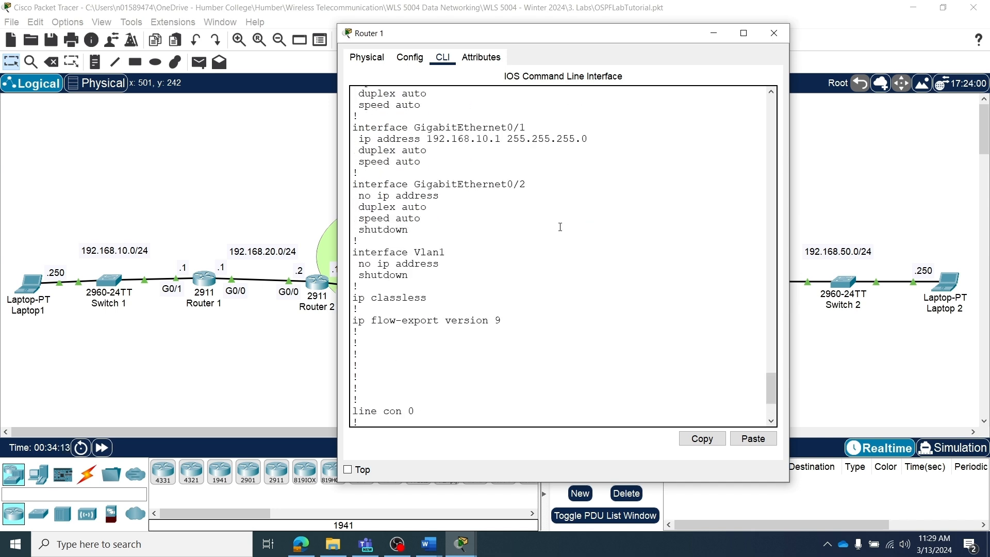
{"action": "scroll", "coordinate": [485, 198], "scroll_direction": "up", "scroll_amount": 2}
{"action": "scroll", "coordinate": [485, 202], "scroll_direction": "down", "scroll_amount": 6}
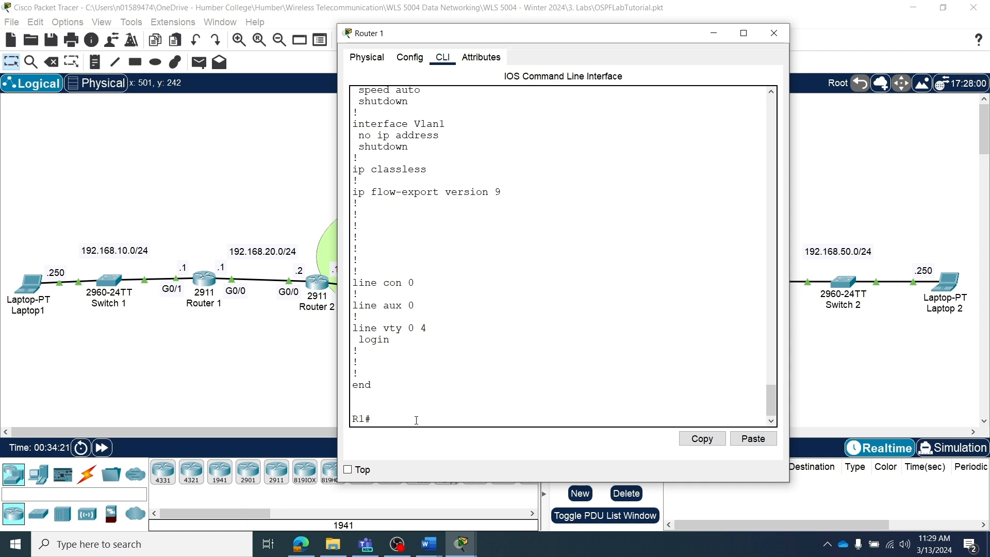
Step: Enter global configuration mode on Router 1 with configure terminal
{"action": "type", "text": "conf"}
{"action": "key", "text": "Tab"}
{"action": "type", "text": "te"}
{"action": "key", "text": "Tab"}
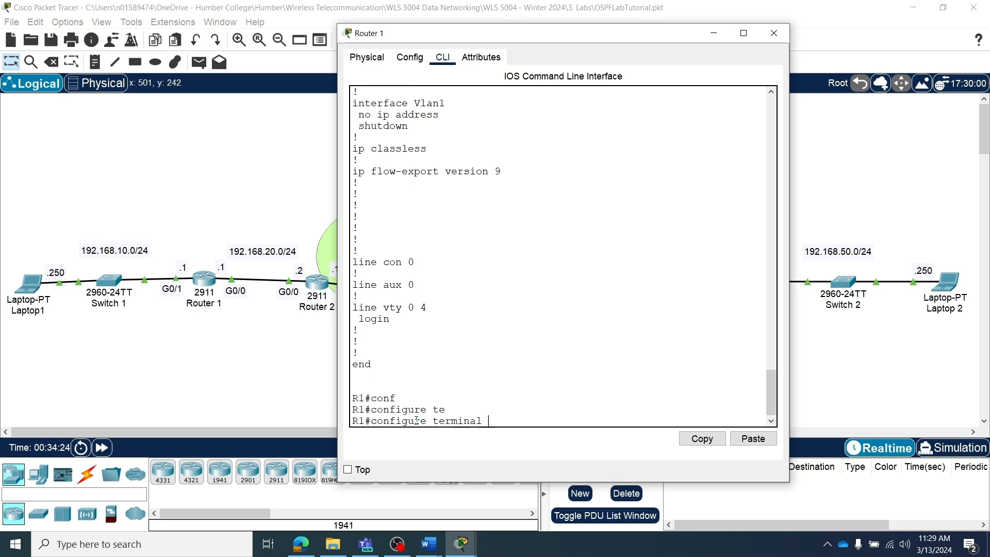
{"action": "key", "text": "Return"}
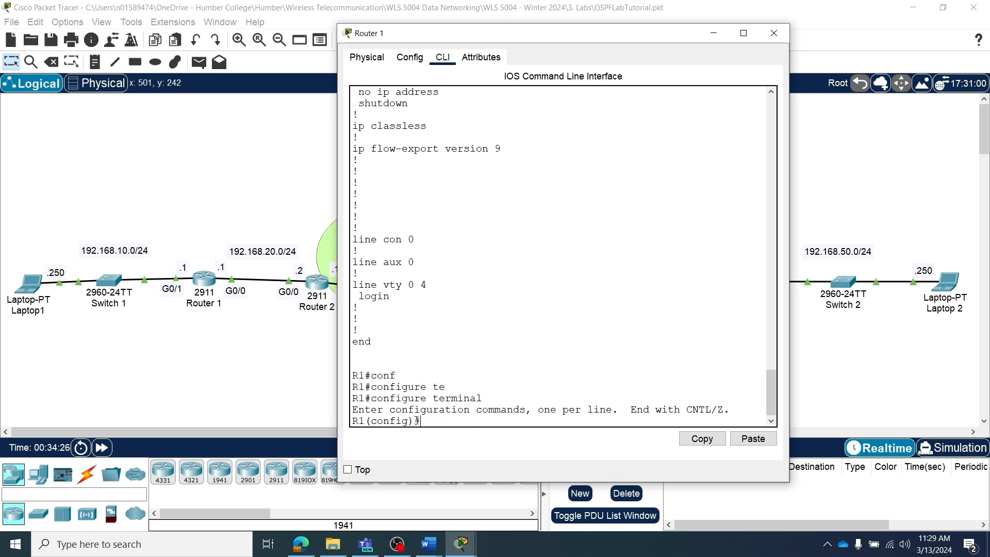
{"action": "key", "text": "Return"}
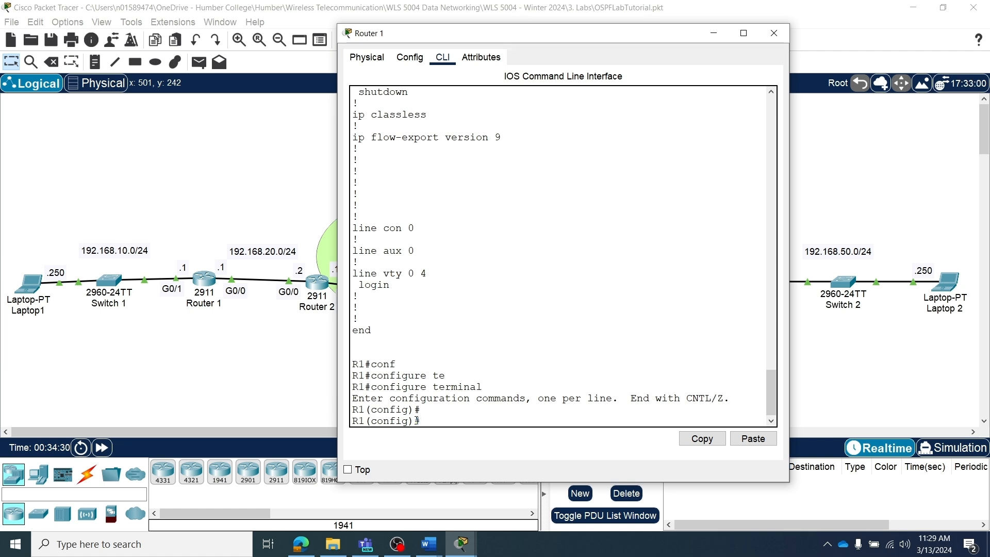
Step: Start OSPF routing on Router 1 with process ID 1 using router ospf 1
{"action": "type", "text": "rou"}
{"action": "key", "text": "Tab"}
{"action": "type", "text": "os"}
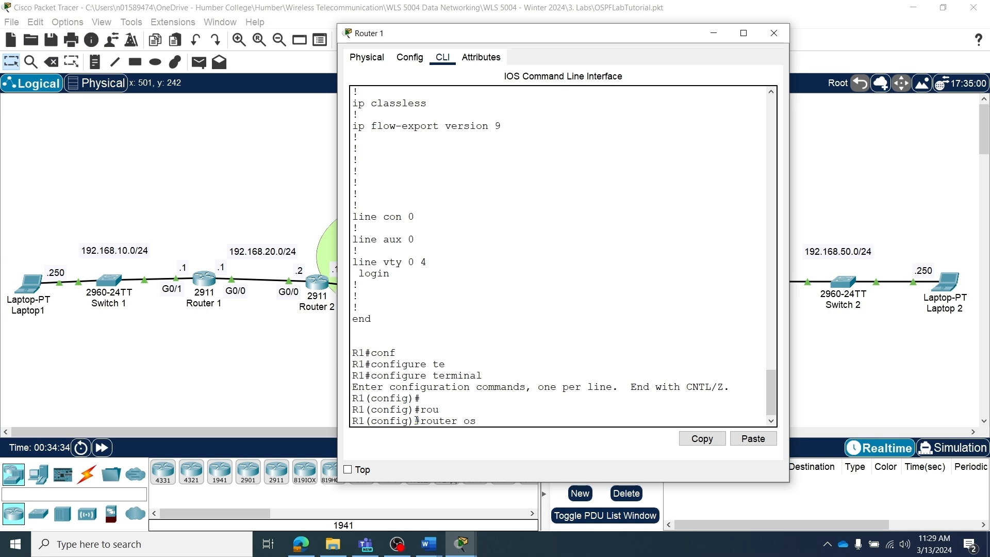
{"action": "key", "text": "Tab"}
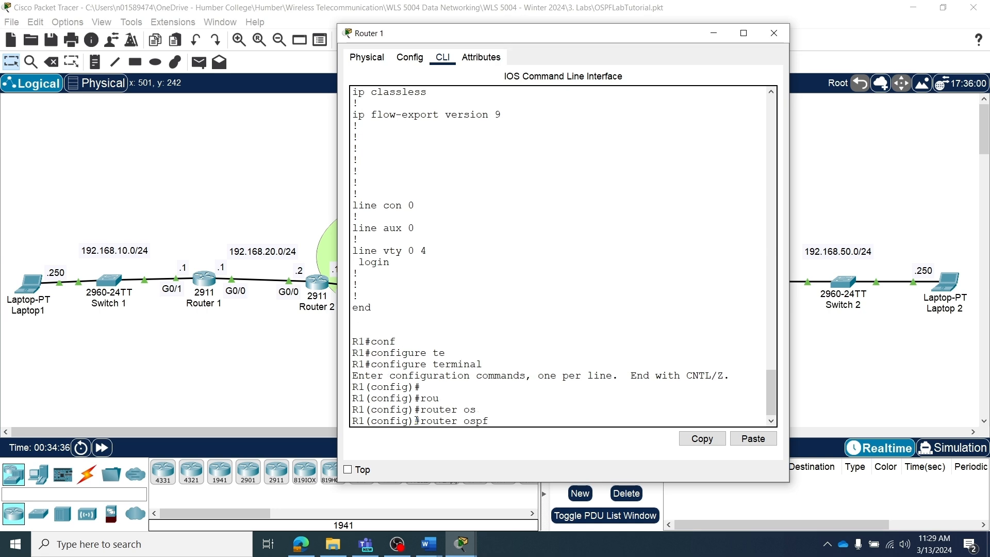
{"action": "type", "text": "1"}
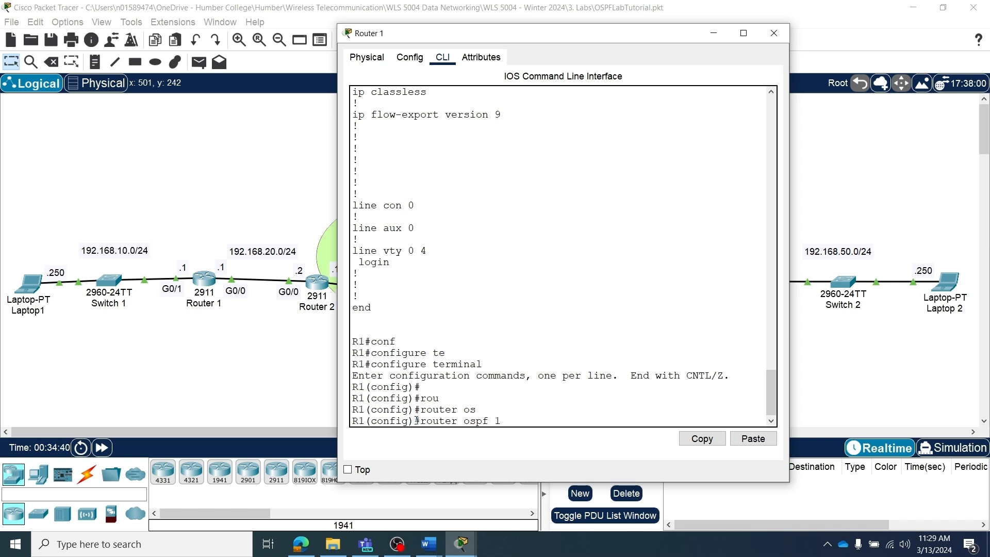
{"action": "key", "text": "Return"}
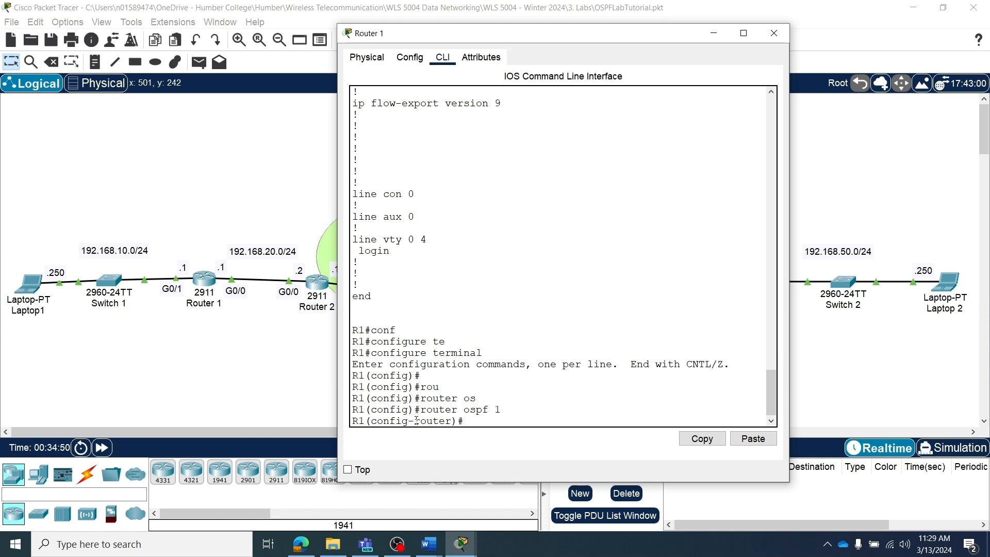
Step: Advertise network 192.168.10.0 with wildcard mask 0.0.0.255 in area 0 under Router 1's OSPF process
{"action": "left_click_drag", "start_coordinate": [504, 41], "coordinate": [571, 34]}
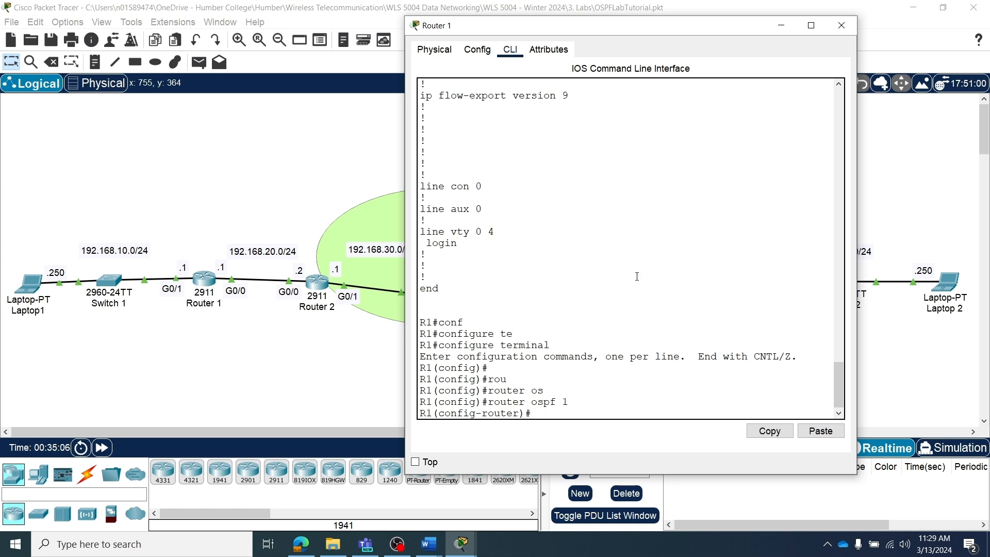
{"action": "type", "text": "net"}
{"action": "key", "text": "Tab"}
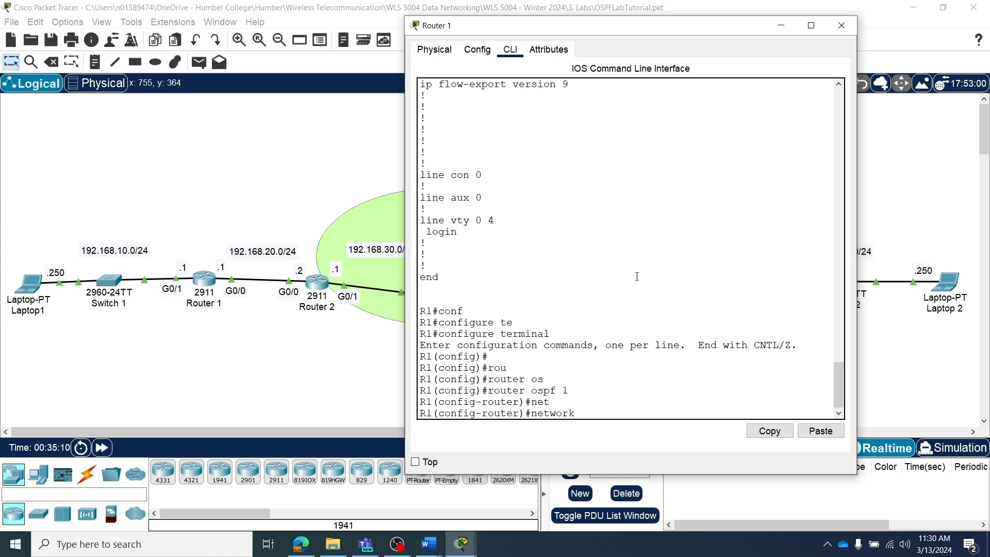
{"action": "type", "text": "192.168.10.0"}
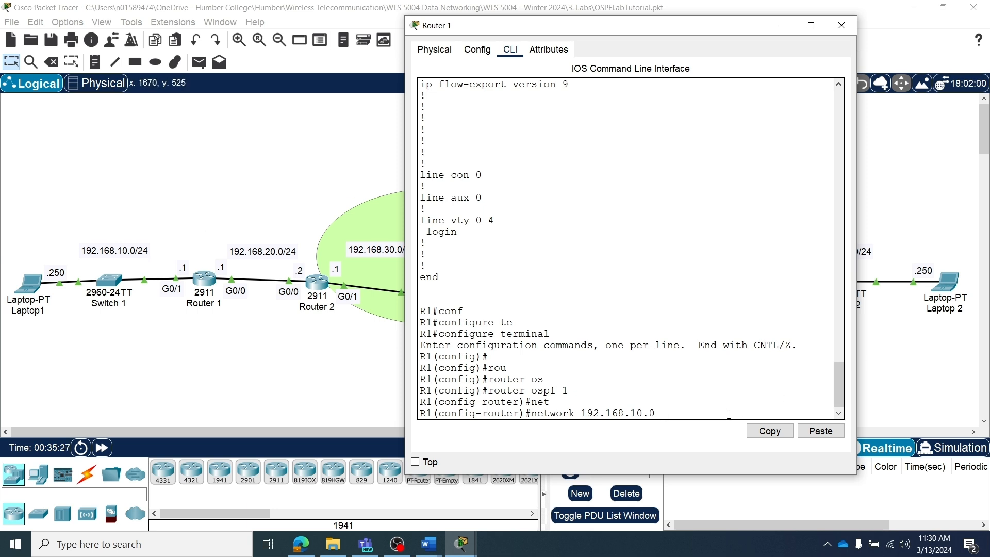
{"action": "type", "text": "0.0.0.255"}
{"action": "type", "text": "area 0"}
{"action": "key", "text": "Return"}
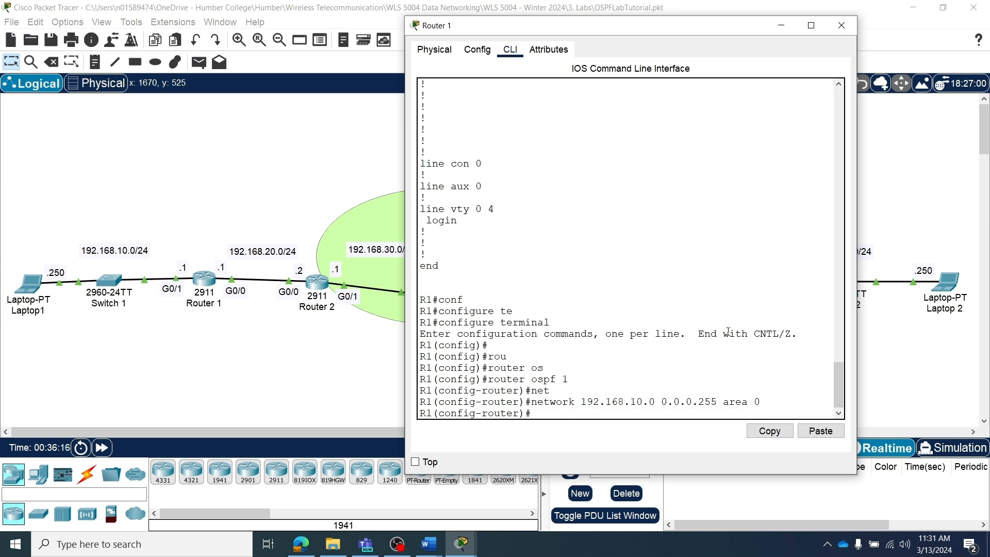
Step: Reuse the previous network command to advertise 192.168.20.0 with wildcard mask 0.0.0.255 in area 0 on Router 1
{"action": "key", "text": "Up"}
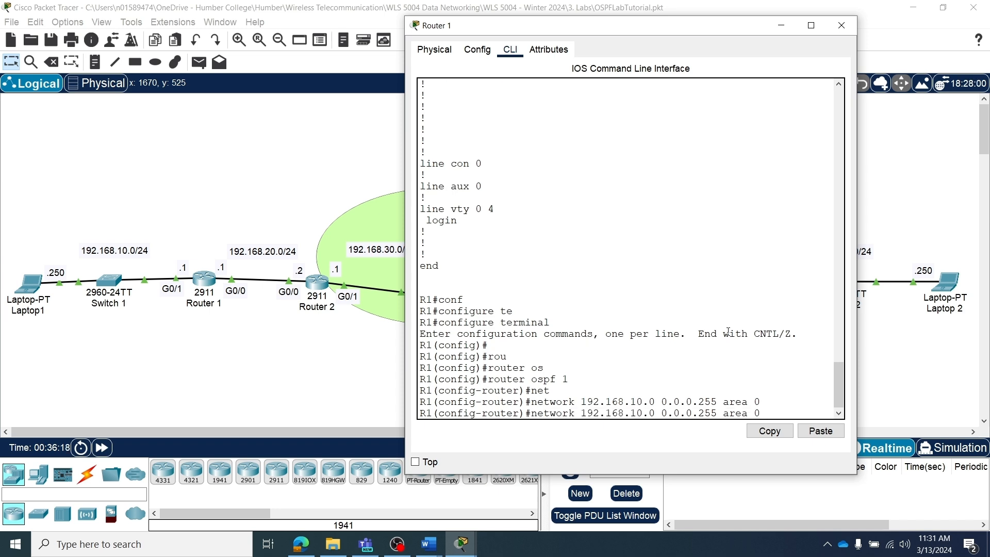
{"action": "key", "text": "Left"}
{"action": "key", "text": "Left"}
{"action": "key", "text": "Left"}
{"action": "key", "text": "Left"}
{"action": "key", "text": "Left"}
{"action": "key", "text": "Left"}
{"action": "key", "text": "BackSpace"}
{"action": "type", "text": "2"}
{"action": "key", "text": "Return"}
{"action": "key", "text": "Return"}
{"action": "key", "text": "Return"}
{"action": "key", "text": "Return"}
Step: Exit OSPF router configuration and global configuration on Router 1, returning to privileged mode
{"action": "type", "text": "exir"}
{"action": "key", "text": "BackSpace"}
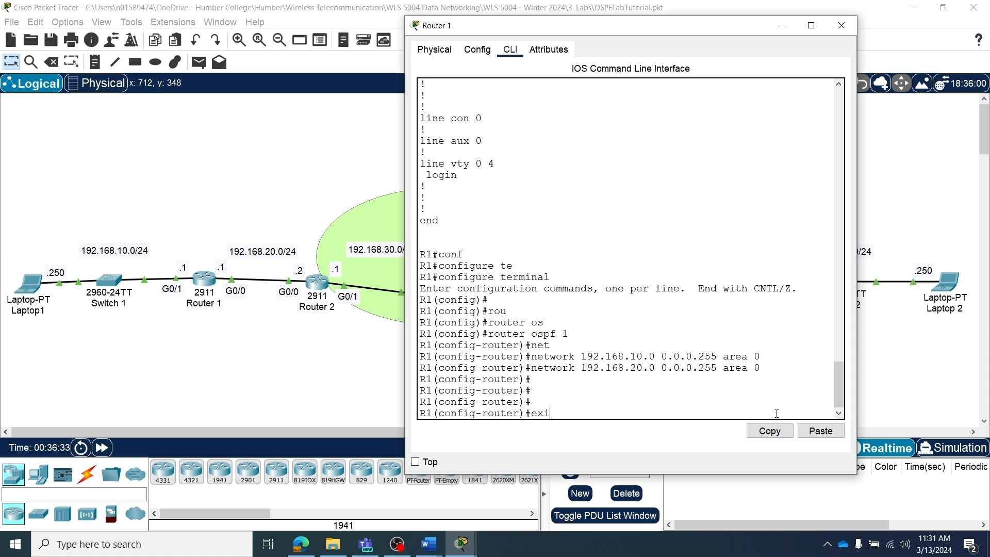
{"action": "type", "text": "t"}
{"action": "key", "text": "Return"}
{"action": "key", "text": "Return"}
{"action": "key", "text": "Return"}
{"action": "key", "text": "Return"}
{"action": "type", "text": "ei"}
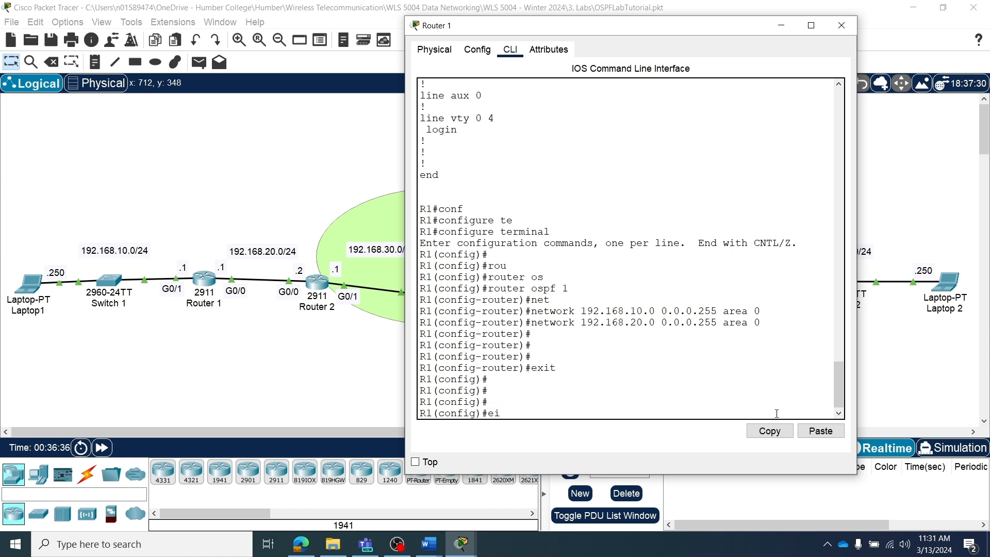
{"action": "key", "text": "BackSpace"}
{"action": "type", "text": "xit"}
{"action": "key", "text": "Return"}
{"action": "key", "text": "Return"}
{"action": "key", "text": "Return"}
Step: Save Router 1's configuration with the wr command
{"action": "type", "text": "w"}
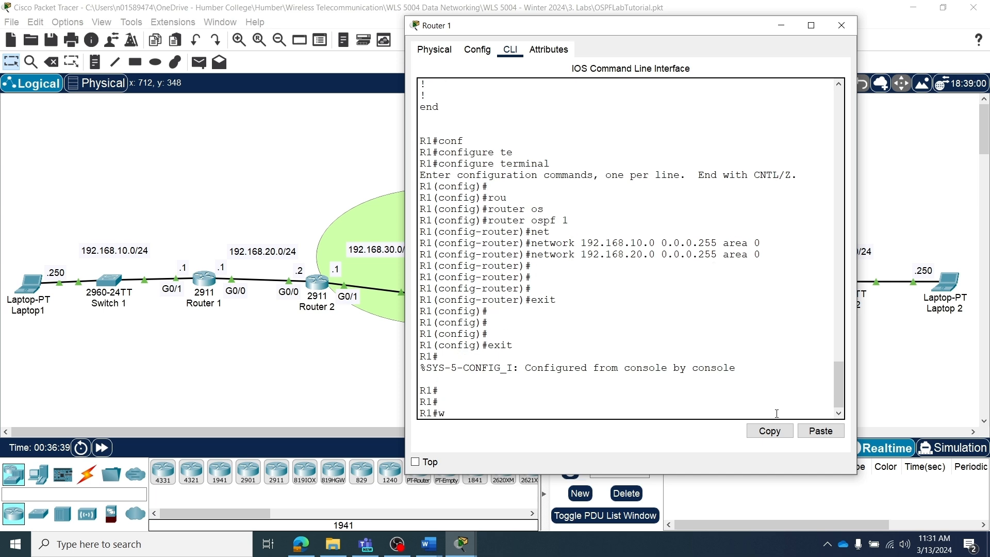
{"action": "type", "text": "r"}
{"action": "key", "text": "Return"}
{"action": "key", "text": "Return"}
{"action": "key", "text": "Return"}
{"action": "key", "text": "Return"}
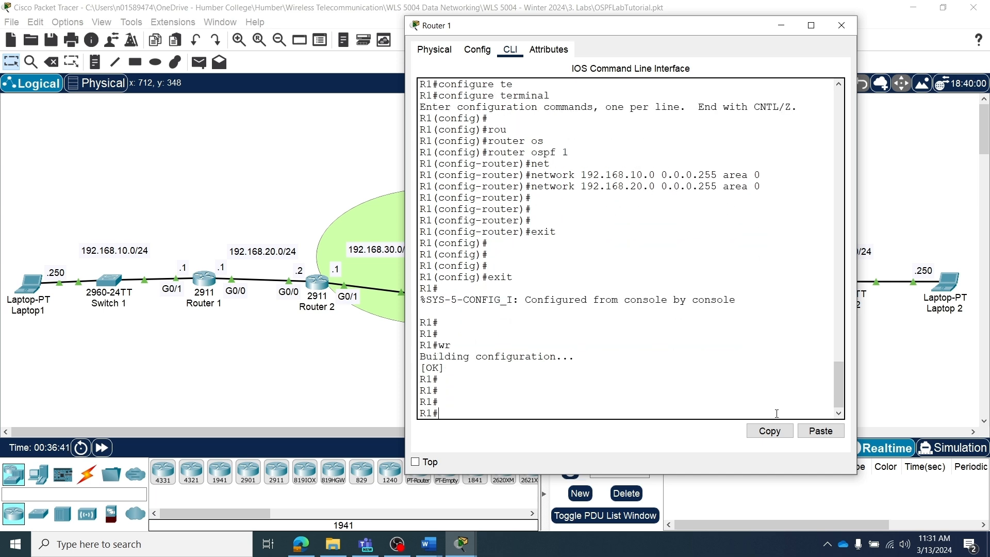
Step: Show Router 1's running configuration again and check the network statements under router ospf 1
{"action": "type", "text": "sh run"}
{"action": "key", "text": "Tab"}
{"action": "key", "text": "Return"}
{"action": "key", "text": "space"}
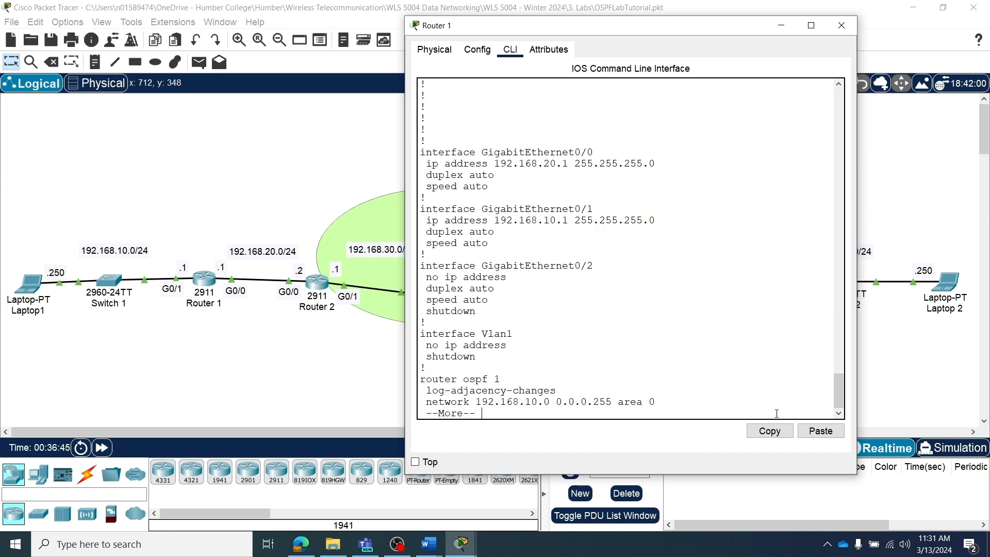
{"action": "key", "text": "space"}
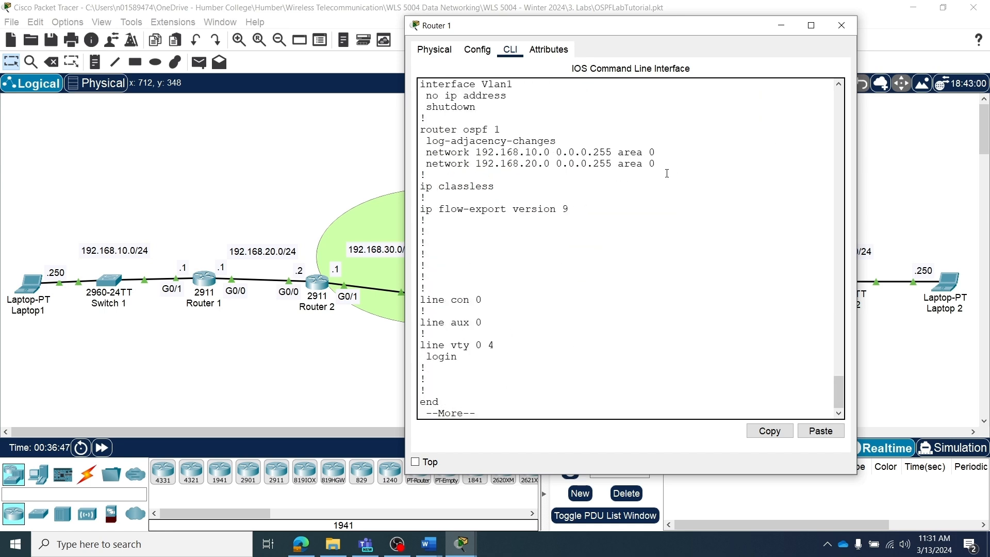
Step: Review the router ospf 1 section, its area 0 and process ID 1 in Router 1's configuration, and move the console out of view
{"action": "left_click_drag", "start_coordinate": [661, 167], "coordinate": [419, 129]}
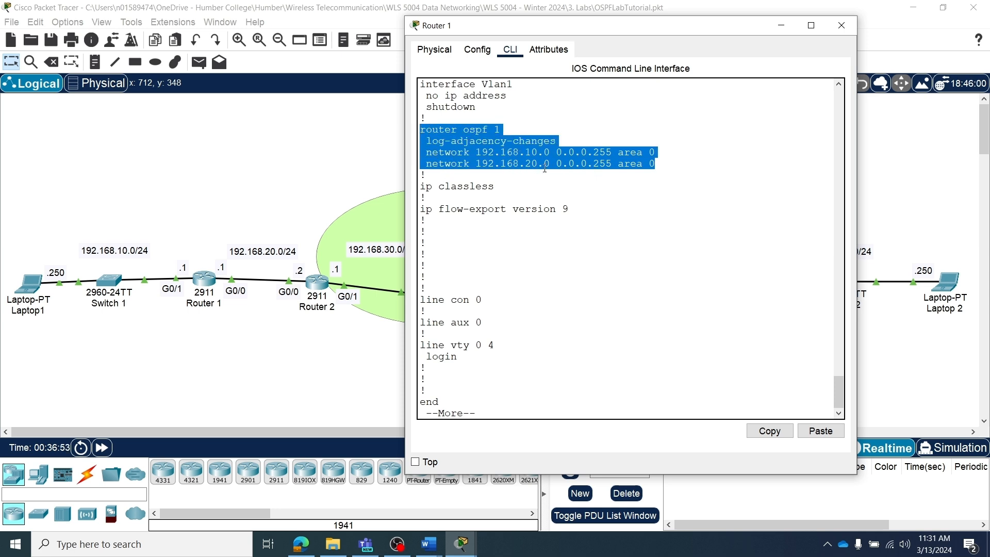
{"action": "left_click", "coordinate": [541, 189]}
{"action": "left_click_drag", "start_coordinate": [656, 152], "coordinate": [617, 153]}
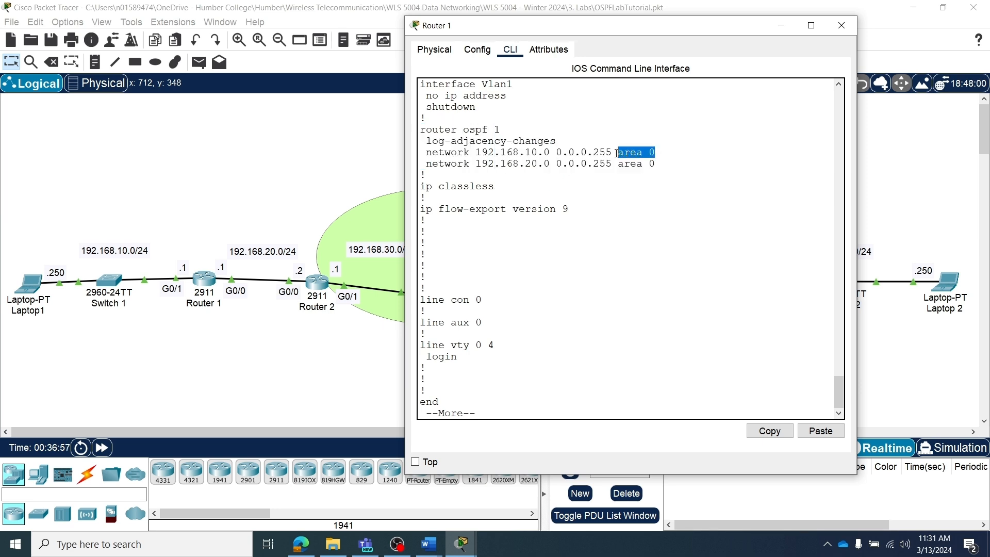
{"action": "left_click_drag", "start_coordinate": [504, 129], "coordinate": [493, 129]}
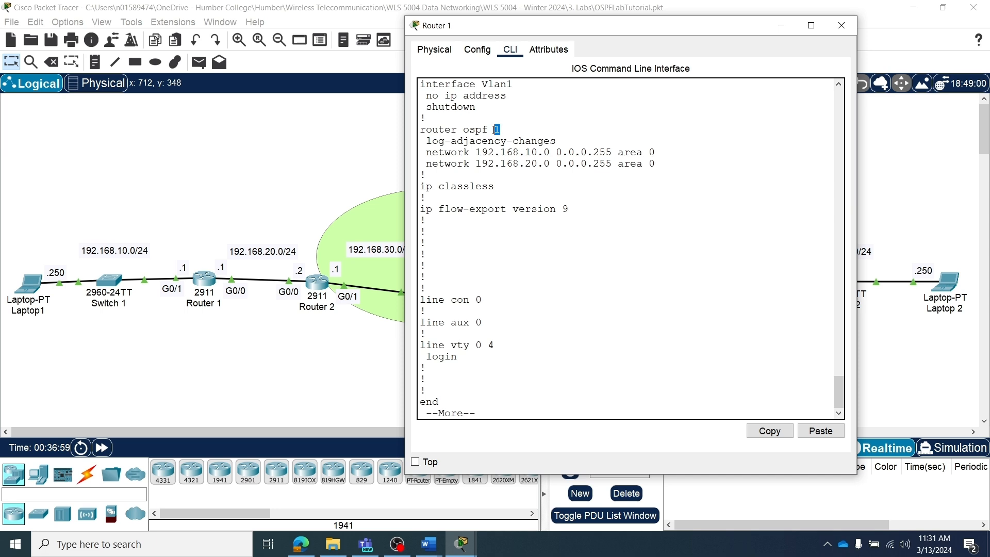
{"action": "left_click", "coordinate": [598, 211]}
{"action": "left_click_drag", "start_coordinate": [633, 29], "coordinate": [0, 170]}
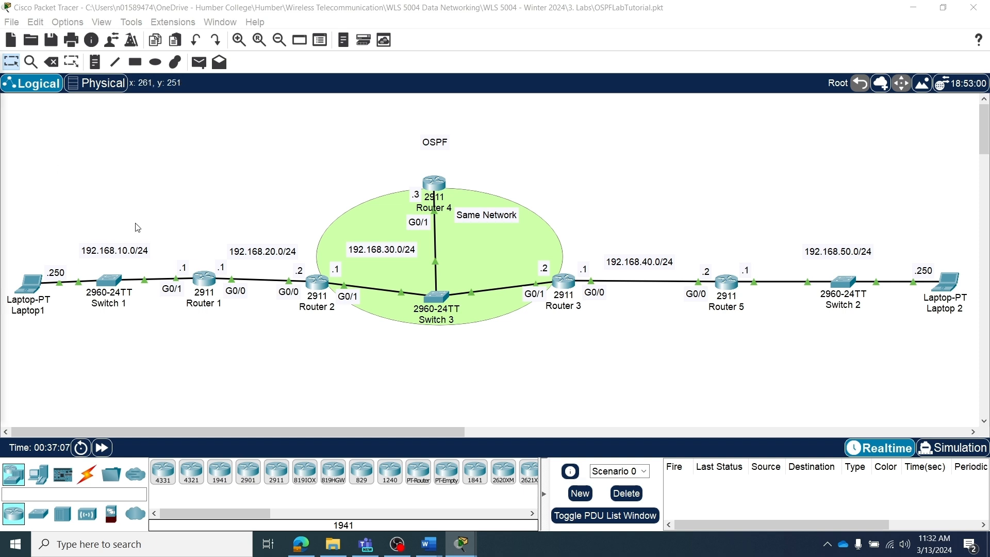
Step: Open Router 2's command line and enter privileged EXEC mode
{"action": "left_click", "coordinate": [317, 284]}
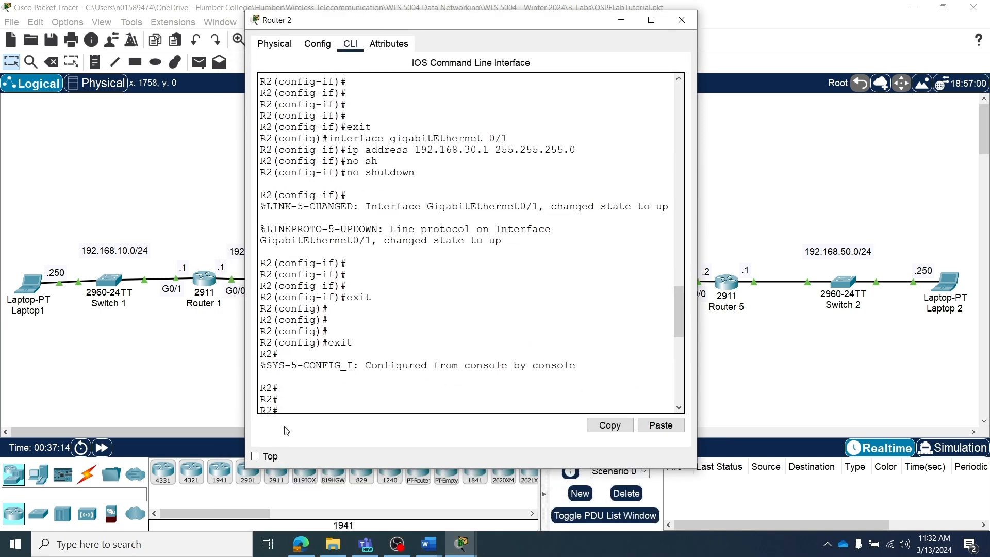
{"action": "left_click", "coordinate": [297, 408]}
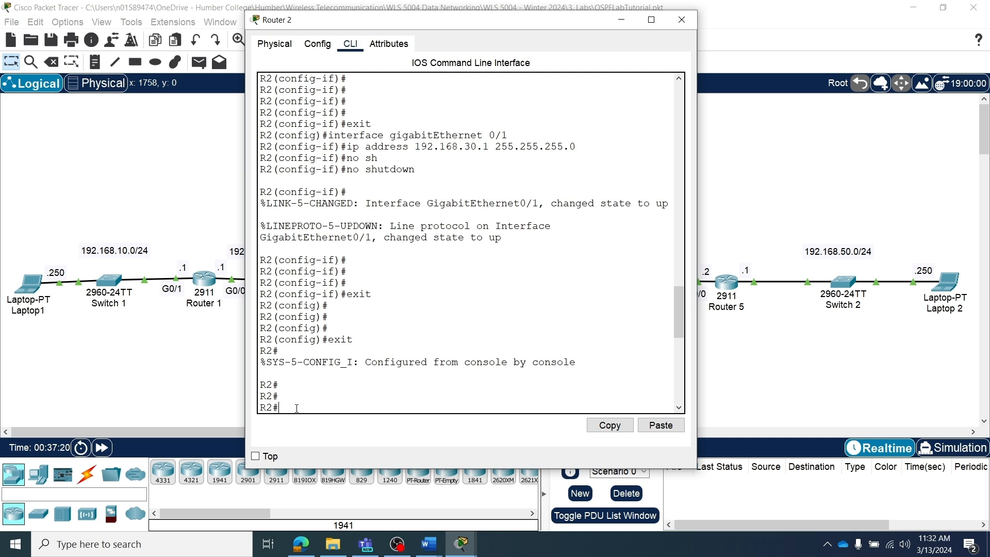
{"action": "key", "text": "Return"}
{"action": "key", "text": "Return"}
{"action": "key", "text": "Return"}
{"action": "key", "text": "Return"}
{"action": "type", "text": "en"}
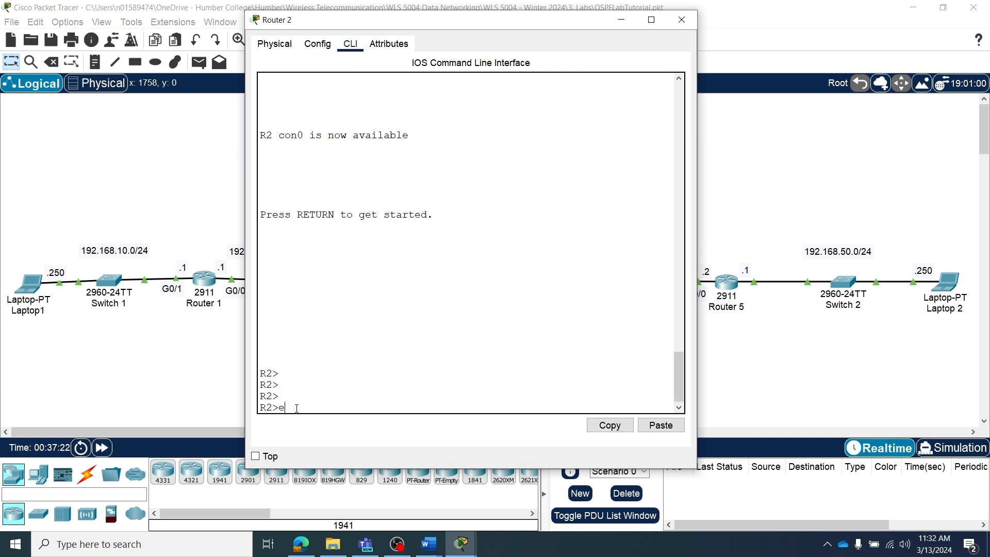
{"action": "key", "text": "Return"}
{"action": "key", "text": "Return"}
{"action": "key", "text": "Return"}
{"action": "key", "text": "Return"}
Step: Enter global configuration mode on Router 2 with configure terminal
{"action": "type", "text": "conf"}
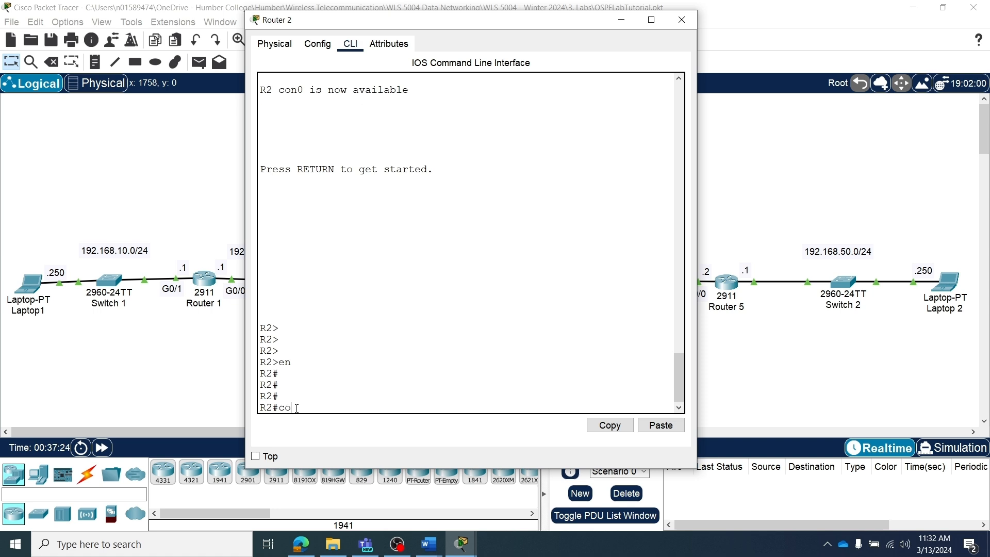
{"action": "key", "text": "Tab"}
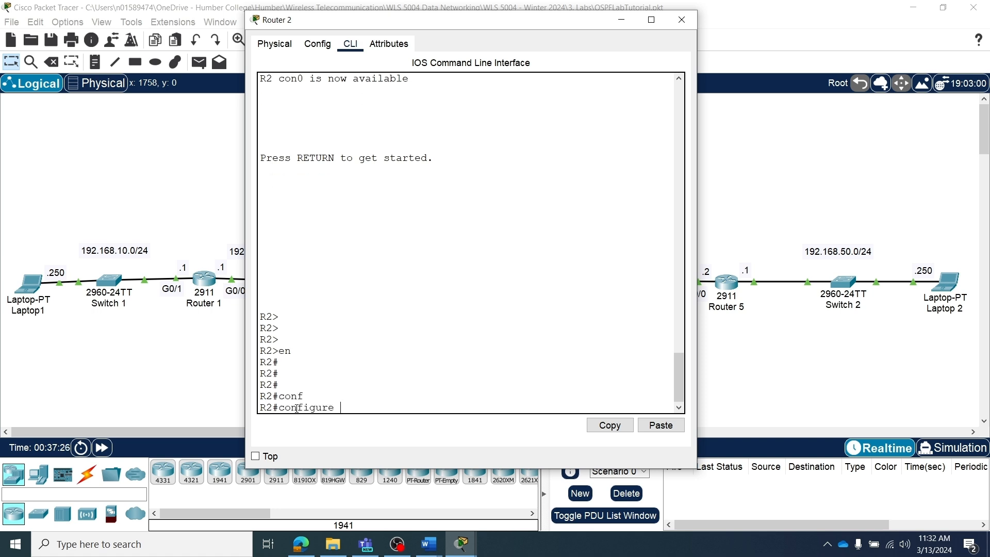
{"action": "type", "text": "te"}
{"action": "key", "text": "Tab"}
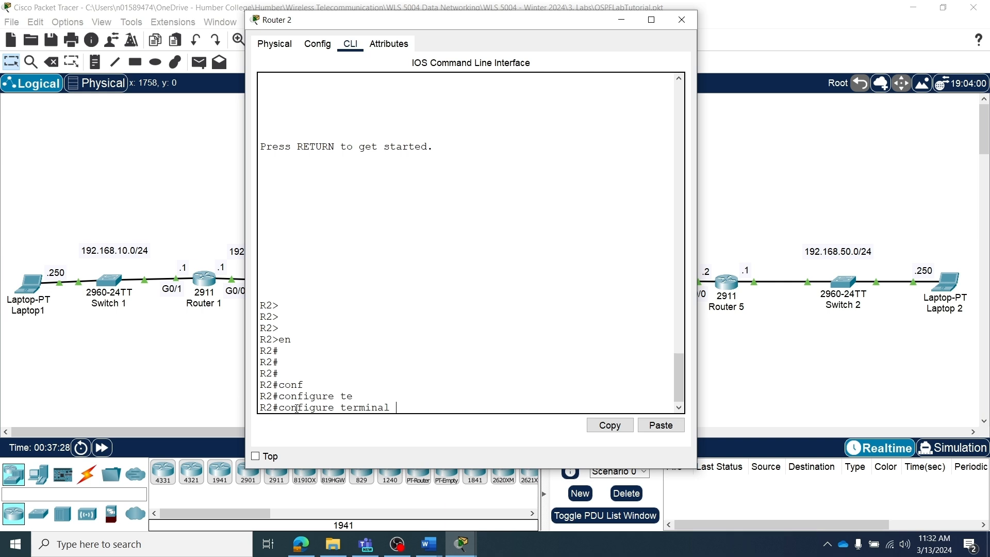
{"action": "key", "text": "Return"}
{"action": "key", "text": "Return"}
{"action": "key", "text": "Return"}
{"action": "key", "text": "Return"}
{"action": "key", "text": "Return"}
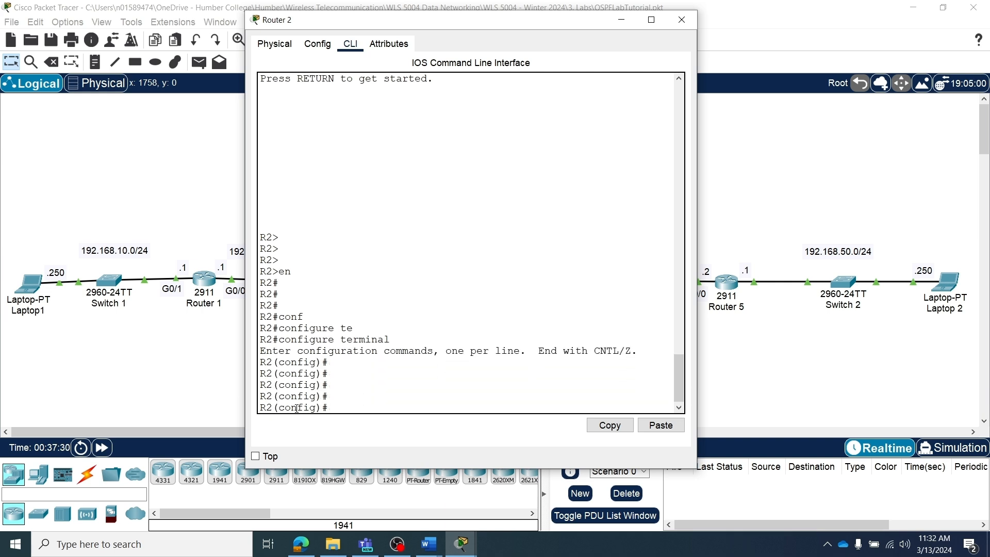
Step: Start OSPF process 1 on Router 2 with the router ospf 1 command
{"action": "type", "text": "rou"}
{"action": "key", "text": "Tab"}
{"action": "type", "text": "os"}
{"action": "key", "text": "Tab"}
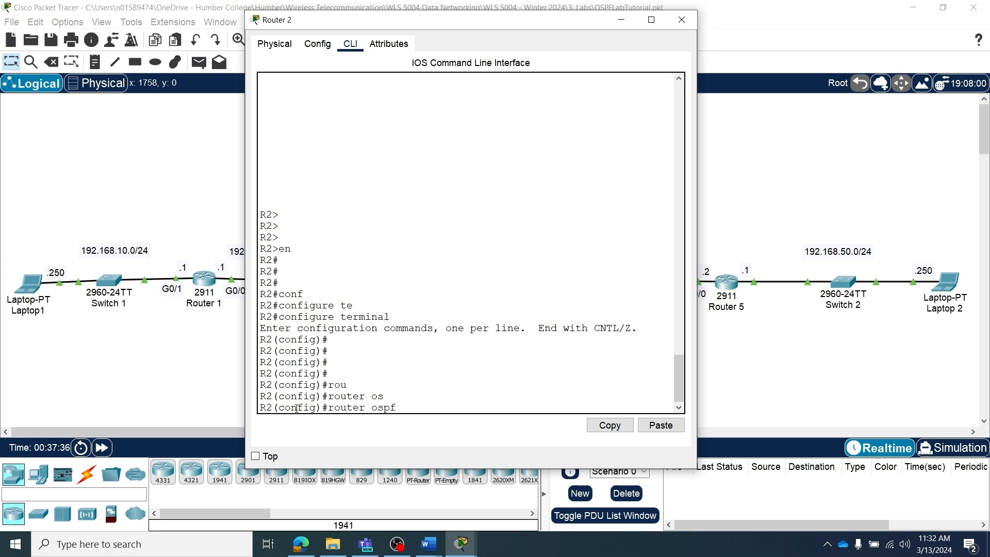
{"action": "type", "text": "1"}
{"action": "key", "text": "Return"}
Step: Advertise network 192.168.20.0 with wildcard mask 0.0.0.255 in area 0 on Router 2, keeping the topology in view beside the console
{"action": "type", "text": "net"}
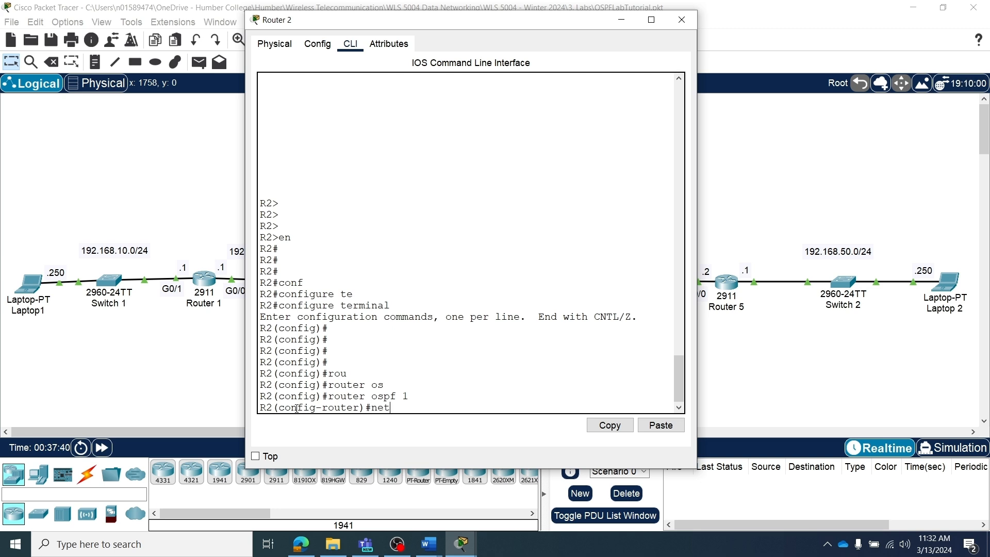
{"action": "key", "text": "Tab"}
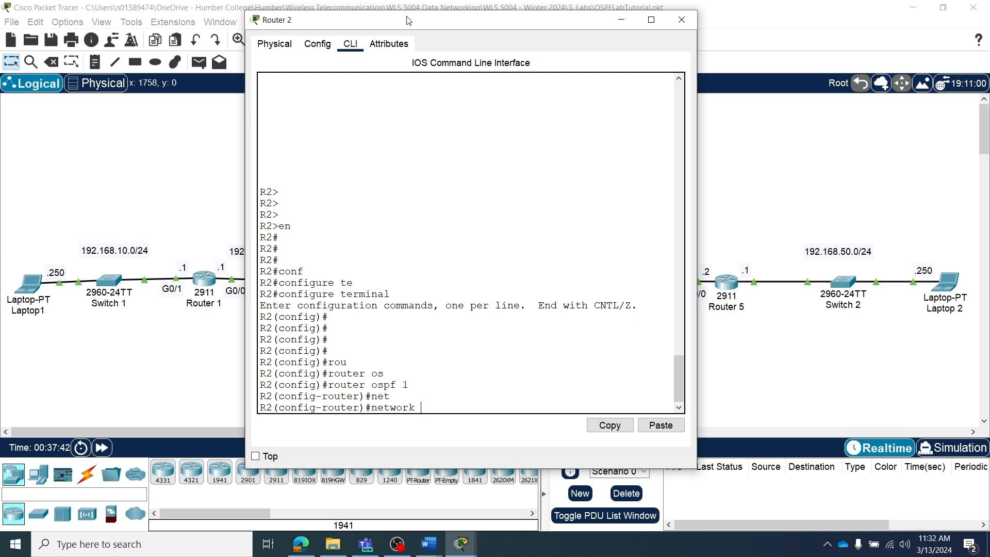
{"action": "left_click_drag", "start_coordinate": [409, 21], "coordinate": [597, 56]}
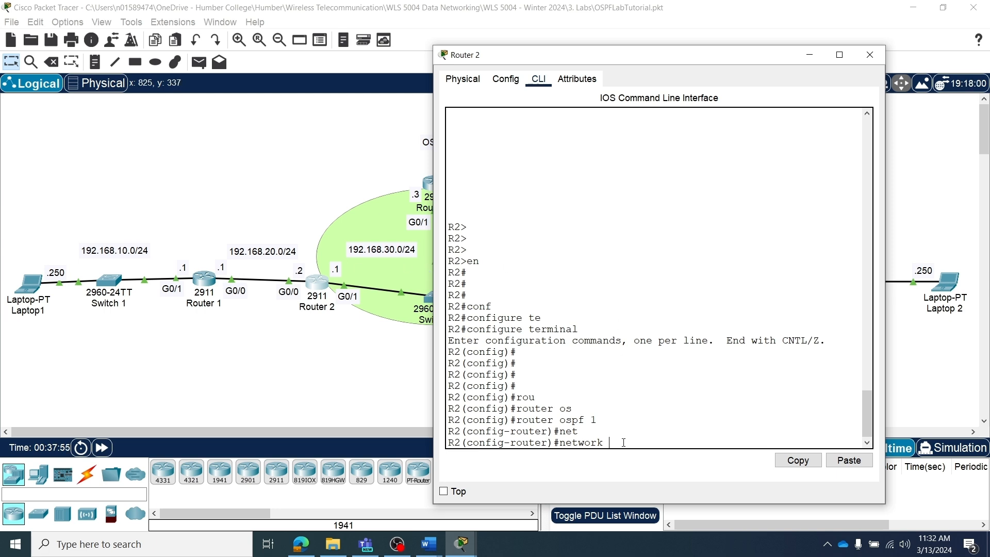
{"action": "type", "text": "192.168.20.0 0.0.0.255"}
{"action": "type", "text": "area 0"}
{"action": "key", "text": "Return"}
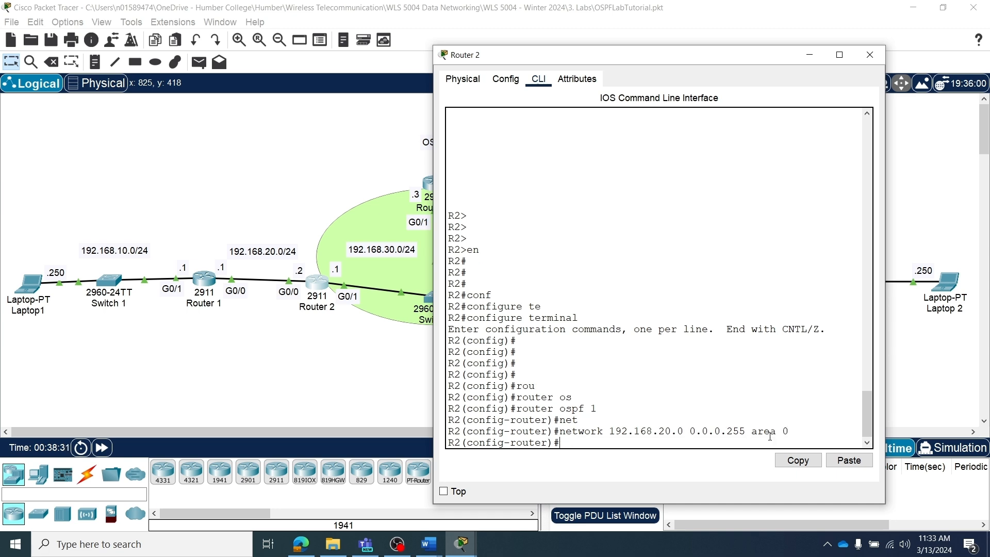
Step: Reuse the previous network command to advertise 192.168.30.0 with wildcard mask 0.0.0.255 in area 0 on Router 2
{"action": "key", "text": "Up"}
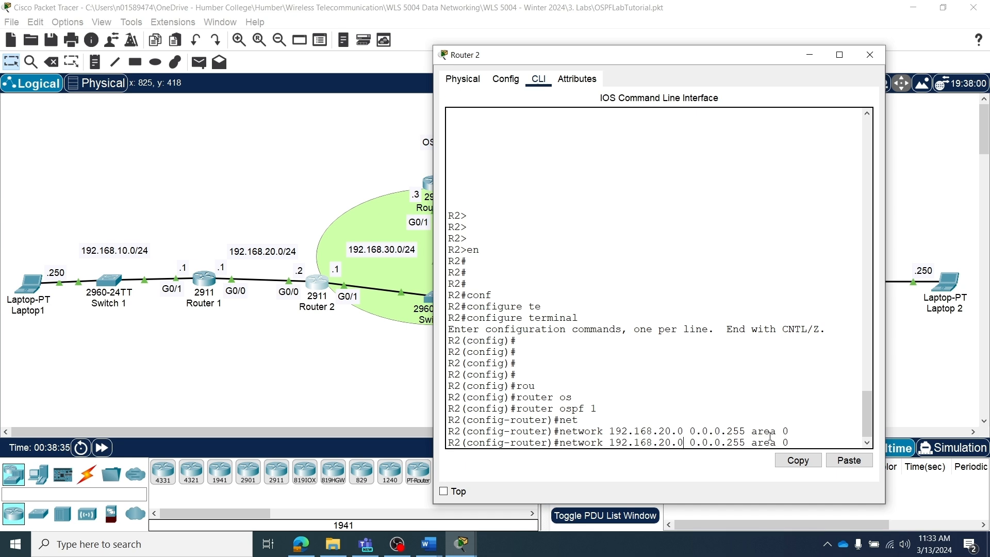
{"action": "key", "text": "BackSpace"}
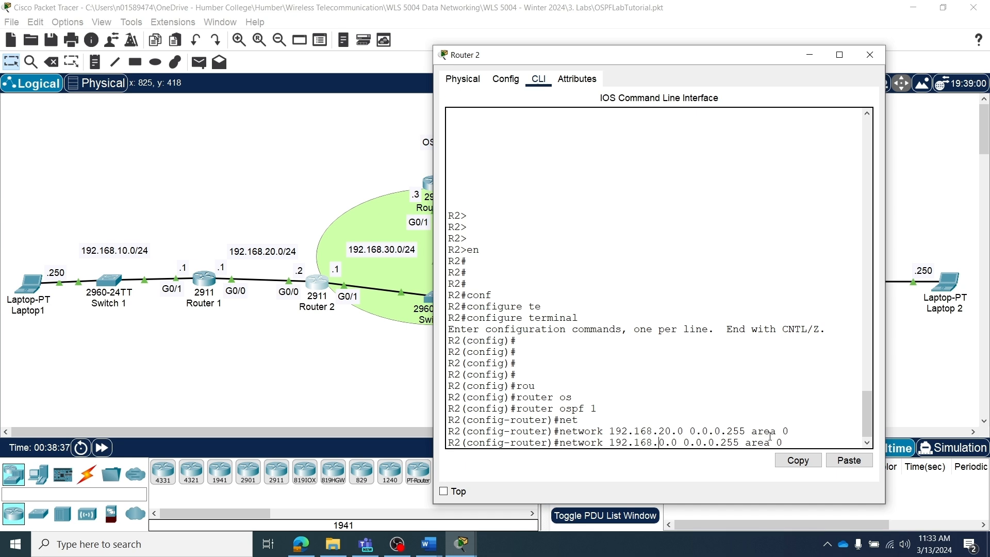
{"action": "type", "text": "3"}
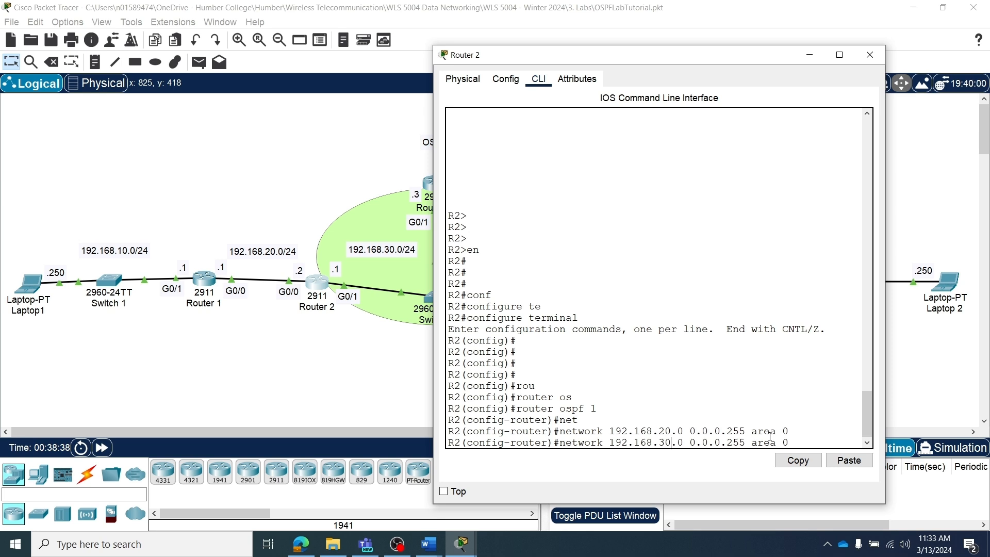
{"action": "key", "text": "Return"}
{"action": "key", "text": "Return"}
{"action": "key", "text": "Return"}
{"action": "key", "text": "Return"}
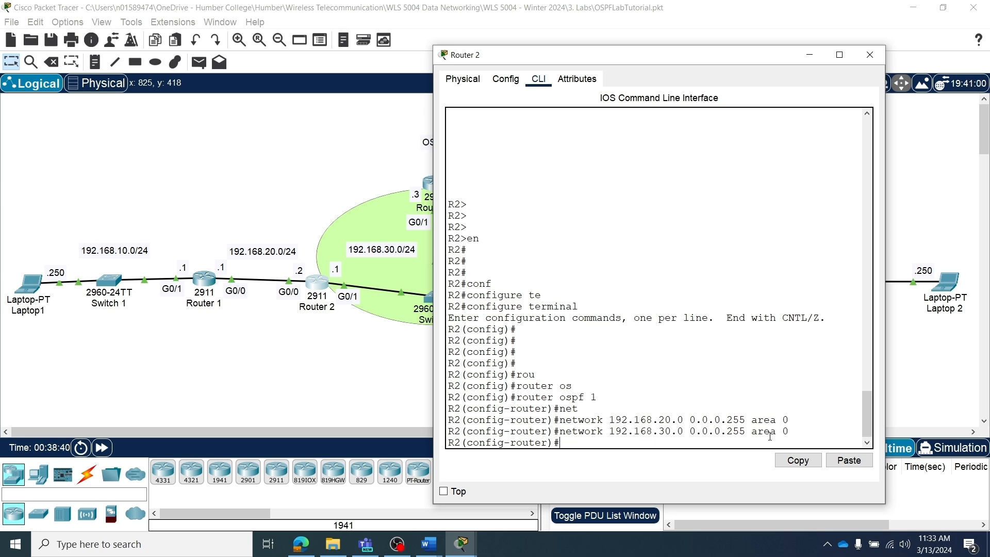
Step: Exit OSPF router configuration and global configuration on Router 2, returning to privileged mode
{"action": "type", "text": "exit"}
{"action": "key", "text": "Return"}
{"action": "key", "text": "Return"}
{"action": "key", "text": "Return"}
{"action": "key", "text": "Return"}
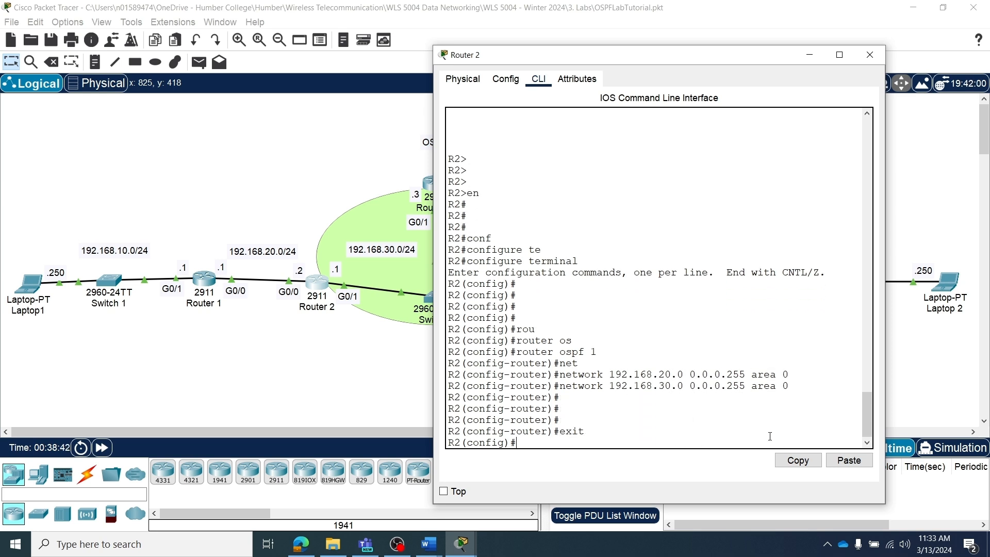
{"action": "type", "text": "exit"}
{"action": "key", "text": "Return"}
{"action": "key", "text": "Return"}
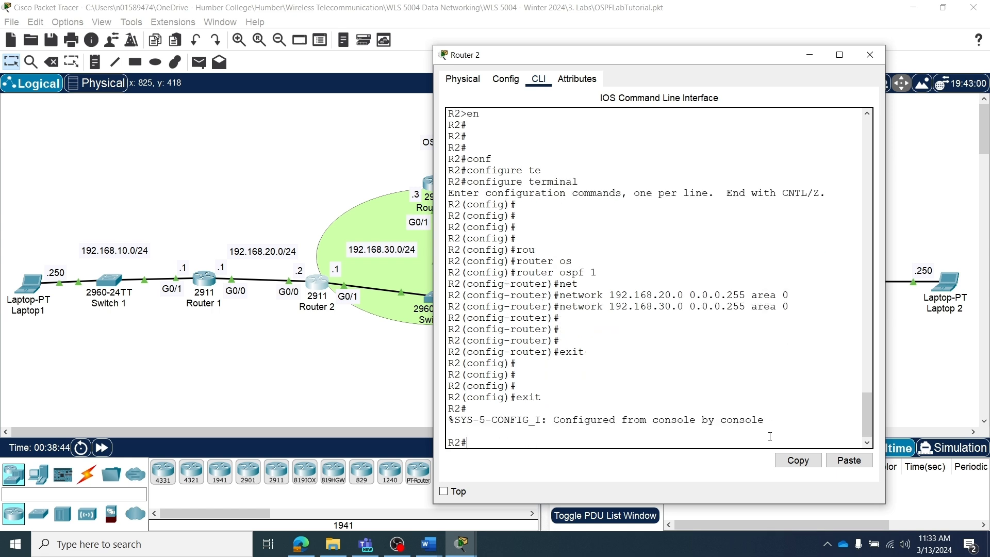
Step: Save Router 2's configuration with the wr command, issuing it twice
{"action": "type", "text": "wr"}
{"action": "key", "text": "Return"}
{"action": "key", "text": "Return"}
{"action": "key", "text": "Return"}
{"action": "key", "text": "Return"}
{"action": "key", "text": "Return"}
{"action": "key", "text": "Return"}
{"action": "key", "text": "Return"}
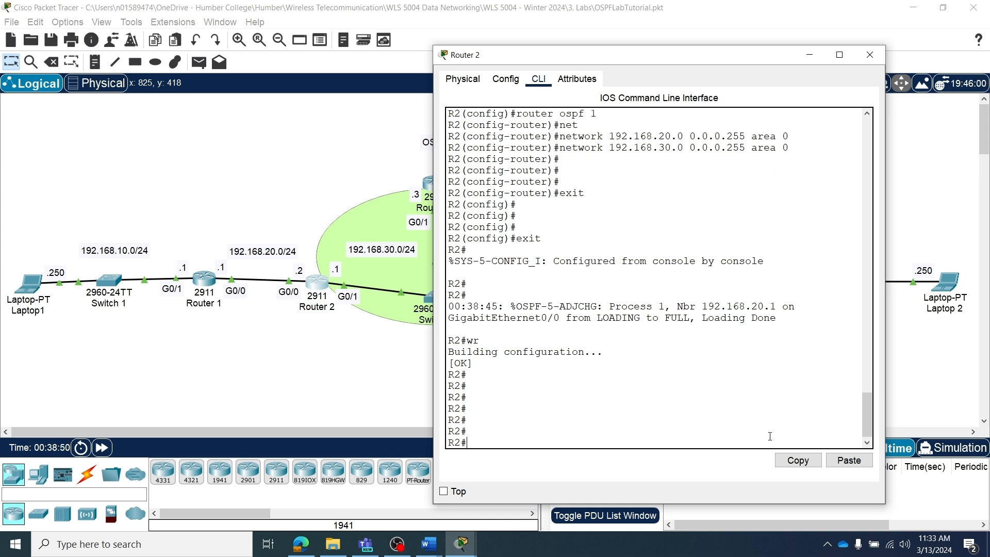
{"action": "type", "text": "wr"}
{"action": "key", "text": "Return"}
{"action": "key", "text": "Return"}
{"action": "key", "text": "Return"}
{"action": "key", "text": "Return"}
{"action": "key", "text": "Return"}
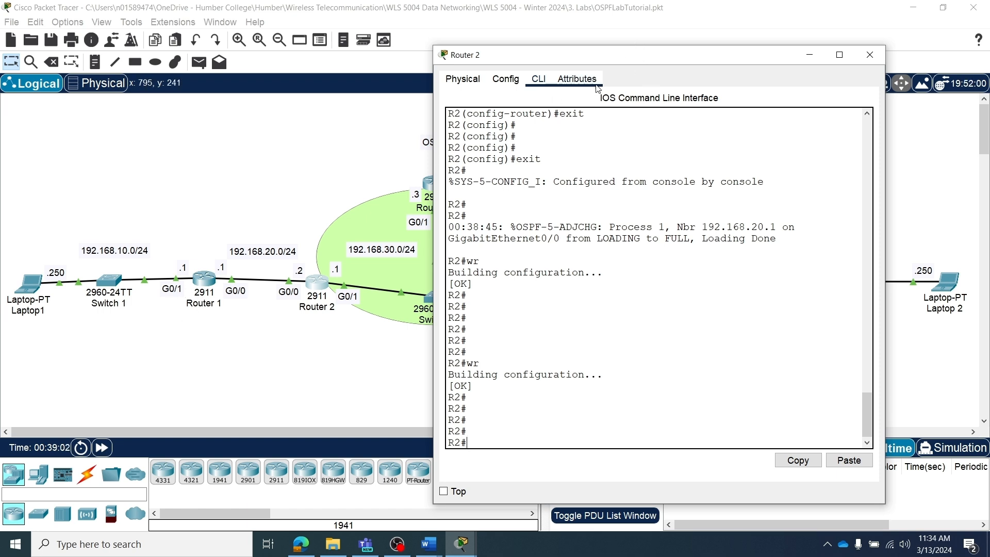
Step: Move Router 2's console away, bring back Router 1's console and leave the paged configuration output for the R1# prompt
{"action": "left_click_drag", "start_coordinate": [598, 58], "coordinate": [989, 166]}
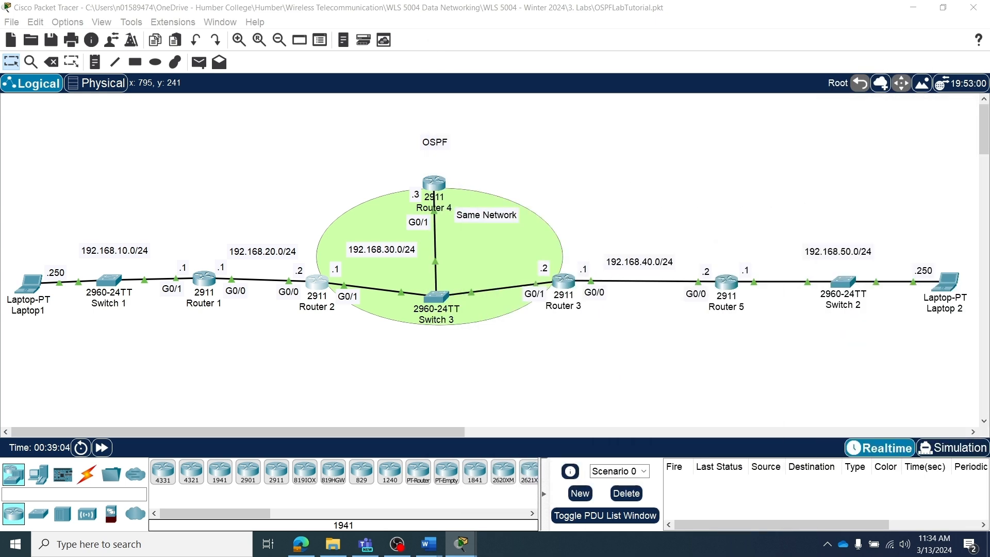
{"action": "left_click_drag", "start_coordinate": [0, 62], "coordinate": [388, 32]}
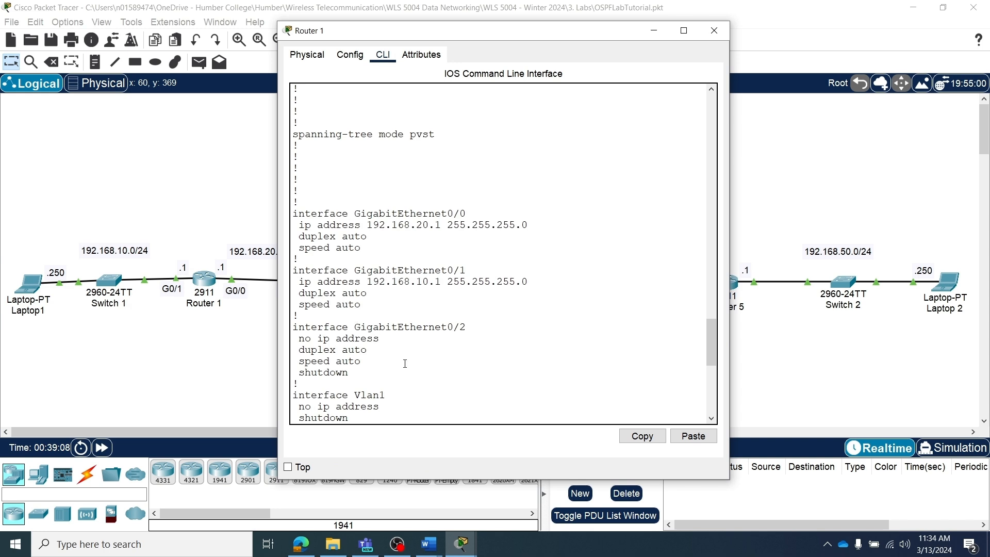
{"action": "scroll", "coordinate": [401, 358], "scroll_direction": "down", "scroll_amount": 10}
{"action": "key", "text": "Return"}
{"action": "key", "text": "Return"}
{"action": "key", "text": "Return"}
{"action": "key", "text": "Return"}
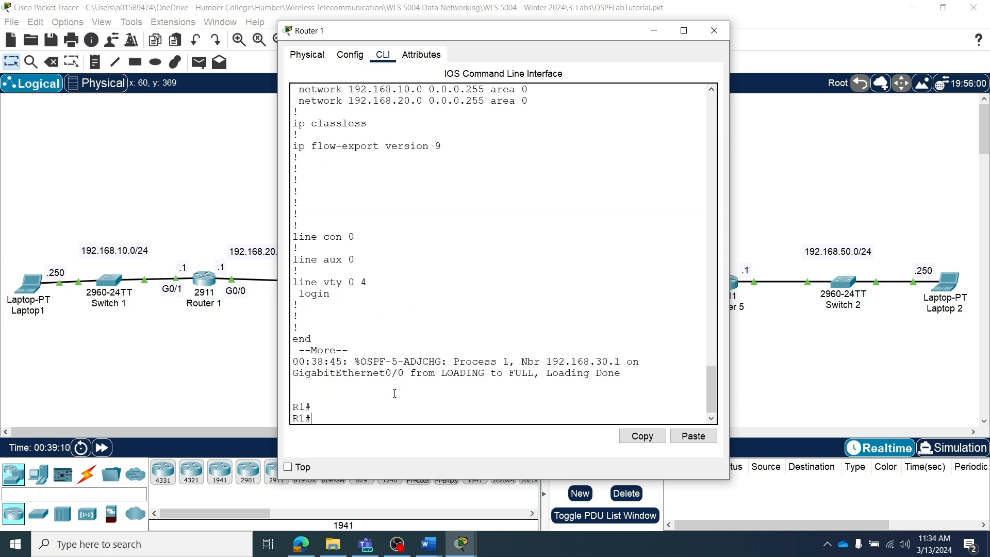
Step: Display Router 1's routing table with sh ip route
{"action": "type", "text": "sh "}
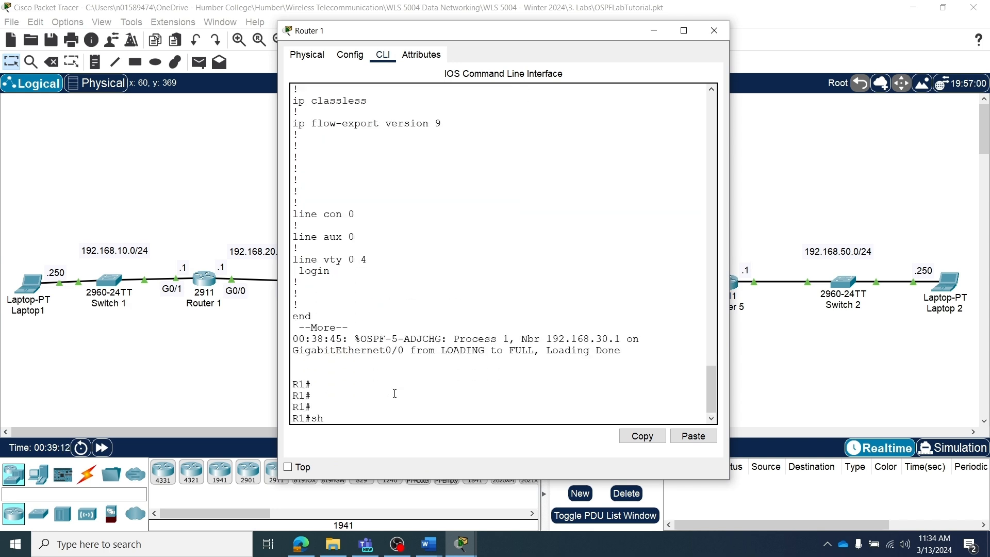
{"action": "type", "text": "ip"}
{"action": "key", "text": "Tab"}
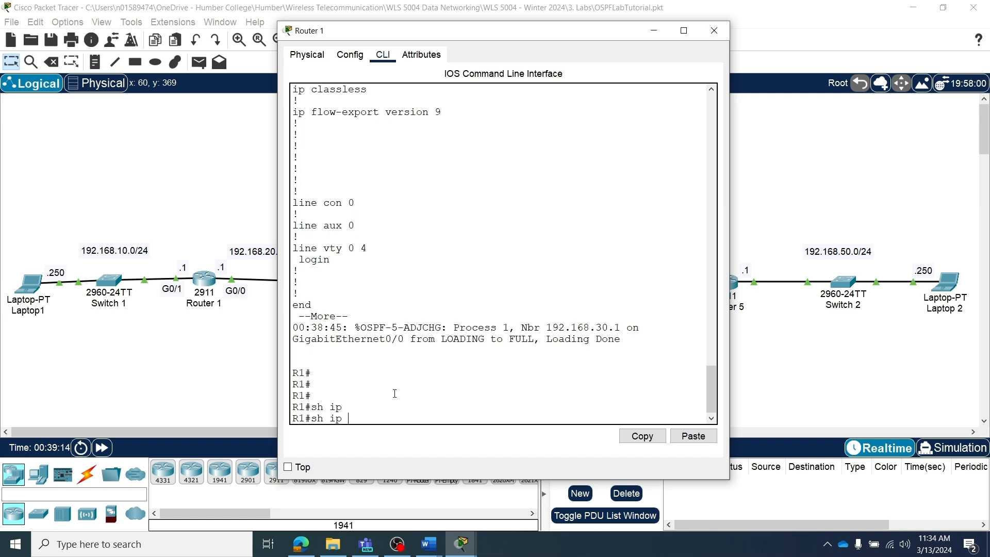
{"action": "type", "text": "rou"}
{"action": "key", "text": "Tab"}
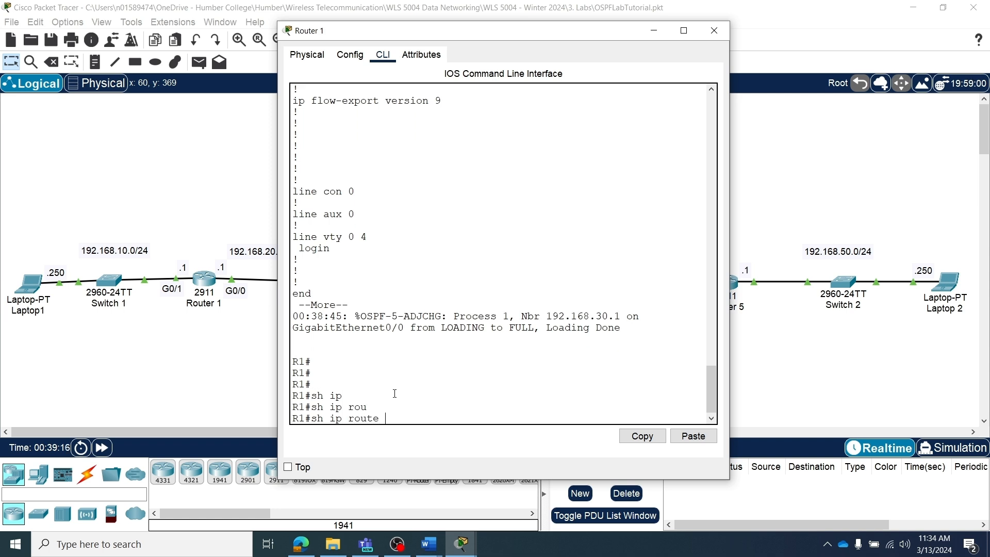
{"action": "key", "text": "Return"}
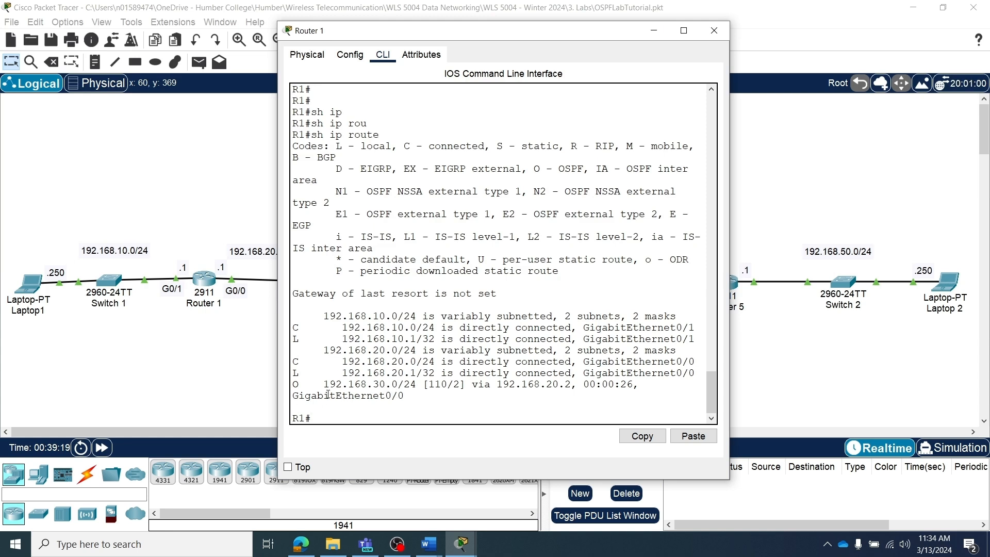
Step: Compare the 192.168.10.0/24, 192.168.20.0/24 and 192.168.30.0/24 entries in Router 1's routing table with the topology
{"action": "left_click_drag", "start_coordinate": [372, 31], "coordinate": [479, 25]}
{"action": "left_click_drag", "start_coordinate": [430, 310], "coordinate": [531, 311]}
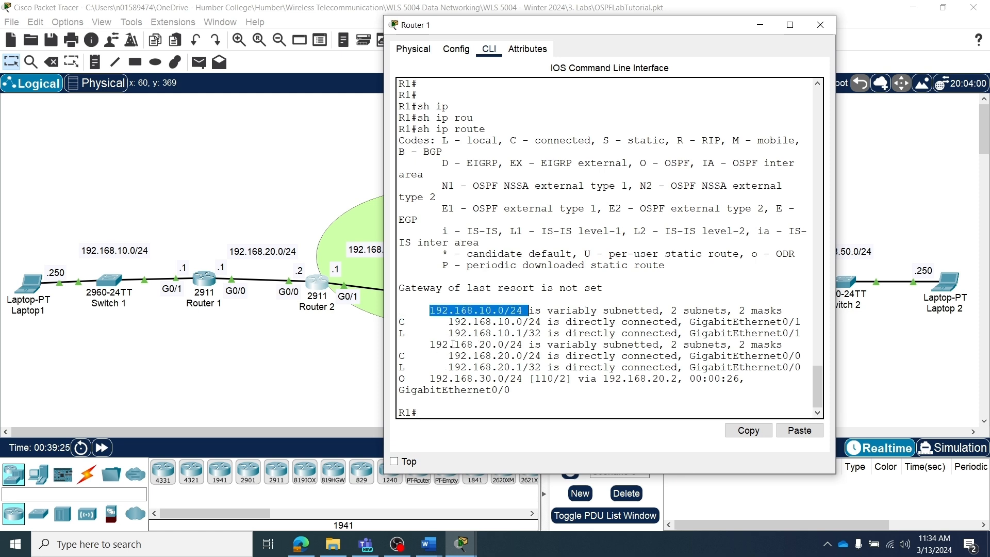
{"action": "left_click_drag", "start_coordinate": [424, 344], "coordinate": [551, 347]}
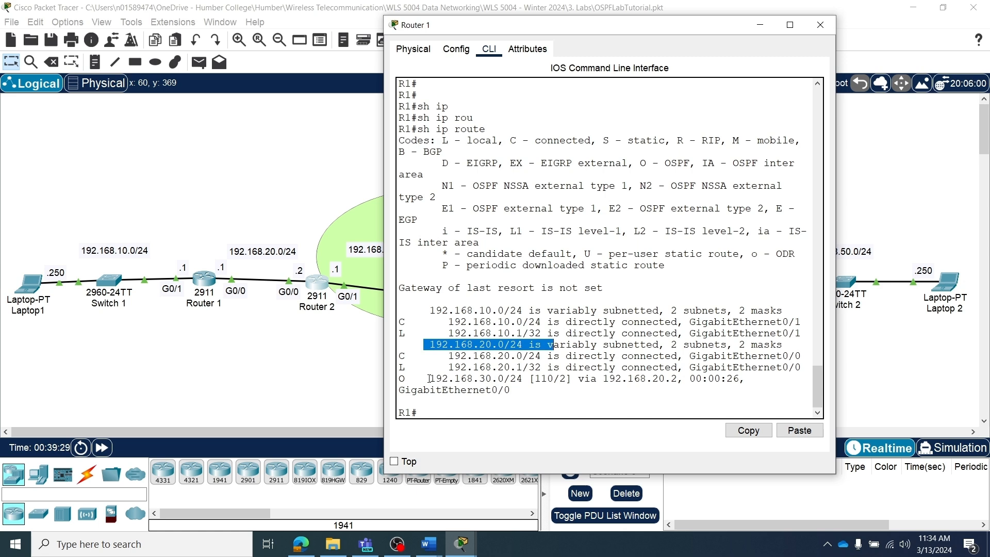
{"action": "left_click_drag", "start_coordinate": [430, 380], "coordinate": [522, 380]}
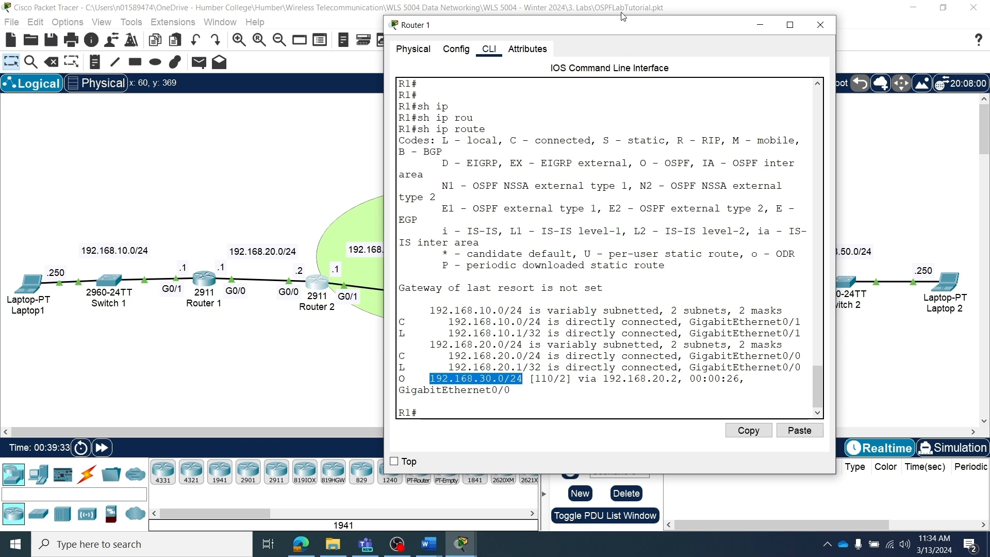
{"action": "left_click_drag", "start_coordinate": [621, 25], "coordinate": [697, 43]}
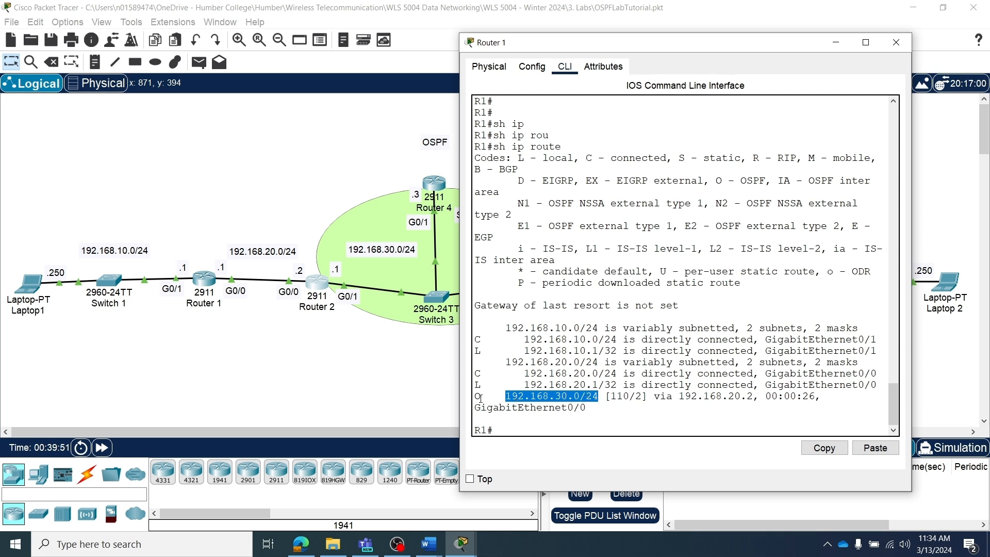
Step: Examine the route code beside the 192.168.30.0/24 entry in Router 1's routing table, and move Router 1's console away
{"action": "left_click_drag", "start_coordinate": [490, 396], "coordinate": [474, 397]}
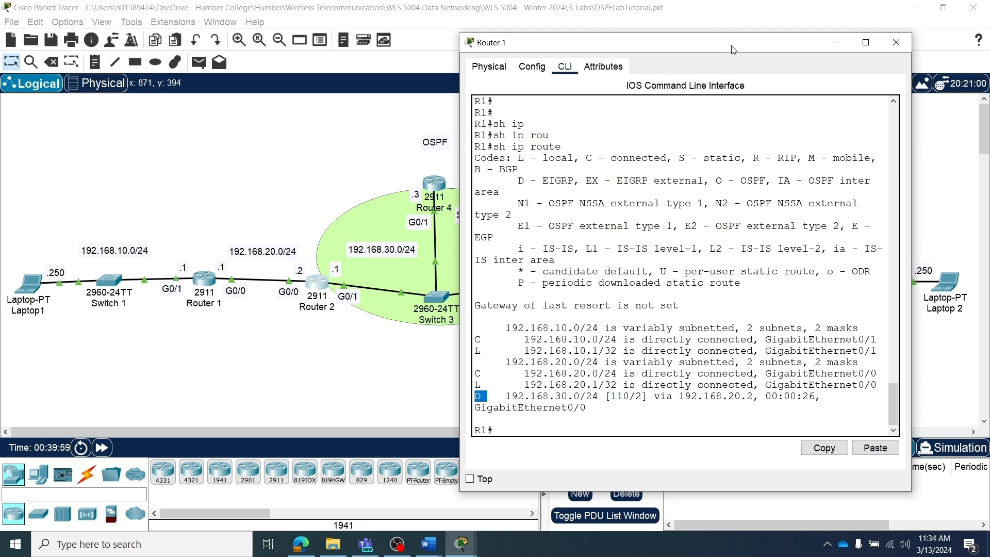
{"action": "left_click_drag", "start_coordinate": [730, 49], "coordinate": [0, 139]}
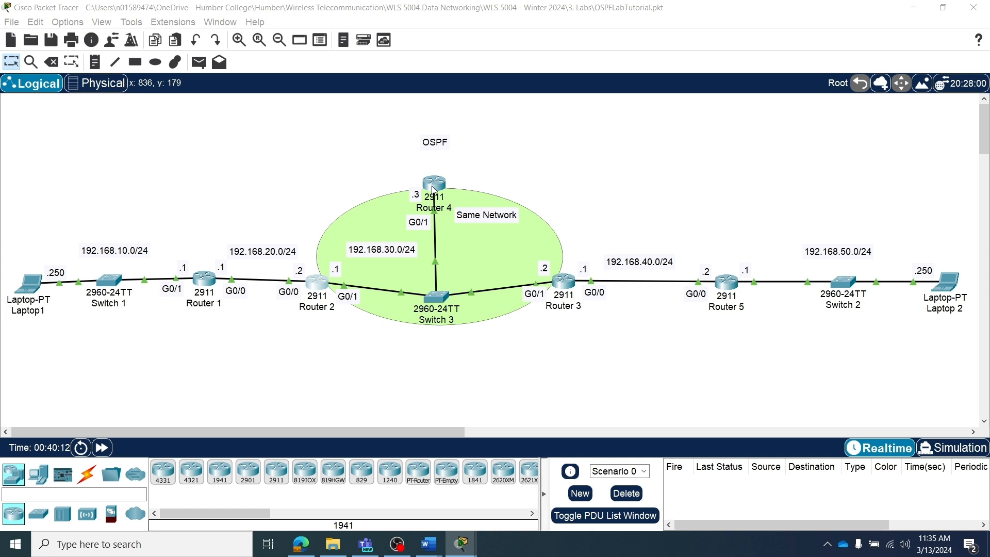
Step: Open Router 3's console over the topology and bring up a fresh R3# prompt
{"action": "left_click", "coordinate": [565, 282]}
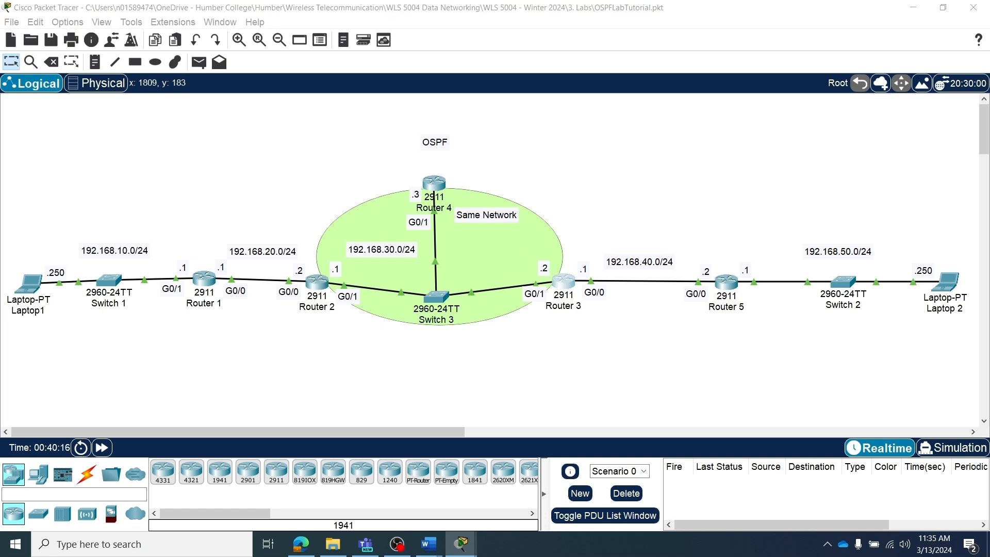
{"action": "left_click_drag", "start_coordinate": [287, 228], "coordinate": [437, 16]}
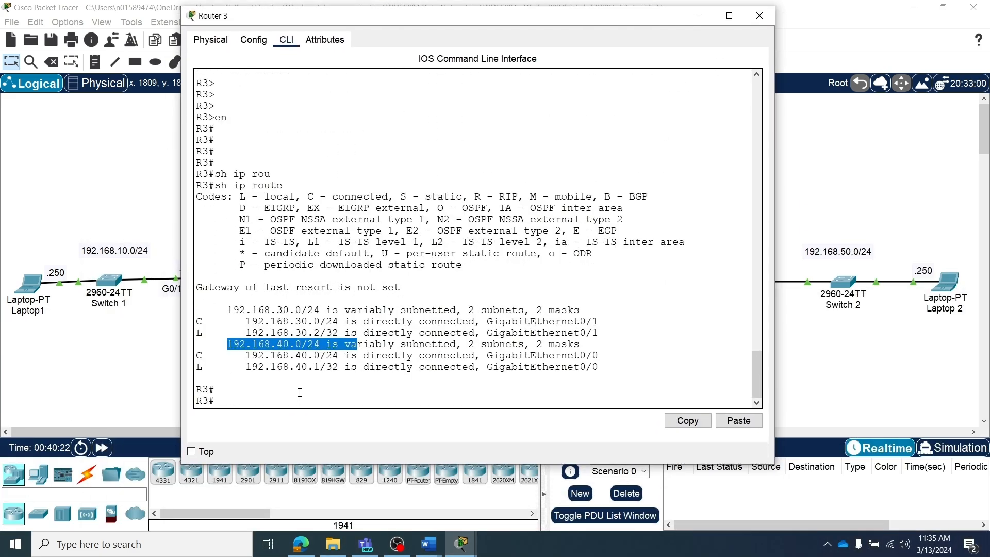
{"action": "left_click", "coordinate": [291, 393]}
{"action": "key", "text": "Return"}
{"action": "key", "text": "Return"}
{"action": "key", "text": "Return"}
{"action": "key", "text": "Return"}
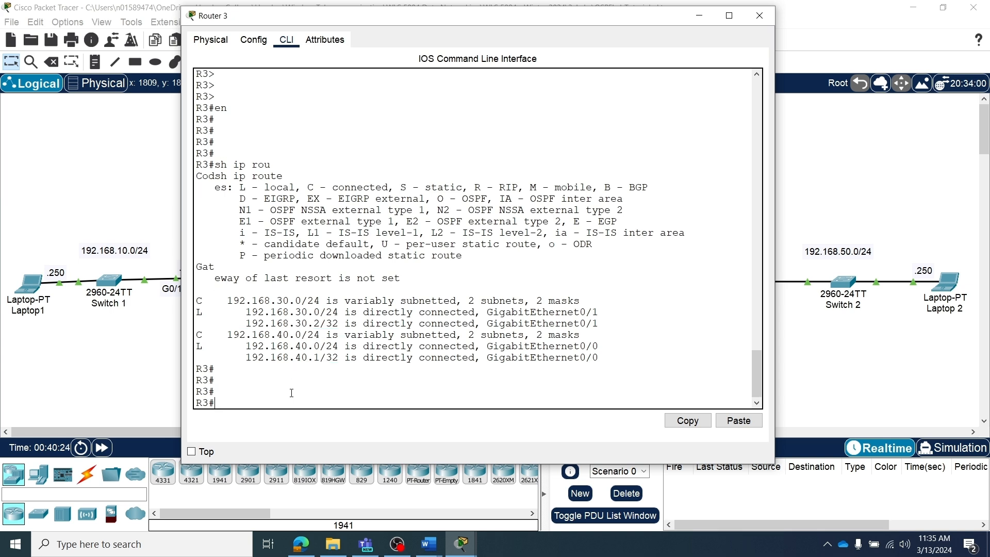
Step: Enter global configuration mode on Router 3 and start OSPF process 1 with router ospf 1
{"action": "type", "text": "conf"}
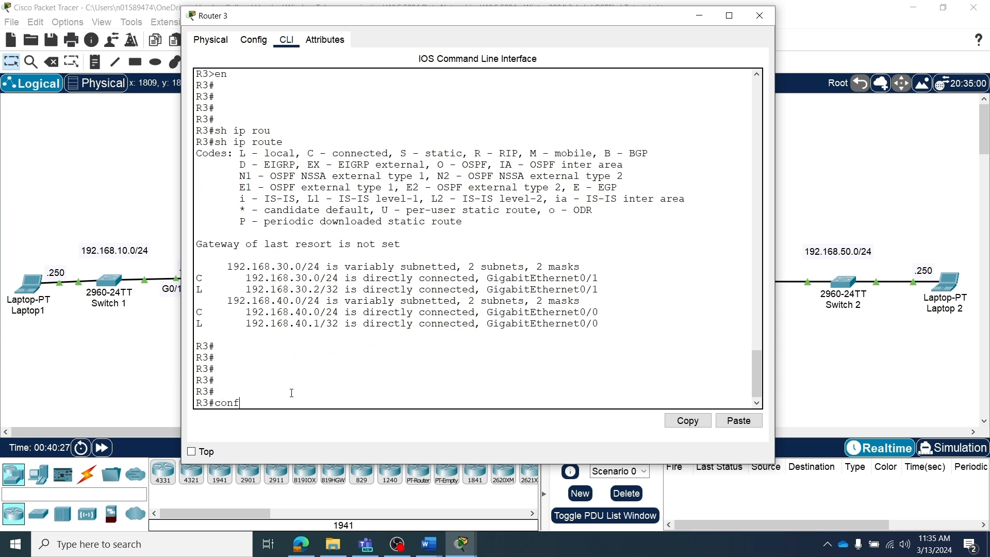
{"action": "key", "text": "Tab"}
{"action": "type", "text": "te"}
{"action": "key", "text": "Tab"}
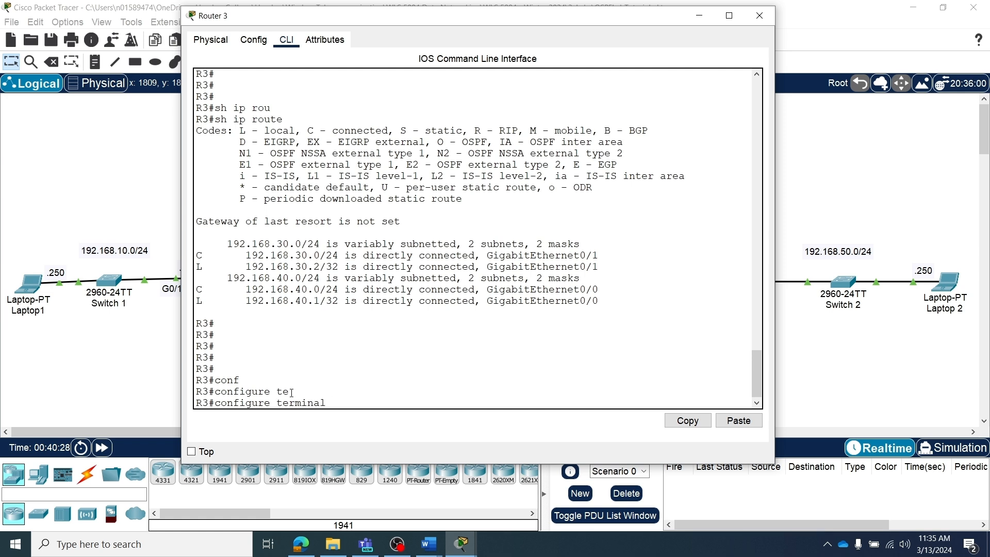
{"action": "key", "text": "Return"}
{"action": "type", "text": "rou"}
{"action": "key", "text": "Tab"}
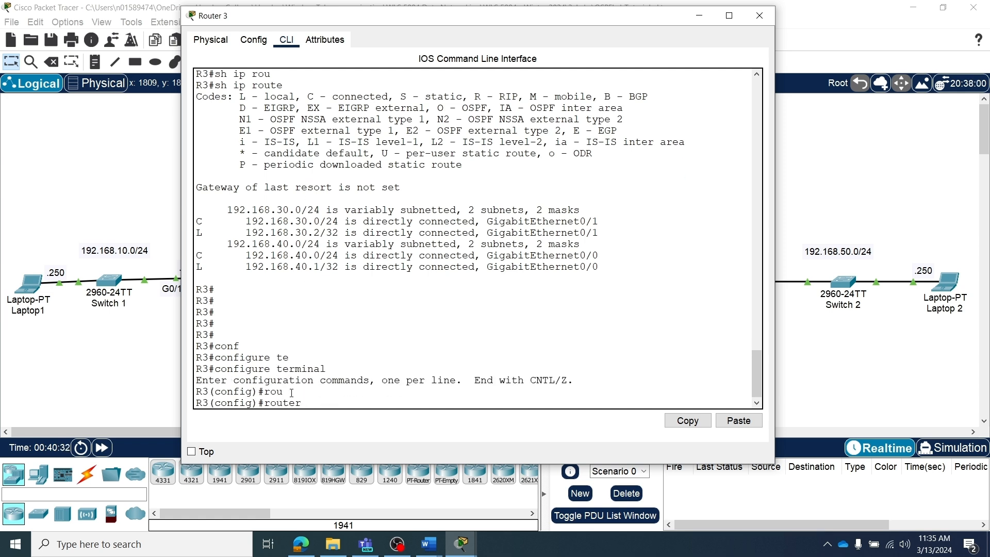
{"action": "type", "text": "os"}
{"action": "key", "text": "Tab"}
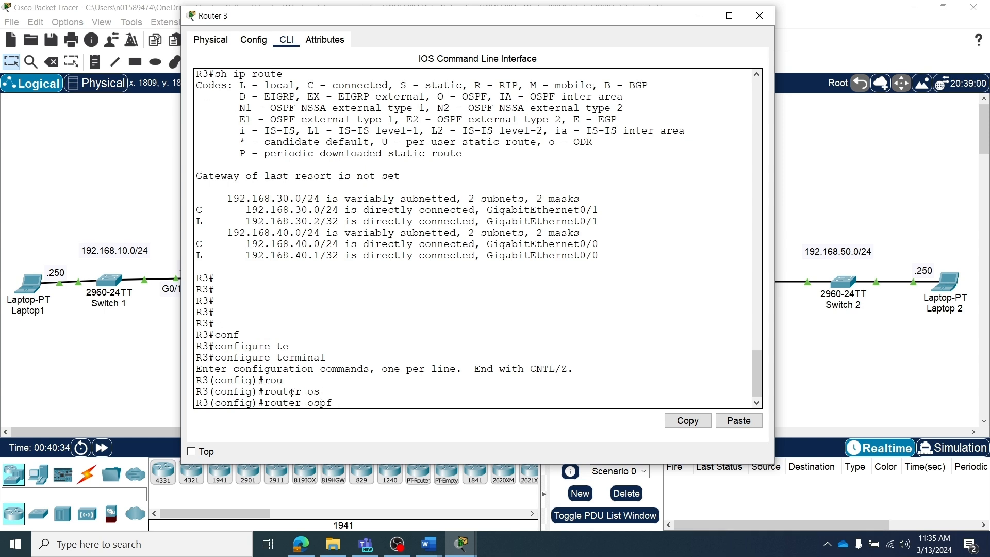
{"action": "type", "text": "1"}
{"action": "key", "text": "Return"}
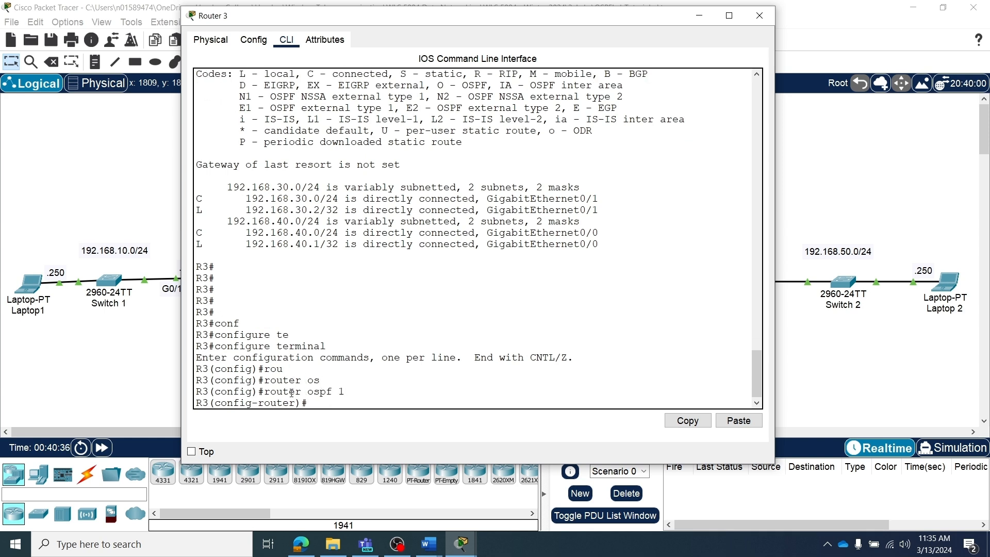
Step: Check Router 3's connected networks in the topology and advertise 192.168.30.0 with wildcard 0.0.0.255 in area 0
{"action": "type", "text": "net"}
{"action": "key", "text": "Tab"}
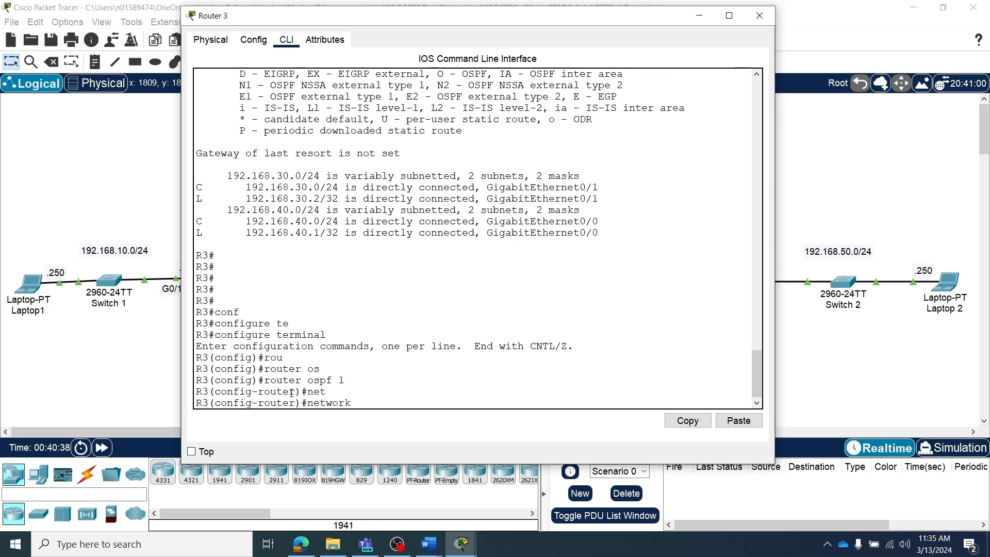
{"action": "left_click_drag", "start_coordinate": [481, 20], "coordinate": [543, 349]}
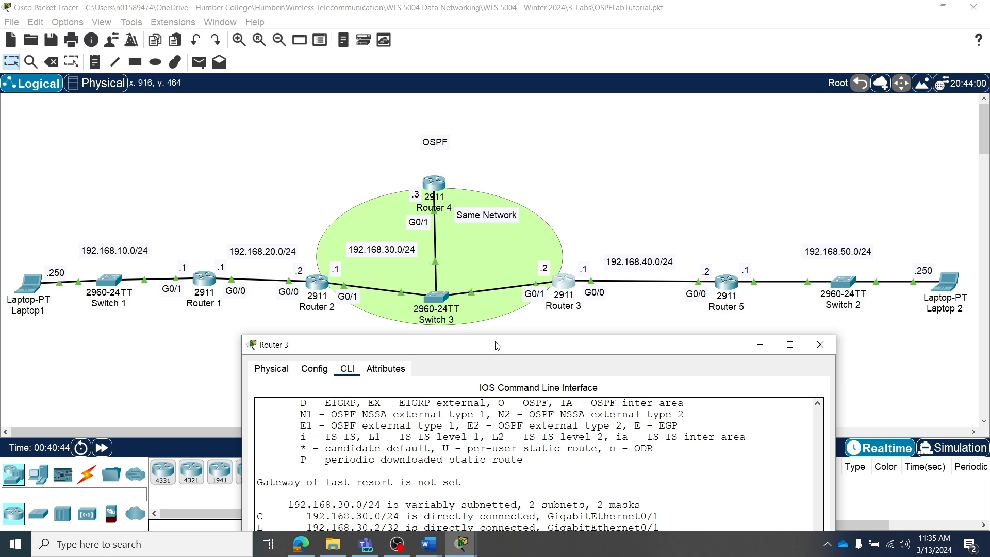
{"action": "left_click_drag", "start_coordinate": [496, 350], "coordinate": [400, 24]}
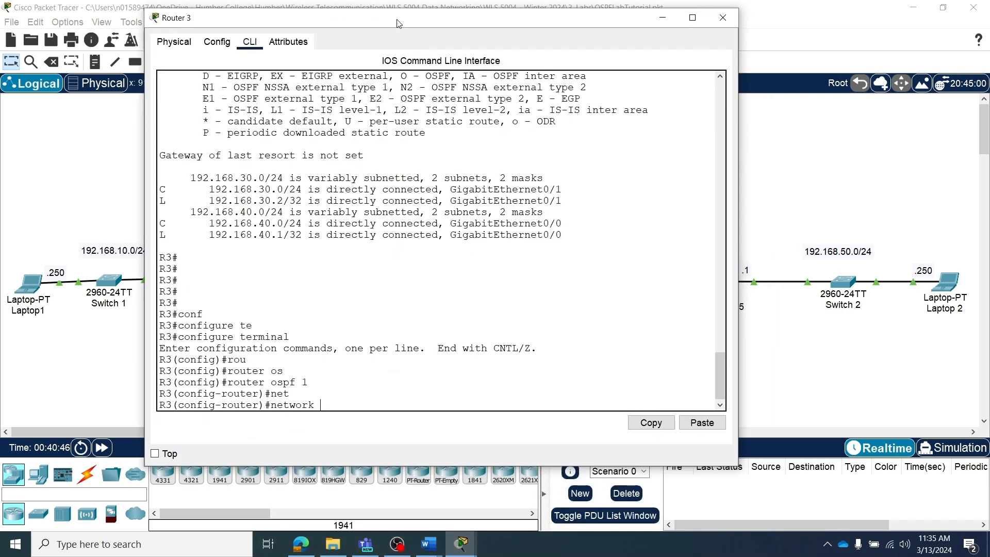
{"action": "type", "text": "192.168.30.0 0.0.0.255"}
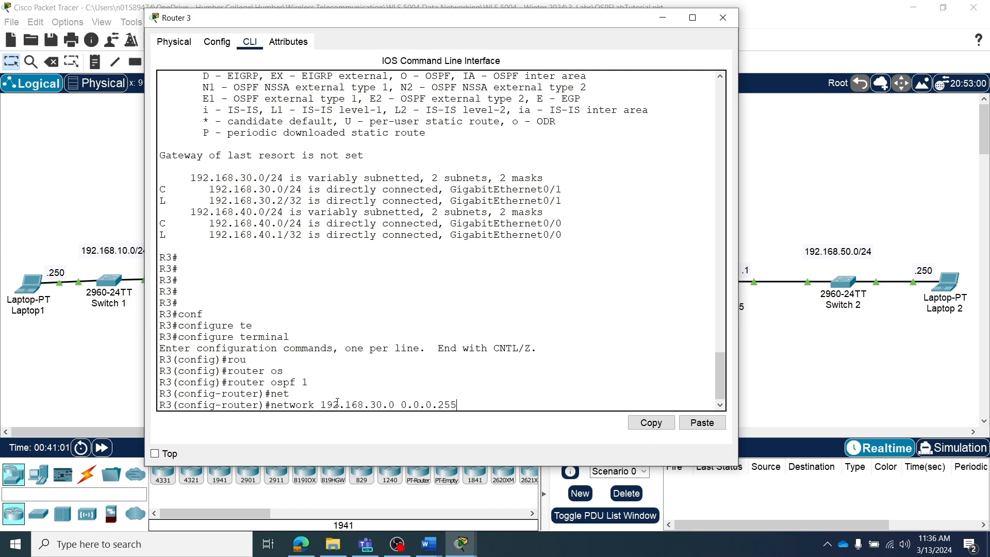
{"action": "type", "text": " are"}
{"action": "key", "text": "Tab"}
{"action": "type", "text": "0"}
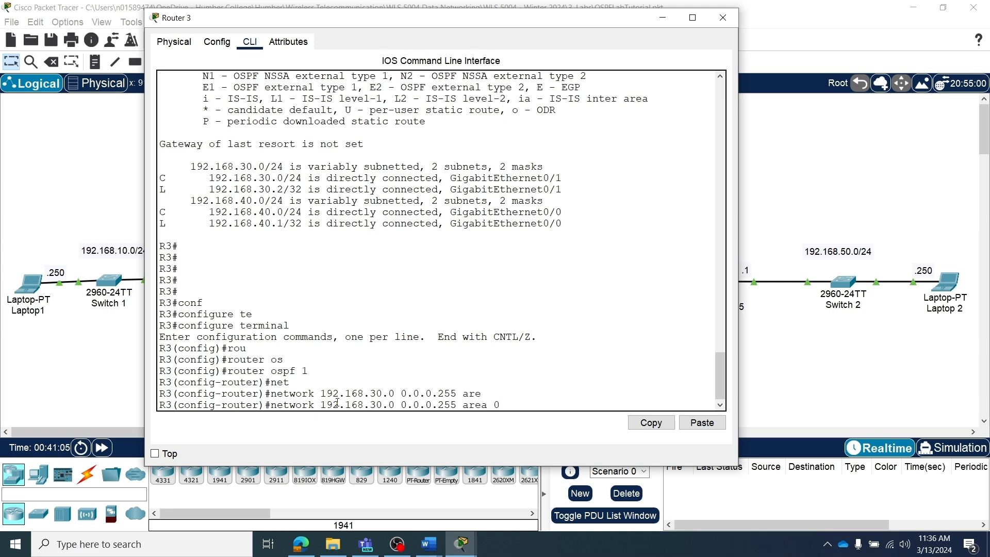
{"action": "key", "text": "Return"}
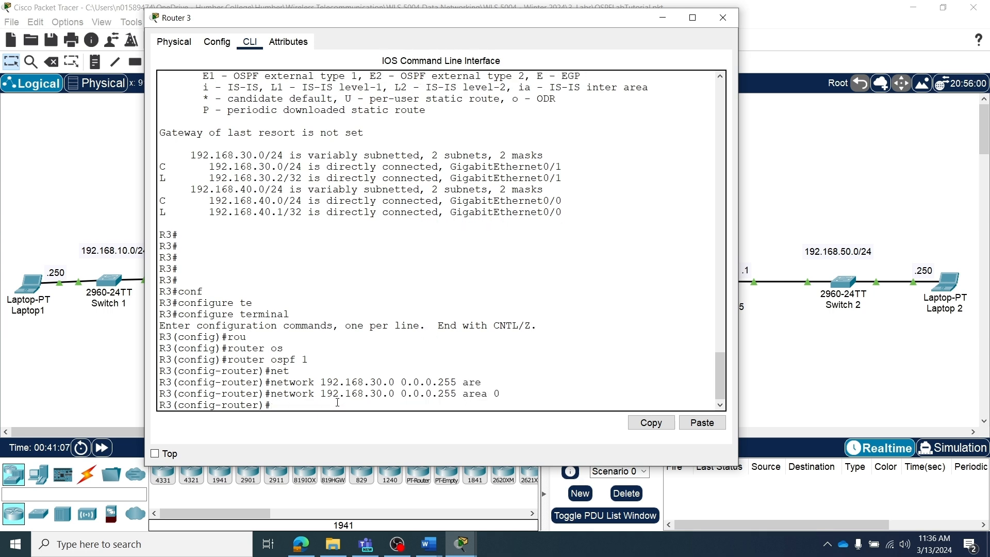
Step: Recall Router 3's last network command and change it to advertise 192.168.40.0 with wildcard 0.0.0.255 in area 0
{"action": "key", "text": "Up"}
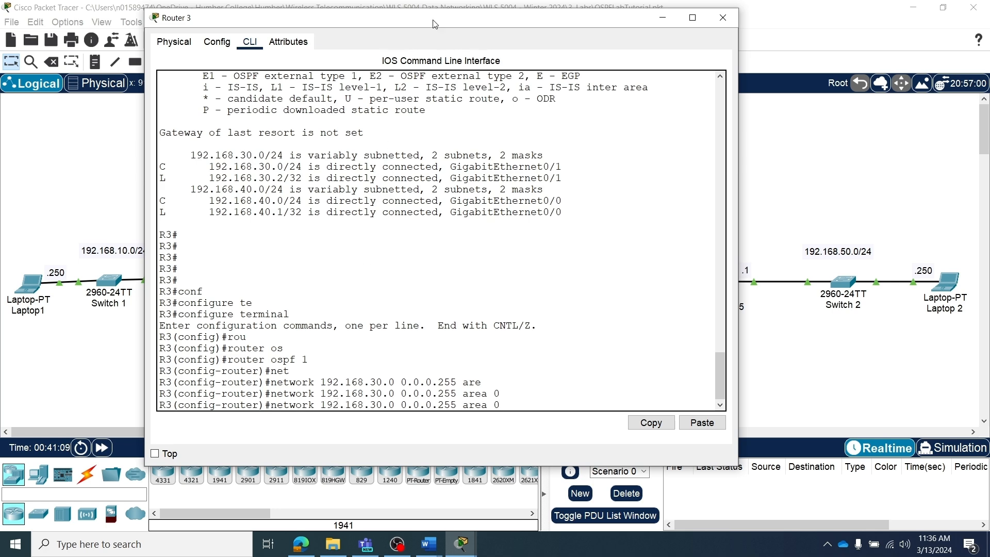
{"action": "mouse_move", "coordinate": [491, 22]}
{"action": "left_mouse_down"}
{"action": "mouse_move", "coordinate": [505, 122]}
{"action": "mouse_move", "coordinate": [504, 360]}
{"action": "mouse_move", "coordinate": [523, 70]}
{"action": "mouse_move", "coordinate": [502, 14]}
{"action": "left_mouse_up"}
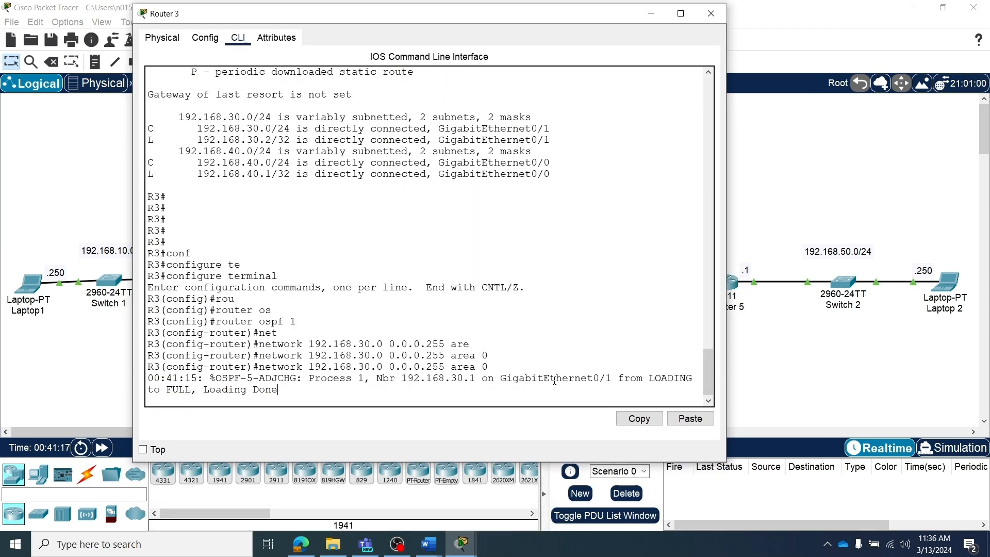
{"action": "type", "text": "router ospf 1"}
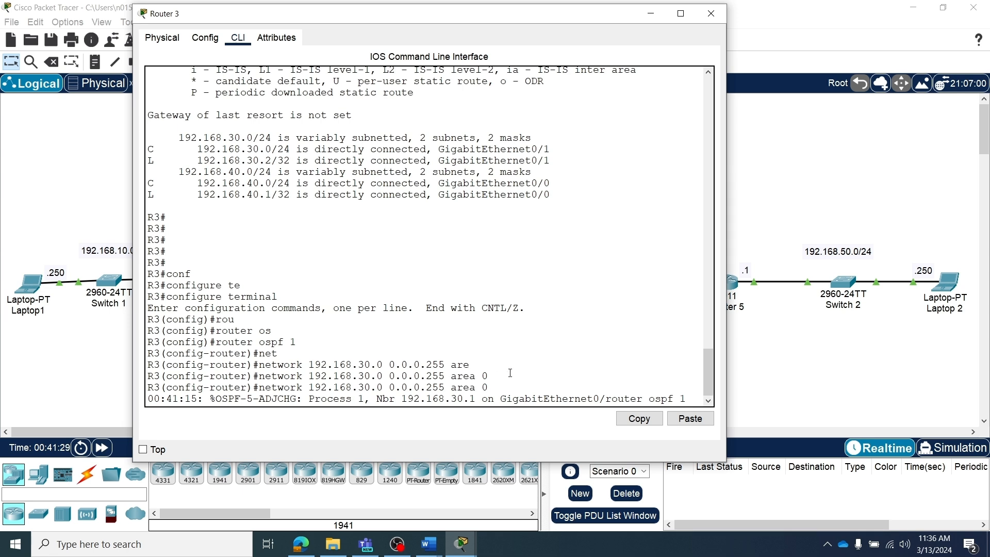
{"action": "key", "text": "Down"}
{"action": "key", "text": "Down"}
{"action": "key", "text": "Up"}
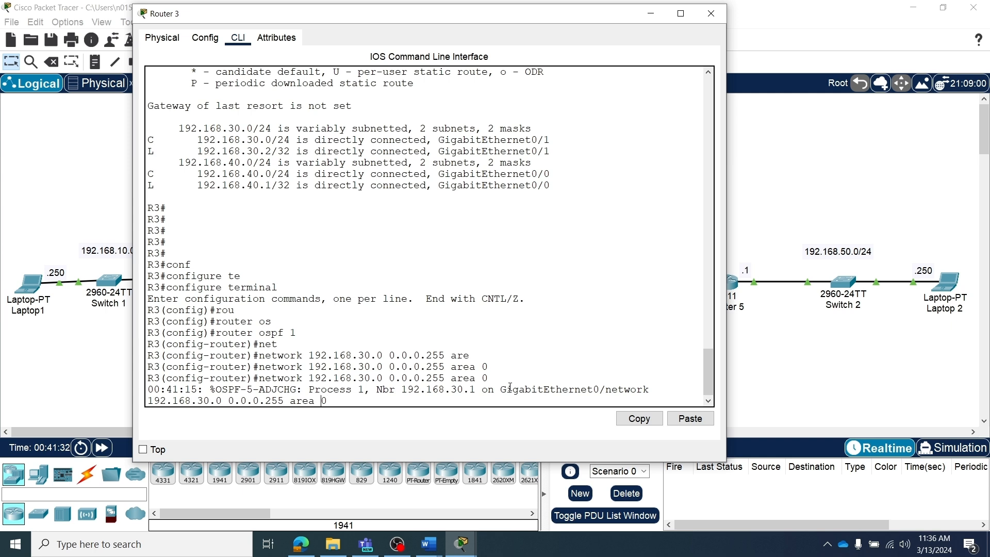
{"action": "key", "text": "BackSpace"}
{"action": "key", "text": "BackSpace"}
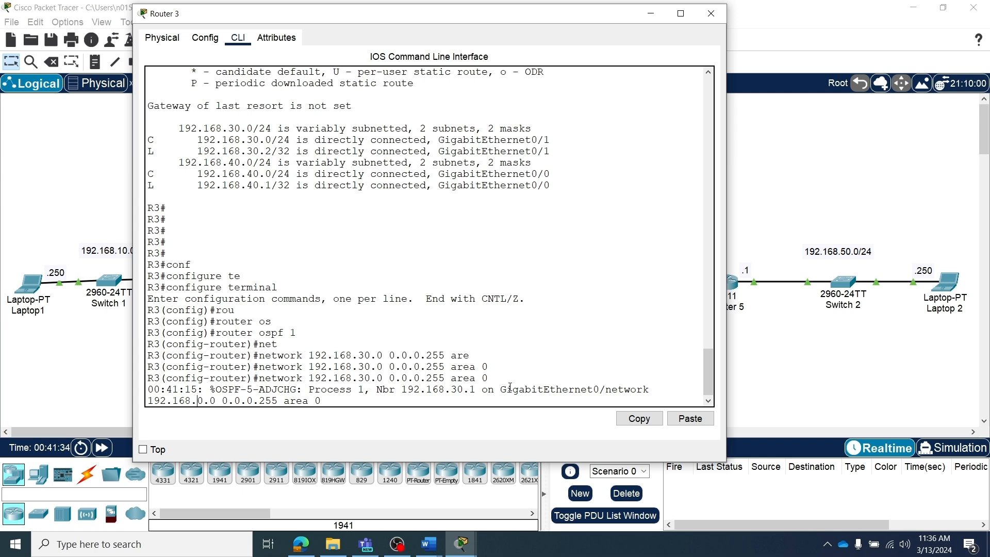
{"action": "type", "text": "4"}
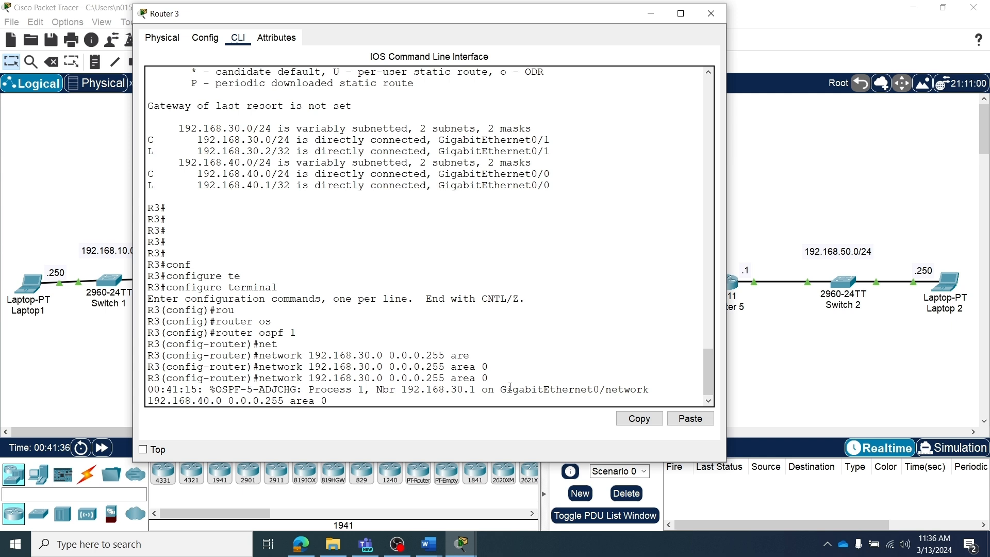
{"action": "key", "text": "Right"}
{"action": "key", "text": "Right"}
{"action": "key", "text": "Right"}
{"action": "key", "text": "Right"}
{"action": "key", "text": "Right"}
{"action": "key", "text": "Right"}
{"action": "key", "text": "Right"}
{"action": "key", "text": "Right"}
{"action": "key", "text": "Right"}
{"action": "key", "text": "Right"}
{"action": "key", "text": "Right"}
{"action": "key", "text": "Right"}
{"action": "key", "text": "Right"}
{"action": "key", "text": "Right"}
{"action": "key", "text": "Right"}
{"action": "key", "text": "Right"}
{"action": "key", "text": "Right"}
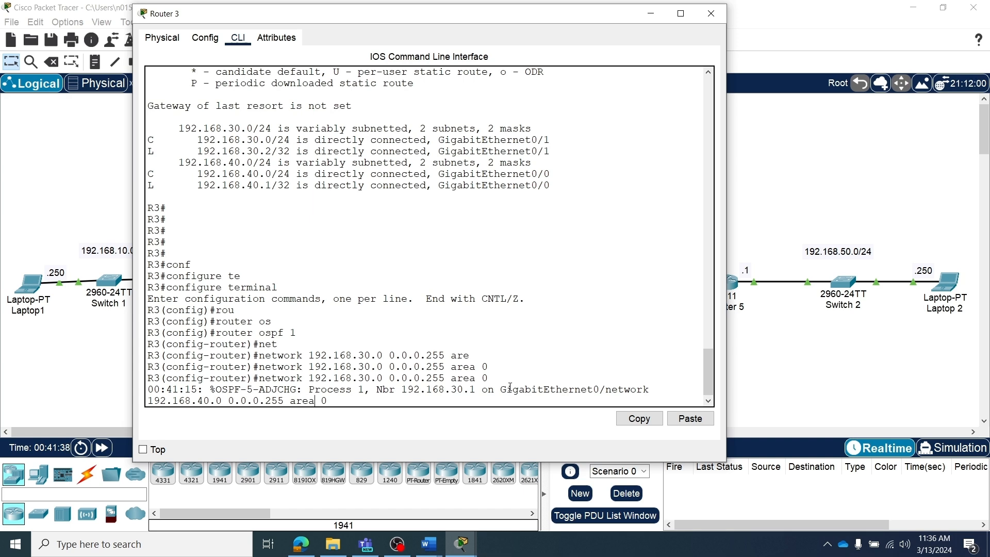
{"action": "key", "text": "Return"}
{"action": "key", "text": "Return"}
{"action": "key", "text": "Return"}
{"action": "key", "text": "Return"}
{"action": "key", "text": "Return"}
{"action": "key", "text": "Return"}
{"action": "key", "text": "Return"}
{"action": "key", "text": "Return"}
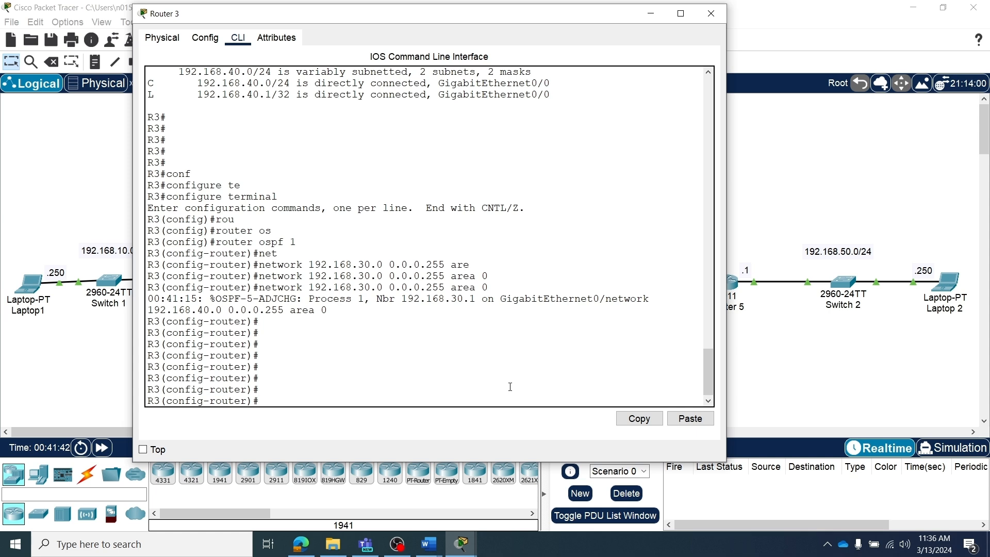
Step: Exit OSPF router configuration and global configuration on Router 3 back to the R3# prompt
{"action": "type", "text": "exit"}
{"action": "key", "text": "Return"}
{"action": "key", "text": "Return"}
{"action": "key", "text": "Return"}
{"action": "key", "text": "Return"}
{"action": "type", "text": "exit"}
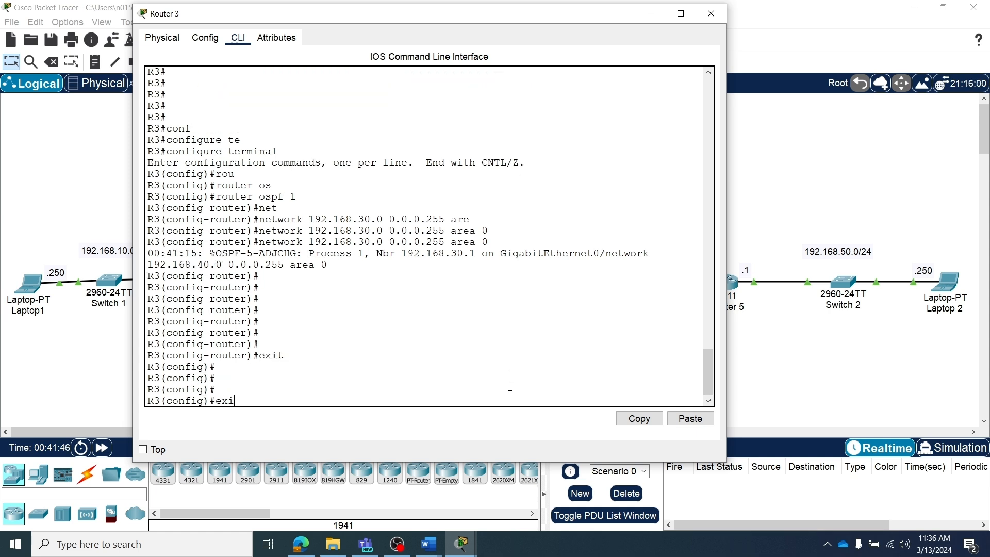
{"action": "key", "text": "Return"}
{"action": "key", "text": "Return"}
{"action": "key", "text": "Return"}
{"action": "key", "text": "Return"}
{"action": "key", "text": "Return"}
Step: Display Router 3's running configuration and examine the network statements in its router ospf 1 section
{"action": "type", "text": "sh ru"}
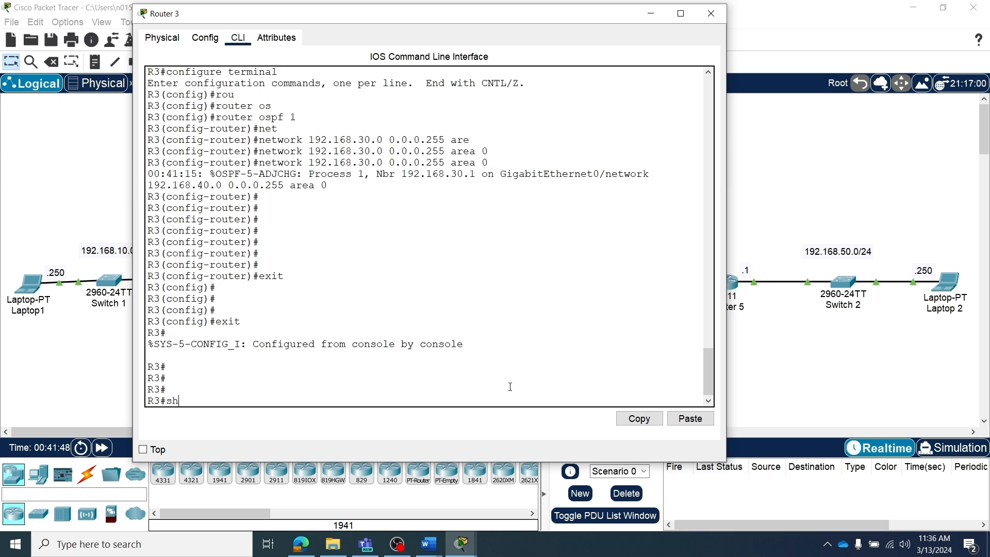
{"action": "key", "text": "Tab"}
{"action": "key", "text": "Return"}
{"action": "key", "text": "space"}
{"action": "key", "text": "space"}
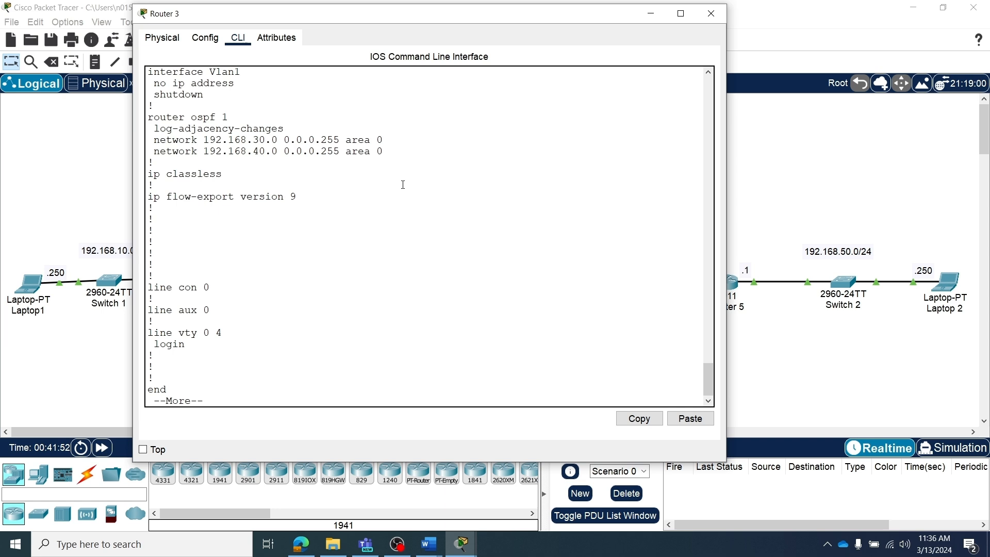
{"action": "left_click_drag", "start_coordinate": [167, 114], "coordinate": [388, 153]}
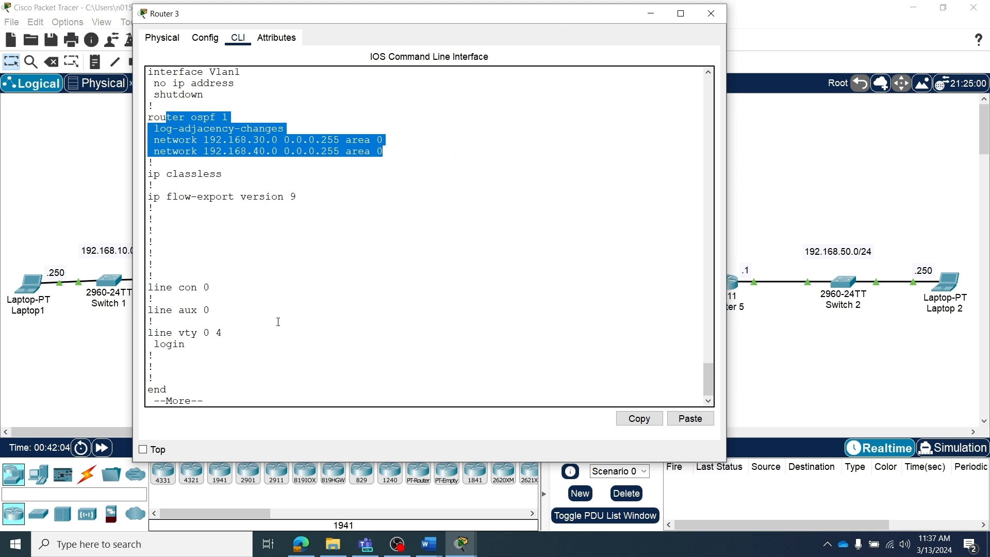
Step: Leave the paged configuration output and save Router 3's configuration with the wr command
{"action": "key", "text": "space"}
{"action": "type", "text": "wr"}
{"action": "key", "text": "Return"}
{"action": "key", "text": "Return"}
{"action": "key", "text": "Return"}
{"action": "key", "text": "Return"}
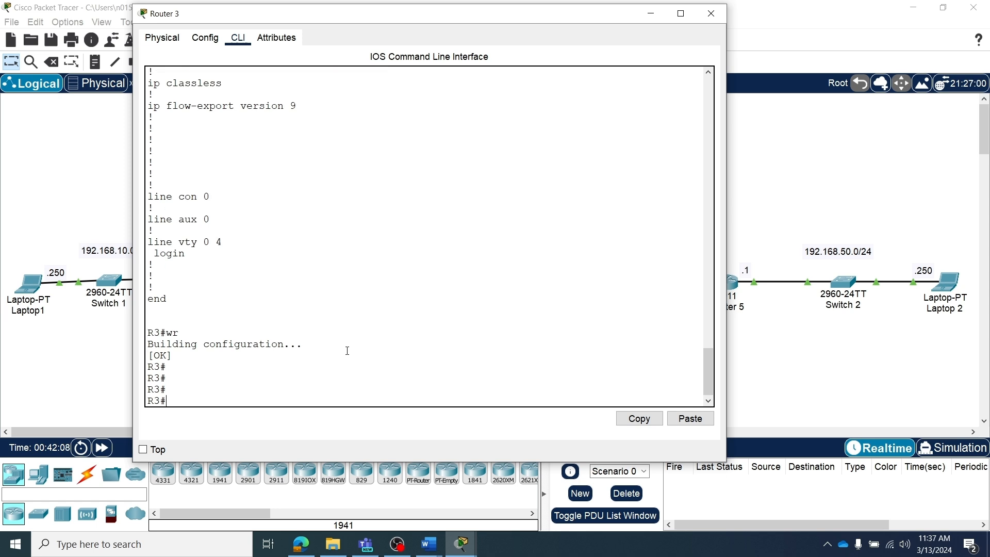
Step: Move Router 3's console away, open Router 4's console and check Router 4's G0/1 network in the topology
{"action": "left_click_drag", "start_coordinate": [440, 15], "coordinate": [0, 168]}
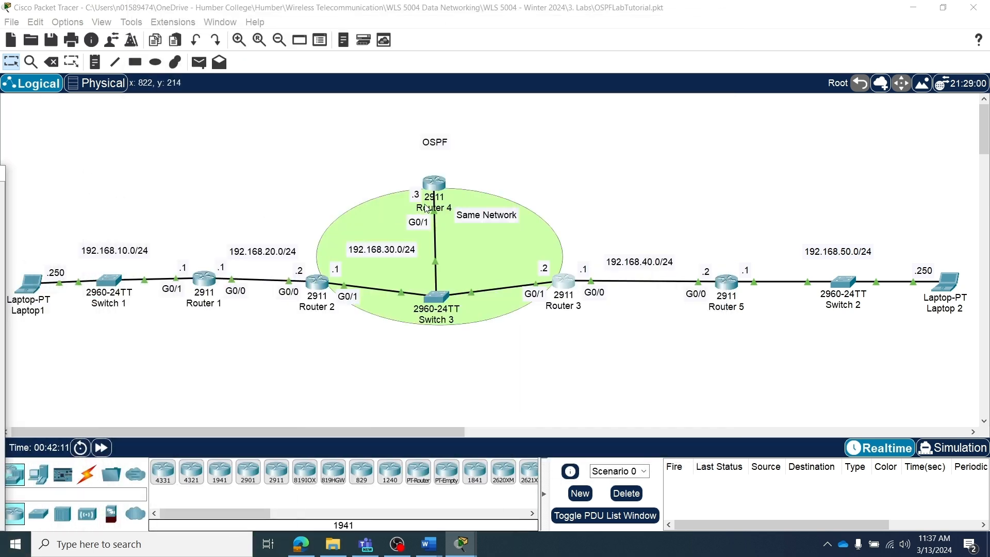
{"action": "left_click", "coordinate": [436, 186]}
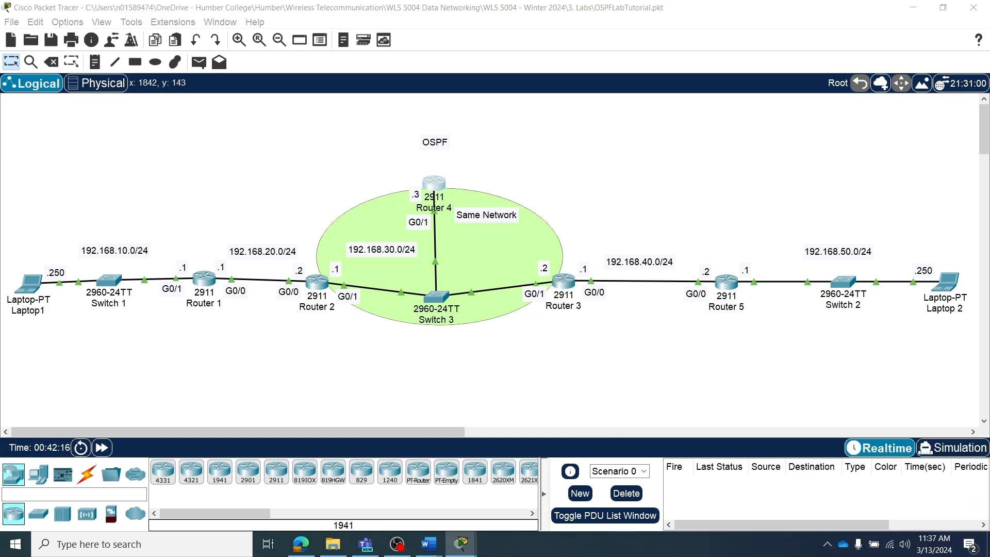
{"action": "left_click_drag", "start_coordinate": [434, 268], "coordinate": [460, 15]}
{"action": "left_click", "coordinate": [261, 393]}
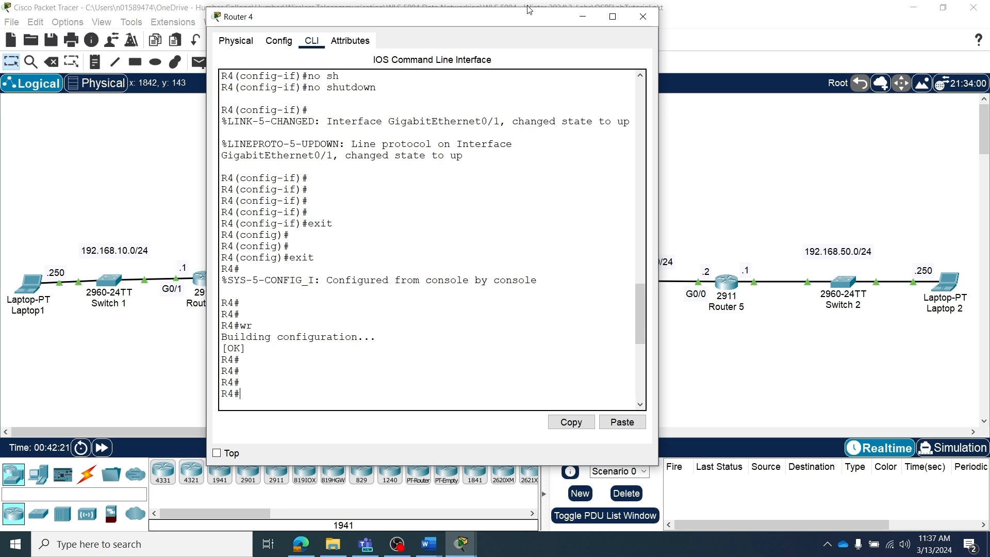
{"action": "left_click_drag", "start_coordinate": [523, 20], "coordinate": [621, 288]}
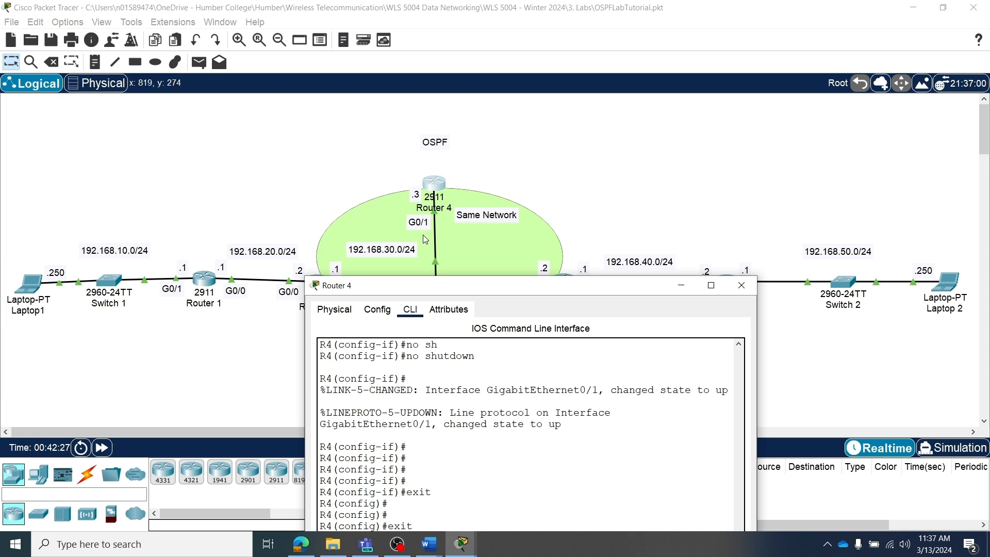
{"action": "left_click_drag", "start_coordinate": [433, 295], "coordinate": [449, 35]}
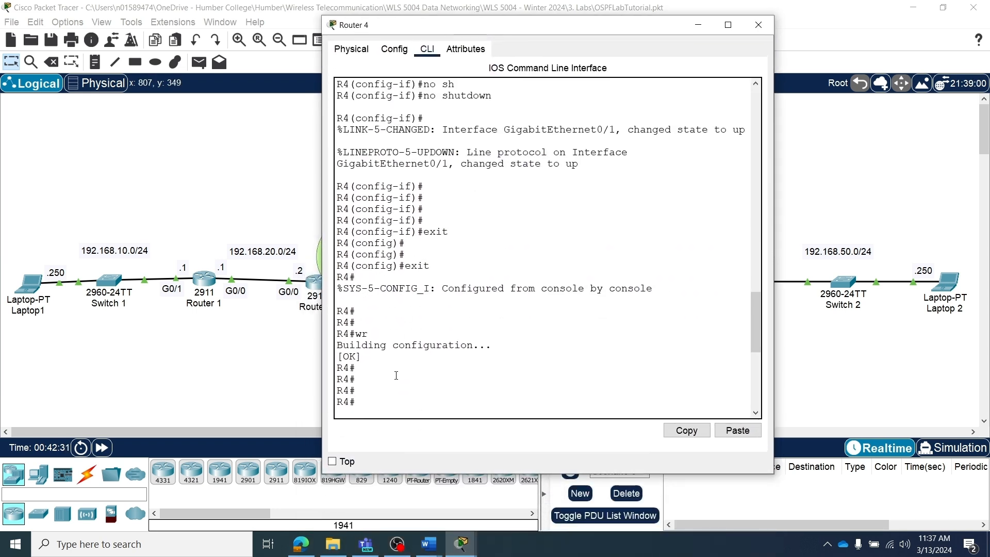
Step: Wake Router 4's console and enter privileged EXEC mode with the en command
{"action": "key", "text": "Return"}
{"action": "key", "text": "Return"}
{"action": "key", "text": "Return"}
{"action": "key", "text": "Return"}
{"action": "key", "text": "Return"}
{"action": "type", "text": "en"}
{"action": "key", "text": "Return"}
{"action": "key", "text": "Return"}
{"action": "key", "text": "Return"}
{"action": "key", "text": "Return"}
Step: Enter global configuration mode on Router 4 with configure terminal
{"action": "type", "text": "c"}
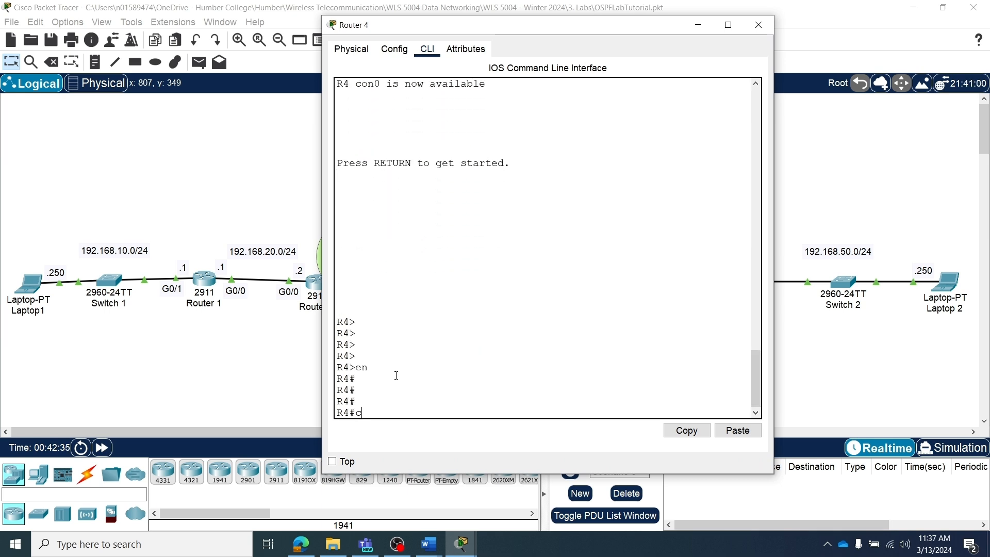
{"action": "type", "text": "onf"}
{"action": "key", "text": "Tab"}
{"action": "type", "text": "te"}
{"action": "key", "text": "Tab"}
{"action": "key", "text": "Return"}
{"action": "key", "text": "Return"}
Step: Start OSPF process 1 on Router 4 with router ospf 1
{"action": "type", "text": "rou"}
{"action": "key", "text": "Tab"}
{"action": "type", "text": "os"}
{"action": "key", "text": "Tab"}
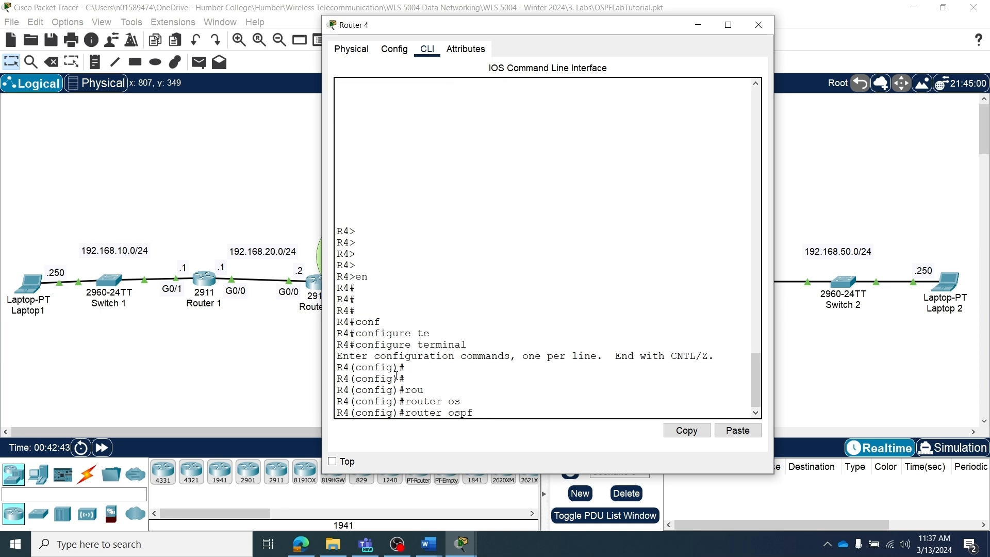
{"action": "type", "text": "1"}
{"action": "key", "text": "Return"}
{"action": "key", "text": "Return"}
{"action": "key", "text": "Return"}
{"action": "key", "text": "Return"}
Step: Advertise network 192.168.30.0 with wildcard mask 0.0.0.255 in area 0 on Router 4, checking the address against the topology
{"action": "type", "text": "net"}
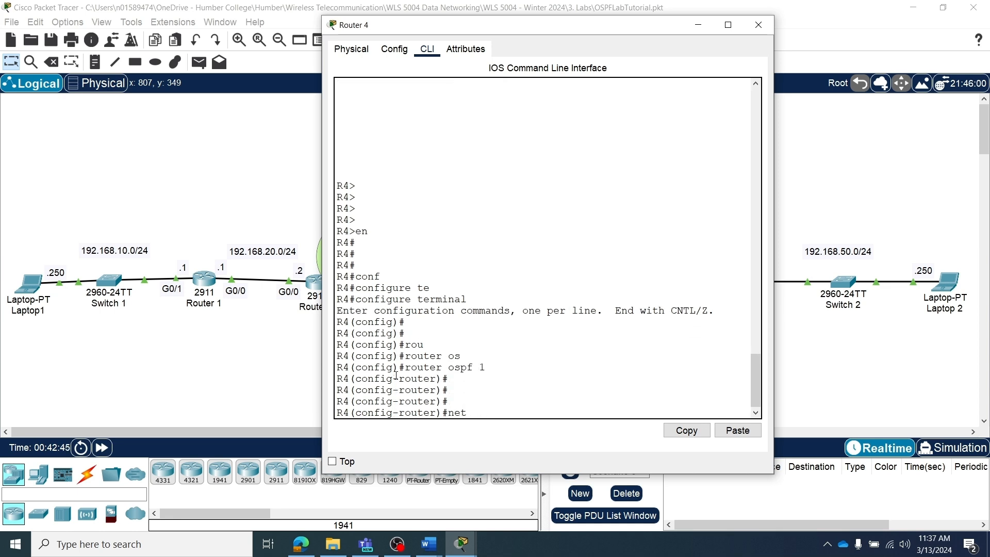
{"action": "key", "text": "Tab"}
{"action": "type", "text": "1"}
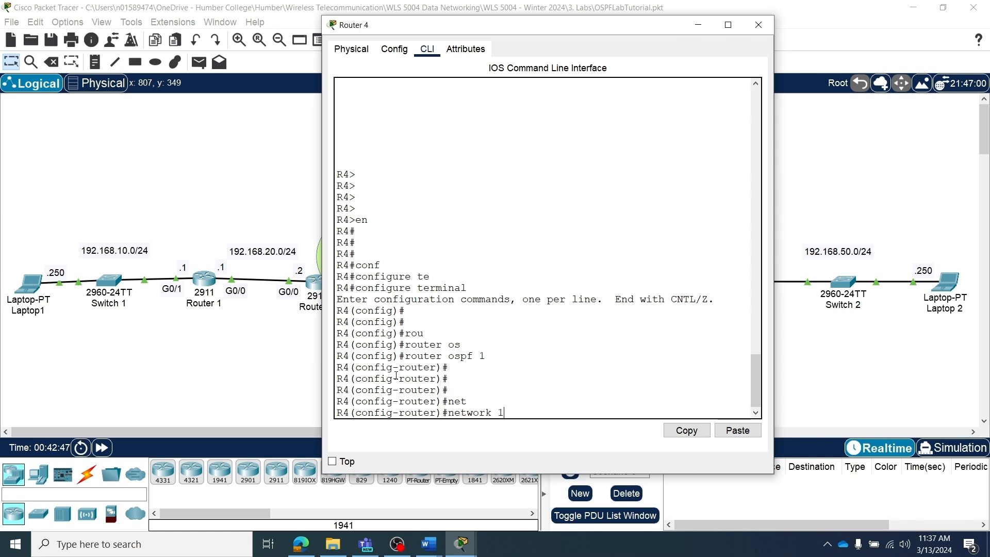
{"action": "type", "text": "92.168.30.0"}
{"action": "left_click_drag", "start_coordinate": [562, 19], "coordinate": [717, 62]}
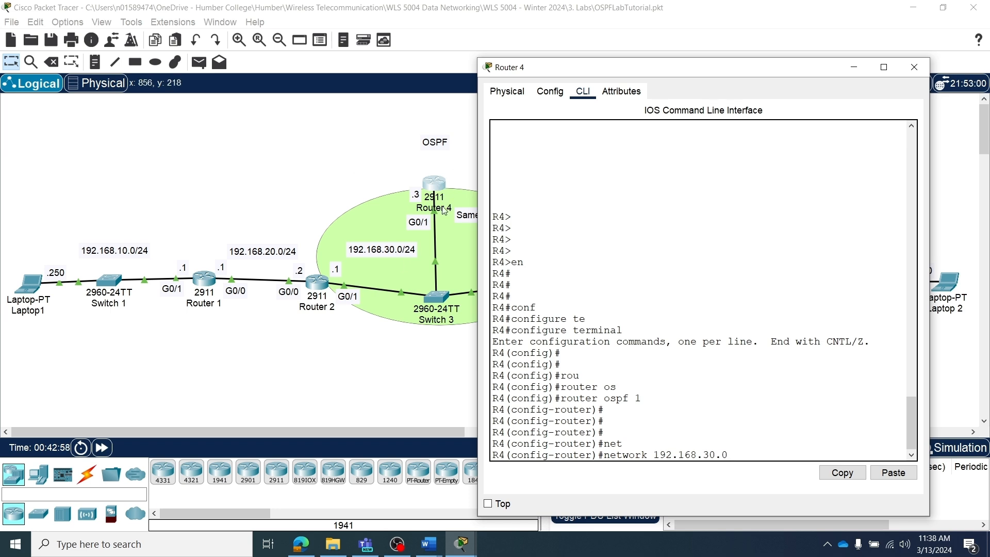
{"action": "left_click_drag", "start_coordinate": [615, 68], "coordinate": [394, 27]}
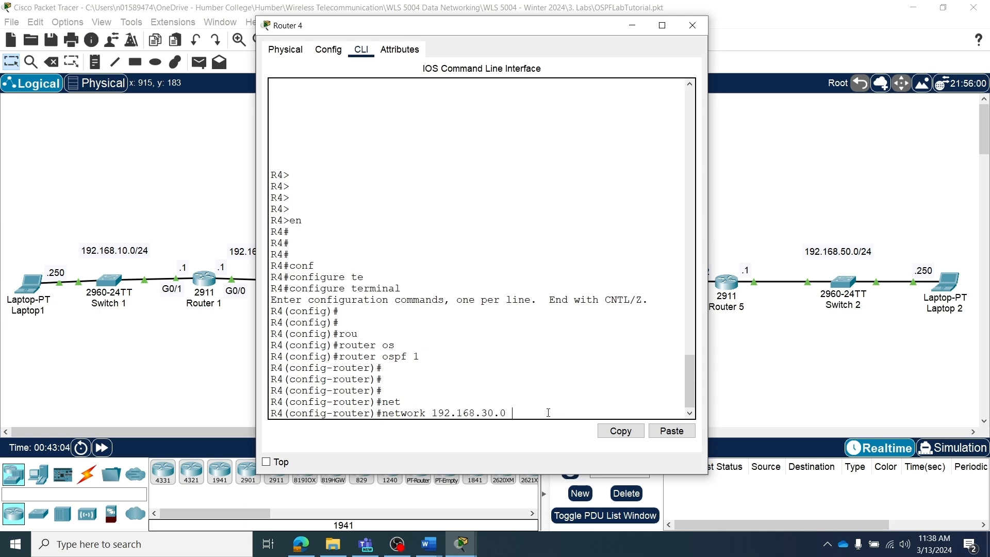
{"action": "type", "text": "0.0.0.255 are"}
{"action": "key", "text": "Tab"}
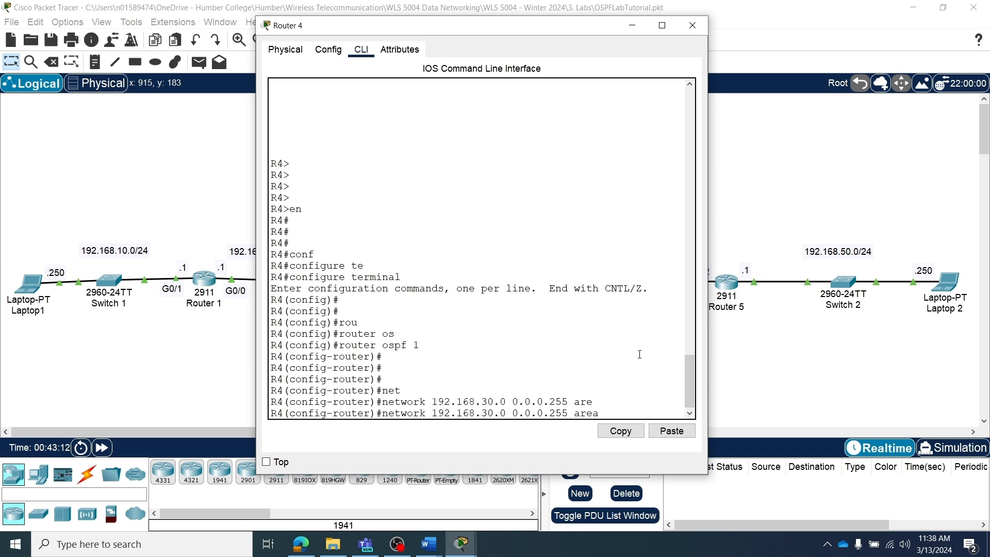
{"action": "type", "text": "0"}
{"action": "key", "text": "Return"}
{"action": "key", "text": "Return"}
{"action": "key", "text": "Return"}
{"action": "key", "text": "Return"}
Step: Exit OSPF router configuration and global configuration on Router 4 back to the R4# prompt
{"action": "type", "text": "exit"}
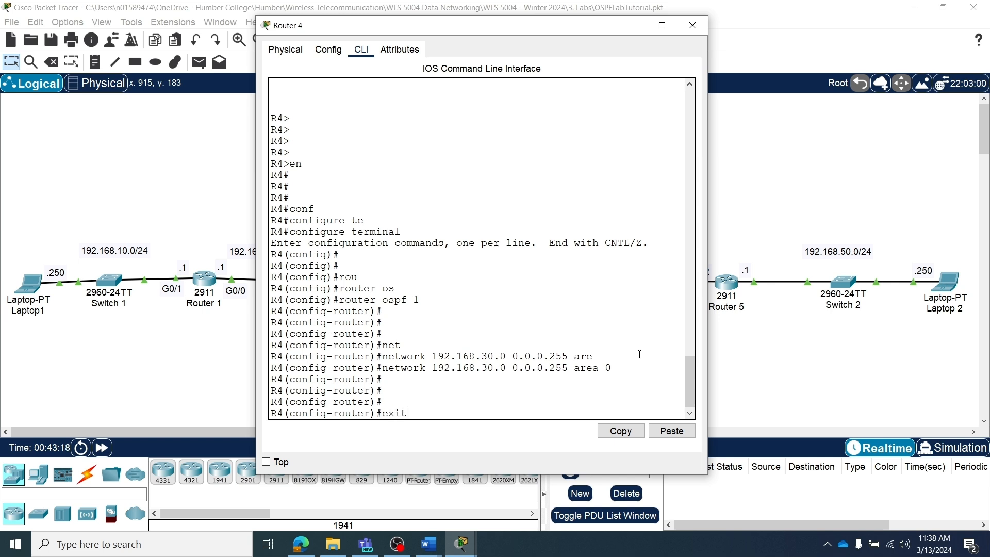
{"action": "key", "text": "Return"}
{"action": "key", "text": "Return"}
{"action": "key", "text": "Return"}
{"action": "key", "text": "Return"}
{"action": "type", "text": "exi"}
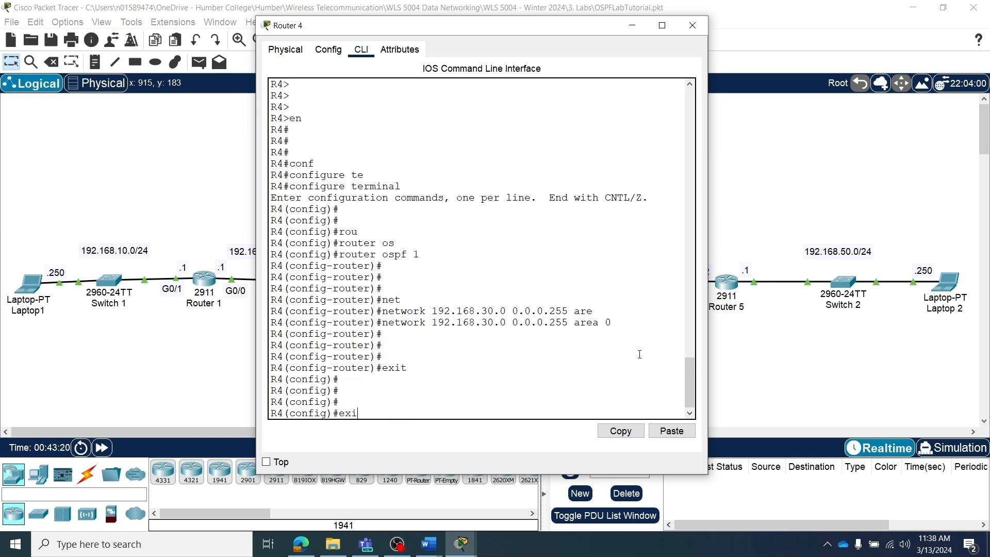
{"action": "type", "text": "t"}
{"action": "key", "text": "Return"}
{"action": "key", "text": "Return"}
{"action": "key", "text": "Return"}
{"action": "key", "text": "Return"}
{"action": "key", "text": "Return"}
{"action": "key", "text": "Return"}
{"action": "key", "text": "Return"}
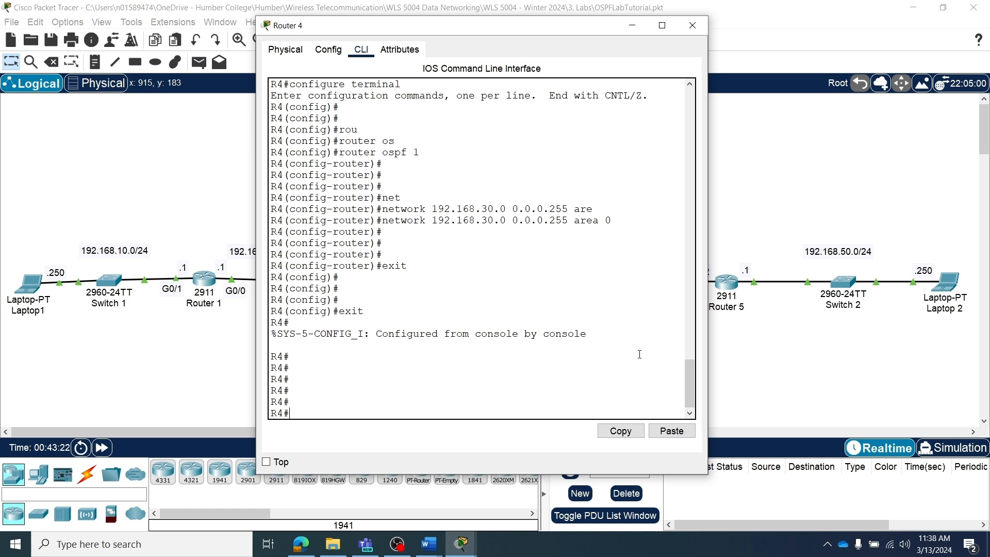
Step: Display Router 4's running configuration, examine its router ospf 1 section and go back to the R4# prompt
{"action": "type", "text": "sh ru"}
{"action": "key", "text": "Tab"}
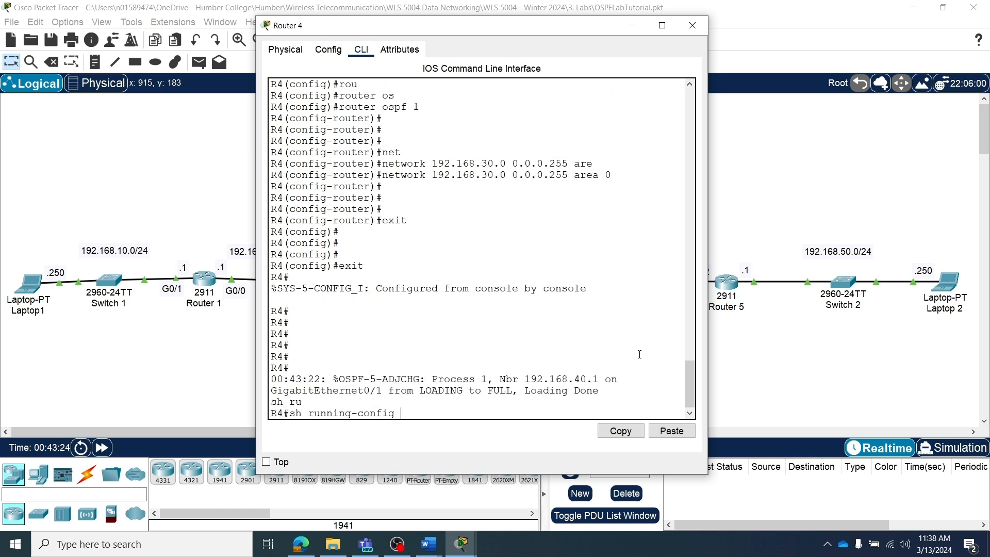
{"action": "key", "text": "Return"}
{"action": "key", "text": "space"}
{"action": "key", "text": "space"}
{"action": "key", "text": "space"}
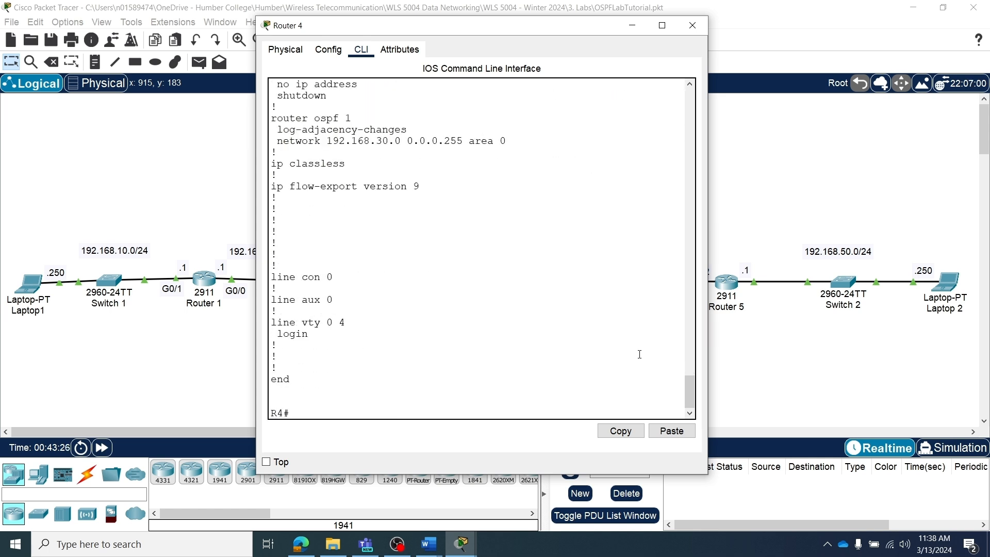
{"action": "scroll", "coordinate": [462, 221], "scroll_direction": "up", "scroll_amount": 3}
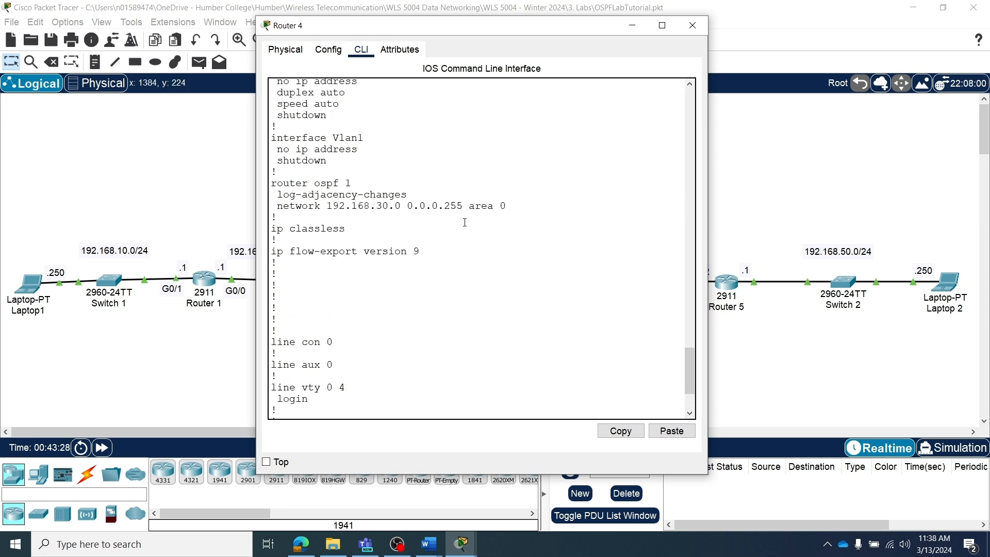
{"action": "left_click_drag", "start_coordinate": [516, 209], "coordinate": [277, 183]}
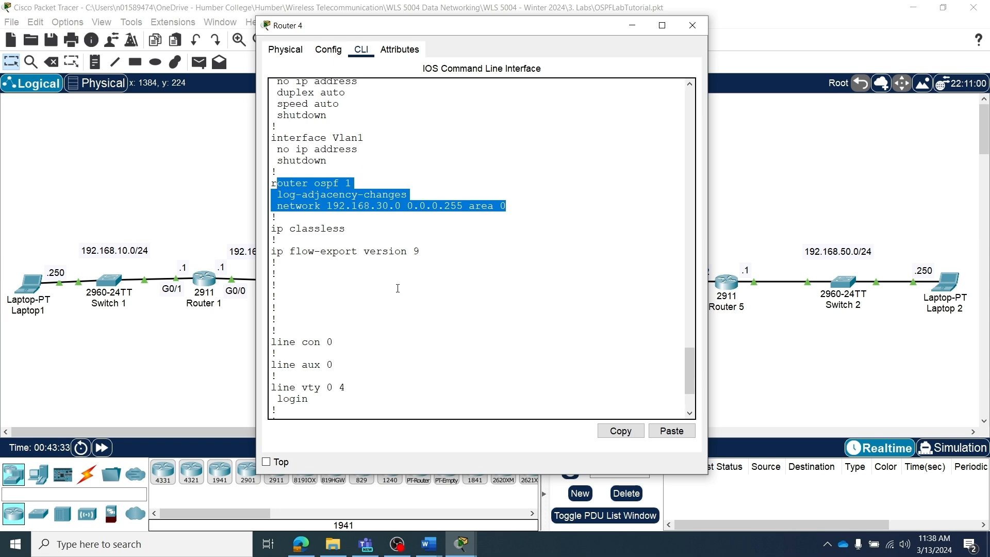
{"action": "scroll", "coordinate": [360, 366], "scroll_direction": "down", "scroll_amount": 3}
{"action": "key", "text": "Return"}
{"action": "key", "text": "Return"}
{"action": "key", "text": "Return"}
{"action": "key", "text": "Return"}
{"action": "key", "text": "Return"}
{"action": "key", "text": "Return"}
{"action": "key", "text": "Return"}
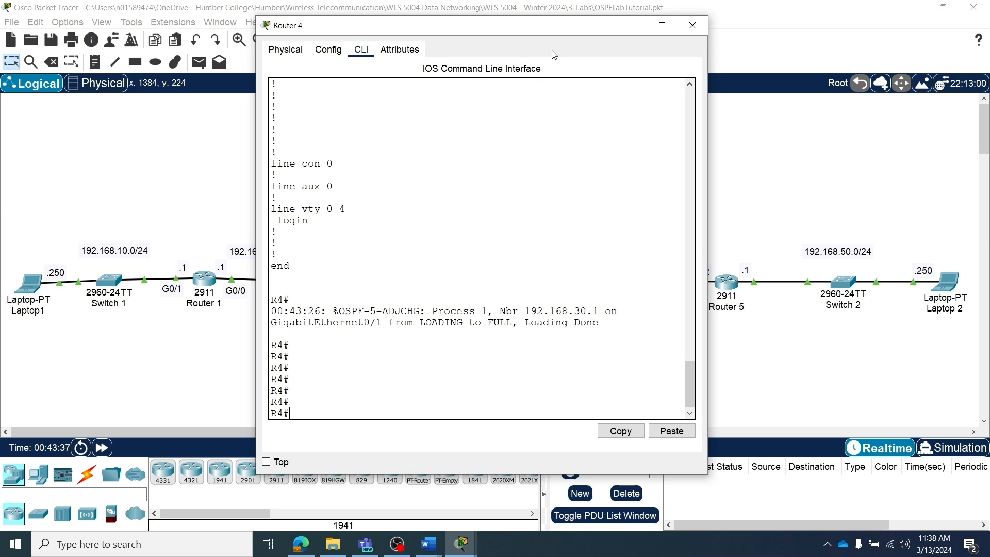
Step: Move Router 4's console off the topology, open Router 5's console and bring it fully into view
{"action": "left_click_drag", "start_coordinate": [550, 26], "coordinate": [989, 85]}
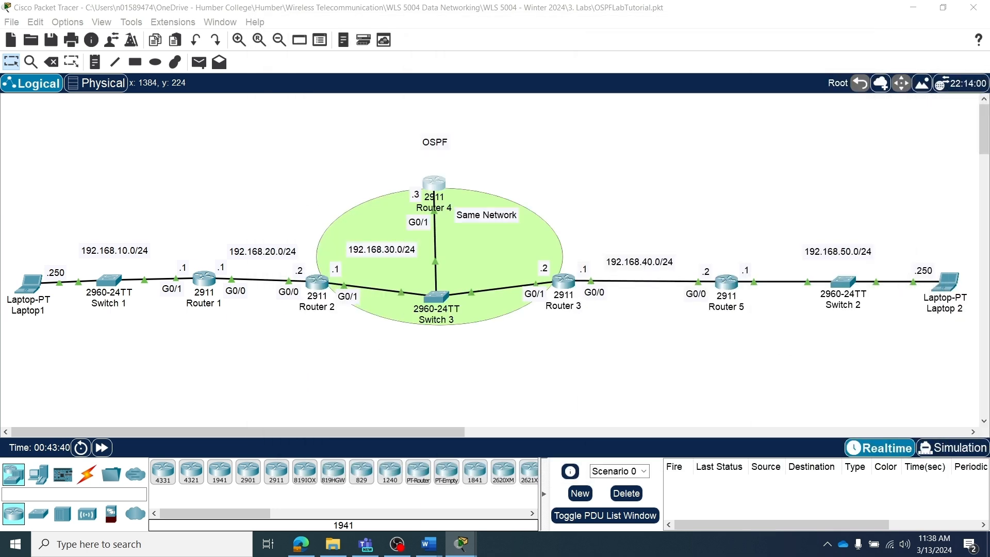
{"action": "left_click", "coordinate": [728, 285]}
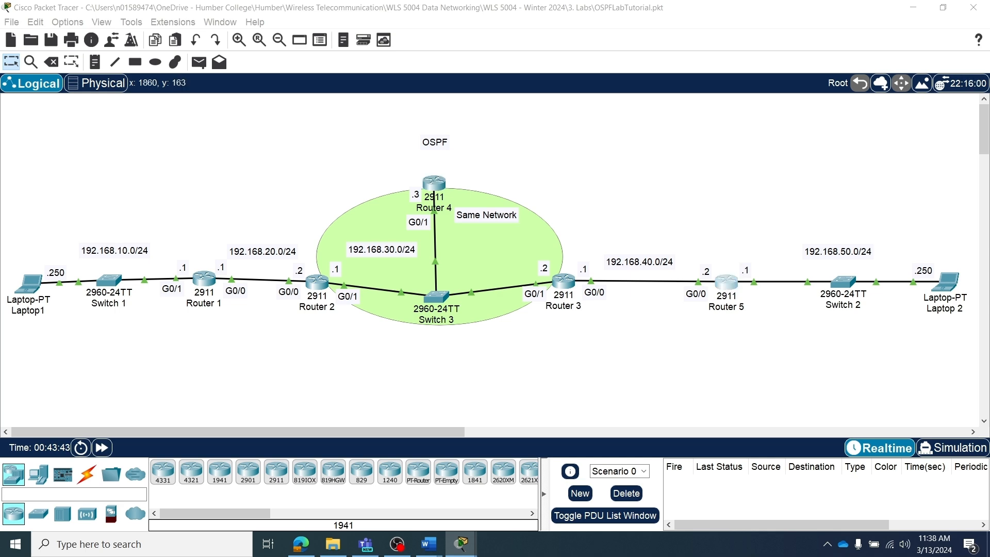
{"action": "left_click_drag", "start_coordinate": [557, 347], "coordinate": [536, 26]}
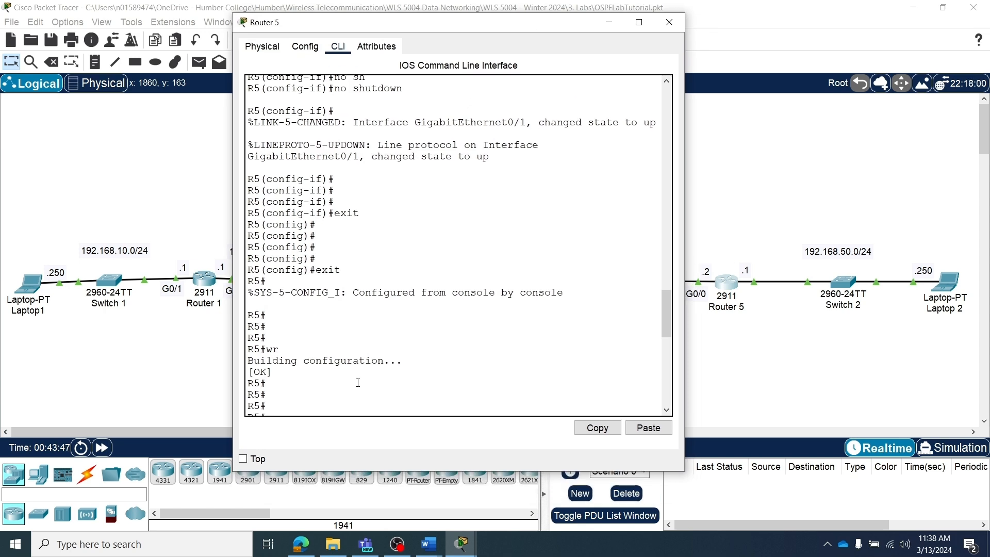
Step: Wake Router 5's console and enter privileged EXEC mode with the en command
{"action": "scroll", "coordinate": [356, 382], "scroll_direction": "down", "scroll_amount": 10}
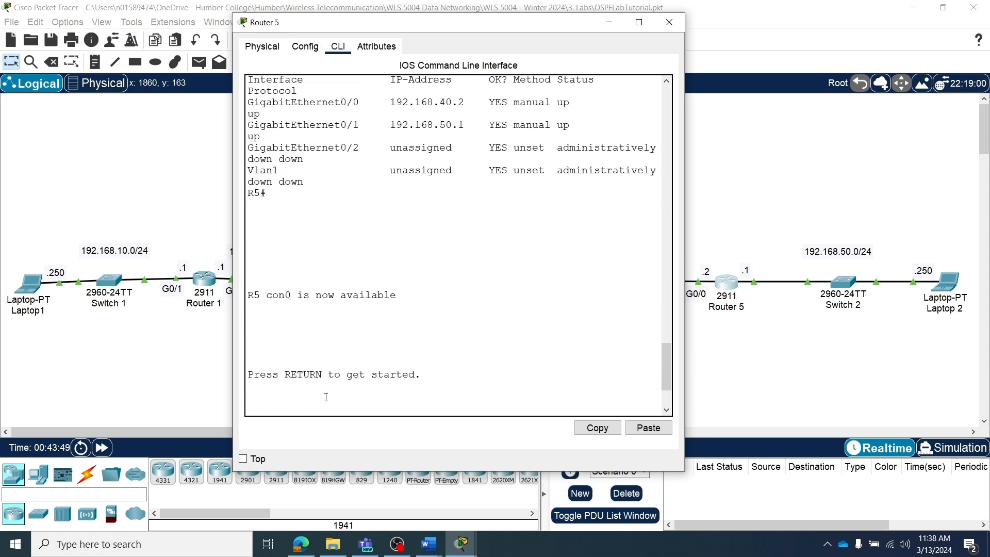
{"action": "key", "text": "Return"}
{"action": "key", "text": "Return"}
{"action": "key", "text": "Return"}
{"action": "key", "text": "Return"}
{"action": "type", "text": "e"}
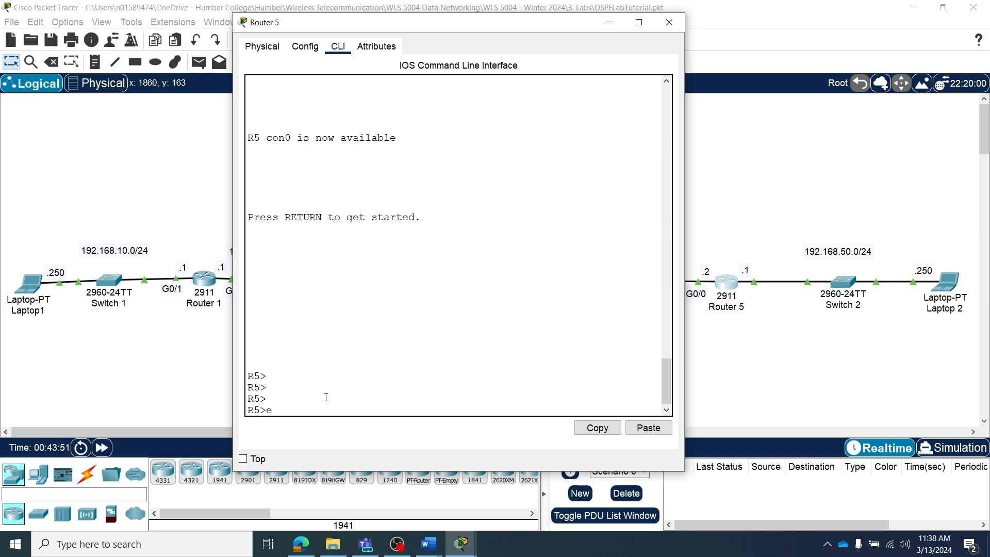
{"action": "type", "text": "n"}
{"action": "key", "text": "Return"}
{"action": "key", "text": "Return"}
{"action": "key", "text": "Return"}
{"action": "key", "text": "Return"}
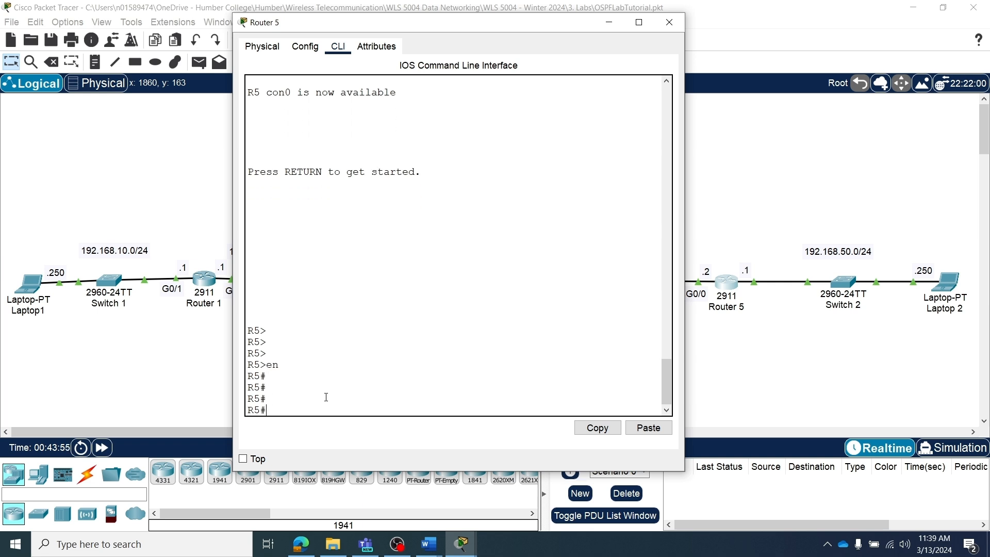
Step: Display Router 5's running configuration and examine its interface addresses and whether any routing protocol is configured
{"action": "type", "text": "sh ru"}
{"action": "key", "text": "Tab"}
{"action": "key", "text": "Return"}
{"action": "key", "text": "space"}
{"action": "key", "text": "space"}
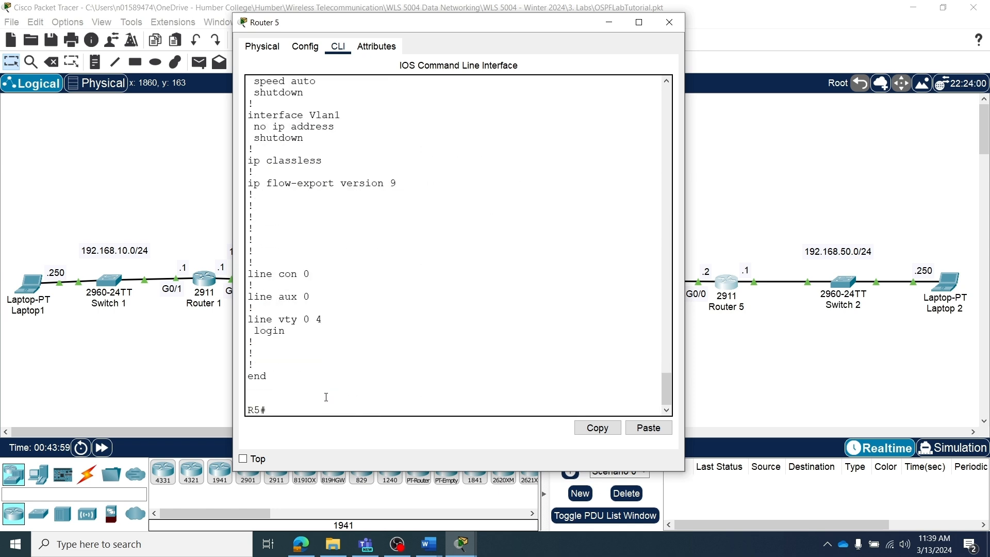
{"action": "scroll", "coordinate": [392, 244], "scroll_direction": "up", "scroll_amount": 6}
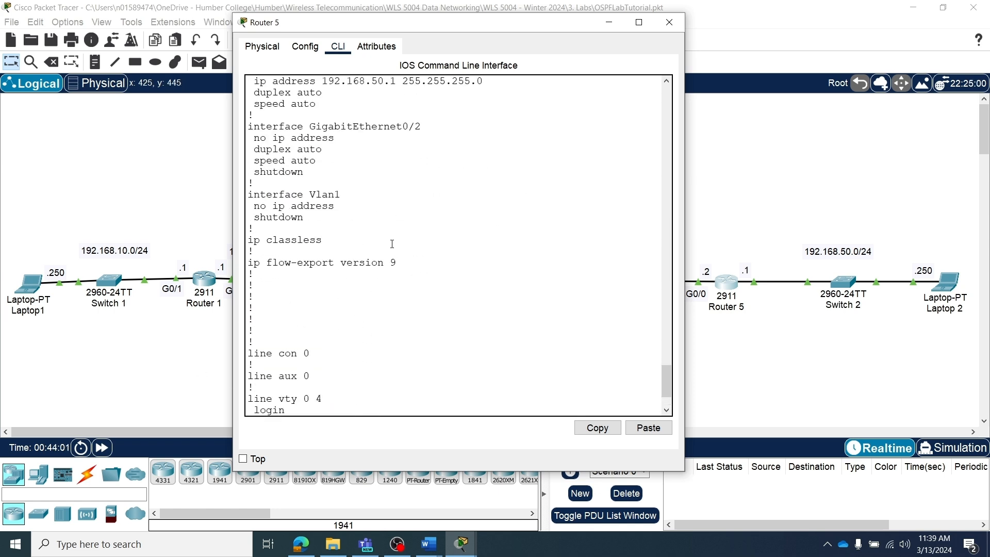
{"action": "scroll", "coordinate": [392, 244], "scroll_direction": "up", "scroll_amount": 2}
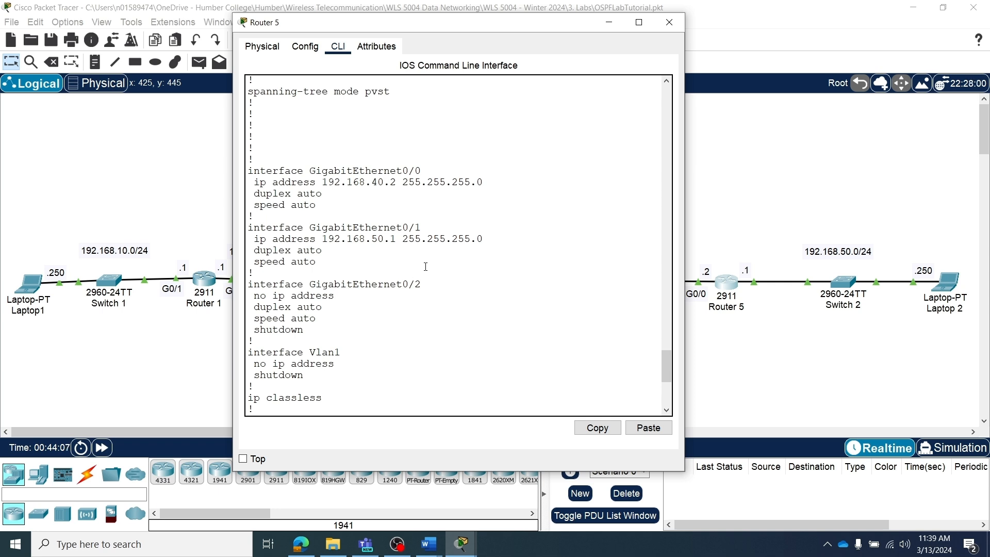
{"action": "scroll", "coordinate": [425, 267], "scroll_direction": "down", "scroll_amount": 7}
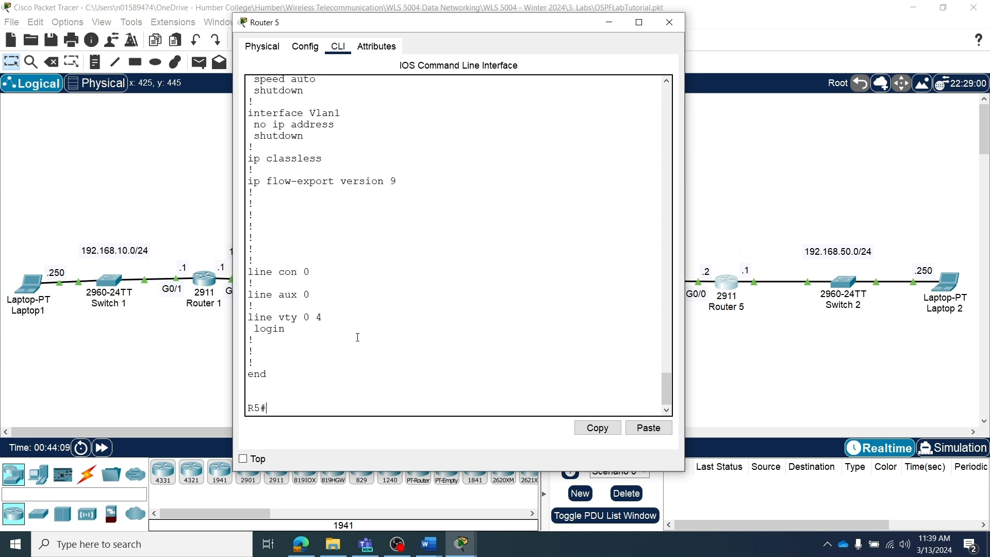
Step: Enter global configuration mode on Router 5 with configure terminal
{"action": "type", "text": "cof"}
{"action": "key", "text": "Tab"}
{"action": "key", "text": "BackSpace"}
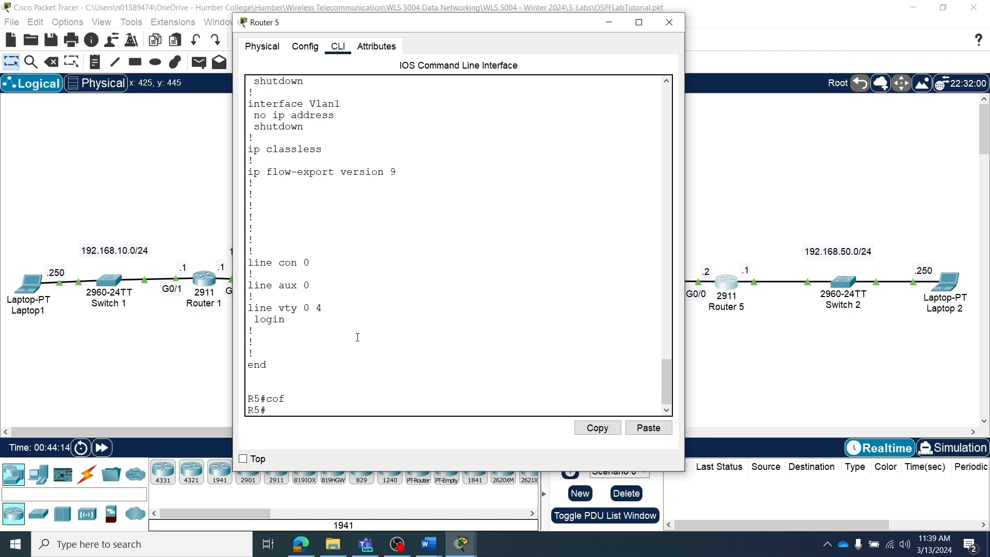
{"action": "type", "text": "con"}
{"action": "key", "text": "Tab"}
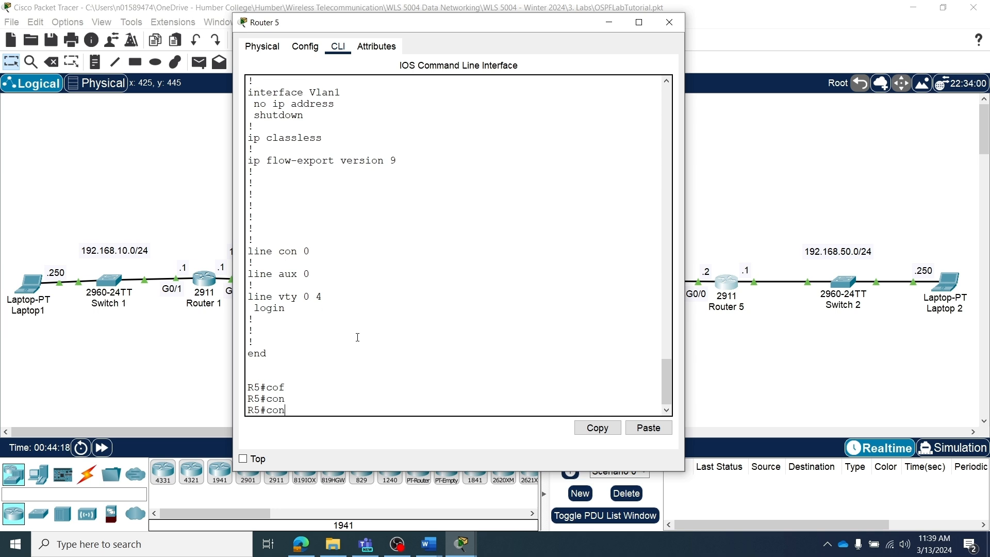
{"action": "type", "text": "f"}
{"action": "key", "text": "Tab"}
{"action": "type", "text": "te"}
{"action": "key", "text": "Tab"}
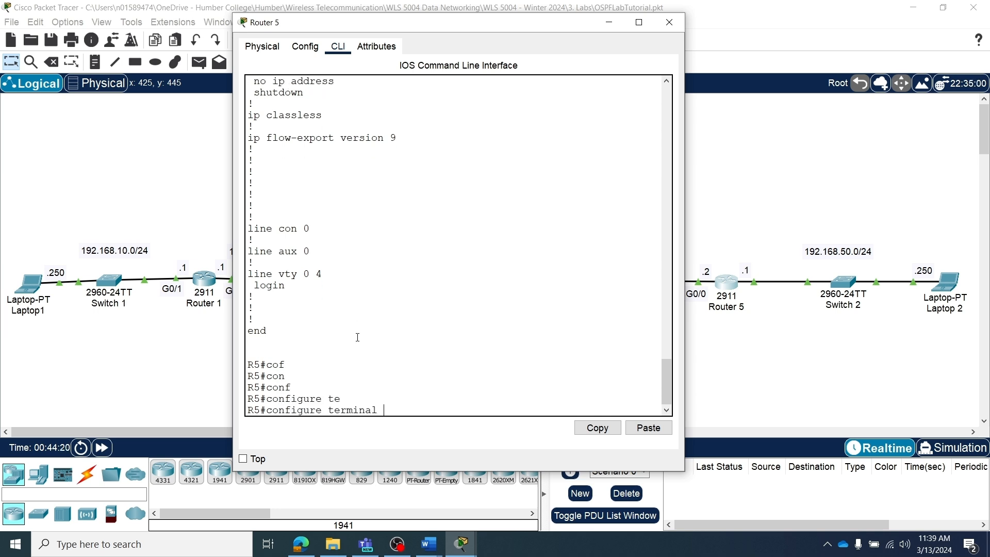
{"action": "key", "text": "Return"}
{"action": "key", "text": "Return"}
{"action": "key", "text": "Return"}
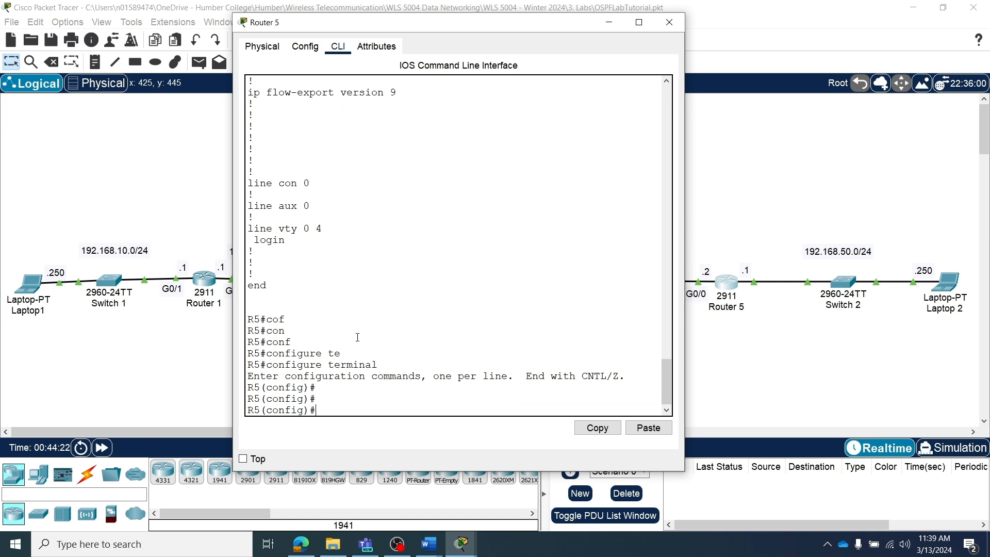
Step: Start OSPF process 1 on Router 5 with router ospf 1
{"action": "type", "text": "rou"}
{"action": "key", "text": "Tab"}
{"action": "type", "text": "os"}
{"action": "key", "text": "Tab"}
{"action": "type", "text": "1"}
{"action": "key", "text": "Return"}
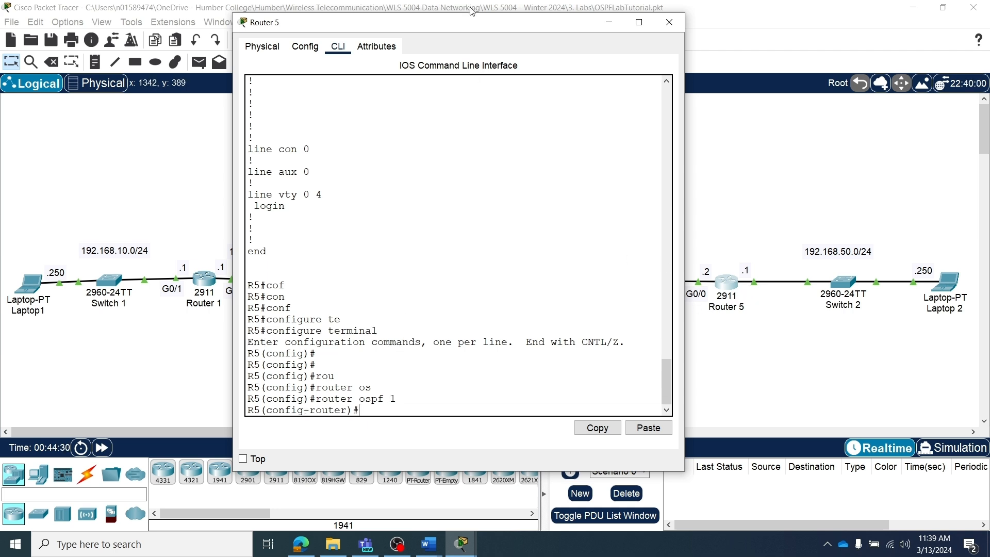
Step: Uncover Router 5's links in the topology and advertise network 192.168.40.0 with wildcard mask 0.0.0.255 in area 0
{"action": "left_click_drag", "start_coordinate": [468, 28], "coordinate": [312, 21]}
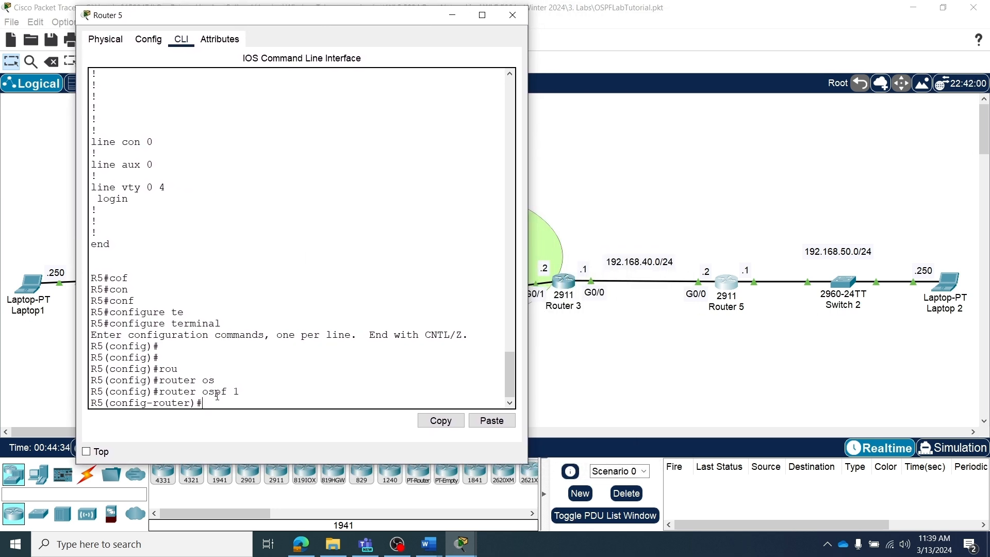
{"action": "type", "text": "et"}
{"action": "key", "text": "Tab"}
{"action": "type", "text": "19"}
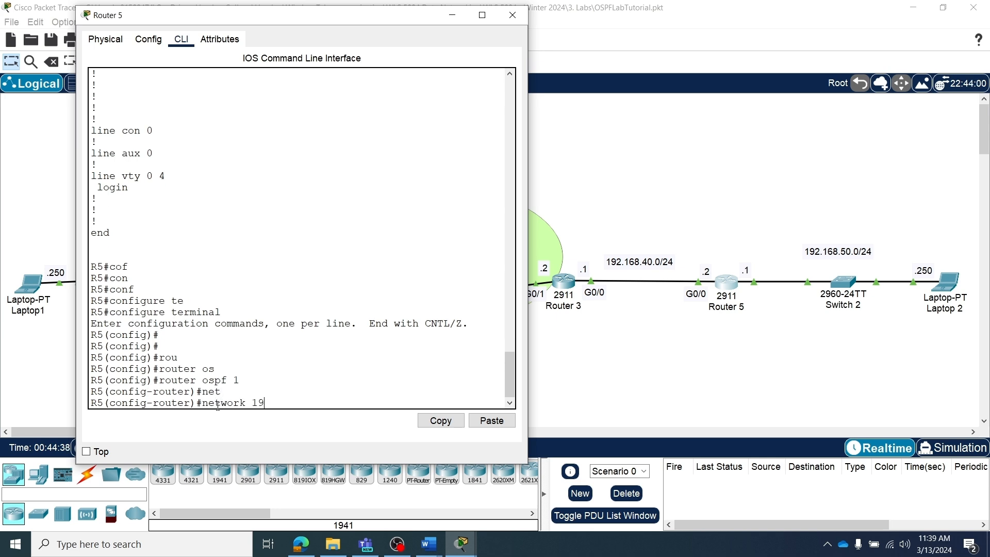
{"action": "type", "text": "2.168.40.0 0.0.0.255"}
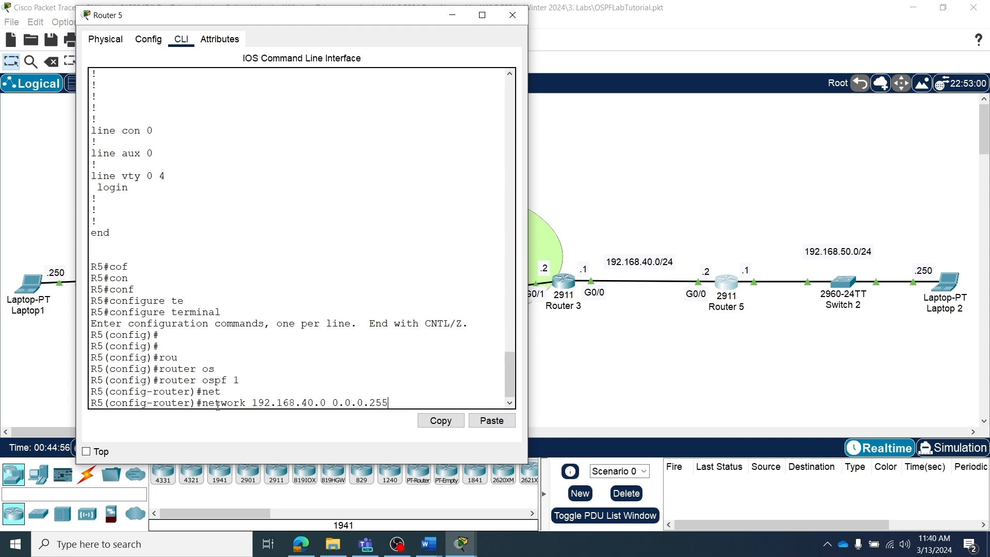
{"action": "type", "text": " are"}
{"action": "key", "text": "Tab"}
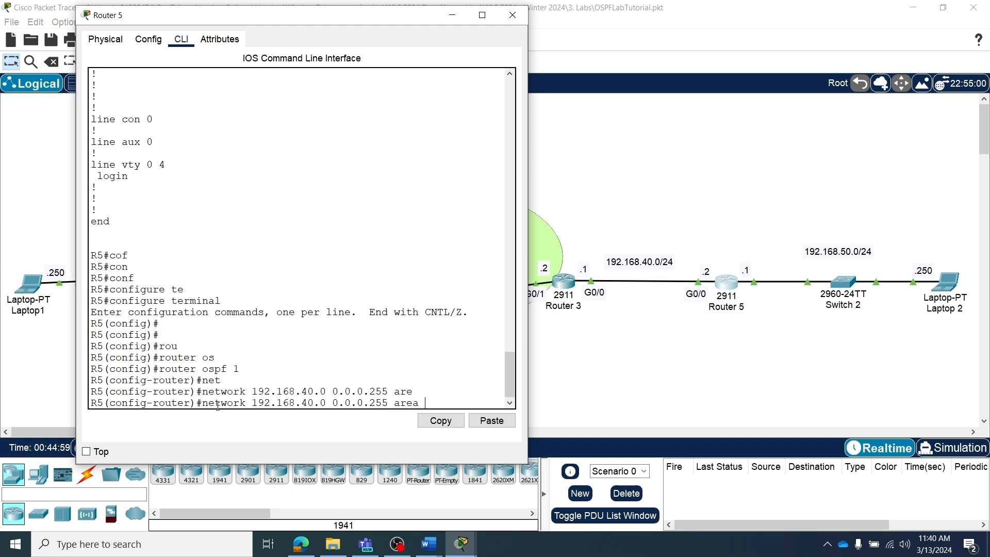
{"action": "type", "text": "0"}
{"action": "key", "text": "Return"}
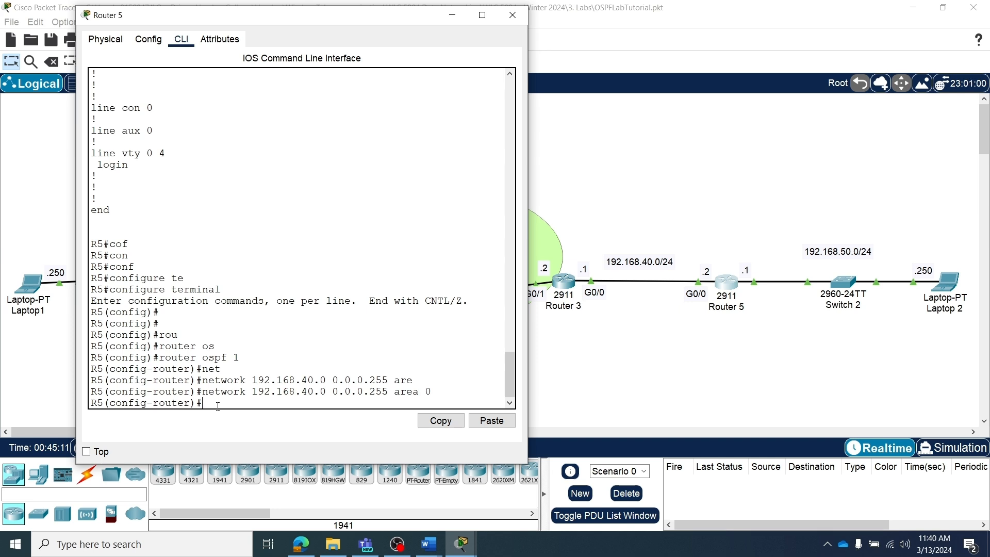
Step: Advertise network 192.168.50.0 with wildcard mask 0.0.0.255 in area 0 under Router 5's OSPF process 1
{"action": "key", "text": "Up"}
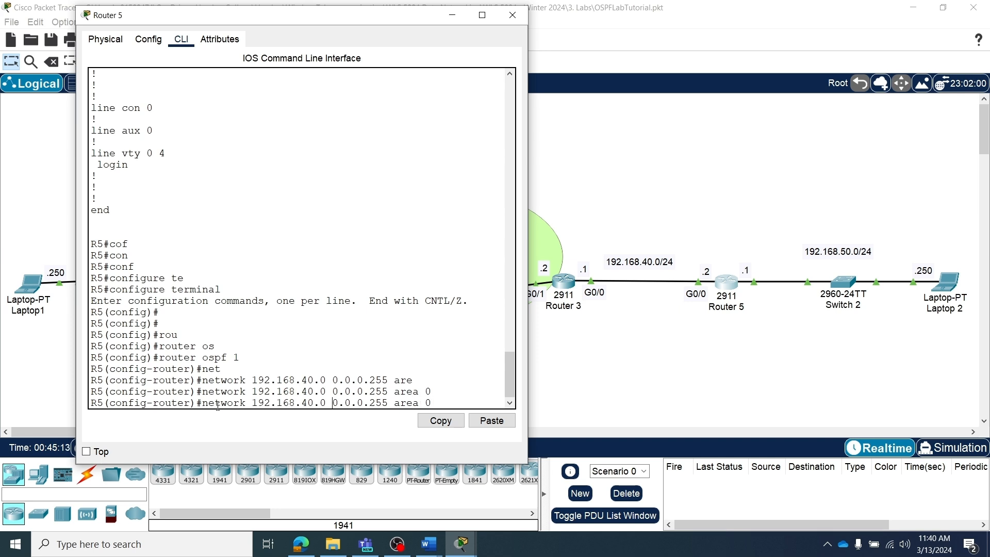
{"action": "key", "text": "BackSpace"}
{"action": "type", "text": "5"}
{"action": "key", "text": "Return"}
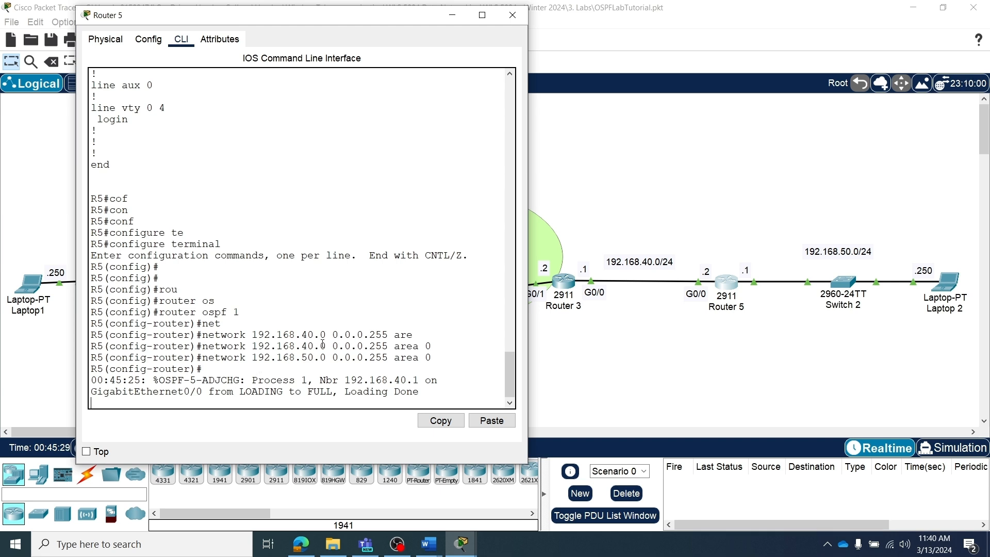
{"action": "key", "text": "Return"}
{"action": "key", "text": "Return"}
{"action": "key", "text": "Return"}
{"action": "key", "text": "Return"}
{"action": "key", "text": "Return"}
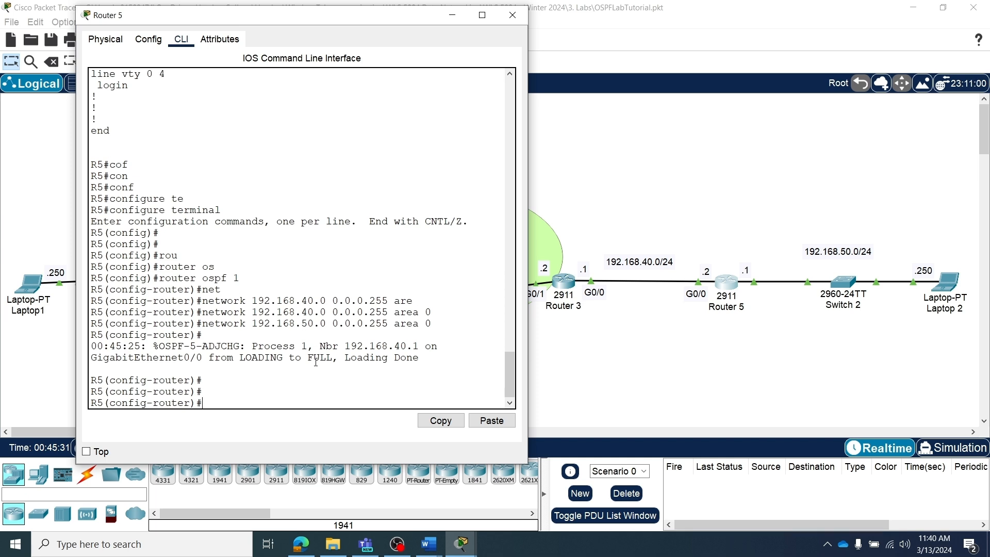
Step: Exit router and global configuration modes on Router 5 back to privileged EXEC mode
{"action": "type", "text": "exit"}
{"action": "key", "text": "Return"}
{"action": "key", "text": "Return"}
{"action": "key", "text": "Return"}
{"action": "key", "text": "Return"}
{"action": "type", "text": "exit"}
{"action": "key", "text": "Return"}
{"action": "key", "text": "Return"}
{"action": "key", "text": "Return"}
{"action": "key", "text": "Return"}
{"action": "key", "text": "Return"}
{"action": "key", "text": "Return"}
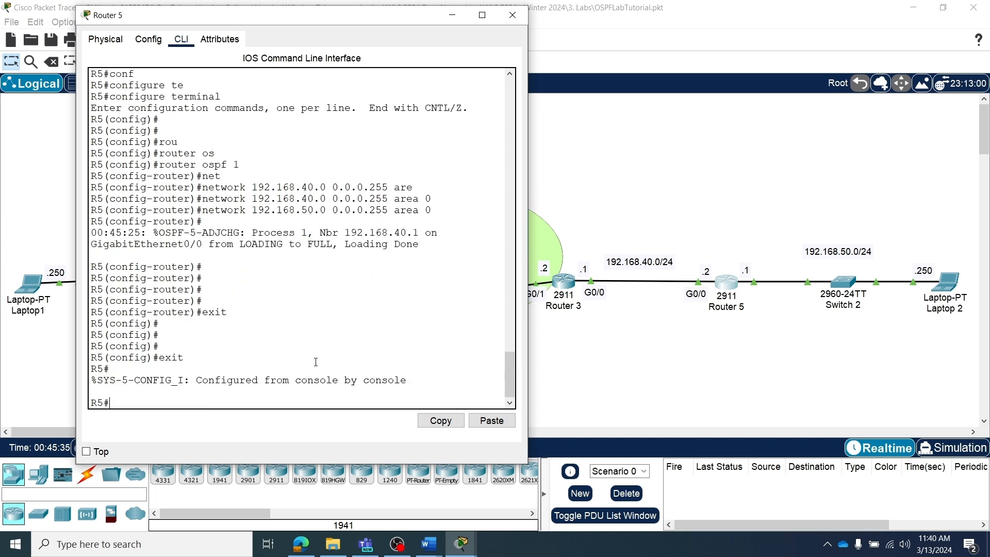
Step: Display Router 5's running configuration and examine its router ospf 1 section with the advertised networks
{"action": "type", "text": "sh ru"}
{"action": "key", "text": "Tab"}
{"action": "key", "text": "Return"}
{"action": "key", "text": "space"}
{"action": "key", "text": "space"}
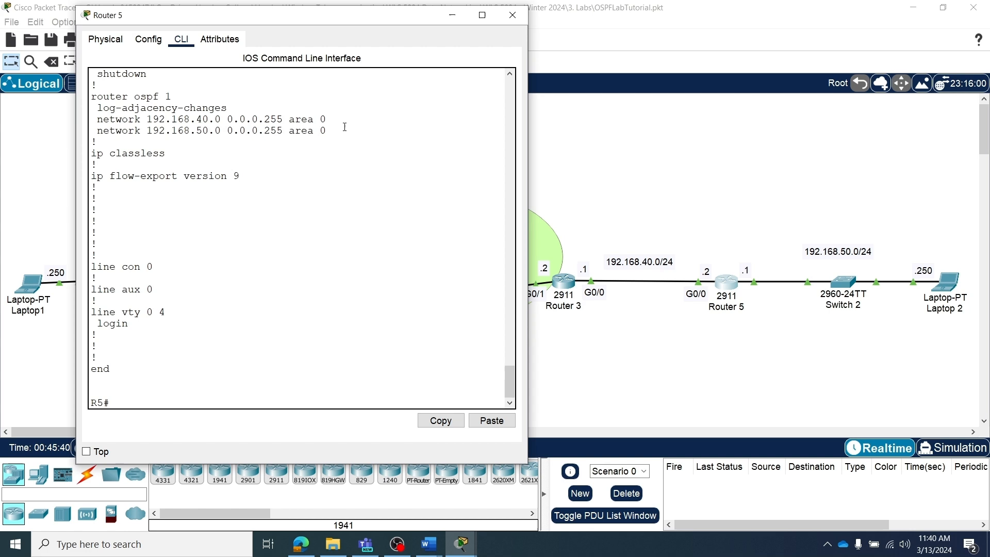
{"action": "left_click_drag", "start_coordinate": [336, 131], "coordinate": [109, 96]}
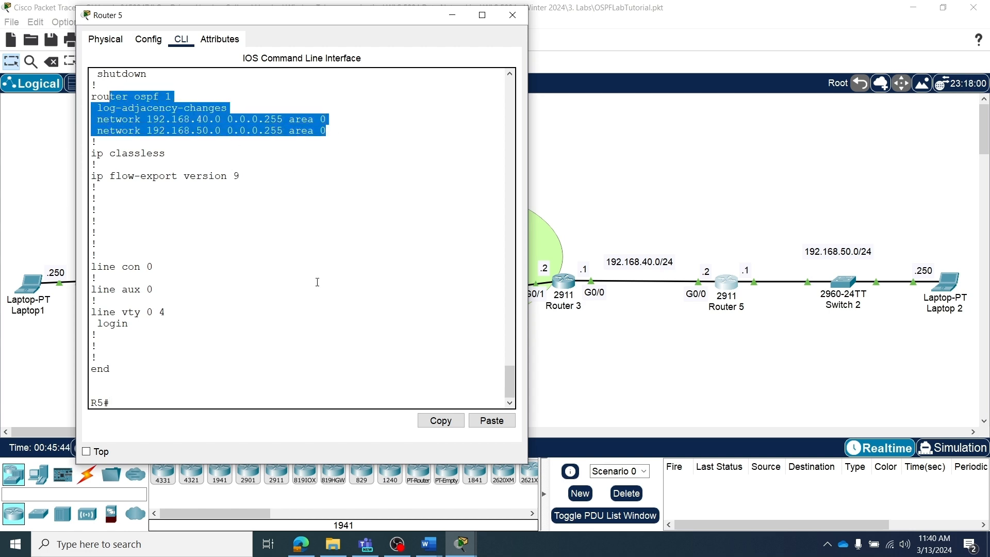
Step: Save Router 5's running configuration with the wr command
{"action": "left_click", "coordinate": [148, 401]}
{"action": "type", "text": "wr"}
{"action": "key", "text": "Return"}
{"action": "key", "text": "Return"}
{"action": "key", "text": "Return"}
{"action": "key", "text": "Return"}
{"action": "key", "text": "Return"}
{"action": "key", "text": "Return"}
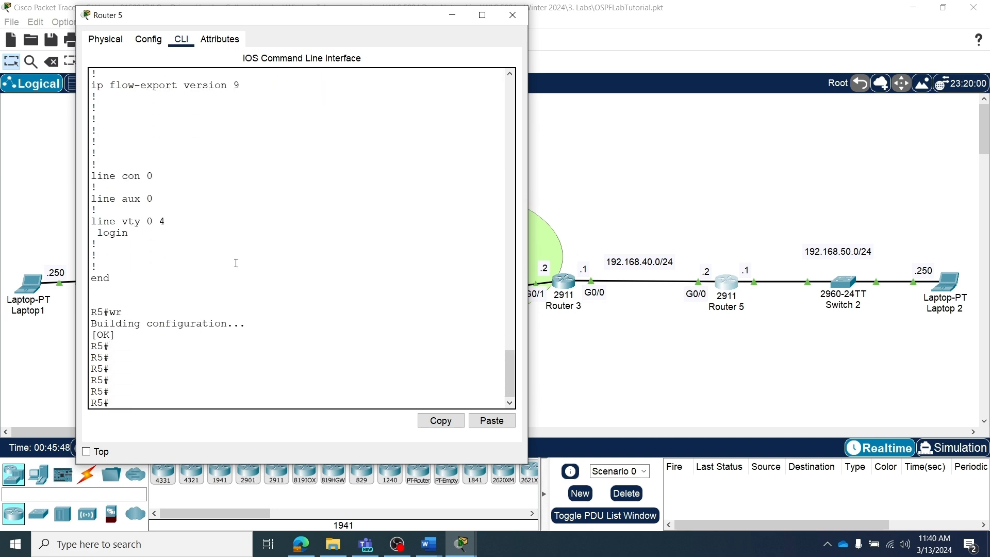
Step: Bring up Router 1's command line in a maximized window and display its routing table with sh ip route
{"action": "left_click_drag", "start_coordinate": [363, 17], "coordinate": [989, 175]}
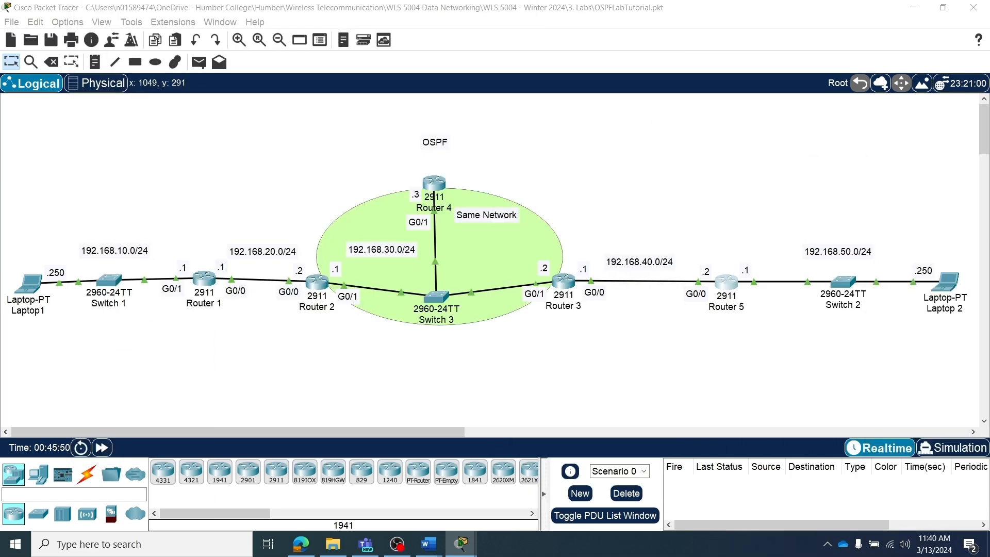
{"action": "left_click", "coordinate": [204, 282]}
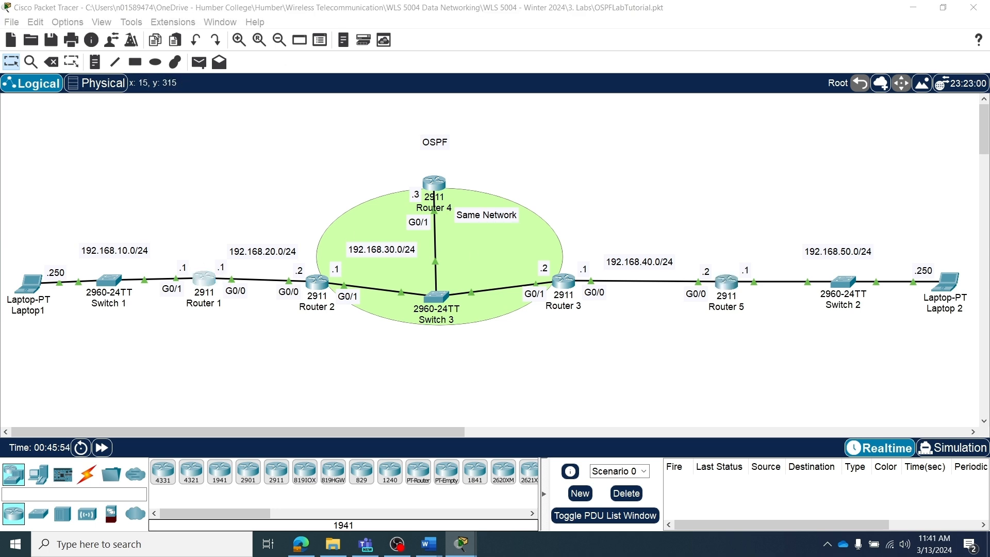
{"action": "left_click_drag", "start_coordinate": [31, 144], "coordinate": [477, 12]}
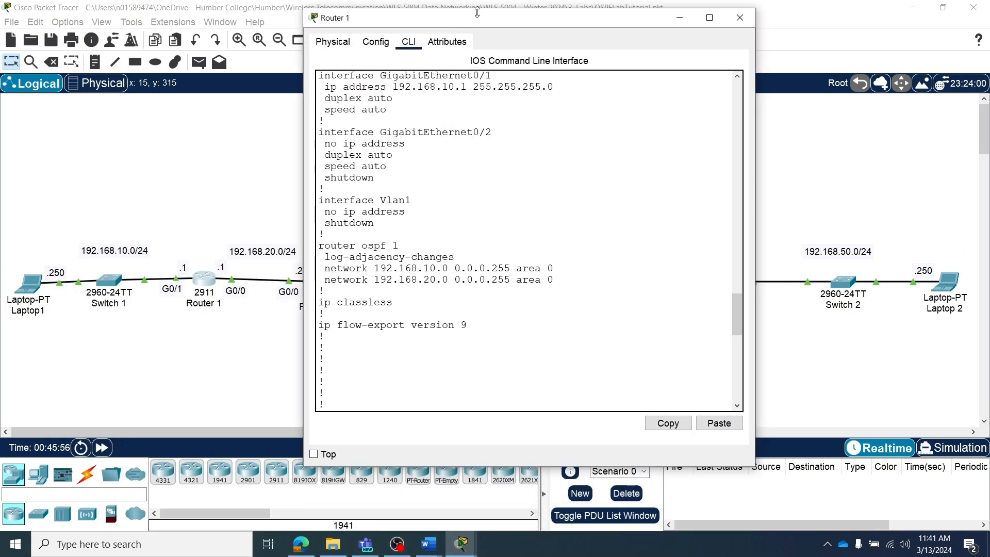
{"action": "left_click", "coordinate": [710, 18]}
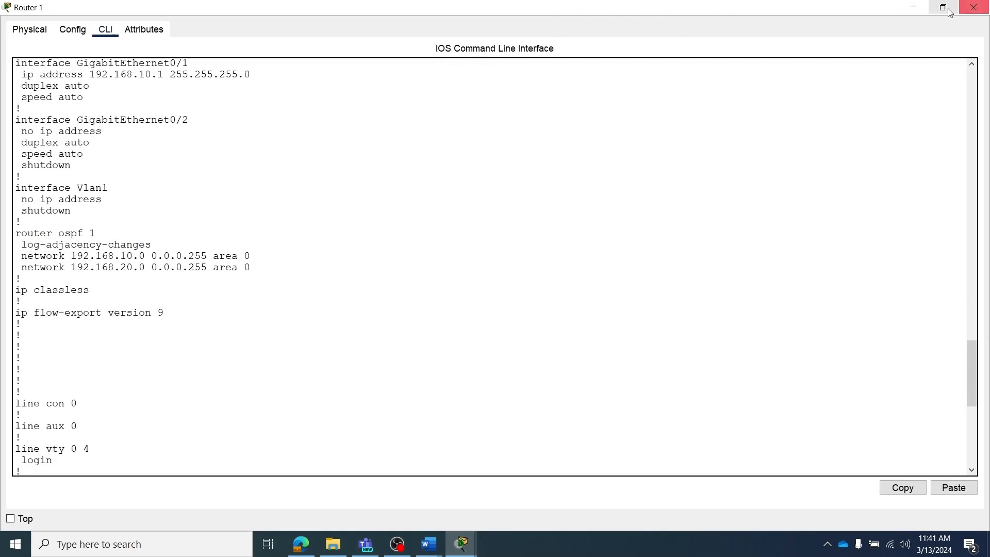
{"action": "left_click", "coordinate": [947, 10]}
{"action": "mouse_move", "coordinate": [545, 18]}
{"action": "left_mouse_down"}
{"action": "mouse_move", "coordinate": [643, 71]}
{"action": "mouse_move", "coordinate": [665, 171]}
{"action": "mouse_move", "coordinate": [526, 43]}
{"action": "mouse_move", "coordinate": [532, 19]}
{"action": "left_mouse_up"}
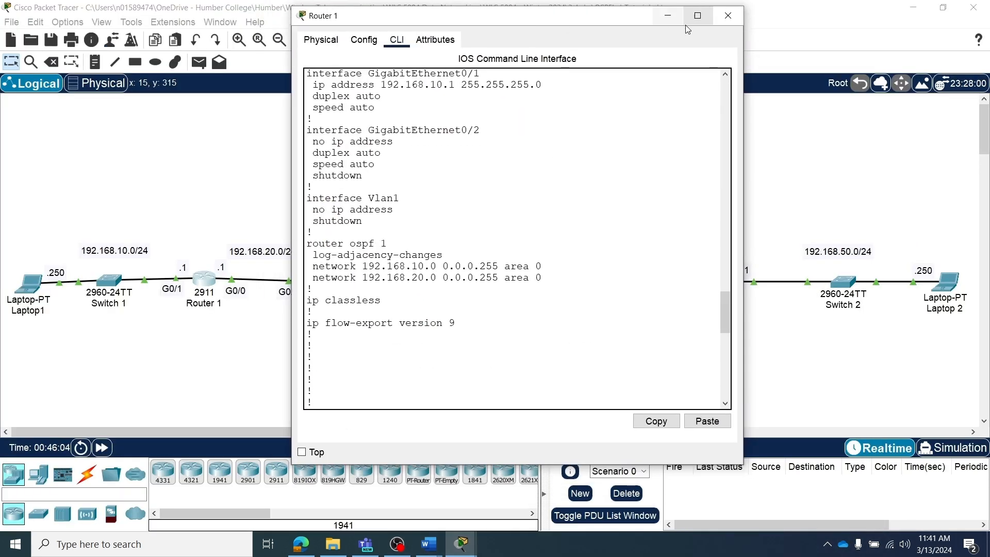
{"action": "left_click", "coordinate": [696, 15]}
{"action": "scroll", "coordinate": [282, 348], "scroll_direction": "down", "scroll_amount": 10}
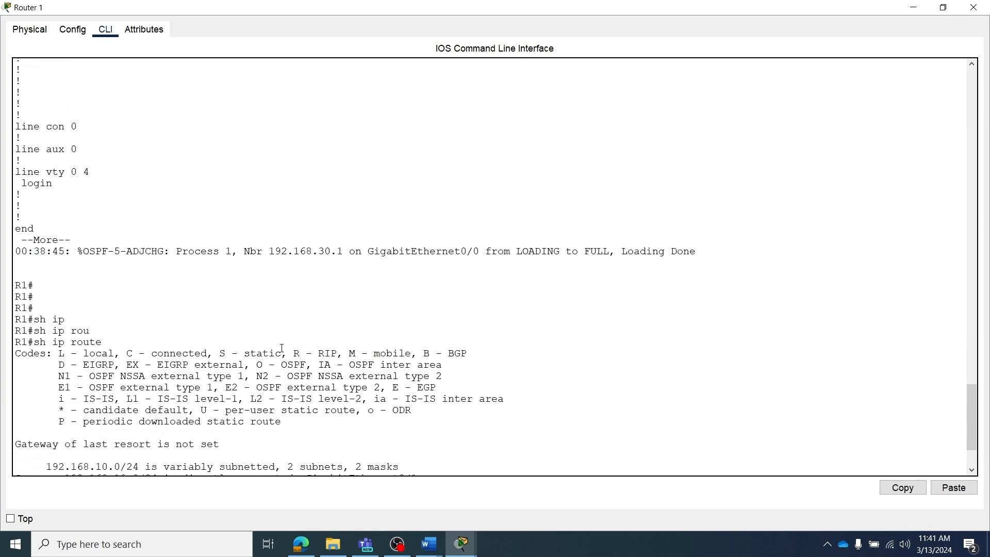
{"action": "left_click", "coordinate": [51, 467]}
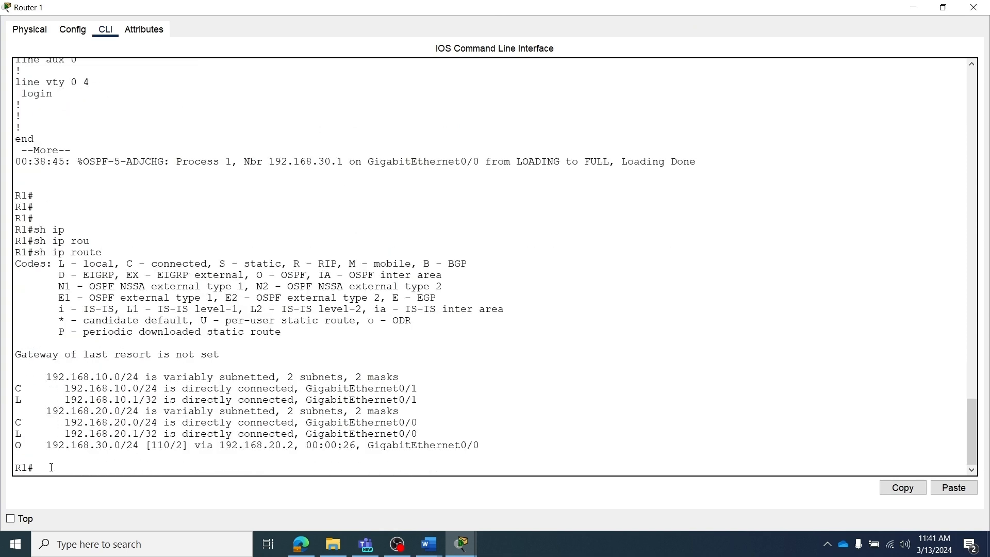
{"action": "key", "text": "Up"}
{"action": "key", "text": "Return"}
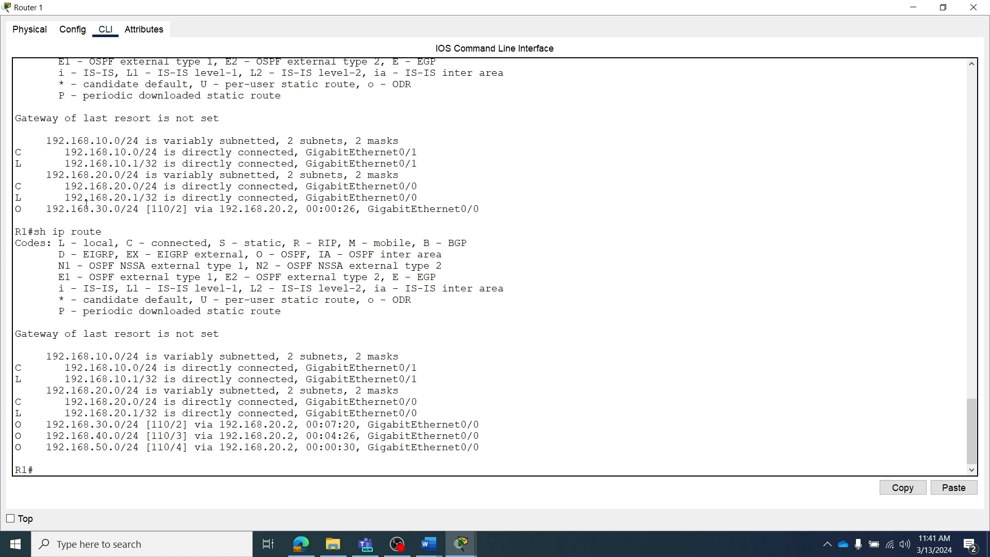
Step: Compare Router 1's earlier and current routing tables, examine the connected and OSPF-learned networks, and put its window away
{"action": "left_click_drag", "start_coordinate": [44, 209], "coordinate": [206, 209]}
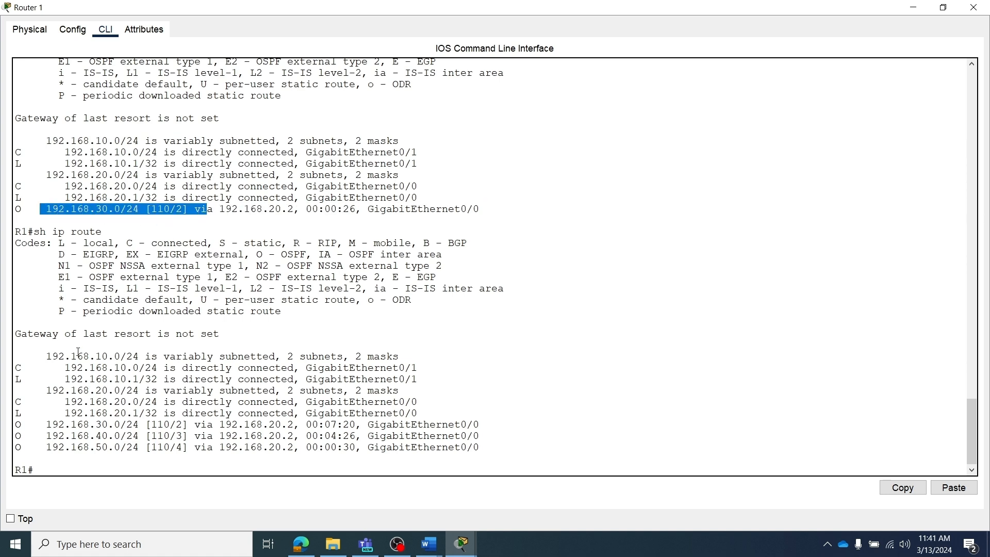
{"action": "left_click_drag", "start_coordinate": [40, 433], "coordinate": [224, 455]}
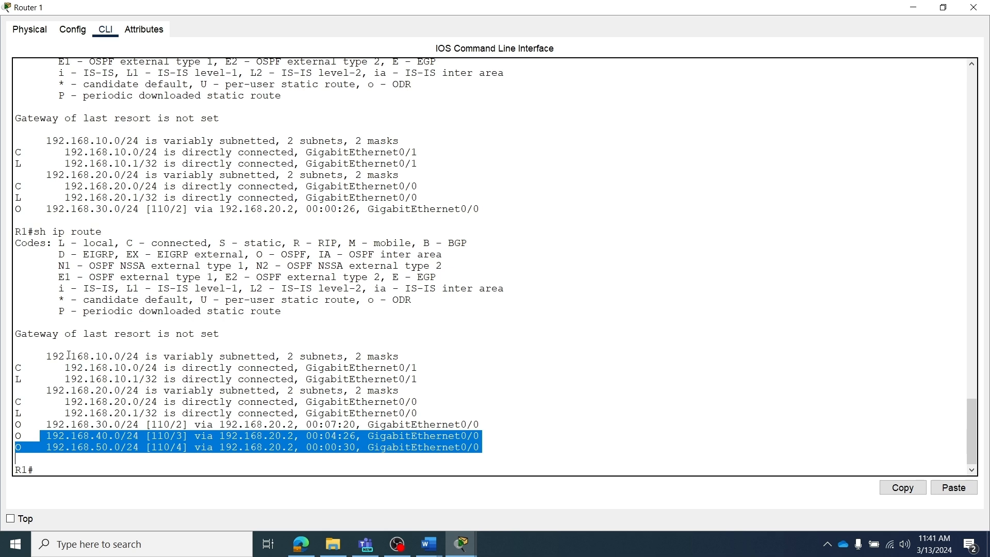
{"action": "left_click_drag", "start_coordinate": [46, 356], "coordinate": [140, 357]}
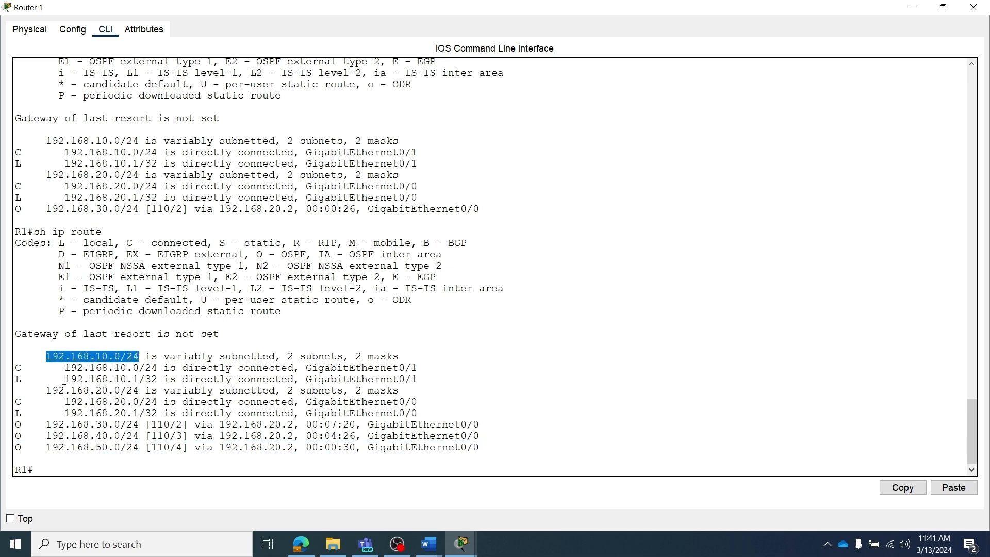
{"action": "left_click_drag", "start_coordinate": [43, 392], "coordinate": [161, 389]}
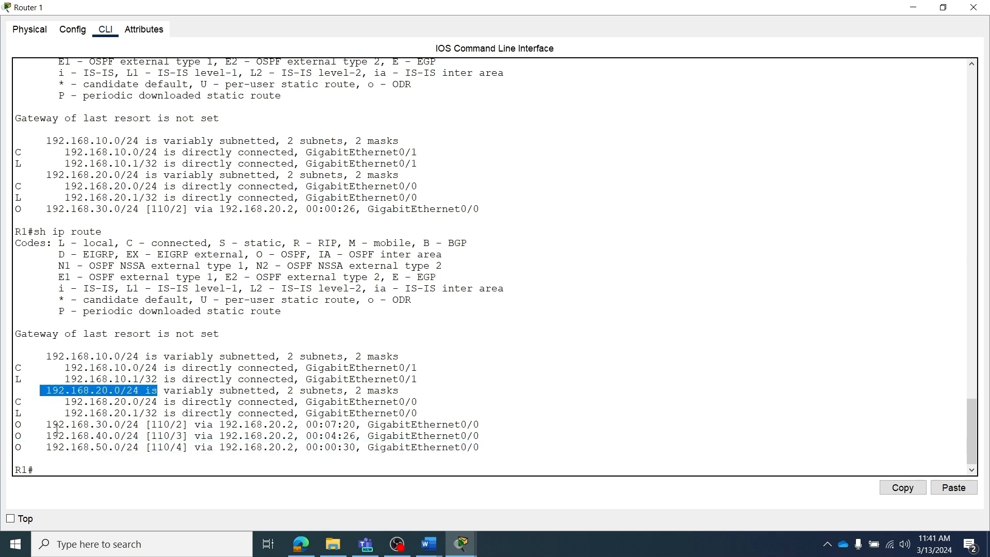
{"action": "left_click_drag", "start_coordinate": [41, 429], "coordinate": [137, 428]}
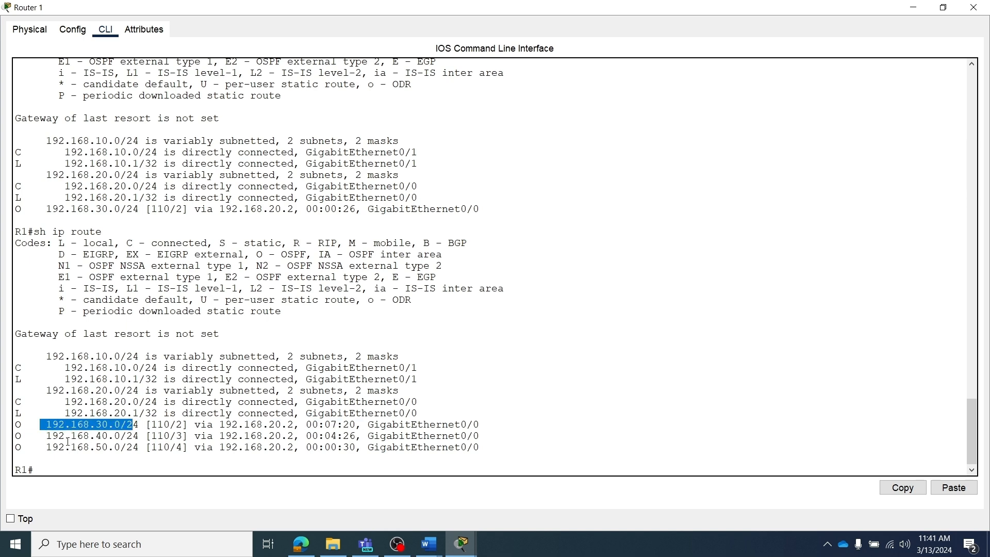
{"action": "left_click_drag", "start_coordinate": [46, 437], "coordinate": [150, 436]}
{"action": "left_click_drag", "start_coordinate": [41, 448], "coordinate": [163, 454]}
{"action": "left_click_drag", "start_coordinate": [45, 426], "coordinate": [168, 455]}
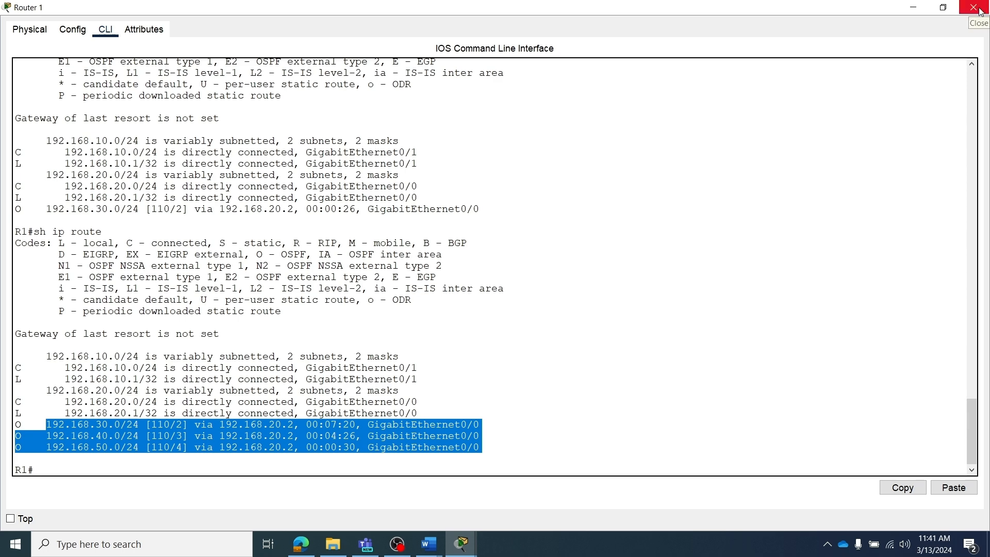
{"action": "left_click", "coordinate": [943, 7]}
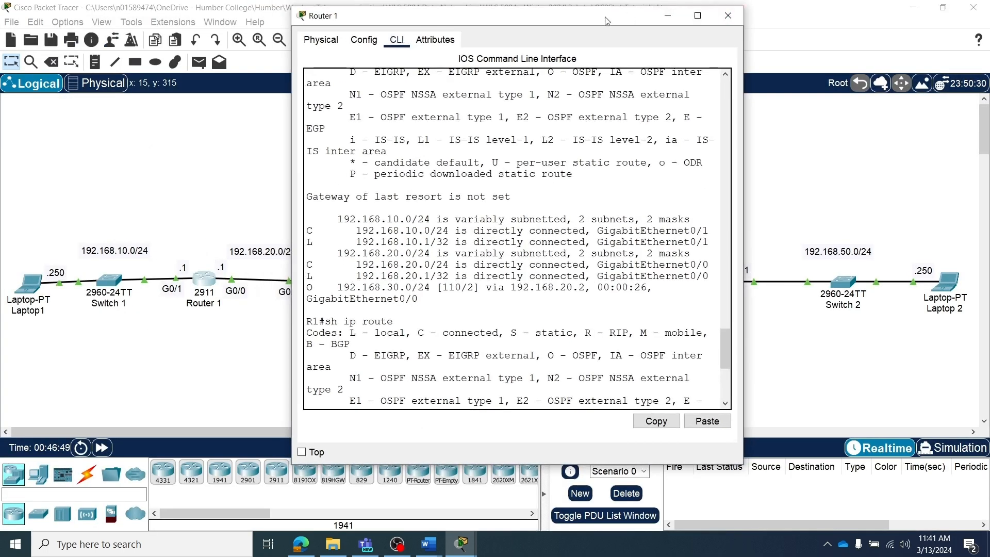
{"action": "left_click", "coordinate": [666, 15]}
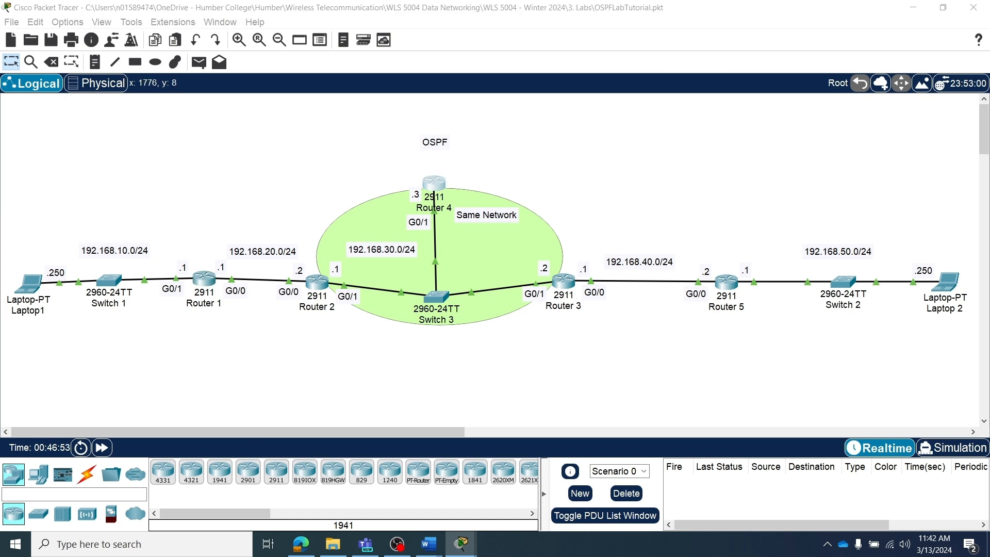
Step: Bring up Router 4's command line and display its routing table with sh ip route
{"action": "left_click_drag", "start_coordinate": [583, 554], "coordinate": [506, 34]}
{"action": "scroll", "coordinate": [367, 343], "scroll_direction": "down", "scroll_amount": 20}
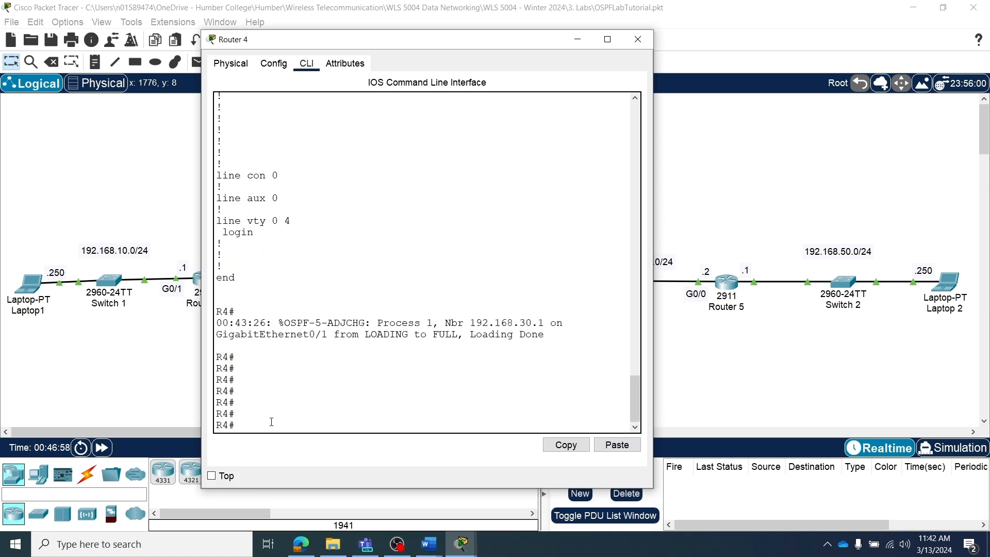
{"action": "type", "text": "ip ro"}
{"action": "key", "text": "Tab"}
{"action": "key", "text": "Return"}
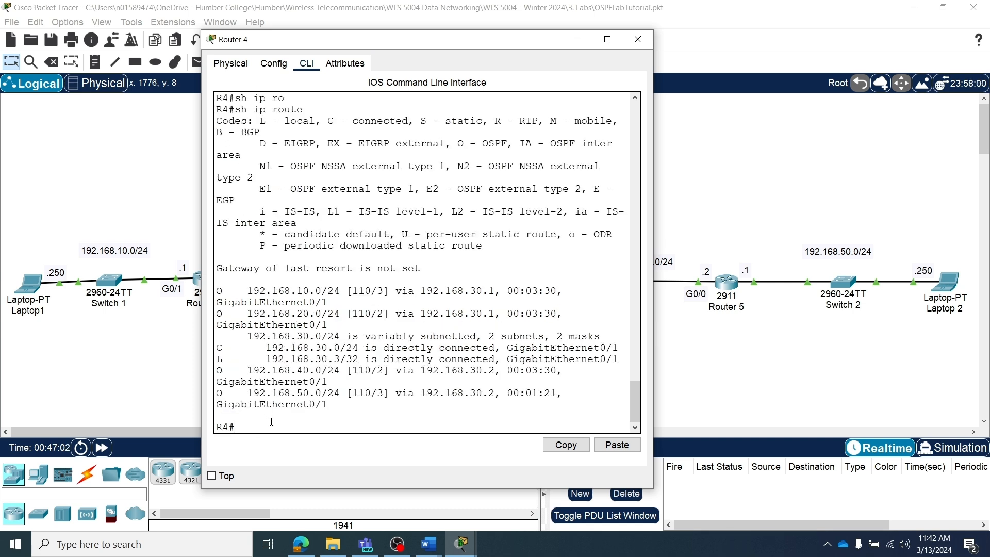
Step: Widen Router 4's window, examine the connected and OSPF-learned networks in its routing table, and uncover the topology
{"action": "left_click_drag", "start_coordinate": [654, 304], "coordinate": [803, 298]}
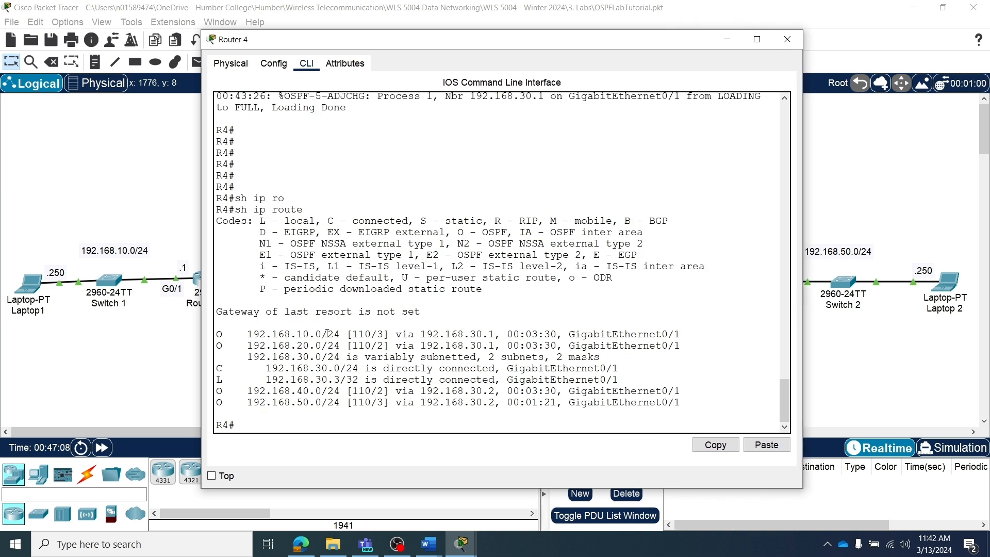
{"action": "left_click_drag", "start_coordinate": [334, 335], "coordinate": [262, 336]}
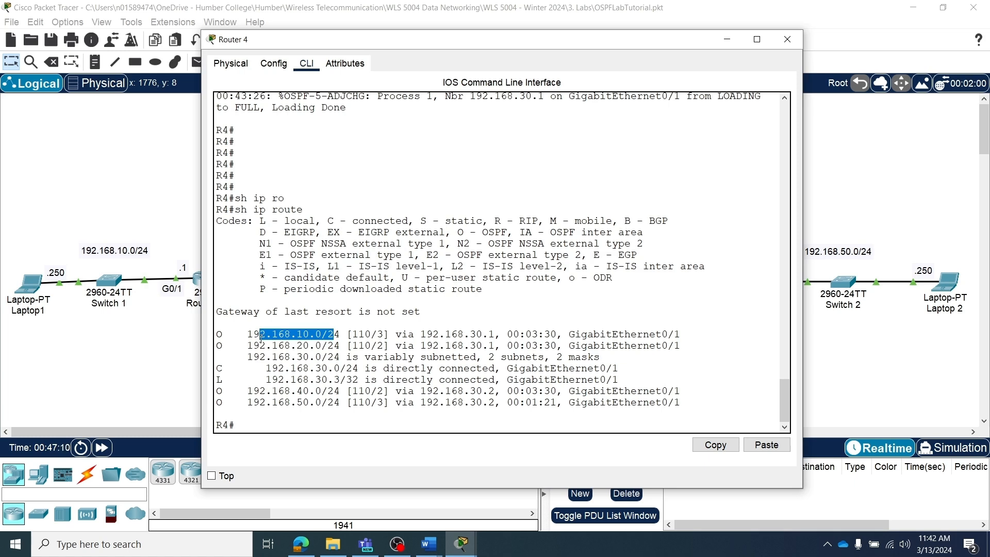
{"action": "left_click_drag", "start_coordinate": [334, 346], "coordinate": [248, 345]}
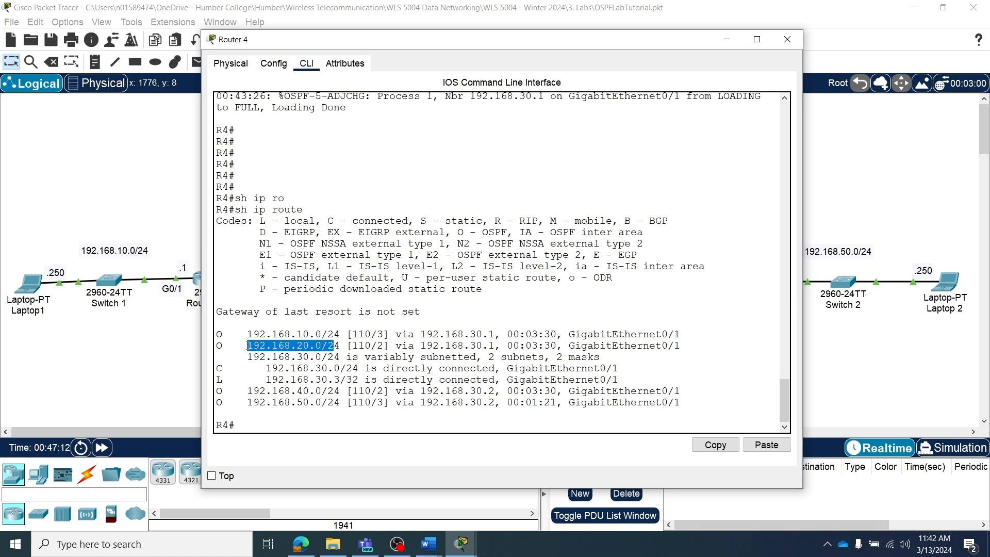
{"action": "left_click_drag", "start_coordinate": [334, 356], "coordinate": [250, 359]}
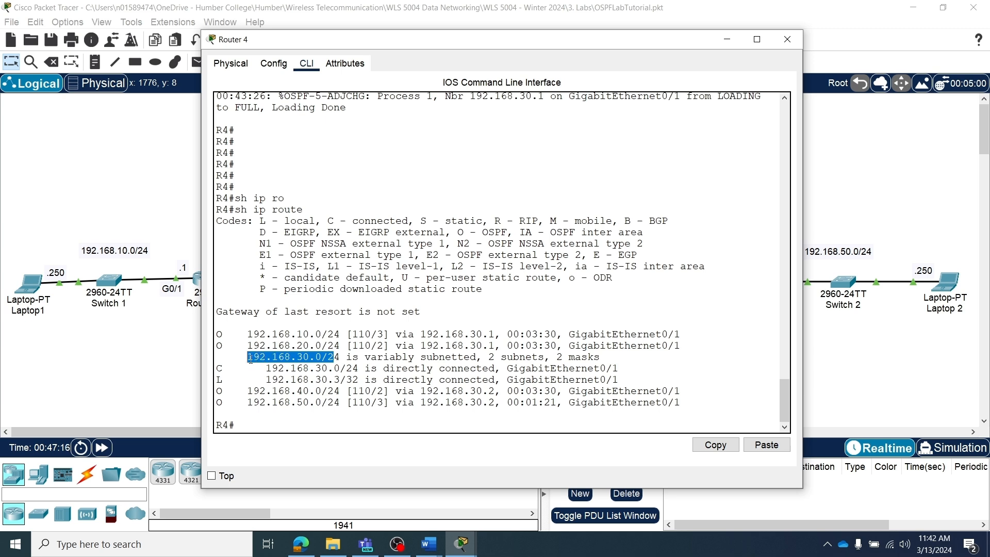
{"action": "left_click_drag", "start_coordinate": [329, 402], "coordinate": [268, 394]}
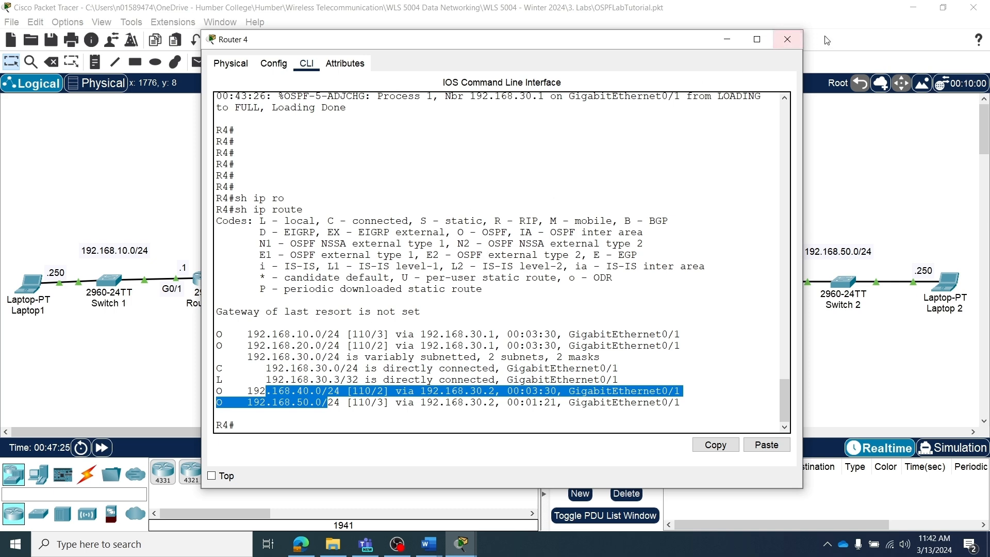
{"action": "left_click_drag", "start_coordinate": [672, 41], "coordinate": [989, 58]}
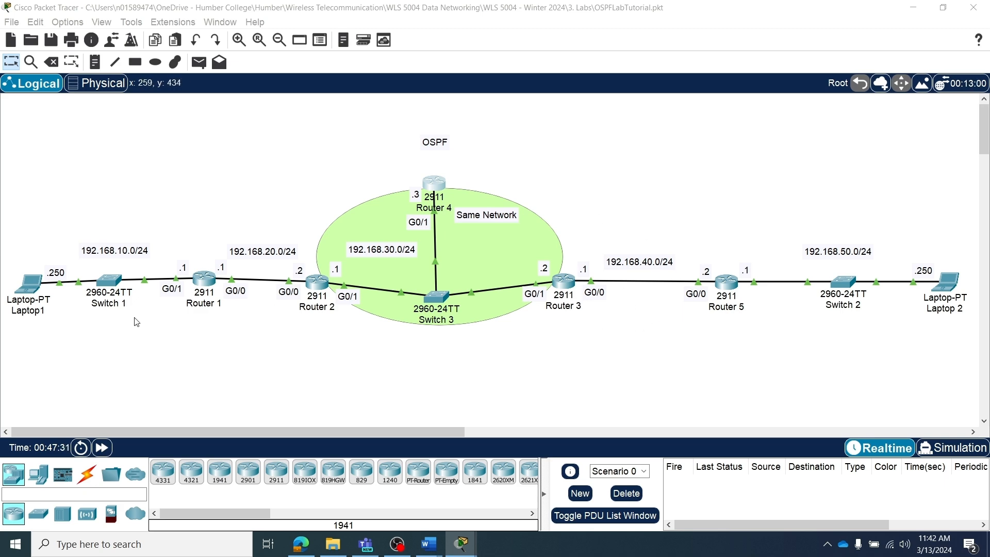
Step: Ping Laptop 2 at 192.168.50.250 from Laptop1's command prompt to test end-to-end connectivity
{"action": "left_click", "coordinate": [28, 283]}
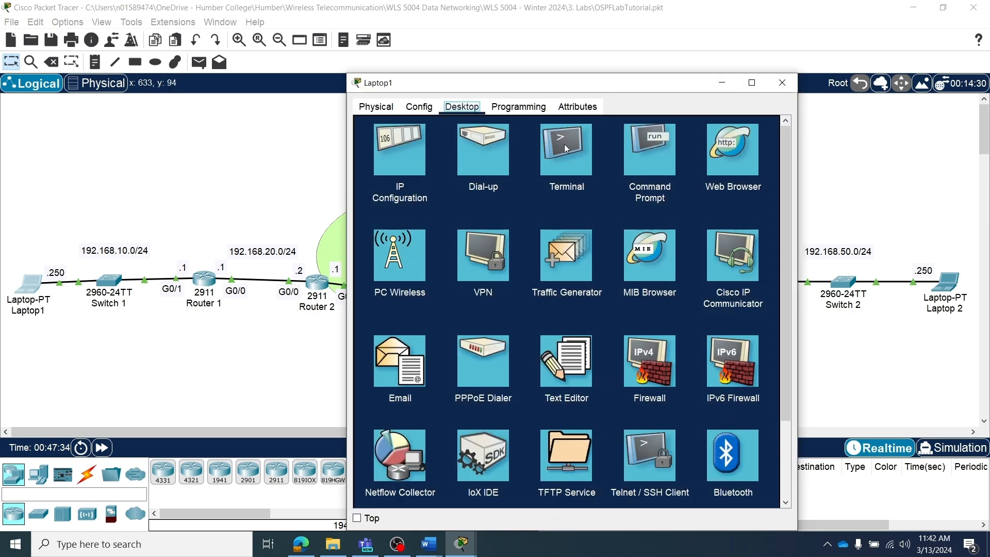
{"action": "left_click", "coordinate": [645, 153]}
{"action": "left_click_drag", "start_coordinate": [596, 89], "coordinate": [388, 56]}
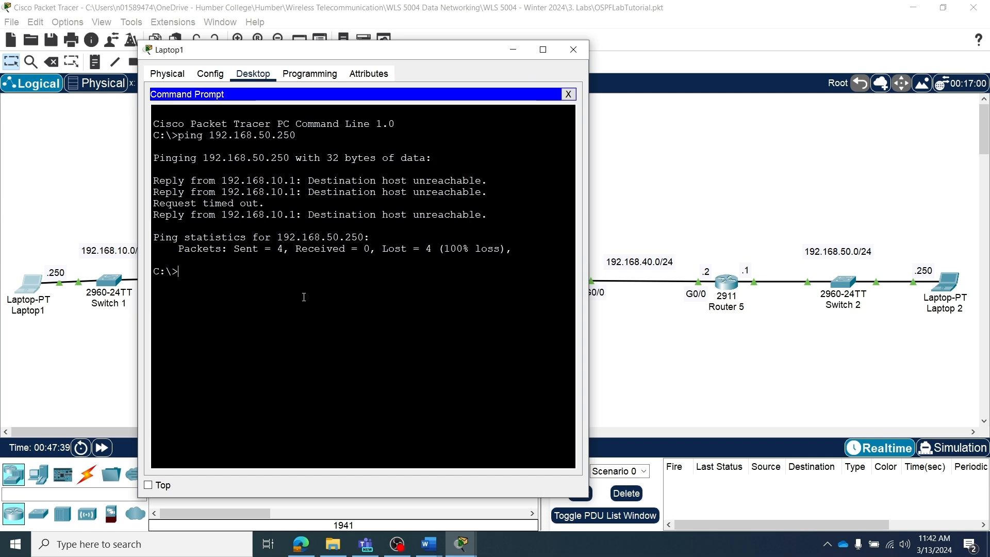
{"action": "key", "text": "Up"}
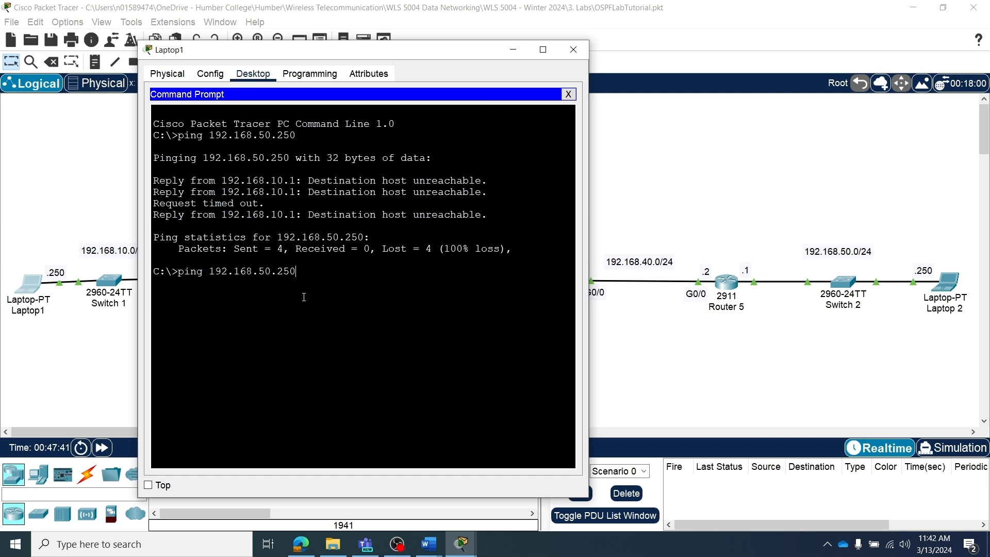
{"action": "key", "text": "Return"}
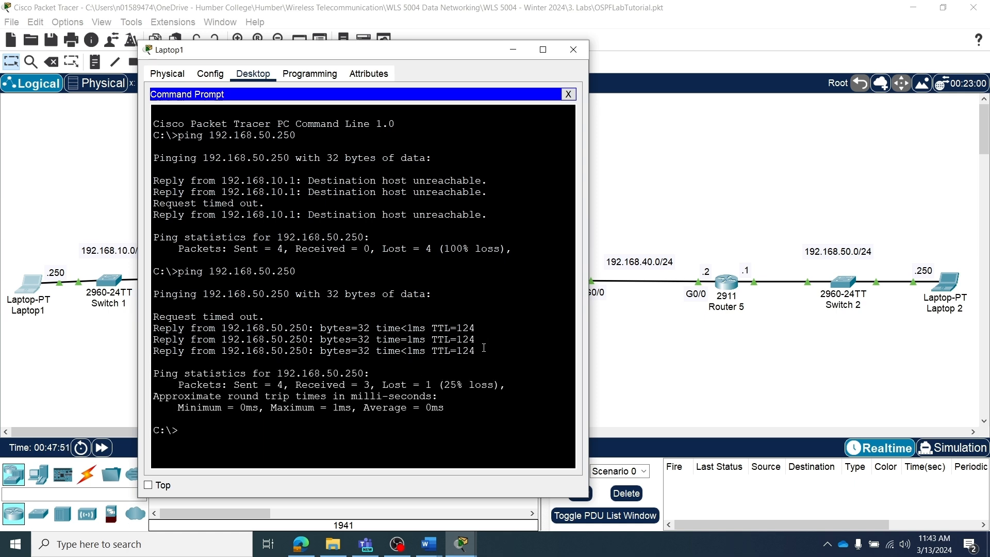
Step: Ping Laptop 2 at 192.168.50.250 again from Laptop1, examine the replies, and close Laptop1's window
{"action": "key", "text": "Up"}
{"action": "key", "text": "Return"}
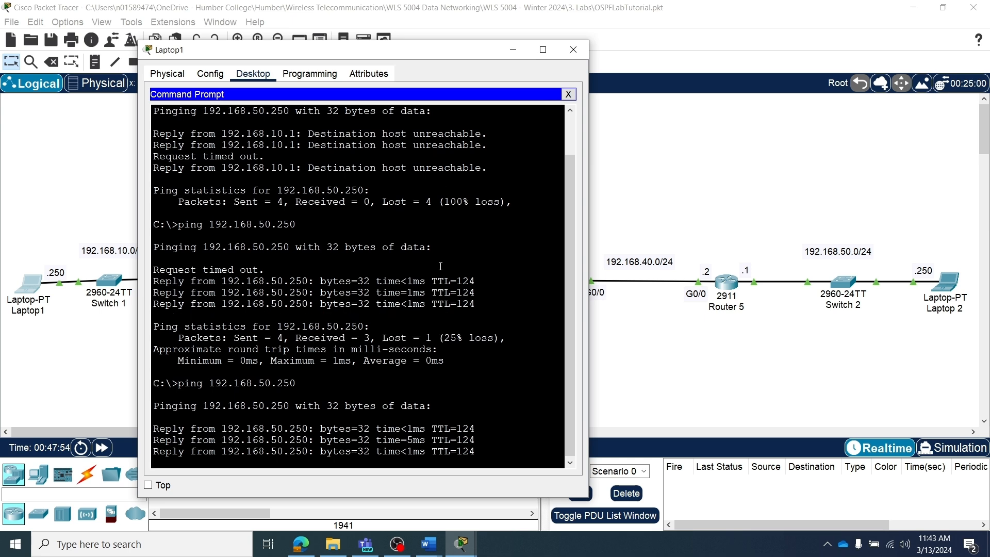
{"action": "left_click_drag", "start_coordinate": [475, 384], "coordinate": [153, 304]}
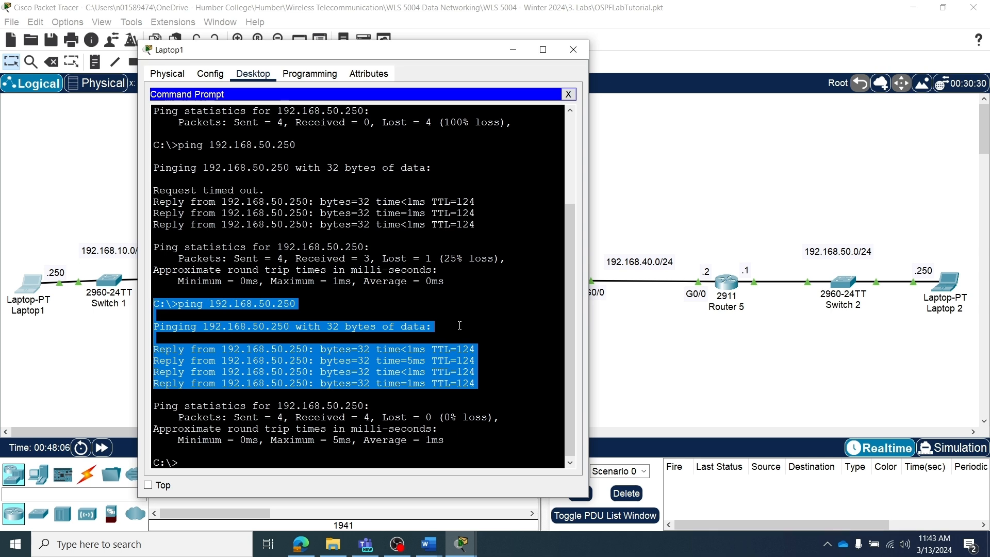
{"action": "left_click", "coordinate": [575, 51]}
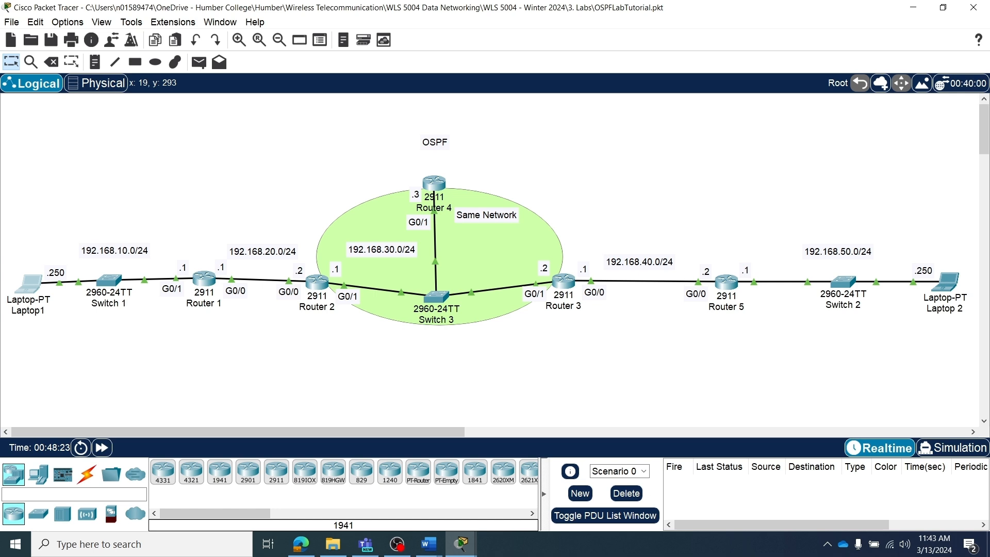
Step: Bring up Router 2's command line and enter privileged EXEC mode
{"action": "key", "text": "alt+Tab"}
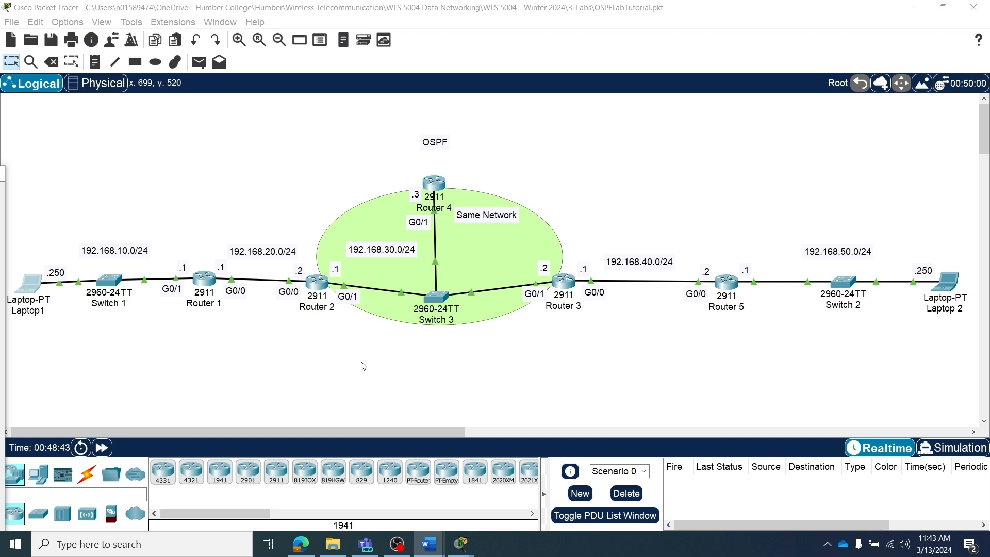
{"action": "left_click", "coordinate": [316, 287]}
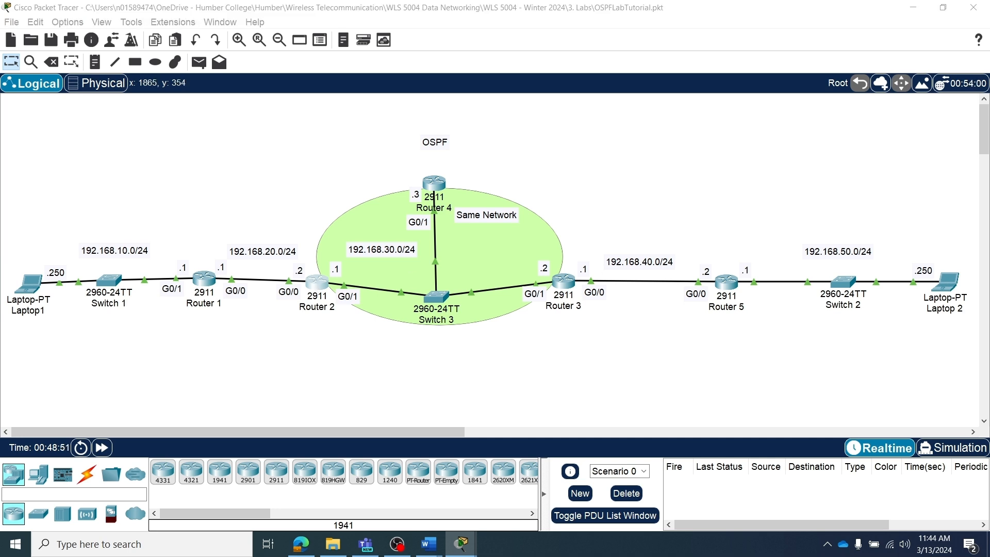
{"action": "left_click", "coordinate": [317, 282]}
{"action": "left_click_drag", "start_coordinate": [508, 347], "coordinate": [526, 39]}
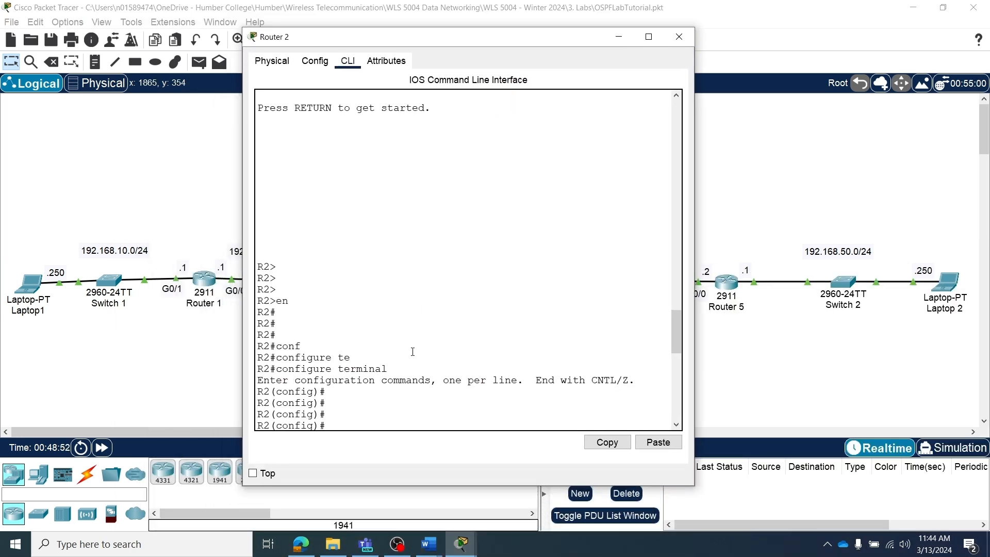
{"action": "left_click", "coordinate": [348, 423]}
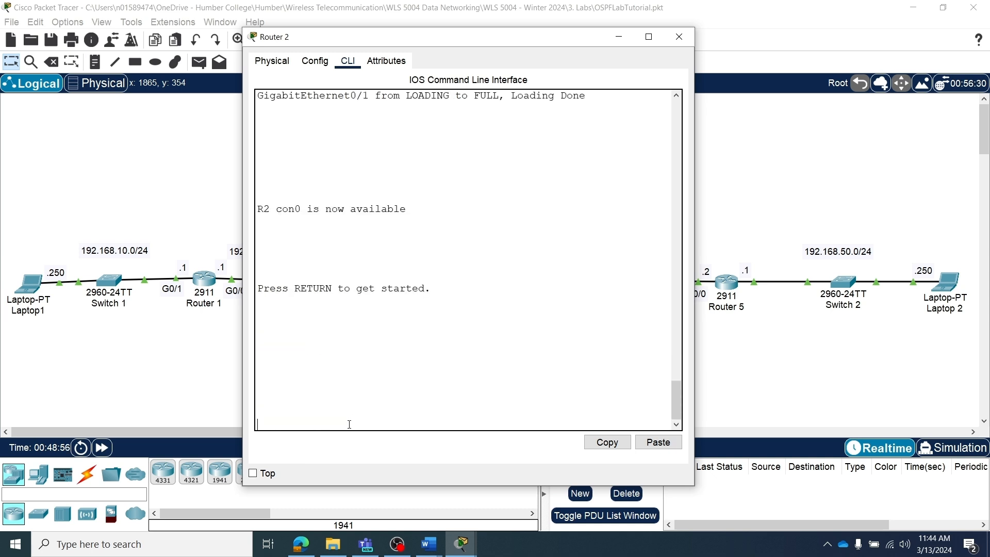
{"action": "key", "text": "Return"}
{"action": "key", "text": "Return"}
{"action": "key", "text": "Return"}
{"action": "key", "text": "Return"}
{"action": "type", "text": "en"}
{"action": "key", "text": "Tab"}
{"action": "key", "text": "Return"}
{"action": "key", "text": "Return"}
{"action": "key", "text": "Return"}
{"action": "key", "text": "Return"}
{"action": "key", "text": "Return"}
Step: Display Router 2's OSPF interface details with sh ip ospf interface gigabitEthernet 0/1
{"action": "type", "text": "sh"}
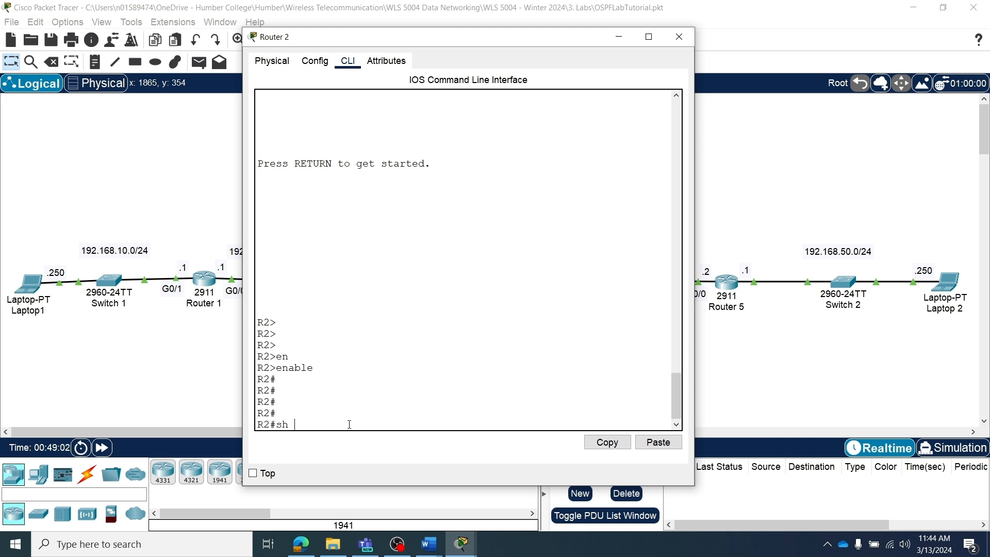
{"action": "type", "text": " ip ospf"}
{"action": "key", "text": "Tab"}
{"action": "type", "text": "int"}
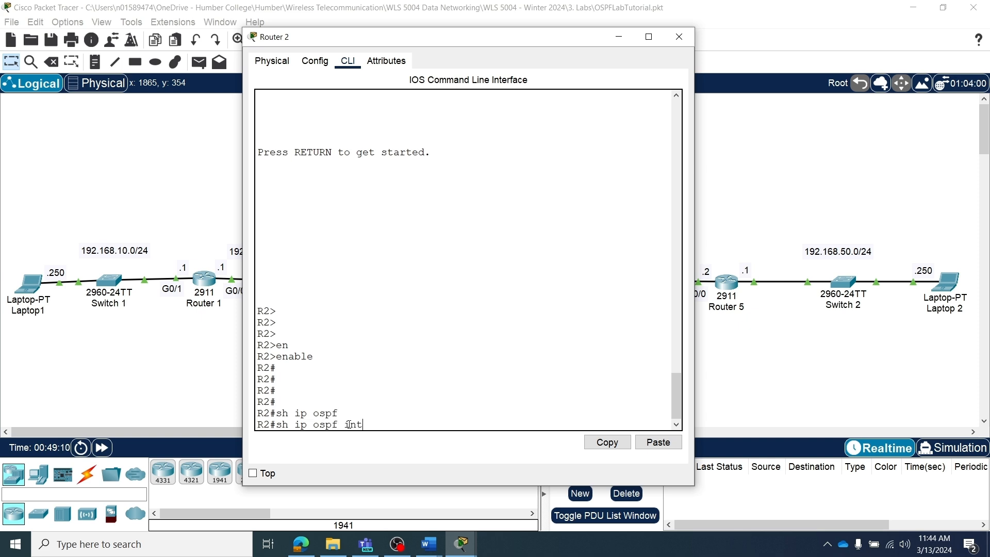
{"action": "key", "text": "Tab"}
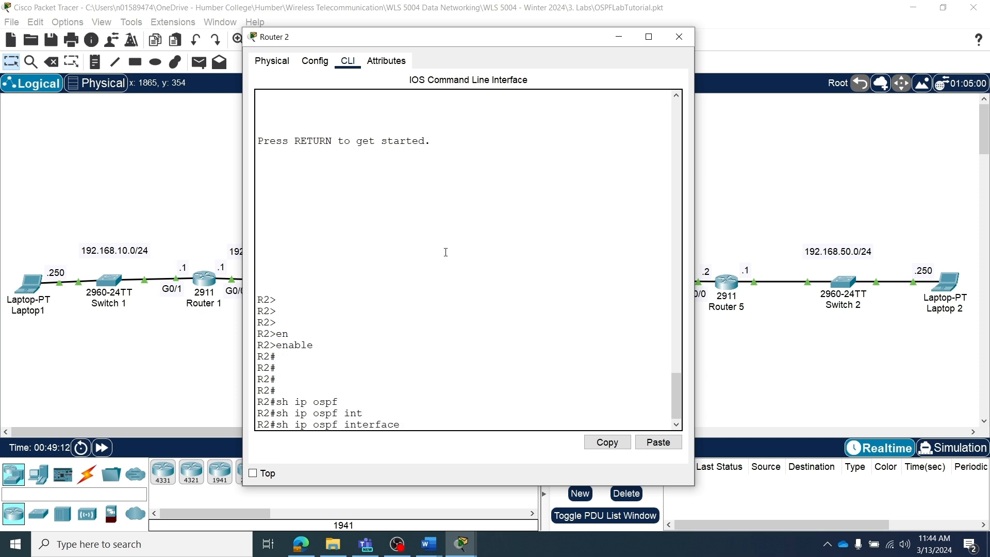
{"action": "left_click_drag", "start_coordinate": [458, 40], "coordinate": [628, 44]}
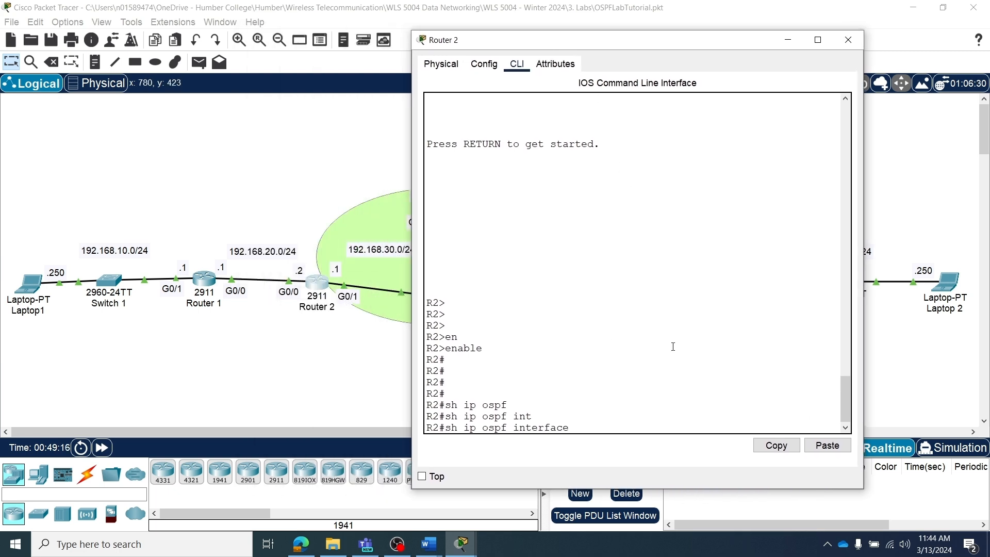
{"action": "type", "text": "gi"}
{"action": "key", "text": "Tab"}
{"action": "type", "text": "0"}
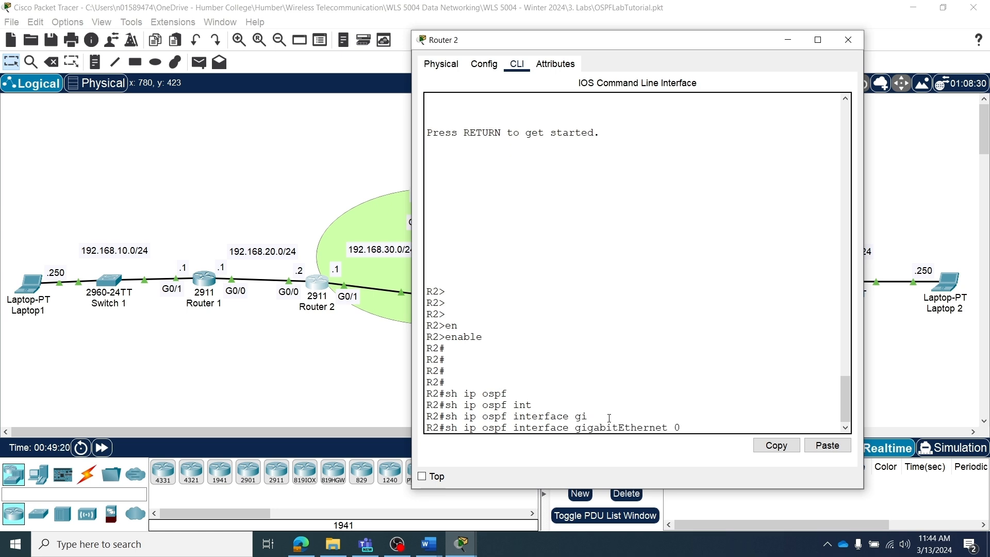
{"action": "type", "text": "/1"}
{"action": "key", "text": "Return"}
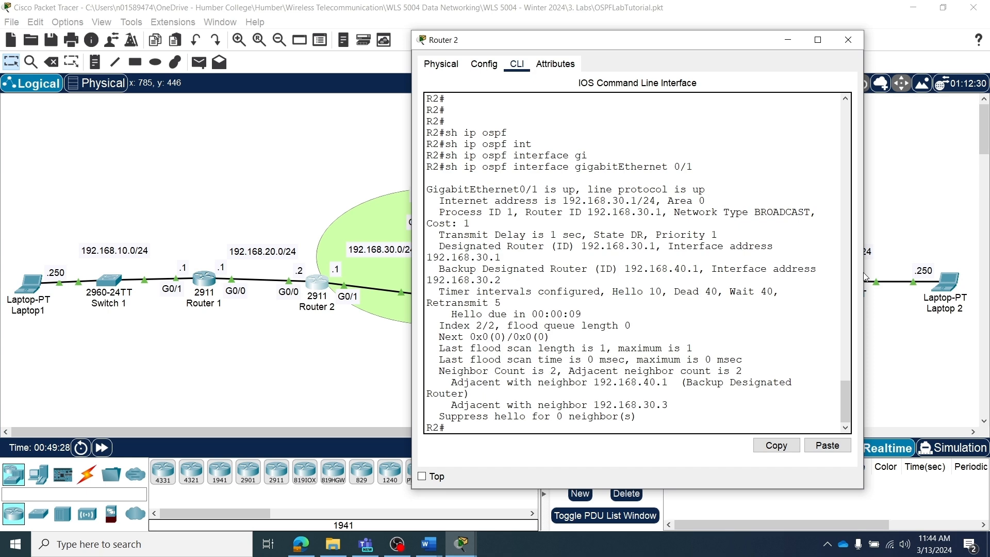
Step: Widen Router 2's window, examine the designated and backup designated router IDs against the topology, and put the window away
{"action": "left_click_drag", "start_coordinate": [864, 277], "coordinate": [967, 252]}
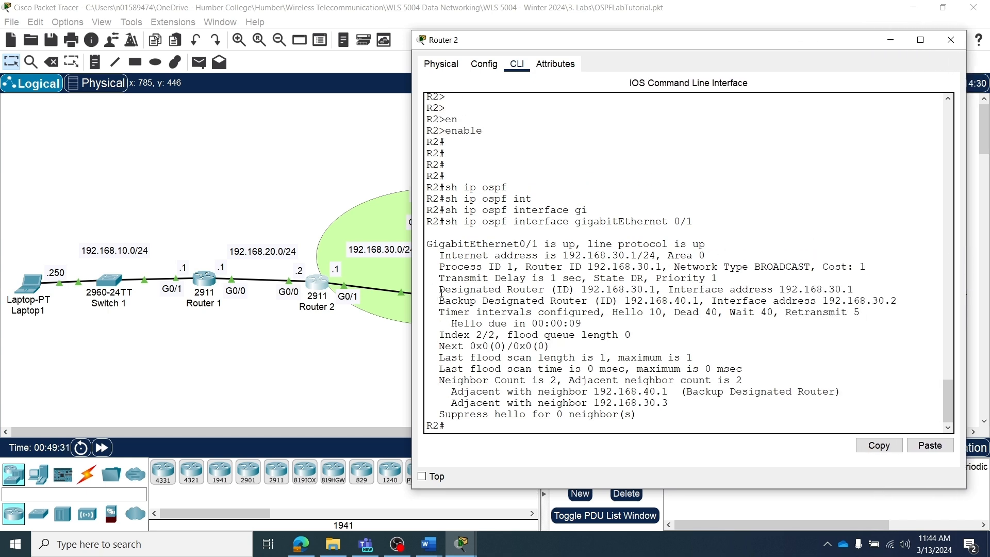
{"action": "left_click_drag", "start_coordinate": [440, 289], "coordinate": [656, 289]}
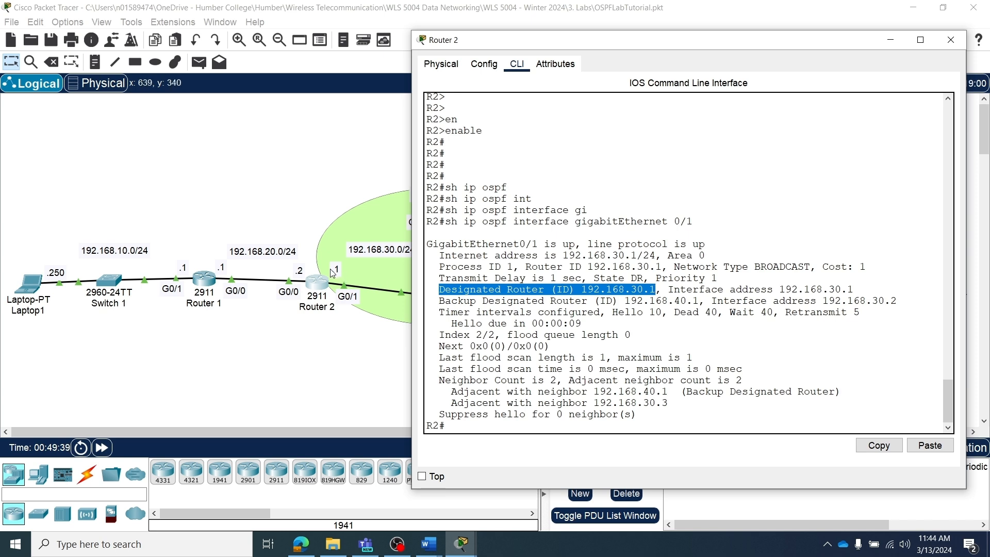
{"action": "left_click_drag", "start_coordinate": [436, 300], "coordinate": [705, 303]}
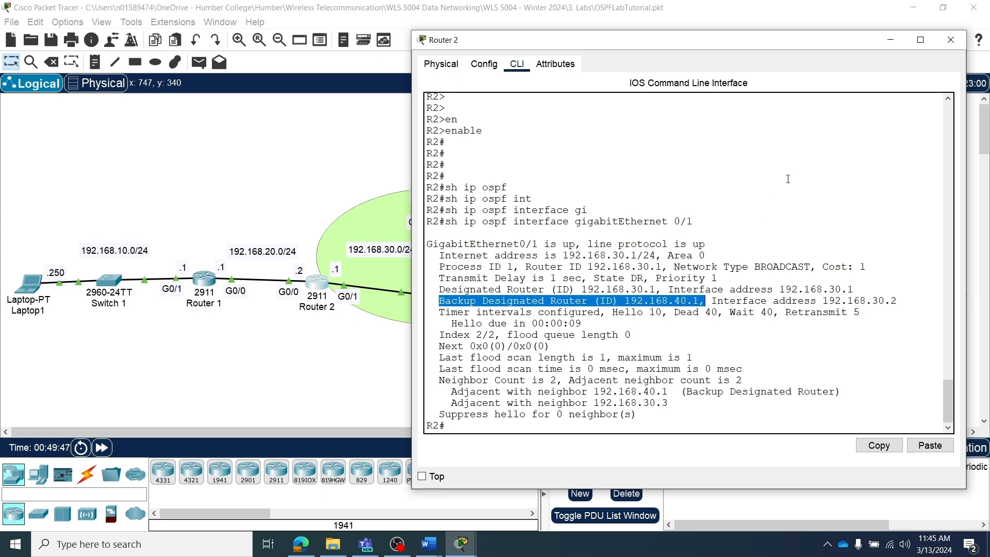
{"action": "left_click_drag", "start_coordinate": [764, 50], "coordinate": [535, 362]}
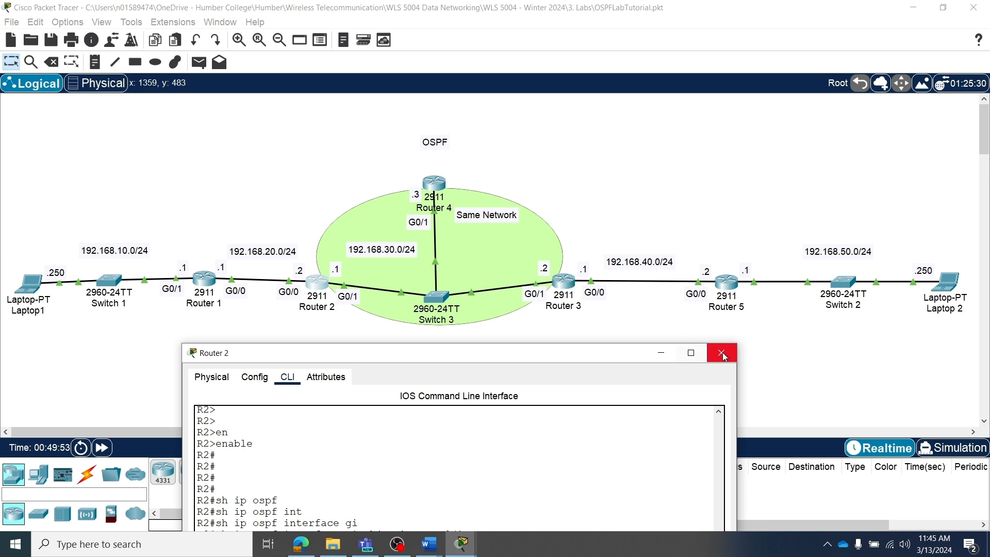
{"action": "left_click_drag", "start_coordinate": [618, 353], "coordinate": [989, 206]}
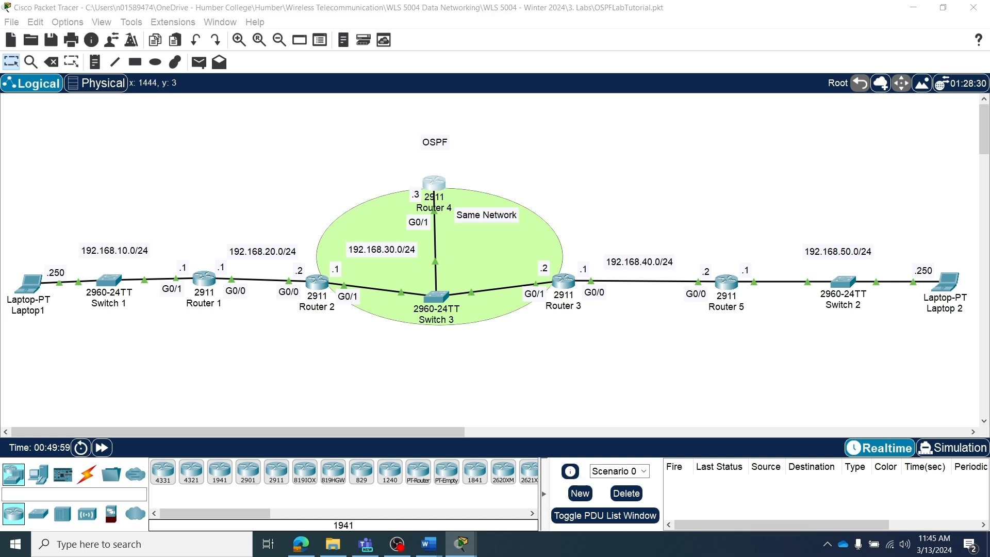
Step: Bring up Router 4's command line and display its OSPF details with sh ip ospf interface gigabitEthernet 0/1
{"action": "left_click_drag", "start_coordinate": [989, 109], "coordinate": [429, 27]}
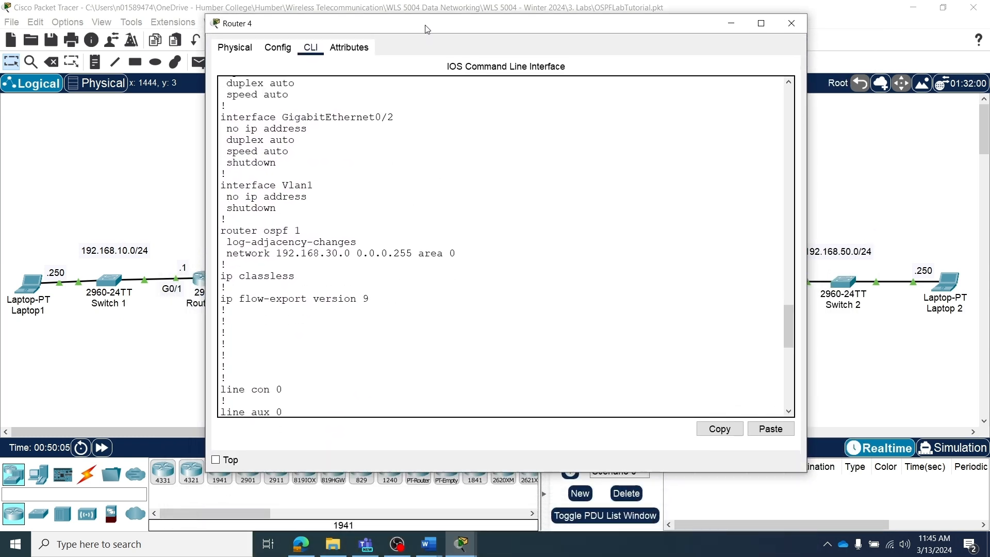
{"action": "key", "text": "Return"}
{"action": "key", "text": "Return"}
{"action": "key", "text": "Return"}
{"action": "key", "text": "Return"}
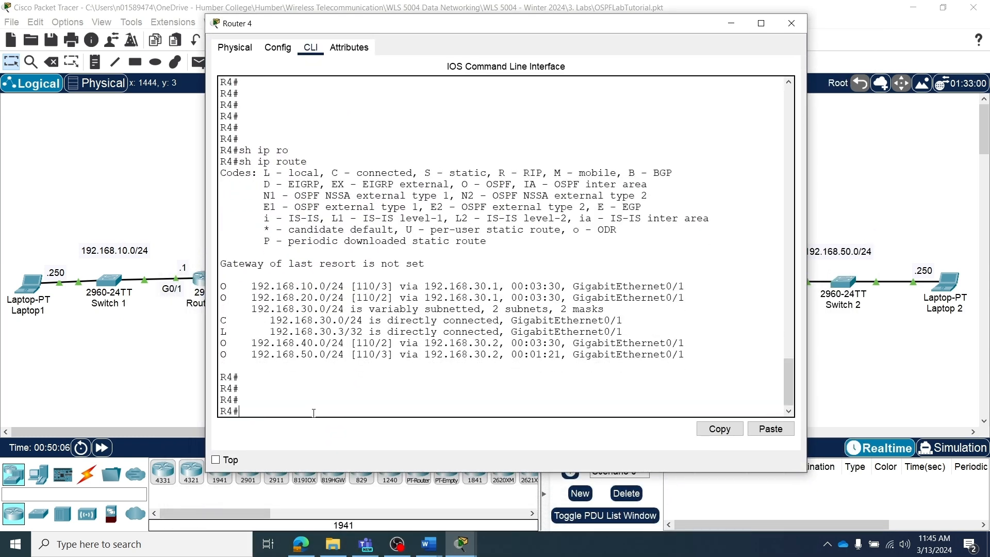
{"action": "type", "text": "sh"}
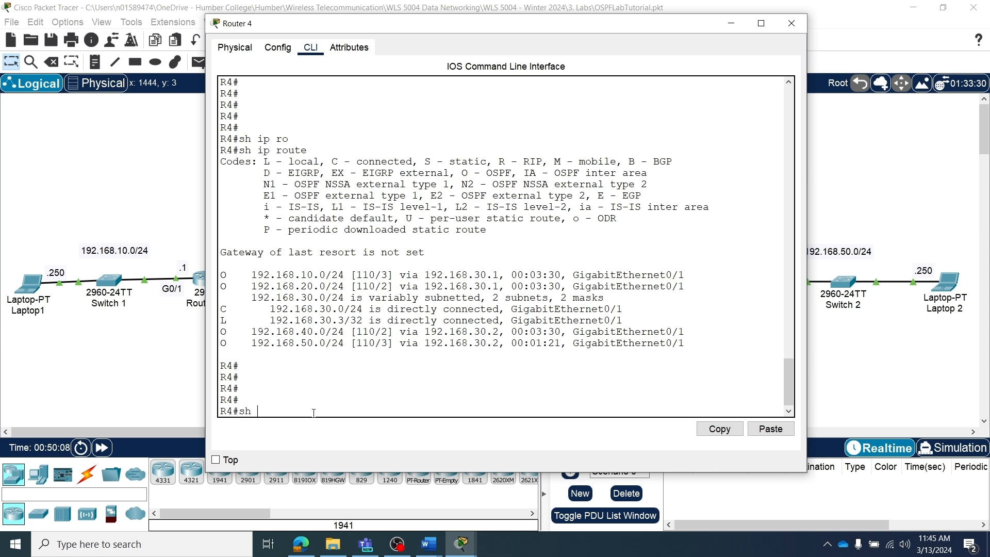
{"action": "type", "text": " ip os"}
{"action": "key", "text": "Tab"}
{"action": "type", "text": "in"}
{"action": "key", "text": "Tab"}
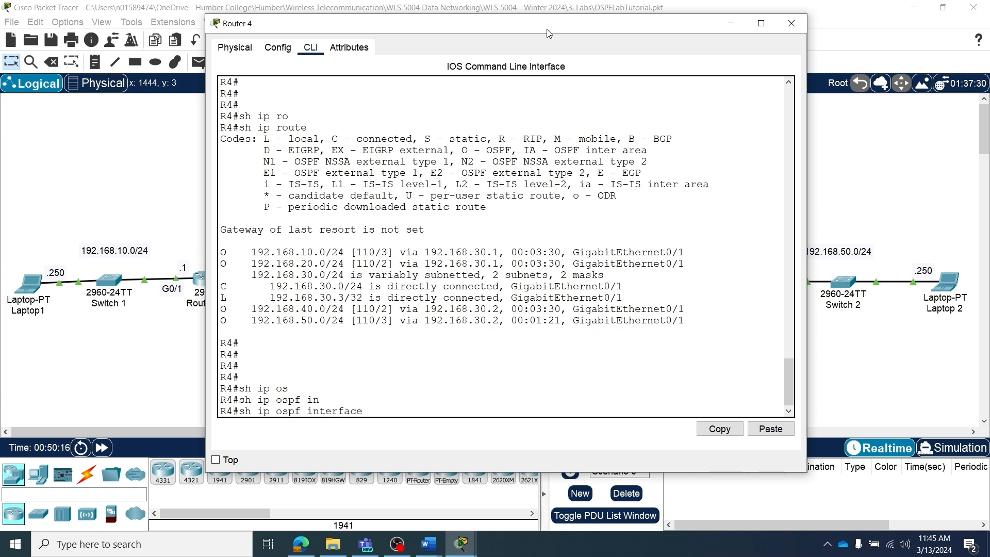
{"action": "type", "text": "gi"}
{"action": "key", "text": "Tab"}
{"action": "left_click_drag", "start_coordinate": [587, 30], "coordinate": [584, 307]}
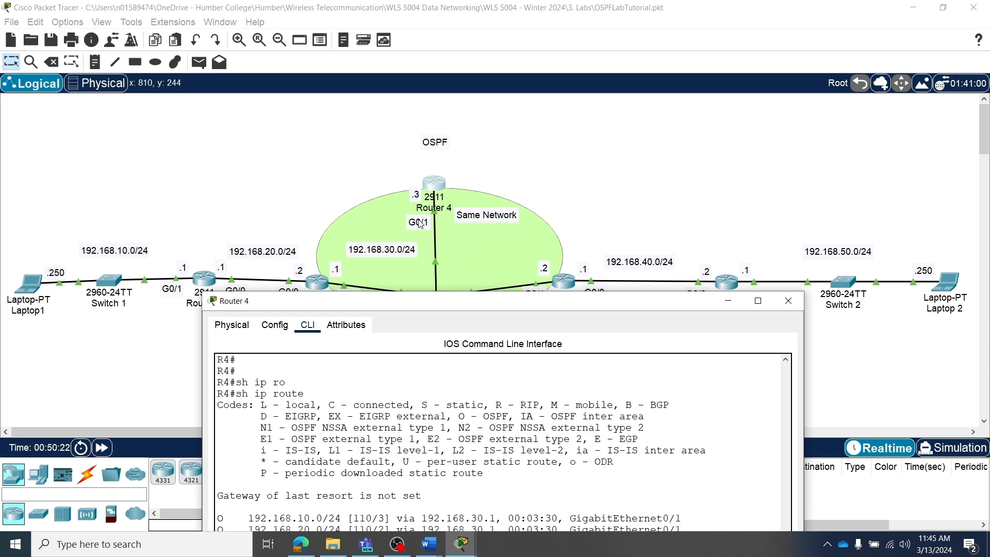
{"action": "left_click_drag", "start_coordinate": [459, 301], "coordinate": [460, 11]}
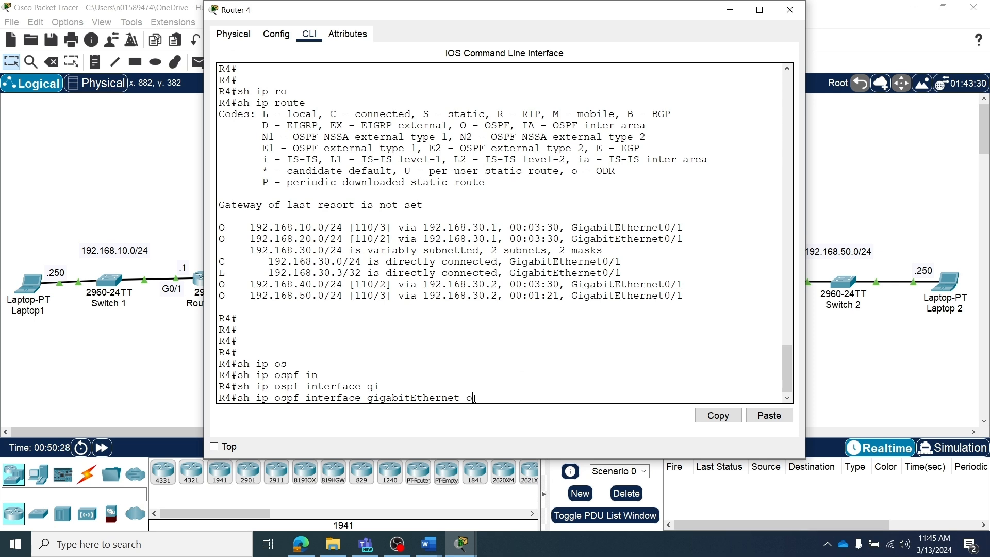
{"action": "key", "text": "BackSpace"}
{"action": "type", "text": "0/1"}
{"action": "key", "text": "Return"}
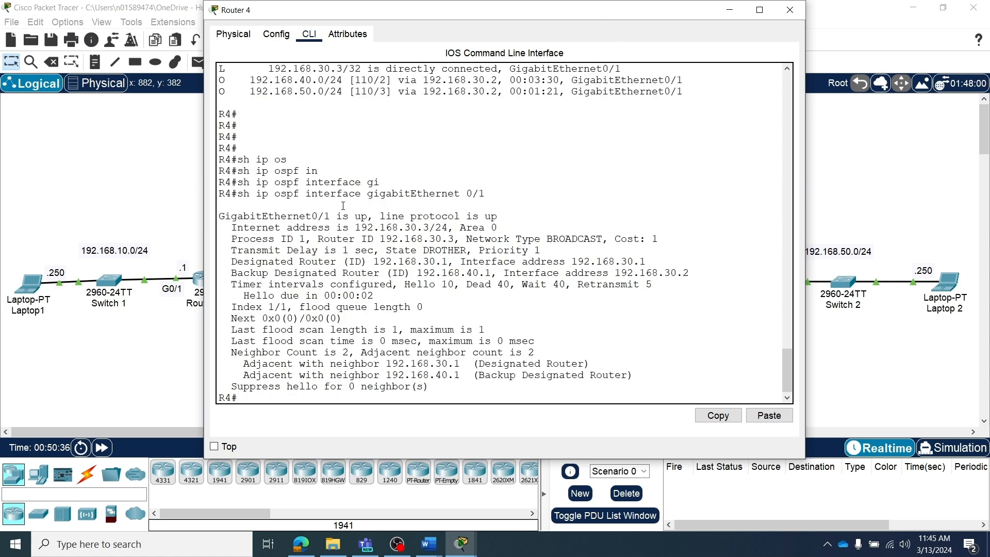
Step: Examine the designated and backup designated router IDs in Router 4's output against the topology, and put its window away
{"action": "left_click_drag", "start_coordinate": [230, 262], "coordinate": [449, 261]}
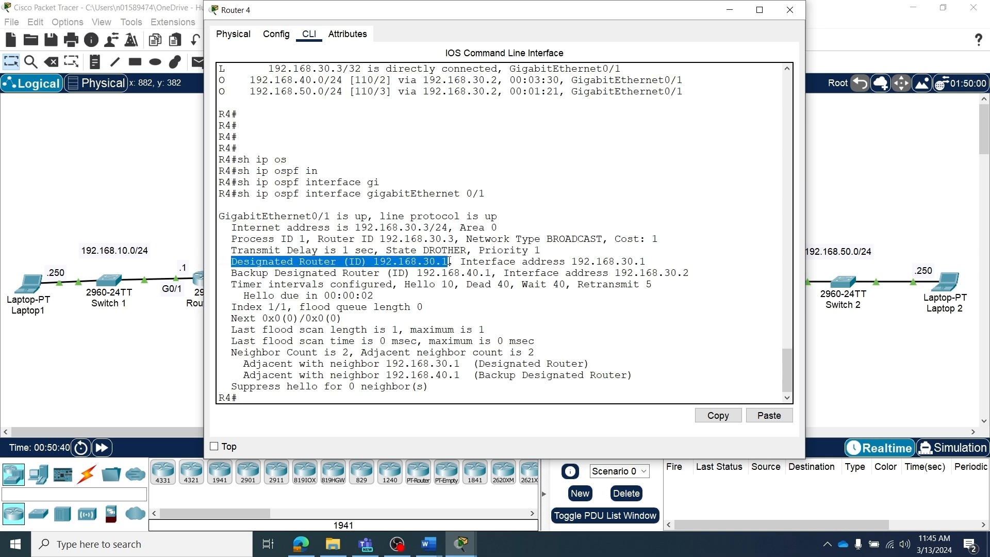
{"action": "left_click_drag", "start_coordinate": [534, 11], "coordinate": [728, 88]}
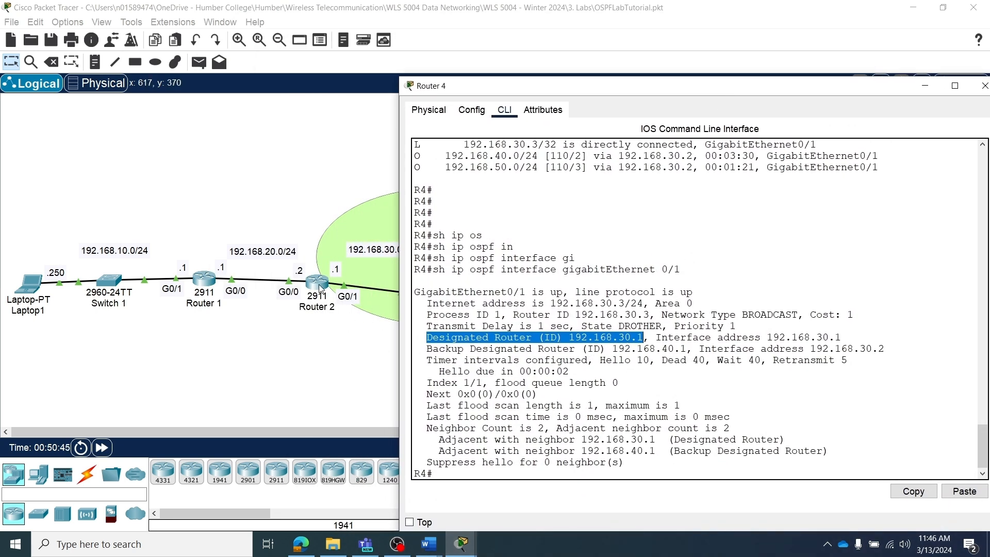
{"action": "left_click_drag", "start_coordinate": [423, 349], "coordinate": [692, 349]}
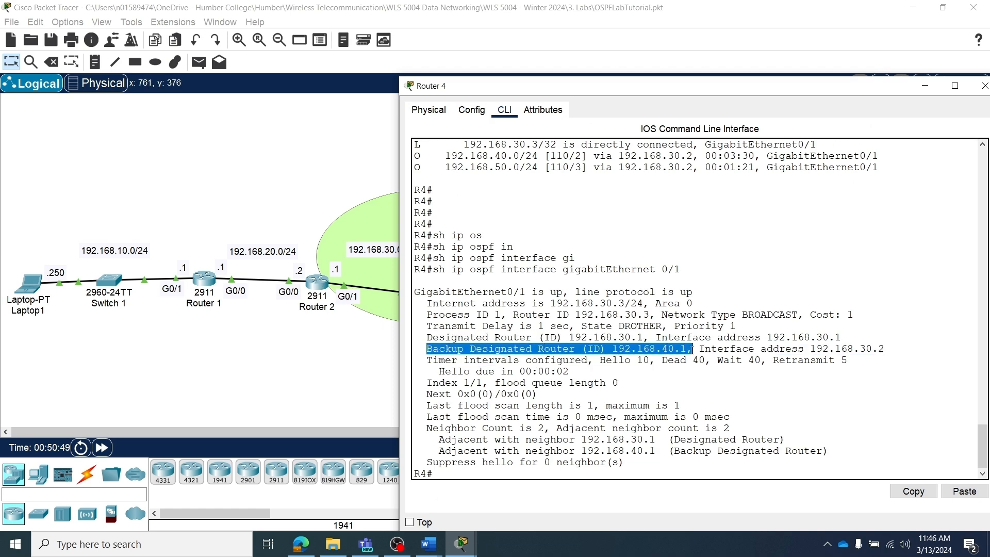
{"action": "left_click_drag", "start_coordinate": [648, 85], "coordinate": [416, 339]}
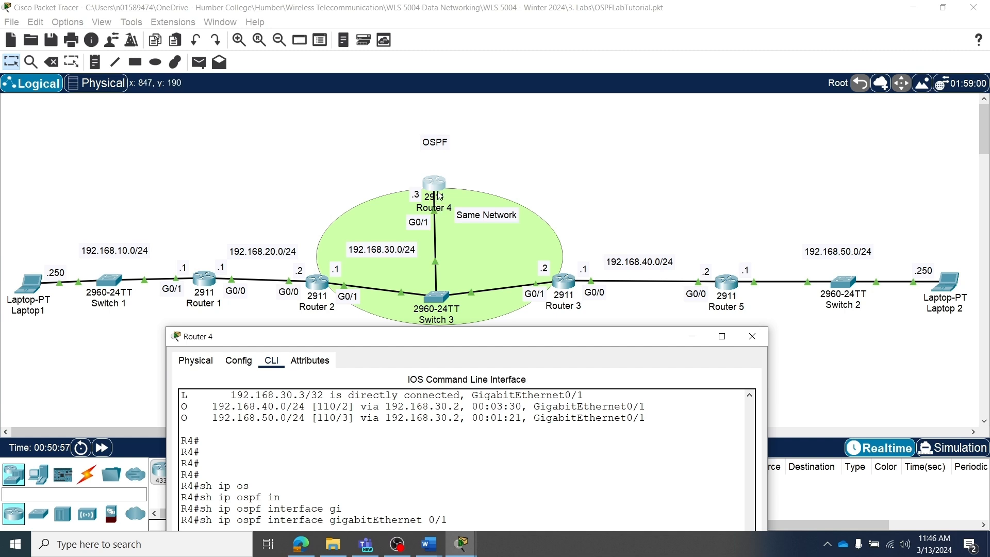
{"action": "left_click", "coordinate": [431, 323]}
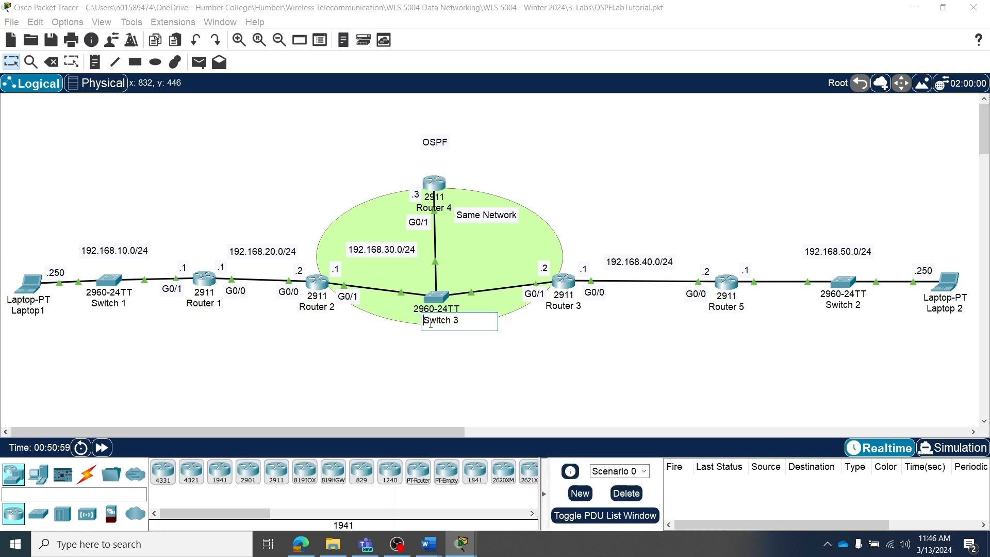
{"action": "left_click", "coordinate": [562, 161]}
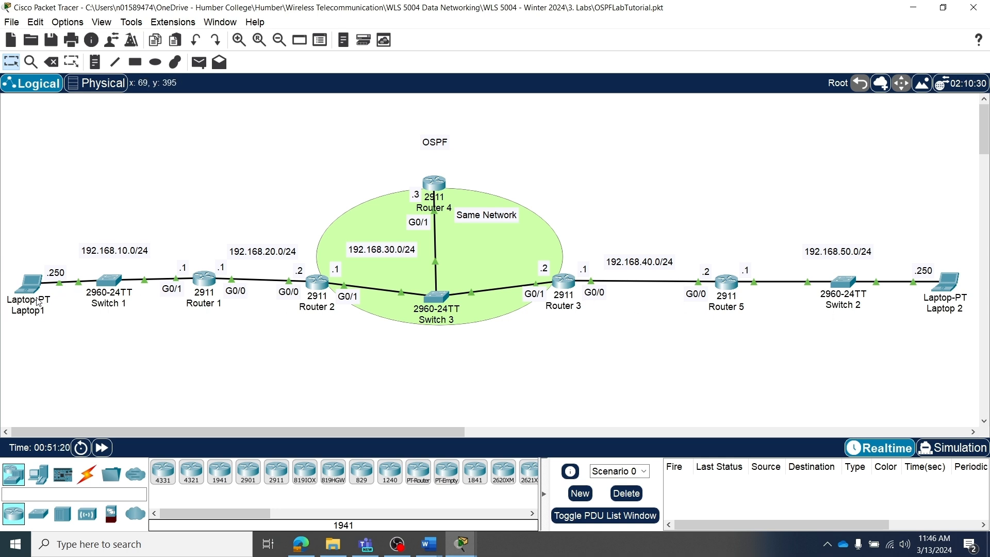
{"action": "mouse_move", "coordinate": [38, 302]}
{"action": "left_click", "coordinate": [407, 548]}
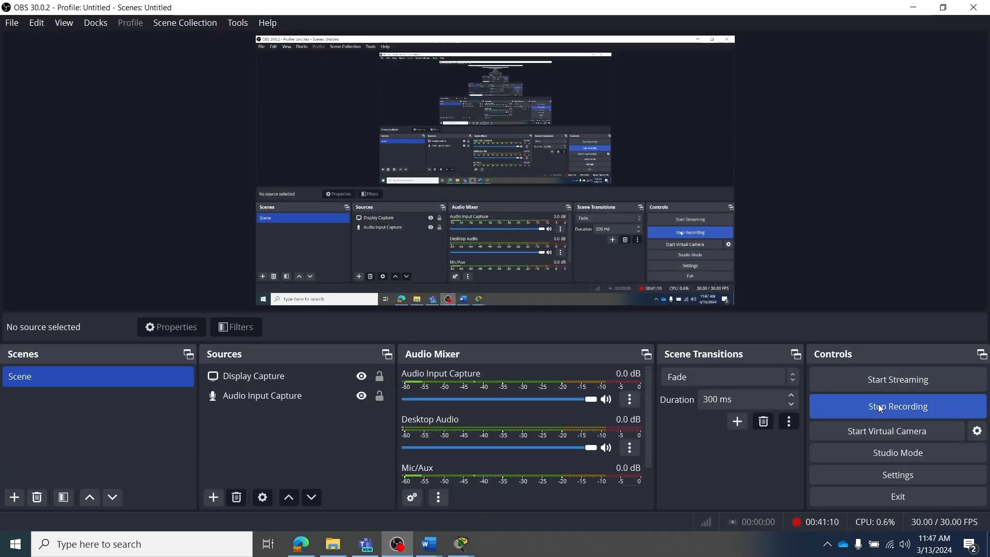
{"action": "left_click", "coordinate": [879, 407]}
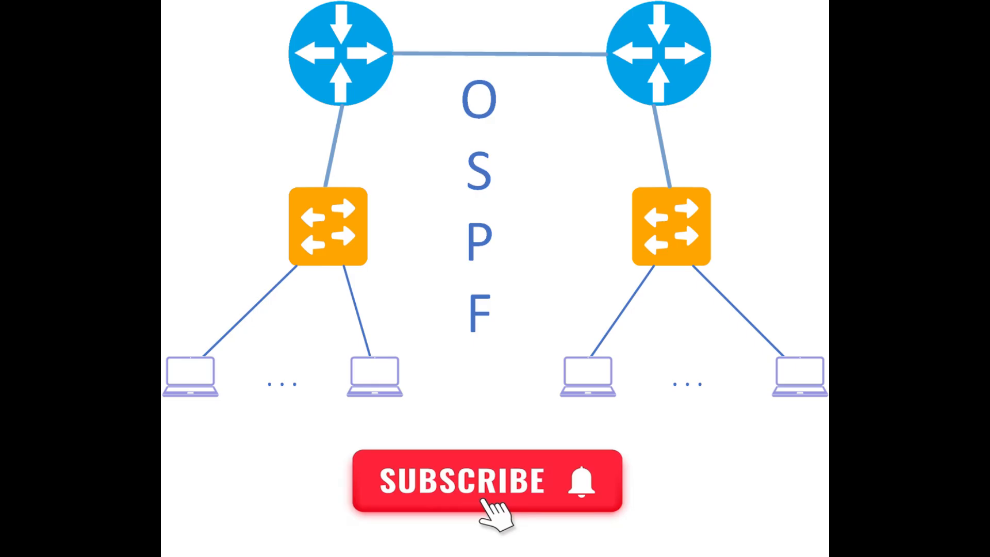